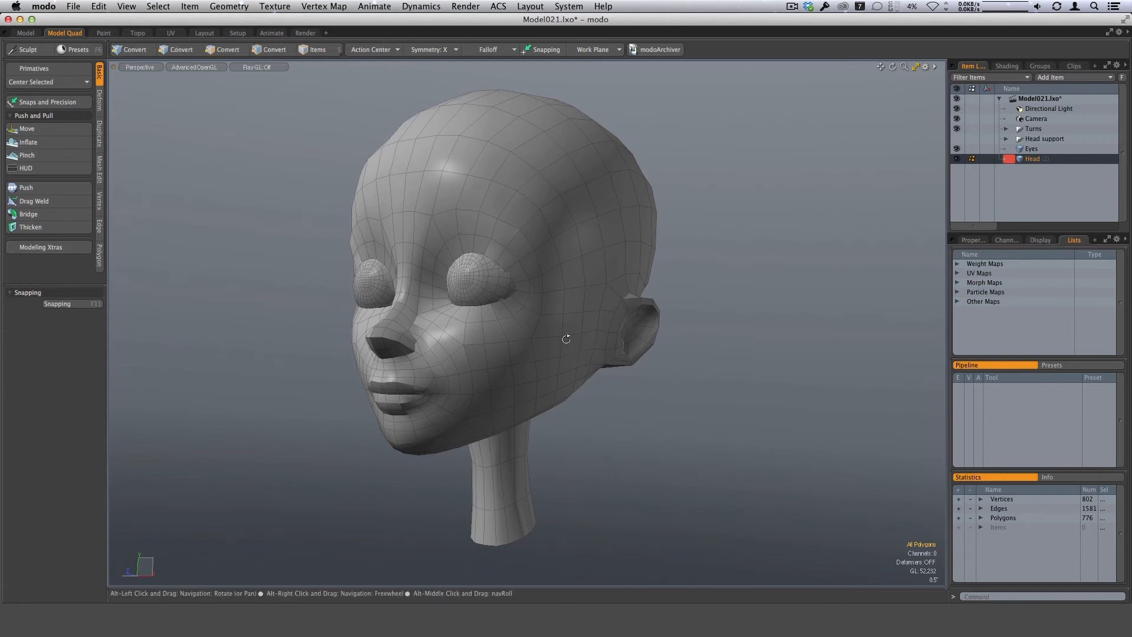
Examine the head model from several angles, closing in on the eyes, nose and lips.
{"action": "left_click_drag", "start_coordinate": [566, 339], "coordinate": [536, 342], "text": "alt"}
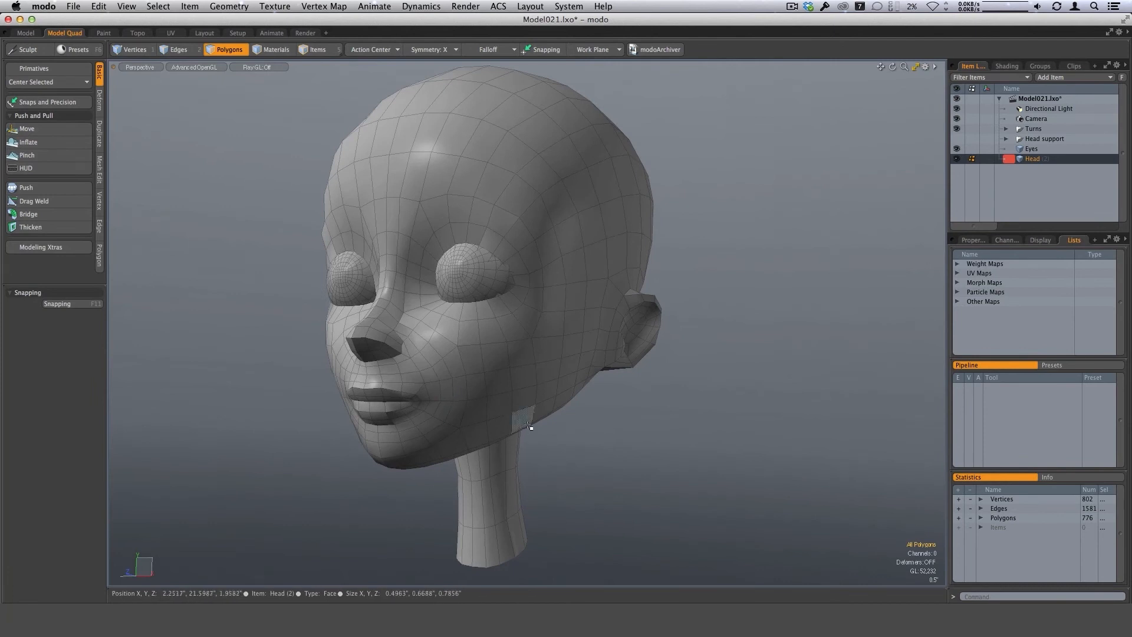
{"action": "left_click_drag", "start_coordinate": [551, 346], "coordinate": [525, 288], "text": "alt"}
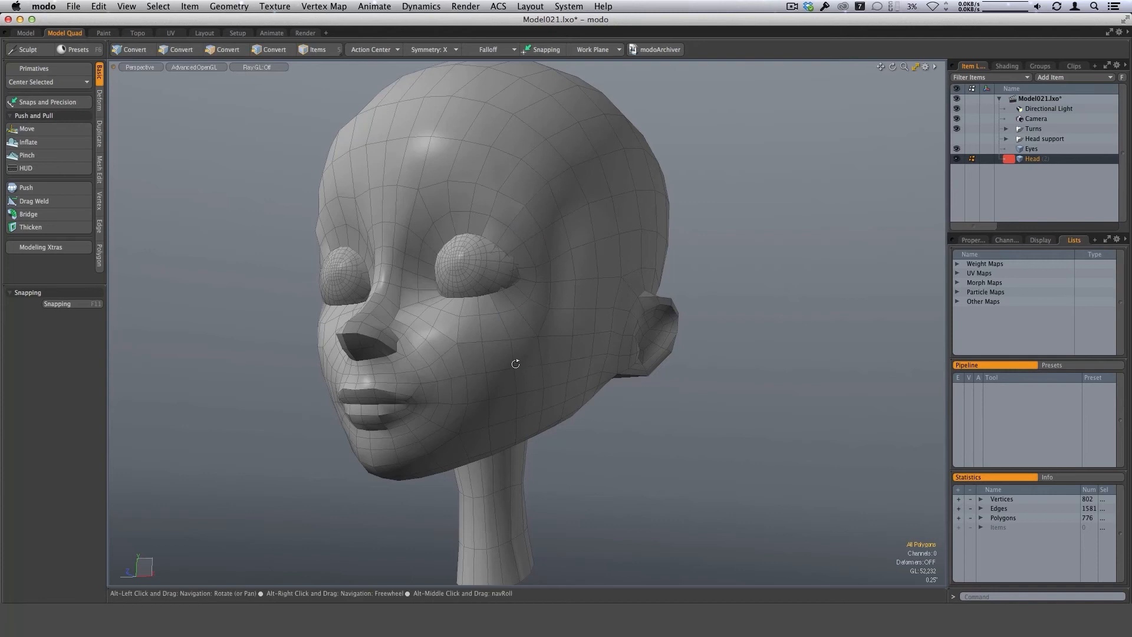
{"action": "left_click_drag", "start_coordinate": [515, 362], "coordinate": [526, 357], "text": "alt"}
{"action": "left_click_drag", "start_coordinate": [518, 306], "coordinate": [558, 302], "text": "alt"}
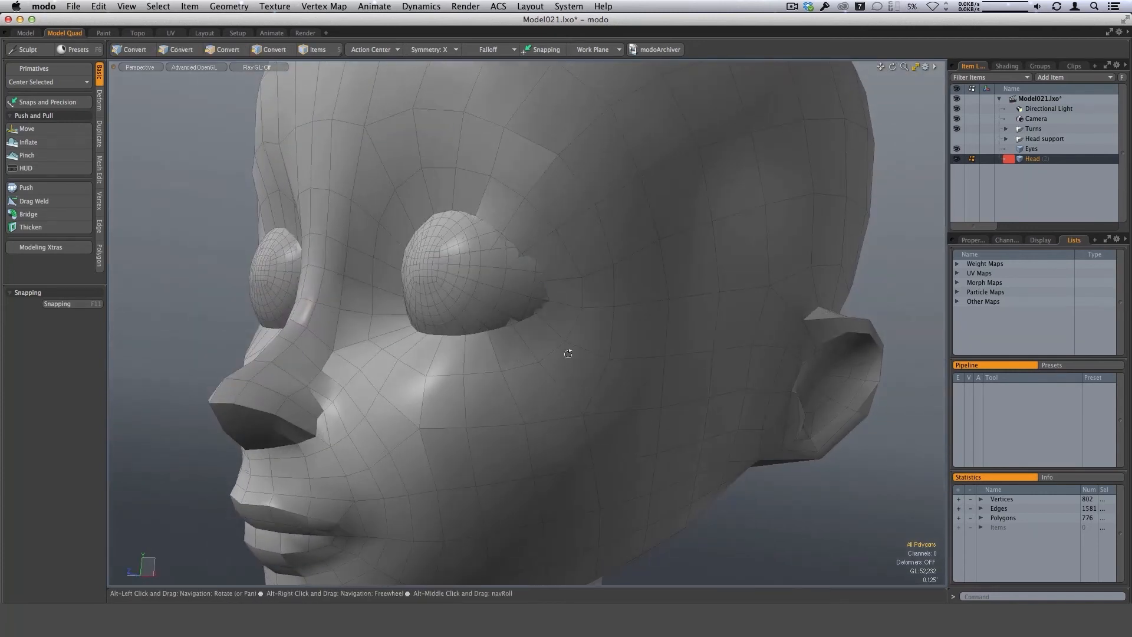
{"action": "left_click_drag", "start_coordinate": [569, 353], "coordinate": [485, 254], "text": "ctrl+alt"}
{"action": "left_click_drag", "start_coordinate": [591, 313], "coordinate": [527, 324], "text": "ctrl+alt"}
{"action": "left_click_drag", "start_coordinate": [527, 324], "coordinate": [500, 301], "text": "alt+shift"}
{"action": "left_click_drag", "start_coordinate": [482, 251], "coordinate": [379, 400], "text": "alt"}
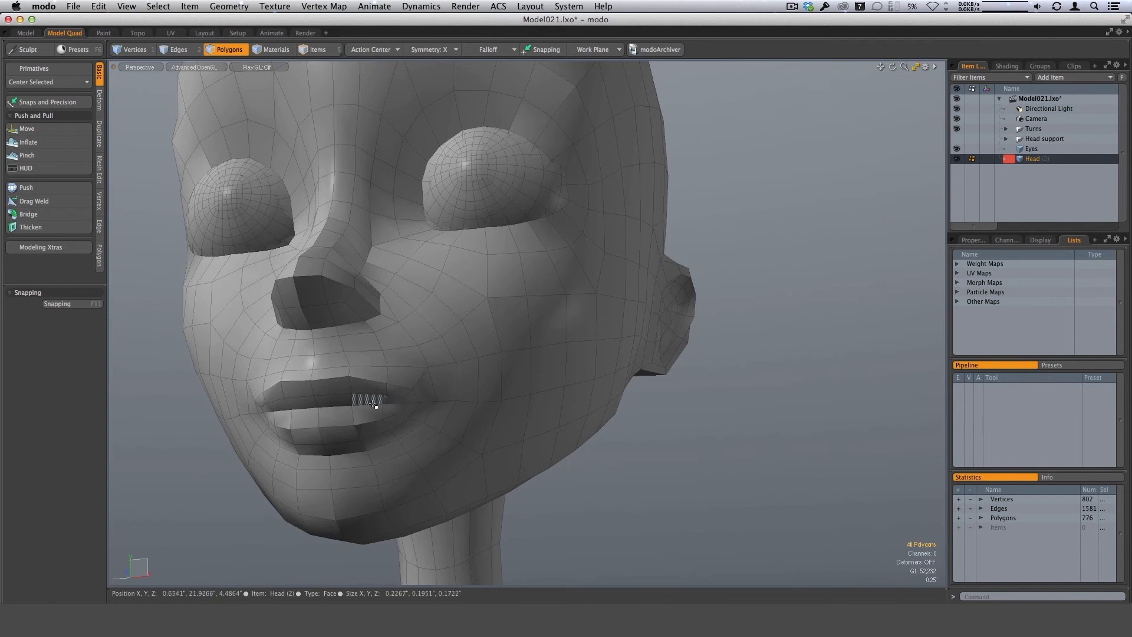
{"action": "left_click_drag", "start_coordinate": [576, 362], "coordinate": [533, 428], "text": "alt"}
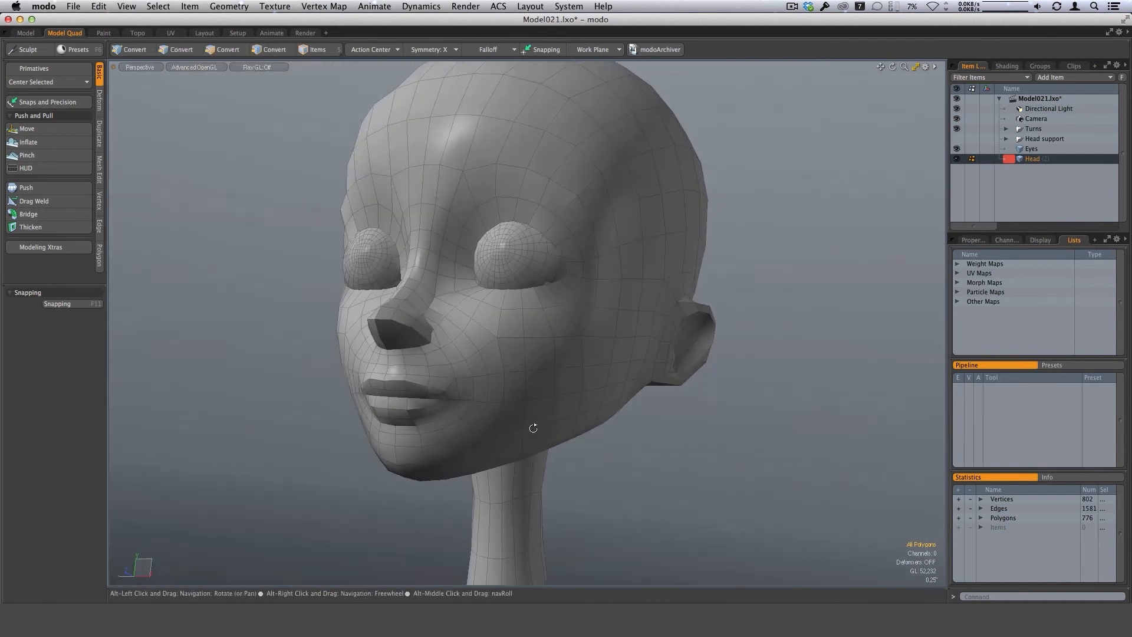
With the Eyes item temporarily hidden, select the ring of rim polygons lining both eye openings, and show Eyes again.
{"action": "left_click", "coordinate": [957, 149]}
{"action": "left_click_drag", "start_coordinate": [598, 321], "coordinate": [594, 337], "text": "alt"}
{"action": "scroll", "coordinate": [564, 259], "scroll_direction": "up", "scroll_amount": 5}
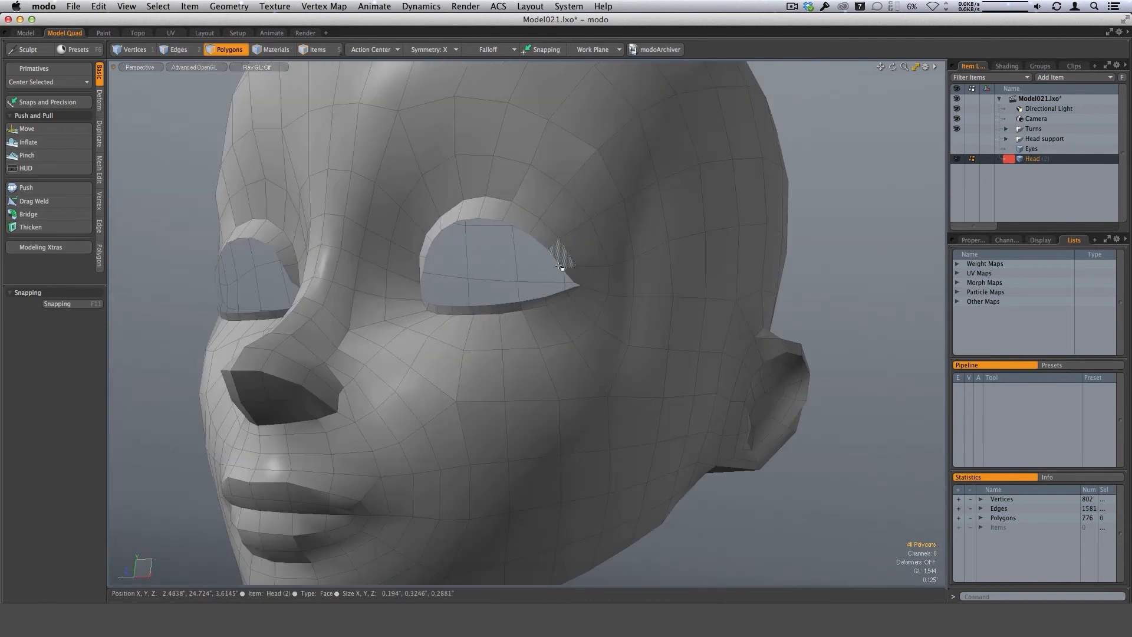
{"action": "left_click_drag", "start_coordinate": [487, 212], "coordinate": [487, 202], "text": "alt"}
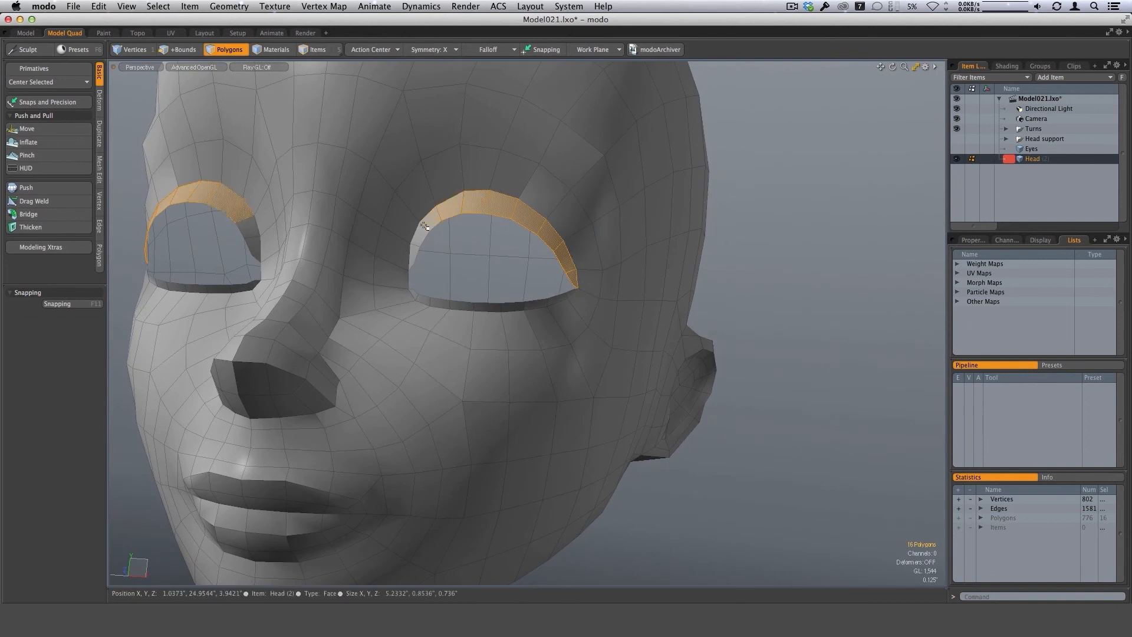
{"action": "left_click_drag", "start_coordinate": [424, 226], "coordinate": [429, 226], "text": "alt"}
{"action": "mouse_move", "coordinate": [467, 261]}
{"action": "left_mouse_down", "text": "alt"}
{"action": "mouse_move", "coordinate": [413, 297]}
{"action": "mouse_move", "coordinate": [576, 313]}
{"action": "mouse_move", "coordinate": [766, 261]}
{"action": "left_mouse_up", "text": "alt"}
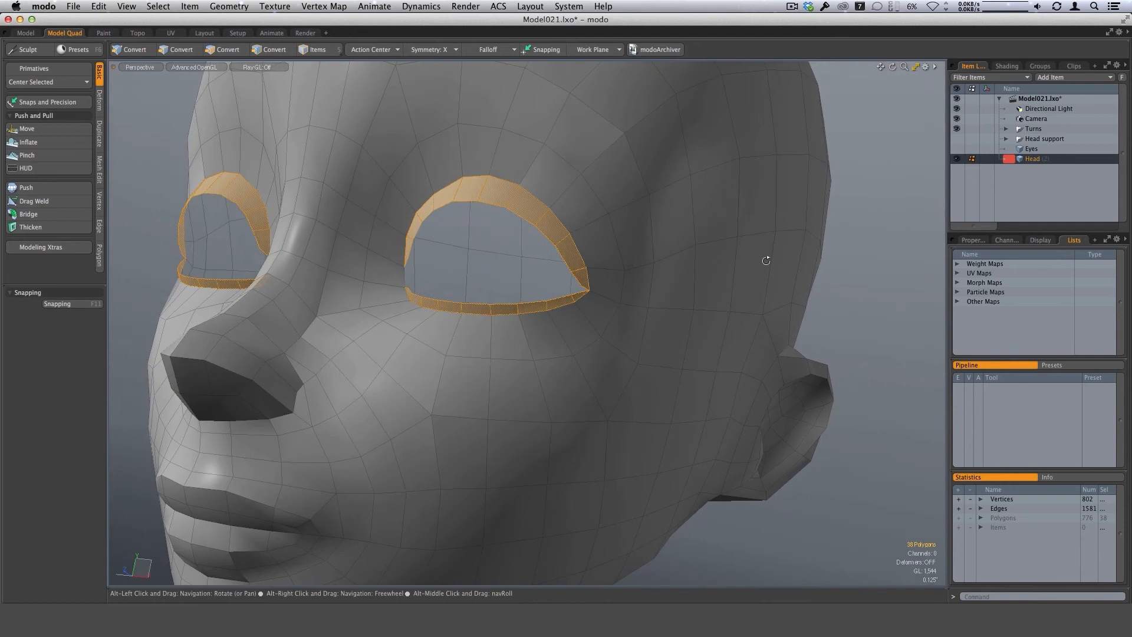
{"action": "left_click", "coordinate": [956, 149]}
{"action": "left_click_drag", "start_coordinate": [741, 303], "coordinate": [597, 302], "text": "alt"}
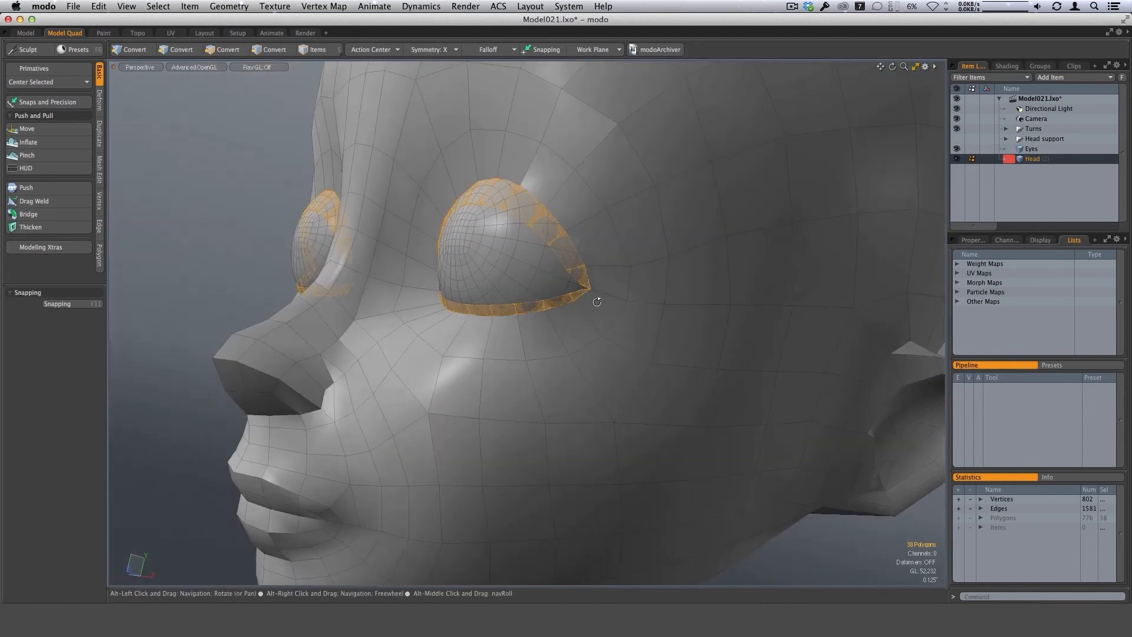
Hide the selection highlight and offset the selected eye-rim polygons with the Push tool by a distance of 0.03".
{"action": "key", "text": "h"}
{"action": "left_click_drag", "start_coordinate": [613, 343], "coordinate": [489, 338], "text": "alt"}
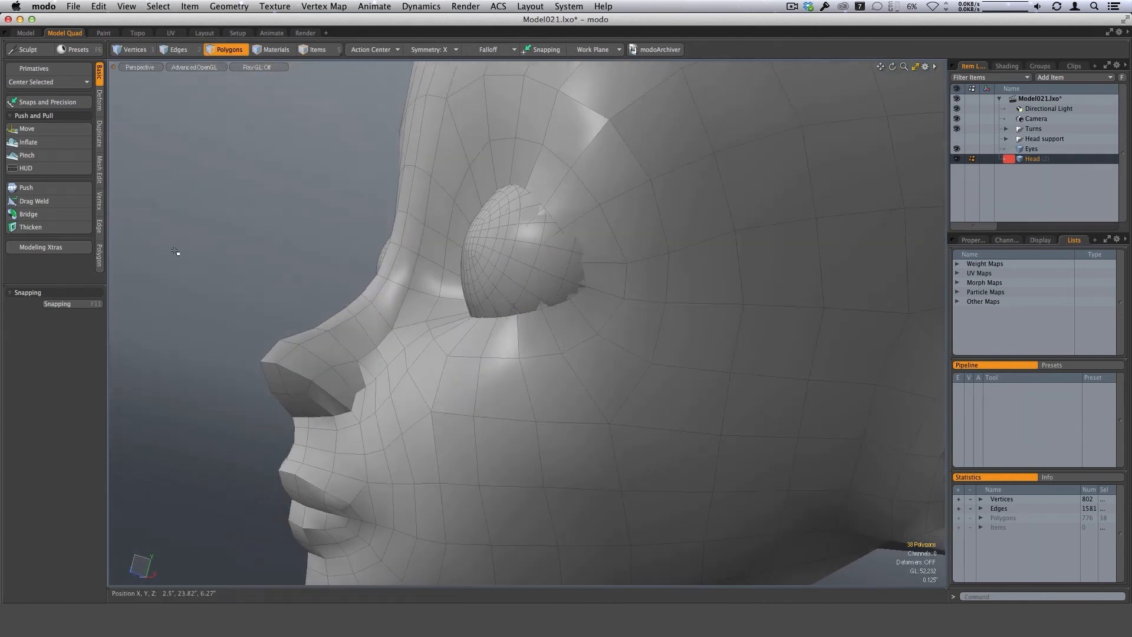
{"action": "left_click", "coordinate": [26, 188]}
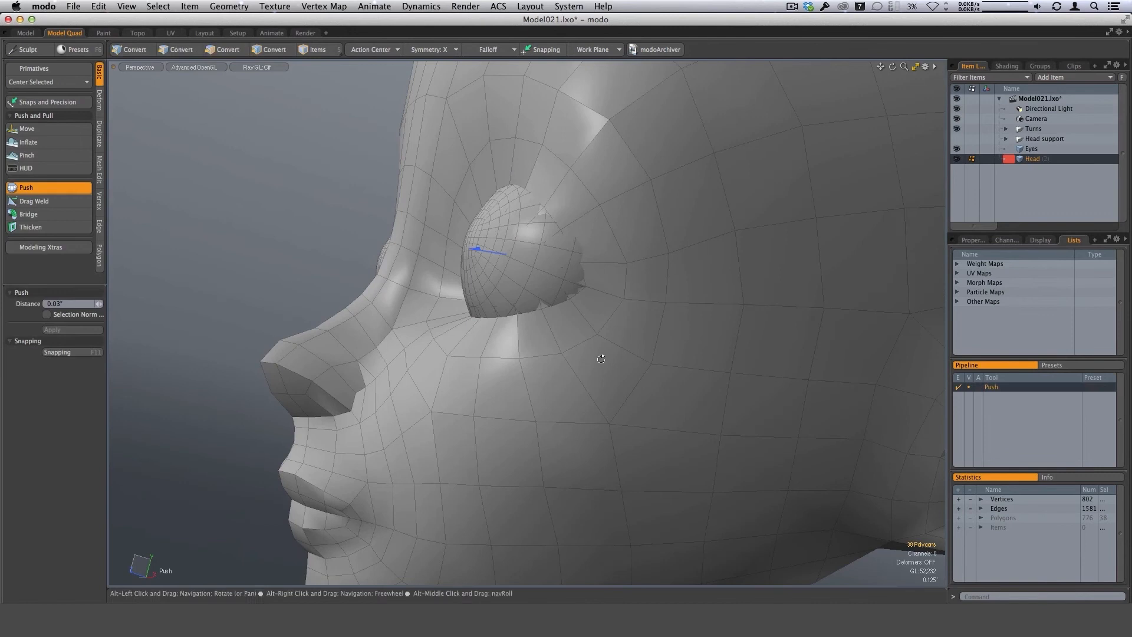
{"action": "left_click_drag", "start_coordinate": [601, 360], "coordinate": [563, 357], "text": "alt"}
{"action": "scroll", "coordinate": [498, 252], "scroll_direction": "up", "scroll_amount": 3}
{"action": "left_click_drag", "start_coordinate": [498, 248], "coordinate": [501, 249]}
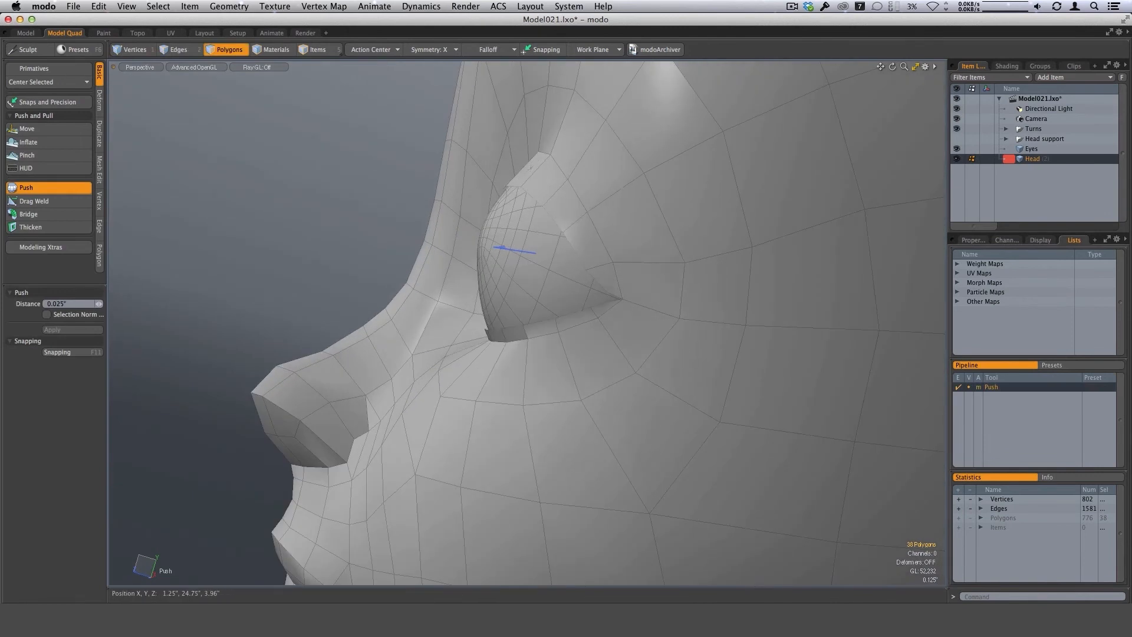
{"action": "left_click_drag", "start_coordinate": [536, 295], "coordinate": [548, 293], "text": "alt"}
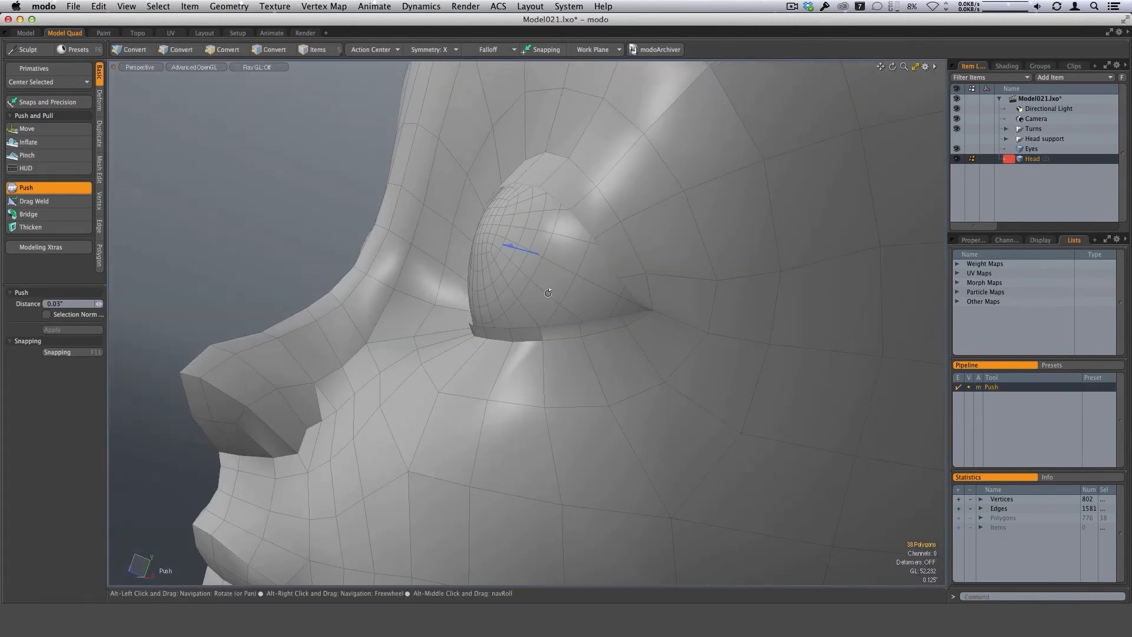
{"action": "left_click_drag", "start_coordinate": [496, 335], "coordinate": [580, 348], "text": "alt"}
{"action": "scroll", "coordinate": [566, 394], "scroll_direction": "down", "scroll_amount": 4}
{"action": "key", "text": "space"}
Select the polygons filling the gap between the upper and lower lips, from one mouth corner to the other.
{"action": "left_click_drag", "start_coordinate": [579, 348], "coordinate": [588, 314], "text": "alt"}
{"action": "scroll", "coordinate": [455, 405], "scroll_direction": "up", "scroll_amount": 3}
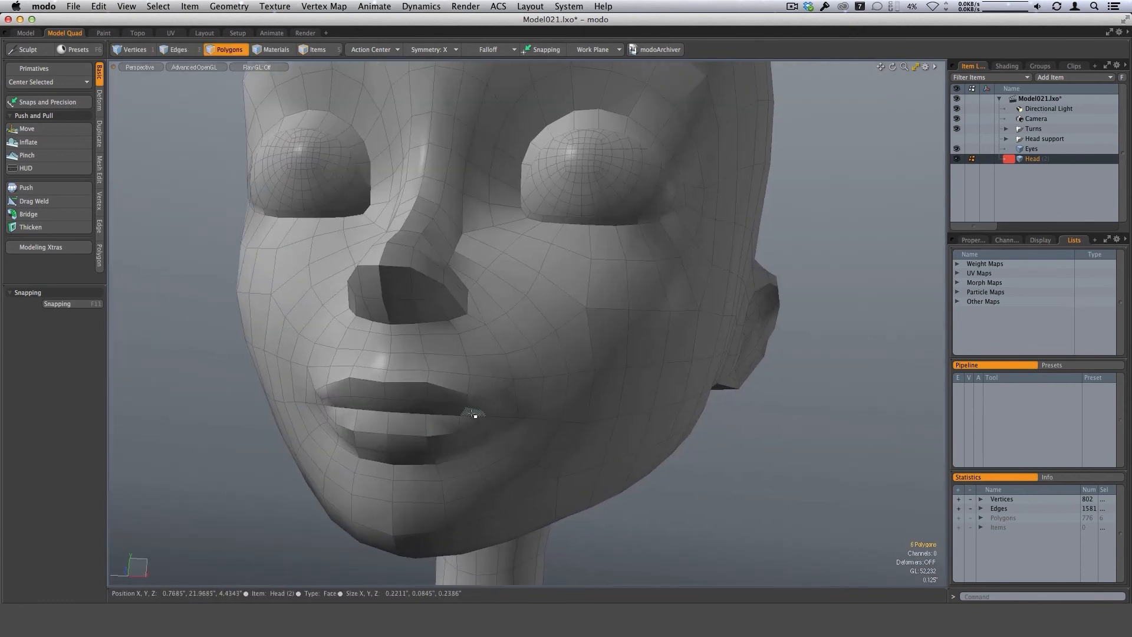
{"action": "left_click_drag", "start_coordinate": [469, 423], "coordinate": [479, 411], "text": "alt"}
{"action": "left_click", "coordinate": [474, 410], "text": "shift"}
{"action": "left_click_drag", "start_coordinate": [395, 405], "coordinate": [423, 385], "text": "alt+shift"}
{"action": "left_click_drag", "start_coordinate": [423, 385], "coordinate": [558, 348], "text": "alt"}
{"action": "scroll", "coordinate": [508, 351], "scroll_direction": "up", "scroll_amount": 3}
Bevel the selected mouth polygons as a group with an inset of about 0.082" and no shift.
{"action": "key", "text": "b"}
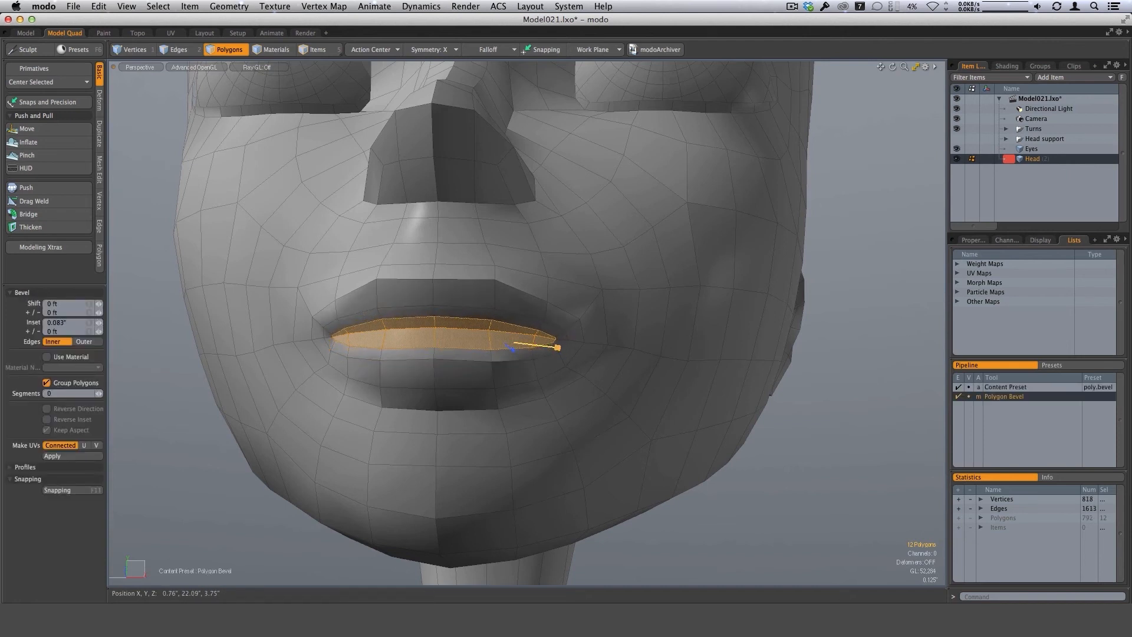
{"action": "scroll", "coordinate": [564, 347], "scroll_direction": "up", "scroll_amount": 8}
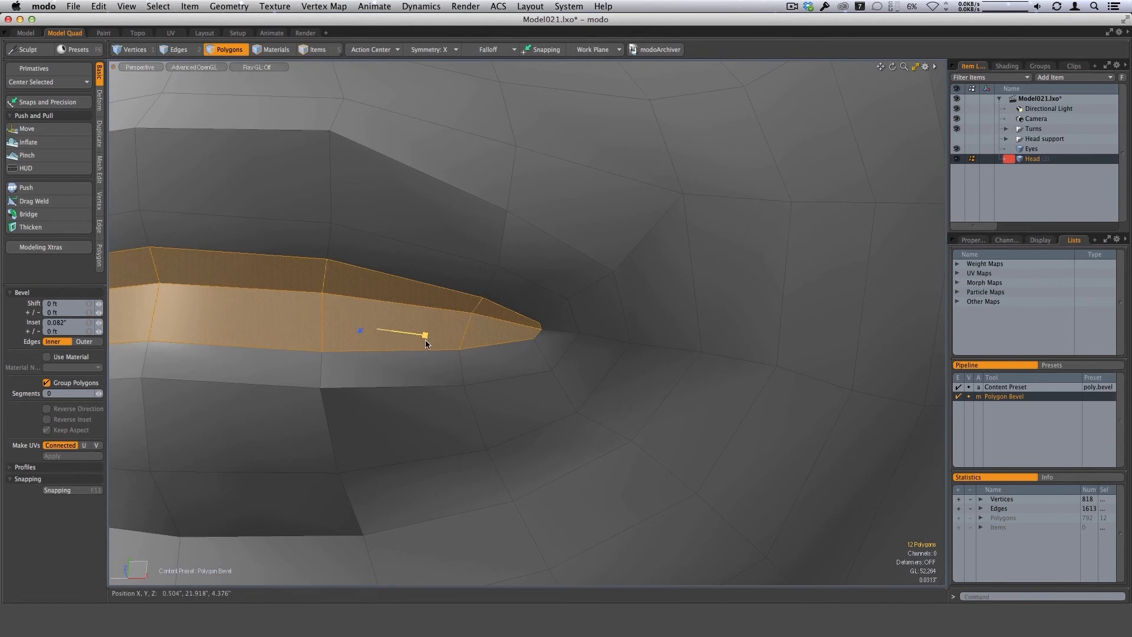
{"action": "scroll", "coordinate": [430, 342], "scroll_direction": "down", "scroll_amount": 8}
{"action": "key", "text": "space"}
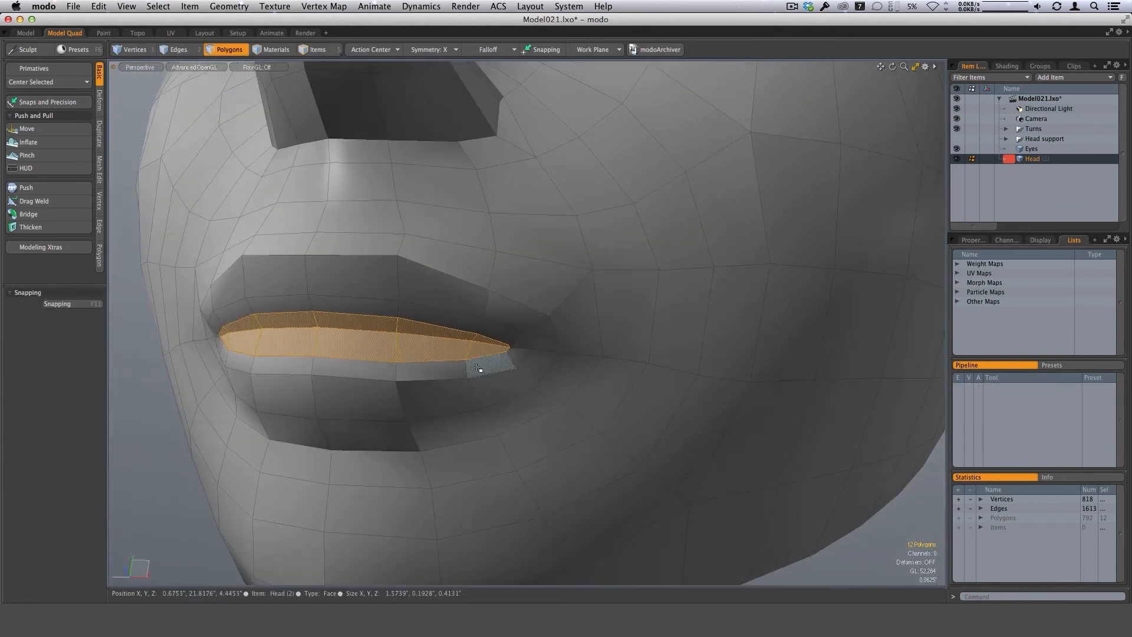
Select the inset edges along the lower lip and slide them about -78% towards the mouth line.
{"action": "key", "text": "1"}
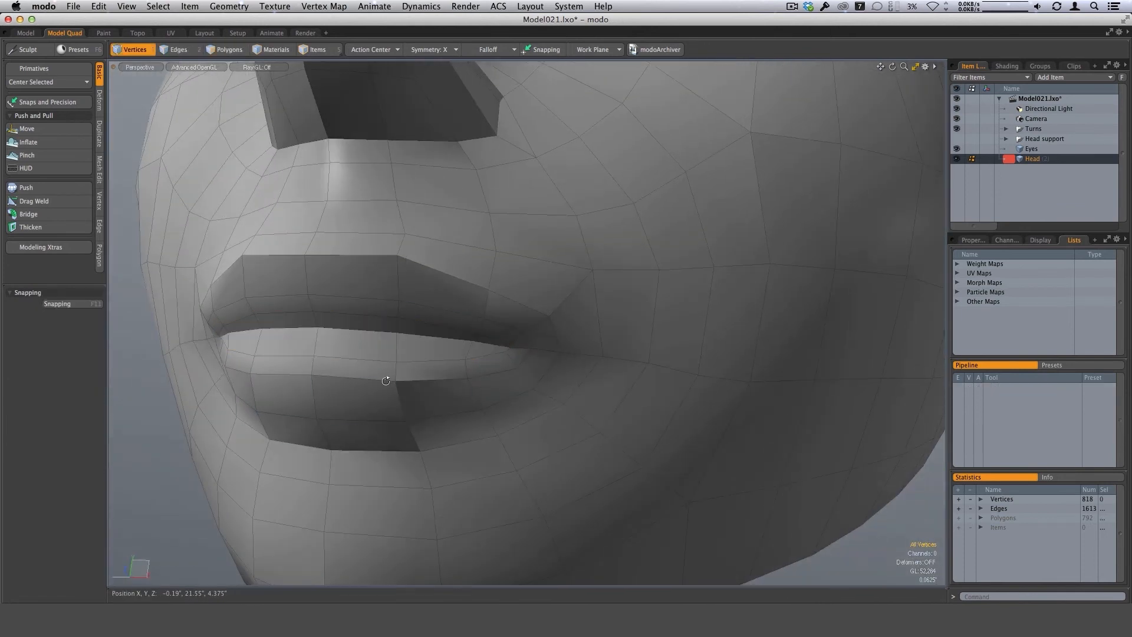
{"action": "left_click_drag", "start_coordinate": [386, 381], "coordinate": [430, 358], "text": "alt"}
{"action": "key", "text": "2"}
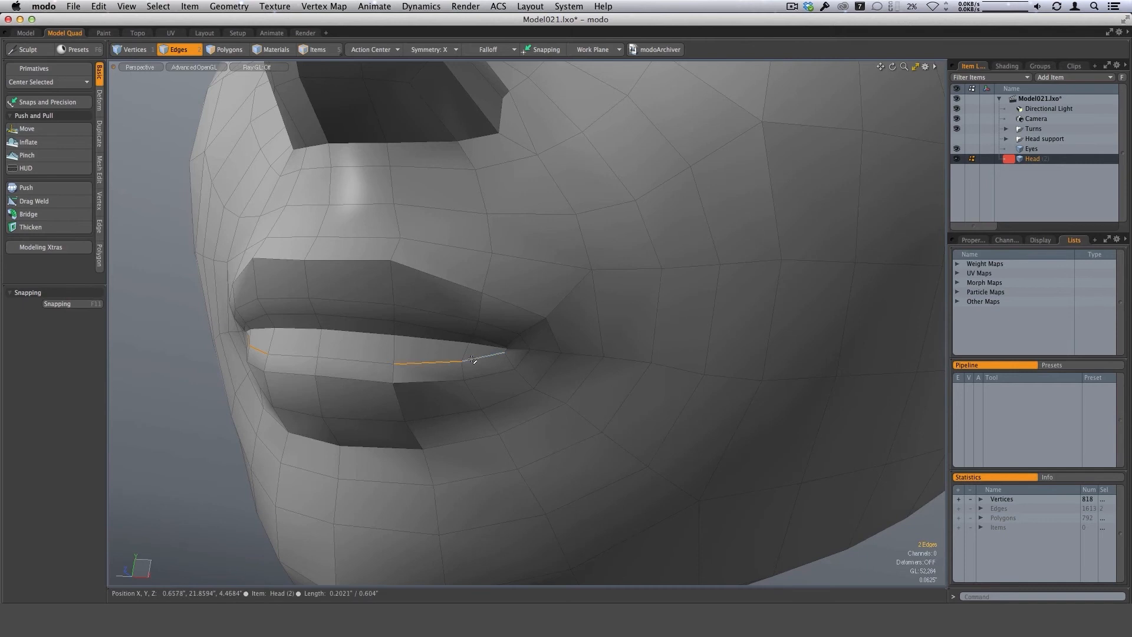
{"action": "left_click_drag", "start_coordinate": [393, 364], "coordinate": [434, 361], "text": "alt"}
{"action": "left_click", "coordinate": [500, 352], "text": "ctrl"}
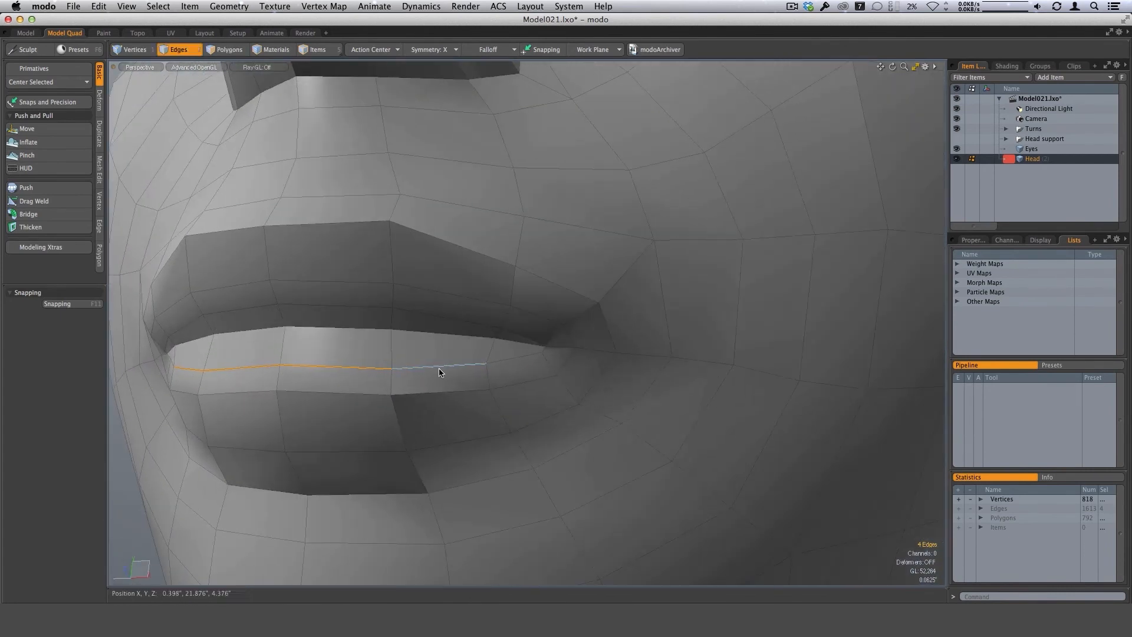
{"action": "right_click", "coordinate": [440, 372]}
{"action": "left_click", "coordinate": [430, 394]}
{"action": "left_click_drag", "start_coordinate": [560, 356], "coordinate": [442, 355], "text": "alt"}
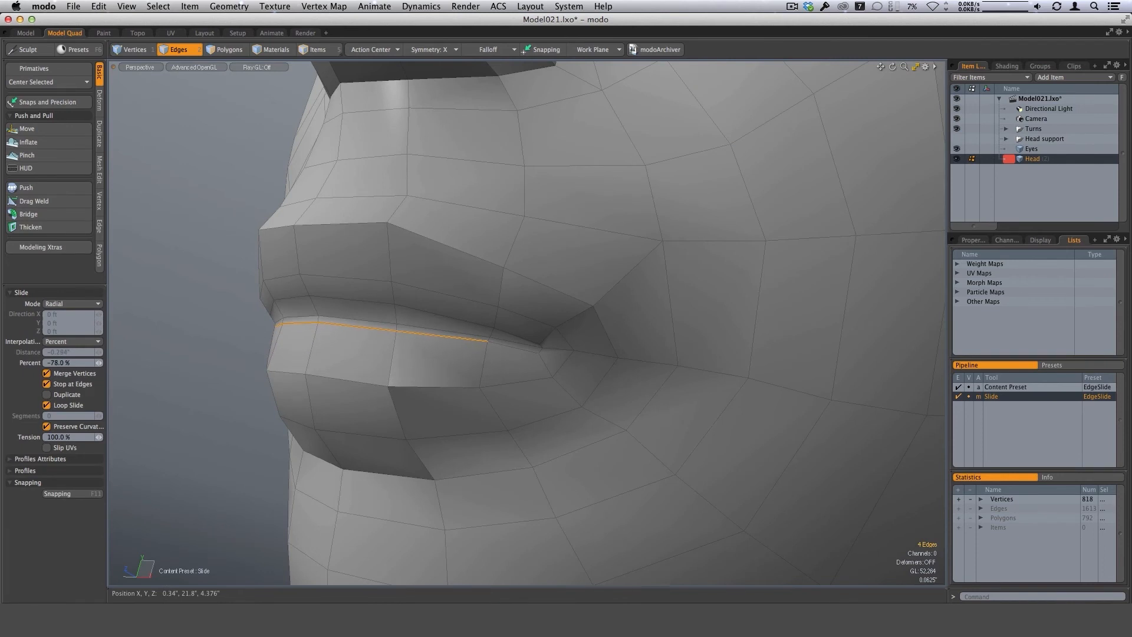
{"action": "key", "text": "space"}
Select the inset edges along the upper lip and slide them about 62% towards the mouth line.
{"action": "left_click_drag", "start_coordinate": [358, 360], "coordinate": [445, 321], "text": "alt"}
{"action": "left_click", "coordinate": [359, 308], "text": "shift"}
{"action": "scroll", "coordinate": [445, 319], "scroll_direction": "up", "scroll_amount": 1}
{"action": "right_click", "coordinate": [443, 319]}
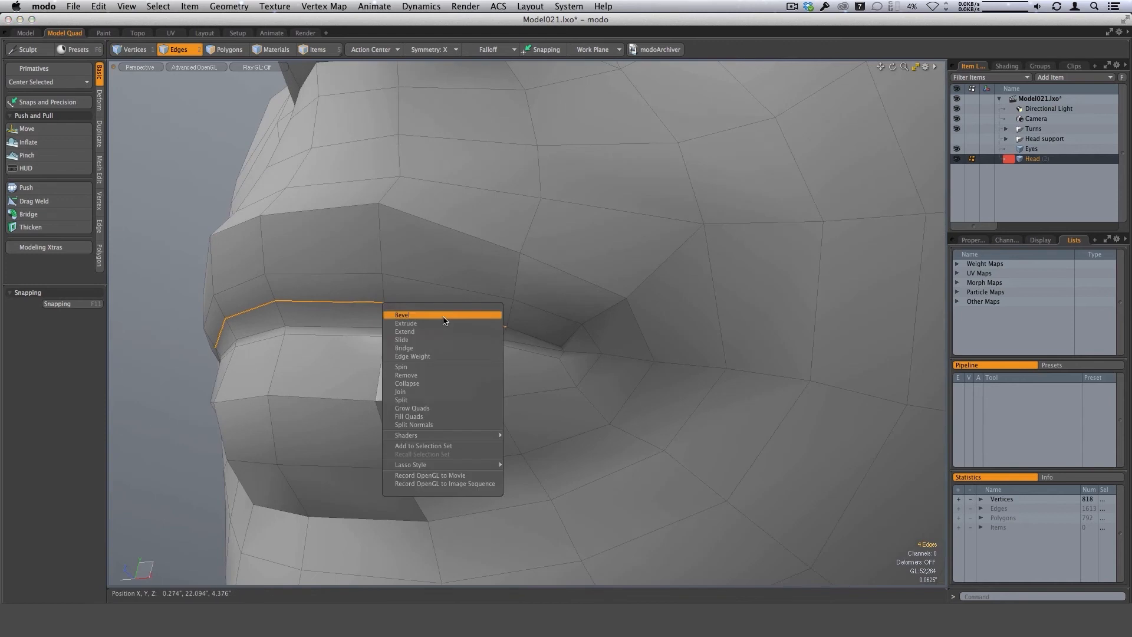
{"action": "left_click", "coordinate": [431, 340]}
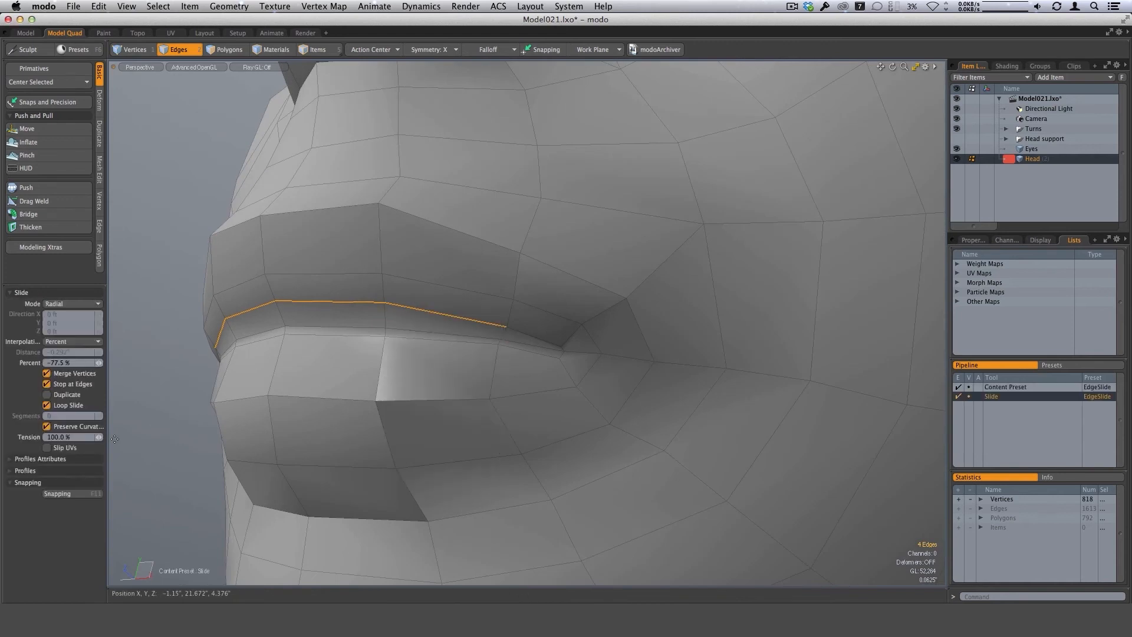
{"action": "left_click_drag", "start_coordinate": [433, 330], "coordinate": [460, 330]}
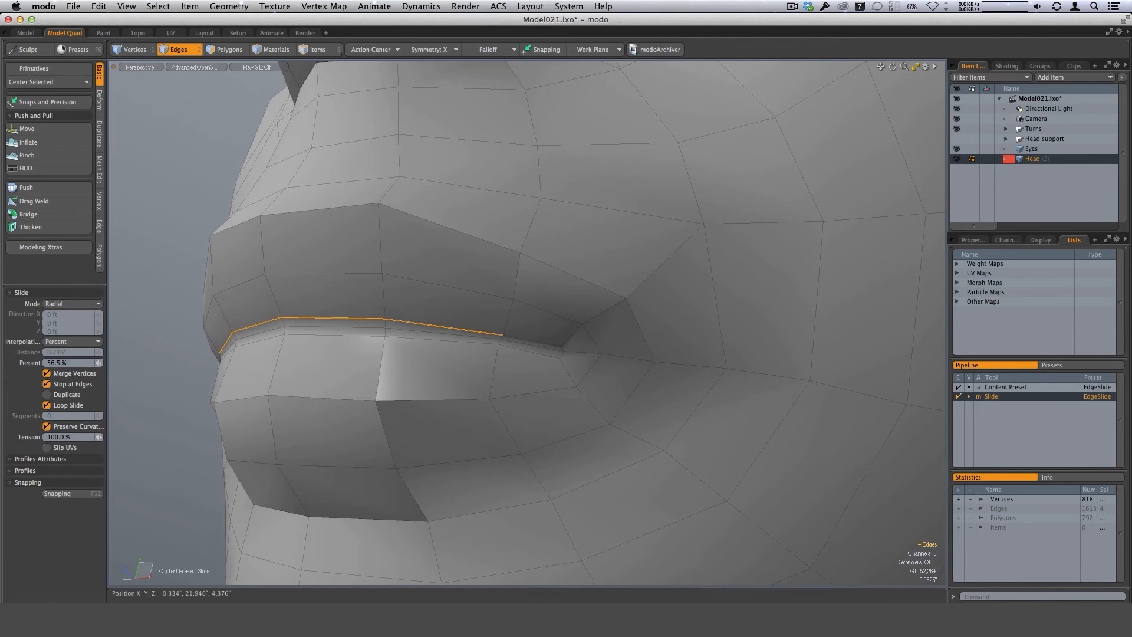
{"action": "key", "text": "space"}
Delete the narrow strip of polygons between the lips to open the mouth.
{"action": "left_click", "coordinate": [209, 400]}
{"action": "left_click_drag", "start_coordinate": [246, 366], "coordinate": [650, 338], "text": "alt"}
{"action": "key", "text": "3"}
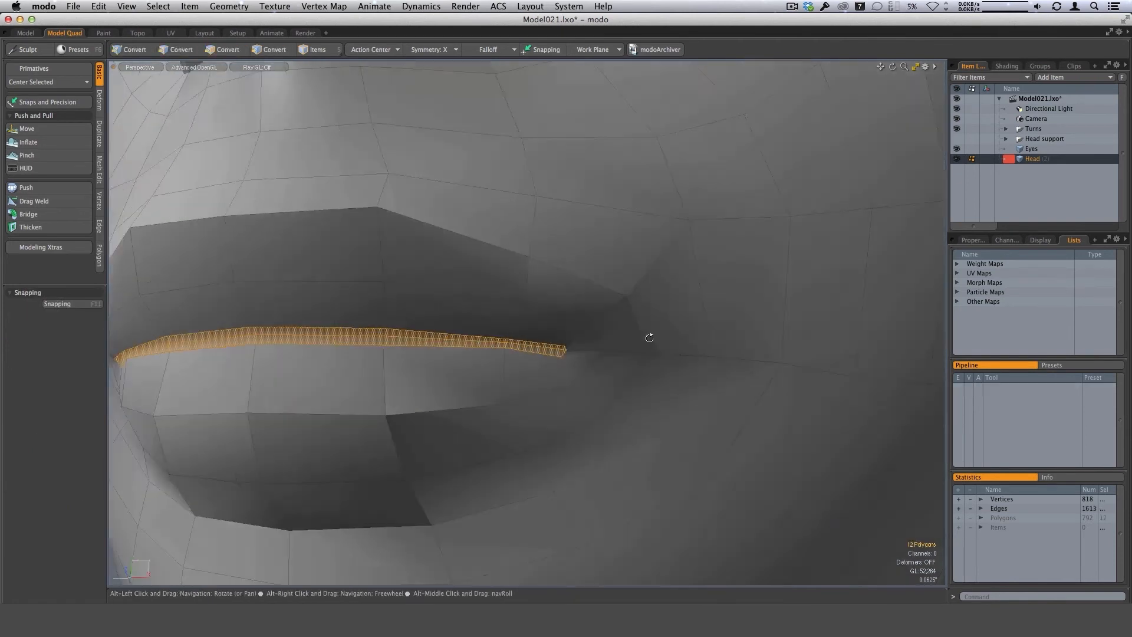
{"action": "scroll", "coordinate": [625, 366], "scroll_direction": "down", "scroll_amount": 5}
{"action": "key", "text": "Delete"}
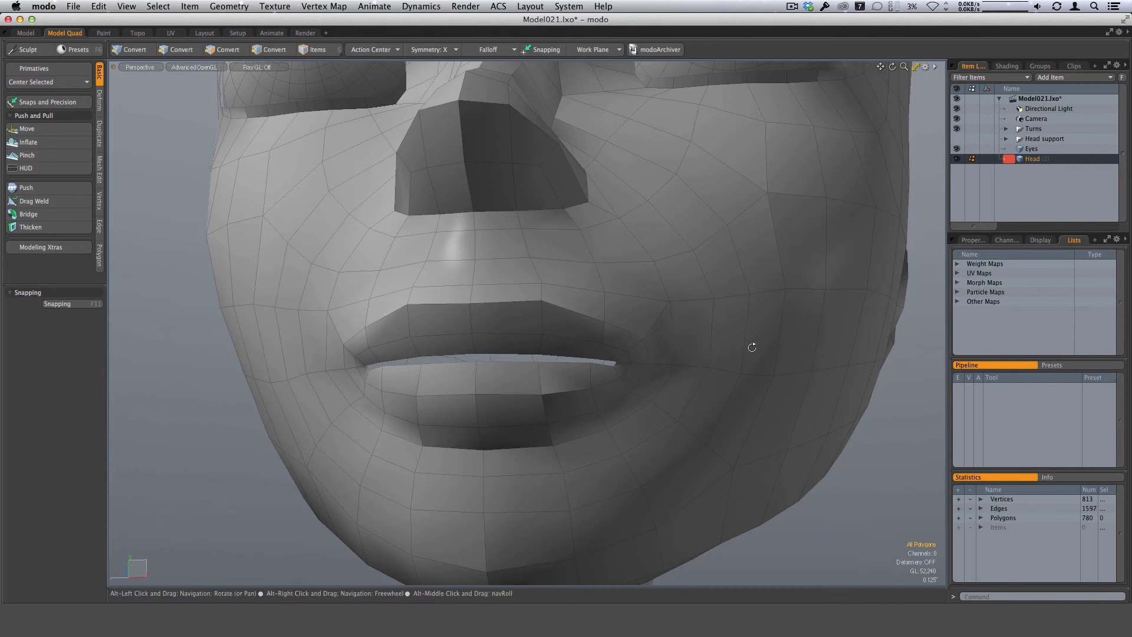
Select the border edge loop of the mouth opening and extend it with Edge Extend.
{"action": "left_click_drag", "start_coordinate": [752, 347], "coordinate": [500, 368], "text": "alt"}
{"action": "key", "text": "2"}
{"action": "double_click", "coordinate": [589, 380]}
{"action": "scroll", "coordinate": [540, 408], "scroll_direction": "down", "scroll_amount": 3}
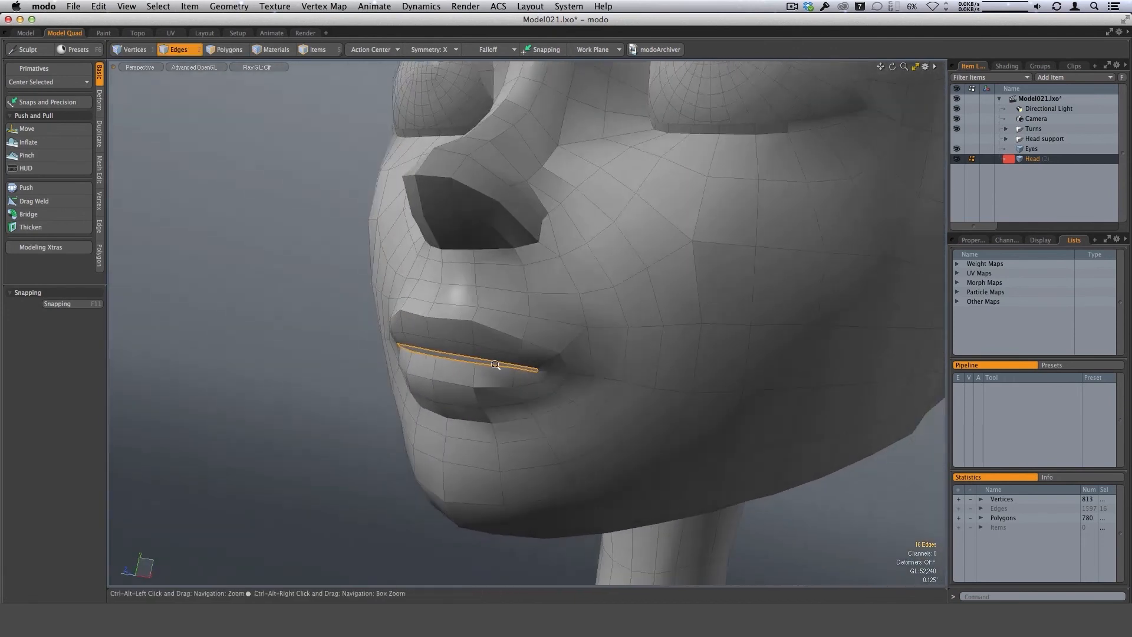
{"action": "scroll", "coordinate": [512, 375], "scroll_direction": "up", "scroll_amount": 2}
{"action": "key", "text": "x"}
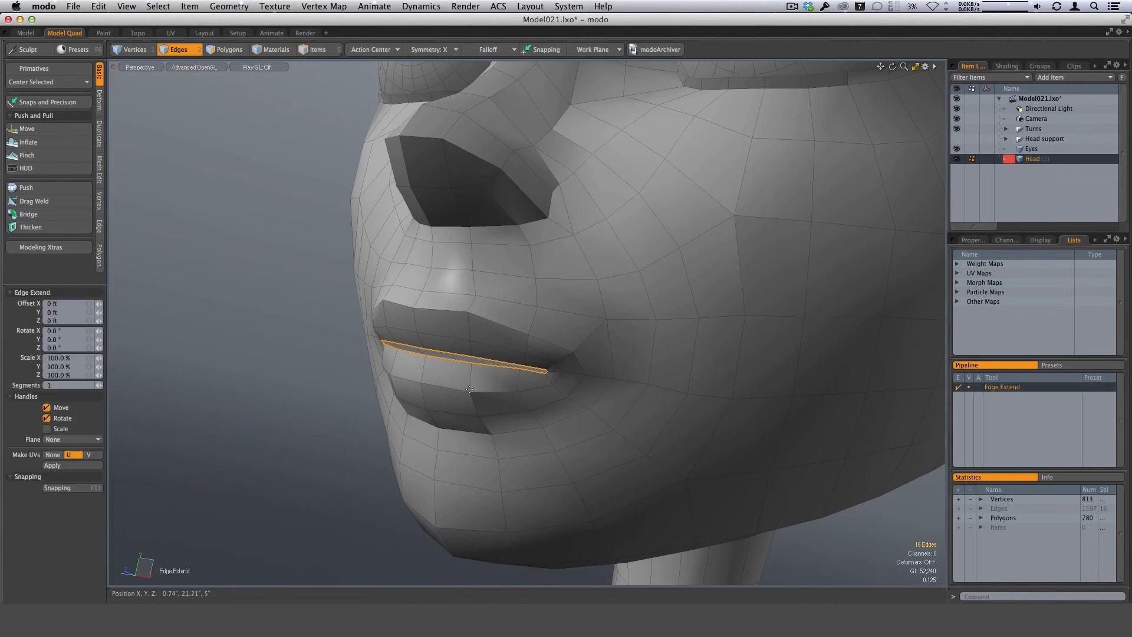
{"action": "left_click_drag", "start_coordinate": [506, 407], "coordinate": [501, 411], "text": "alt"}
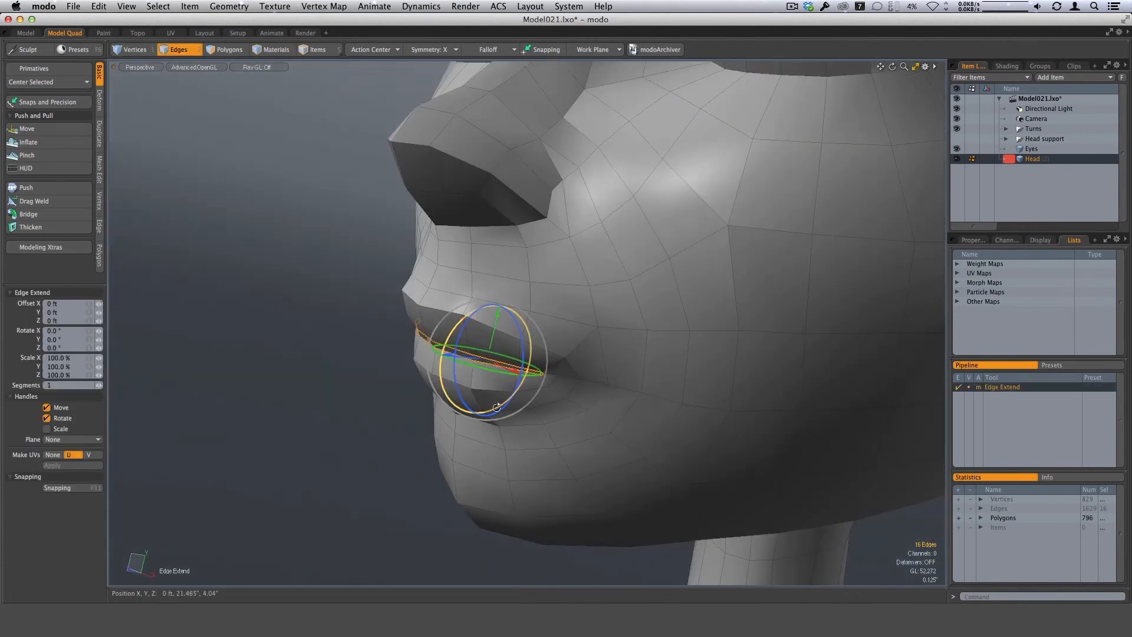
{"action": "key", "text": "z"}
{"action": "key", "text": "z"}
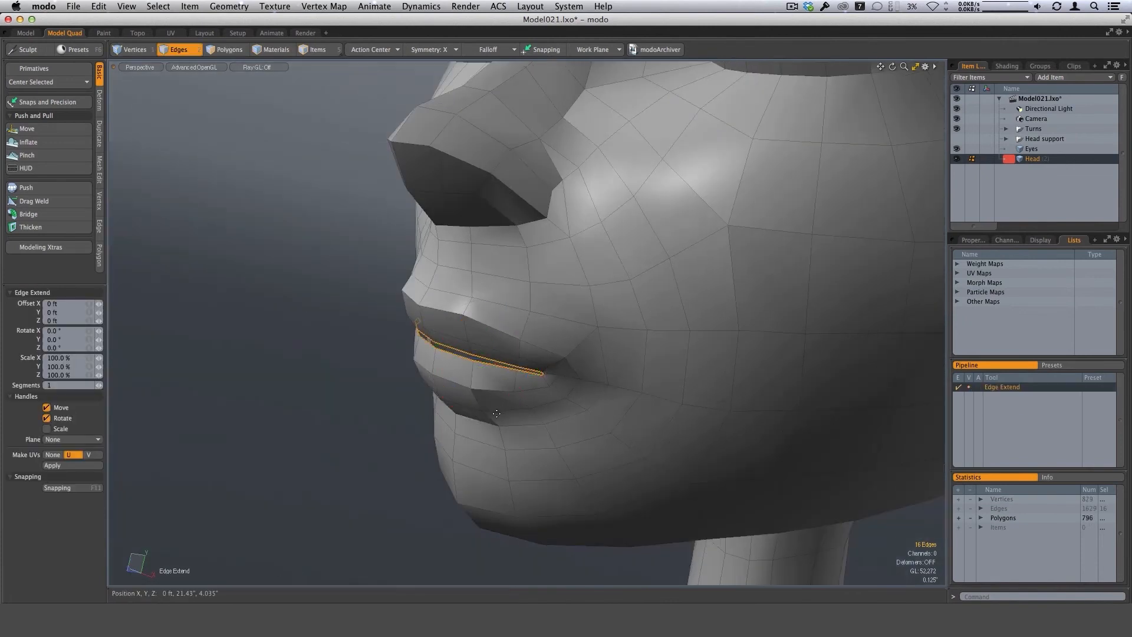
Move the extended mouth edges back along the Z axis into the head to give the lips thickness.
{"action": "key", "text": "w"}
{"action": "left_click_drag", "start_coordinate": [561, 360], "coordinate": [534, 347], "text": "alt"}
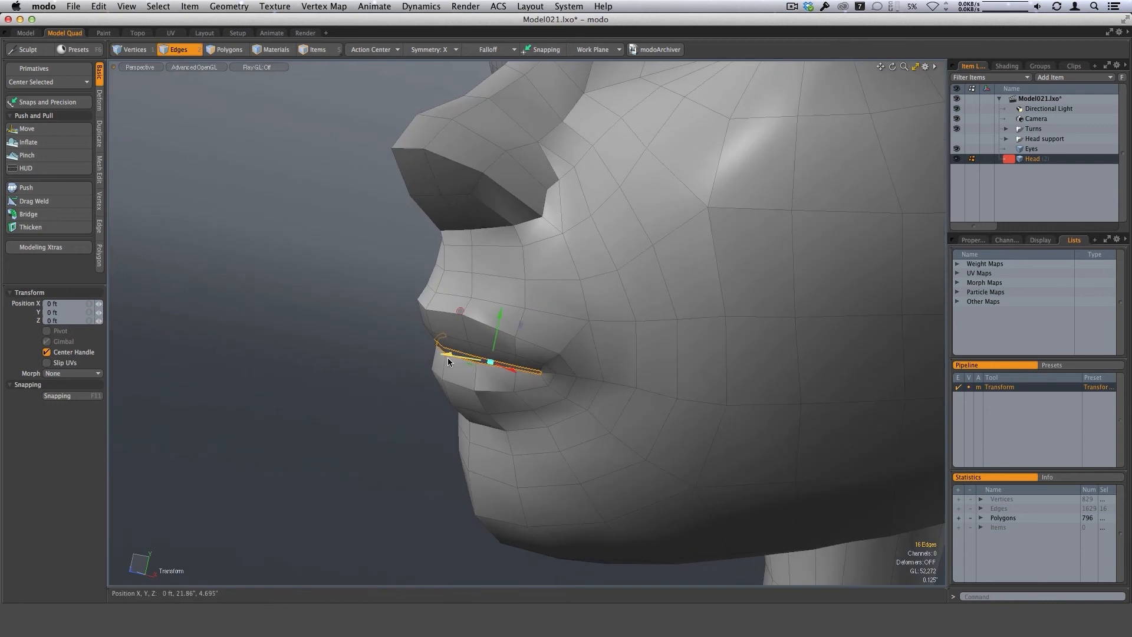
{"action": "left_click_drag", "start_coordinate": [447, 356], "coordinate": [524, 362]}
{"action": "left_click_drag", "start_coordinate": [525, 362], "coordinate": [491, 379], "text": "alt"}
{"action": "key", "text": "space"}
{"action": "key", "text": "space"}
Select the whole polygon loop just inside the lips and inspect it.
{"action": "mouse_move", "coordinate": [434, 352]}
{"action": "left_mouse_down"}
{"action": "mouse_move", "coordinate": [519, 369]}
{"action": "mouse_move", "coordinate": [657, 366]}
{"action": "mouse_move", "coordinate": [538, 407]}
{"action": "mouse_move", "coordinate": [490, 402]}
{"action": "left_mouse_up"}
{"action": "left_click_drag", "start_coordinate": [490, 402], "coordinate": [538, 383], "text": "ctrl+alt"}
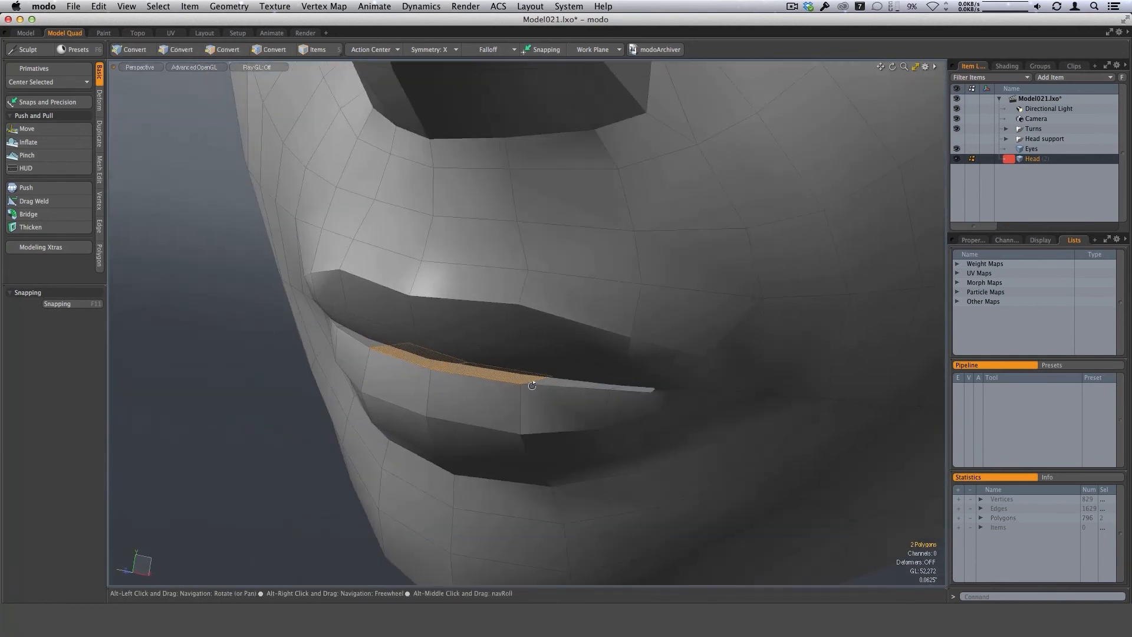
{"action": "key", "text": "l"}
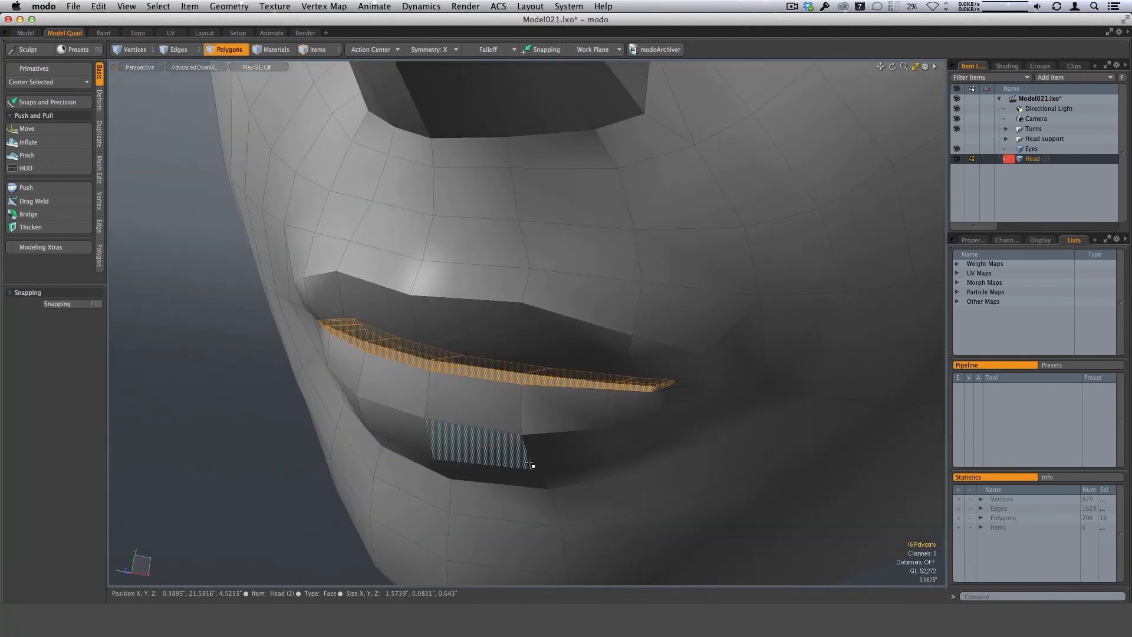
{"action": "left_click_drag", "start_coordinate": [533, 462], "coordinate": [369, 434], "text": "alt"}
Clear the polygon selection and switch to edge selection with the full head in view.
{"action": "scroll", "coordinate": [602, 368], "scroll_direction": "down", "scroll_amount": 5}
{"action": "key", "text": "1"}
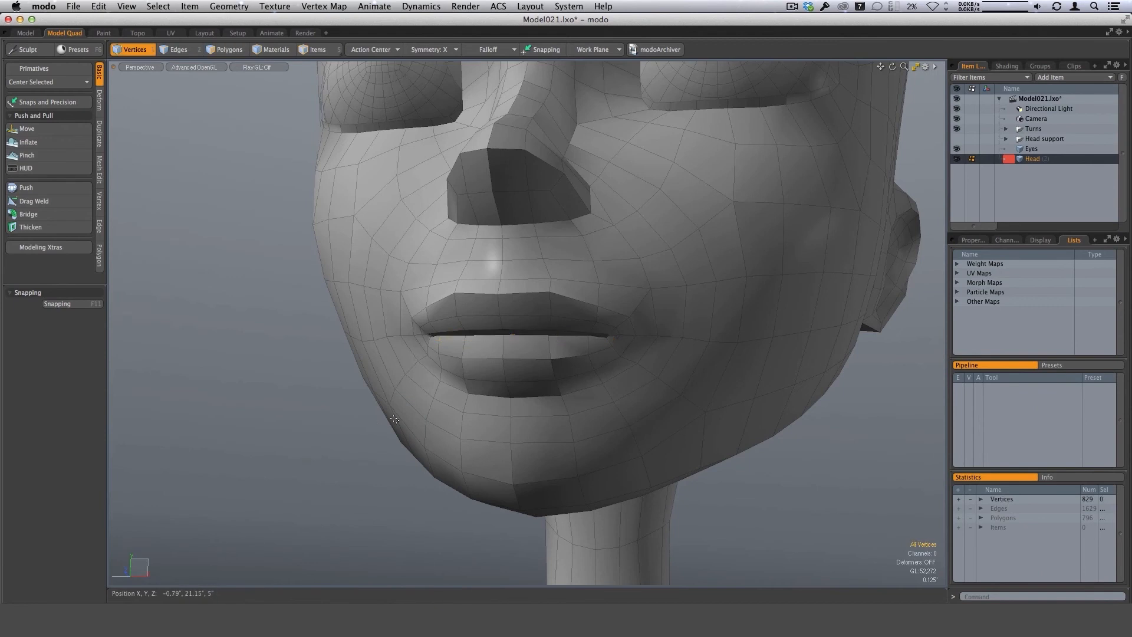
{"action": "key", "text": "2"}
{"action": "left_click", "coordinate": [384, 449]}
{"action": "left_click_drag", "start_coordinate": [384, 449], "coordinate": [516, 407], "text": "alt"}
{"action": "scroll", "coordinate": [608, 401], "scroll_direction": "down", "scroll_amount": 3}
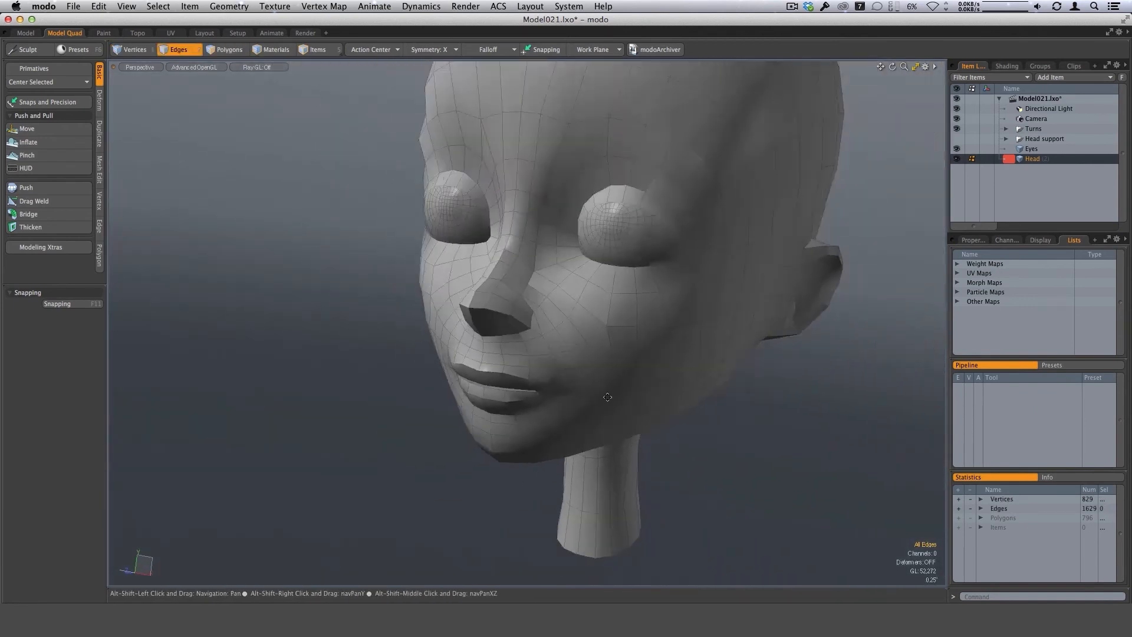
Subdivide the whole head mesh once and examine the smoothed face, eyelids and lips.
{"action": "left_click_drag", "start_coordinate": [716, 330], "coordinate": [556, 376], "text": "alt"}
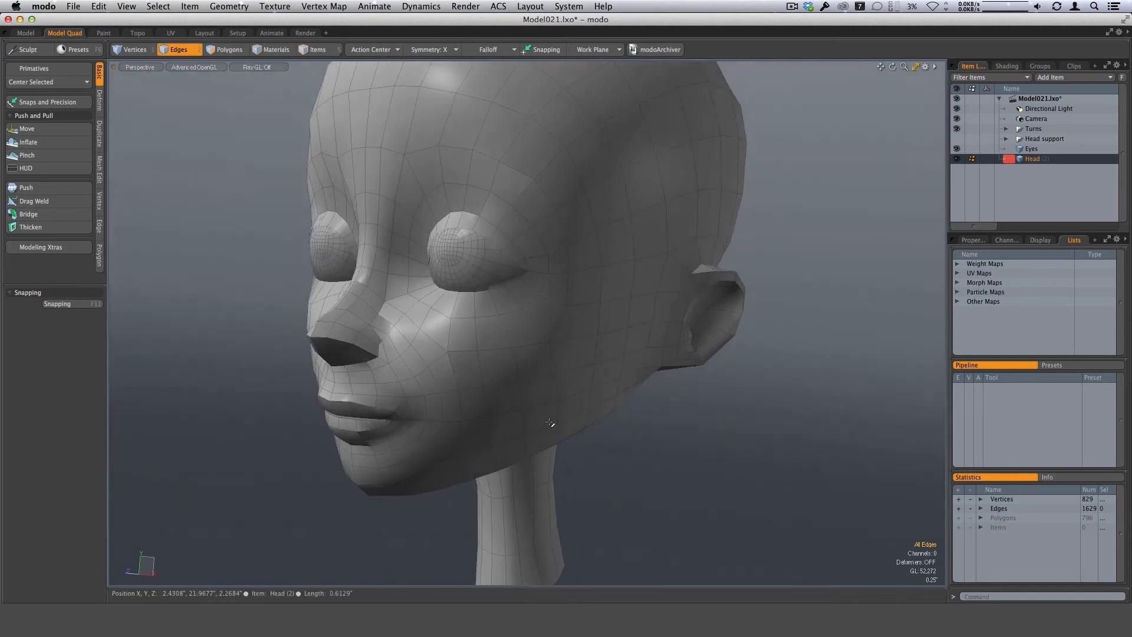
{"action": "key", "text": "d"}
{"action": "left_click_drag", "start_coordinate": [597, 473], "coordinate": [433, 381], "text": "alt"}
{"action": "left_click_drag", "start_coordinate": [434, 381], "coordinate": [460, 367], "text": "alt"}
{"action": "left_click_drag", "start_coordinate": [460, 367], "coordinate": [581, 345], "text": "alt+shift"}
{"action": "left_click_drag", "start_coordinate": [694, 380], "coordinate": [594, 323], "text": "ctrl+alt"}
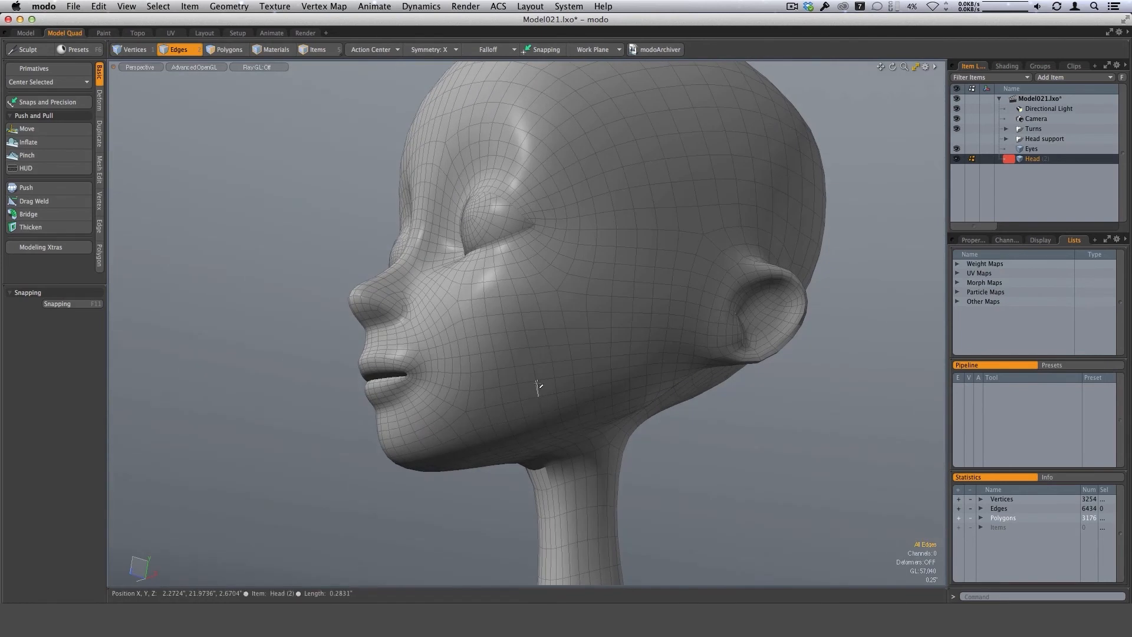
{"action": "left_click_drag", "start_coordinate": [574, 336], "coordinate": [617, 334], "text": "alt"}
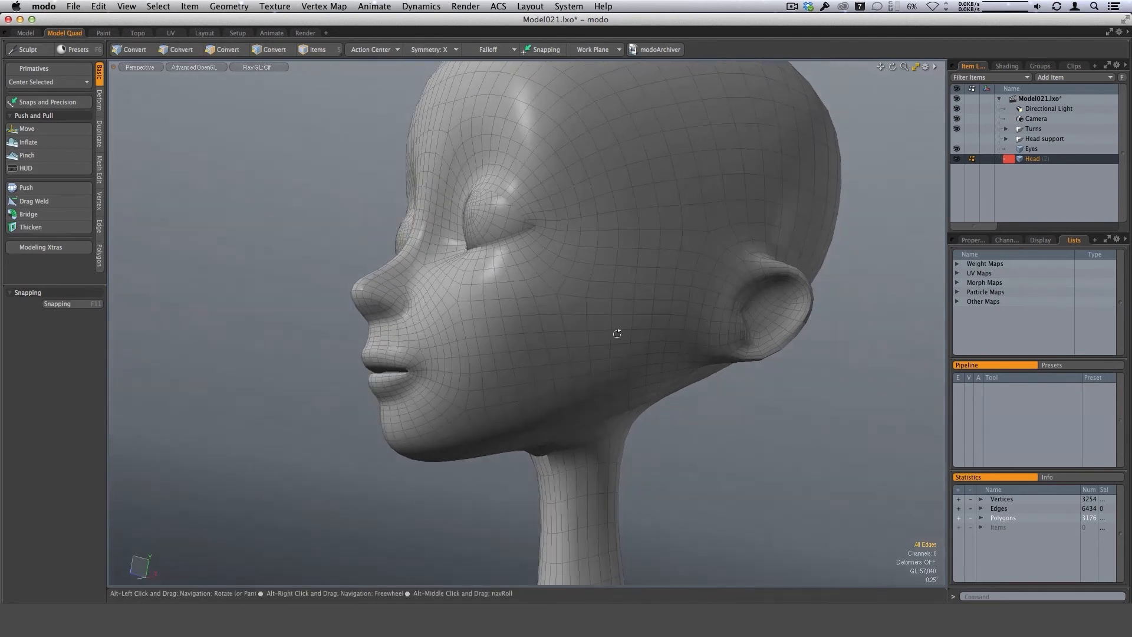
{"action": "left_click_drag", "start_coordinate": [547, 322], "coordinate": [555, 346], "text": "alt"}
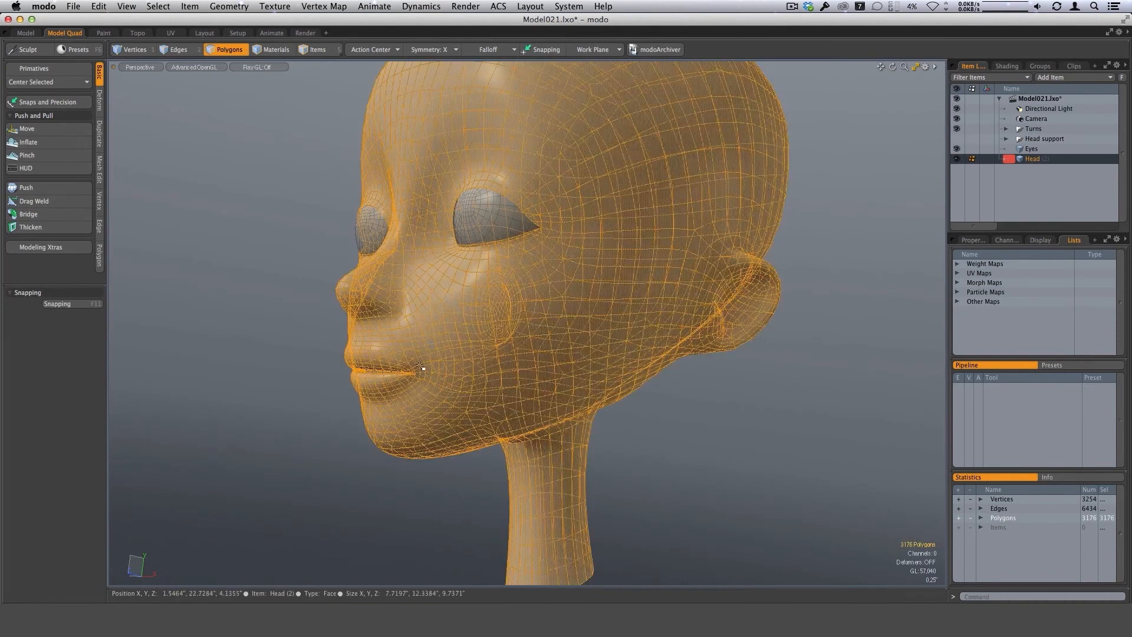
Clear the full polygon selection and select the complete polygon loop running across the cheeks, nose bridge and chin.
{"action": "key", "text": "Escape"}
{"action": "left_click_drag", "start_coordinate": [449, 317], "coordinate": [458, 355]}
{"action": "left_click_drag", "start_coordinate": [472, 352], "coordinate": [570, 340], "text": "alt"}
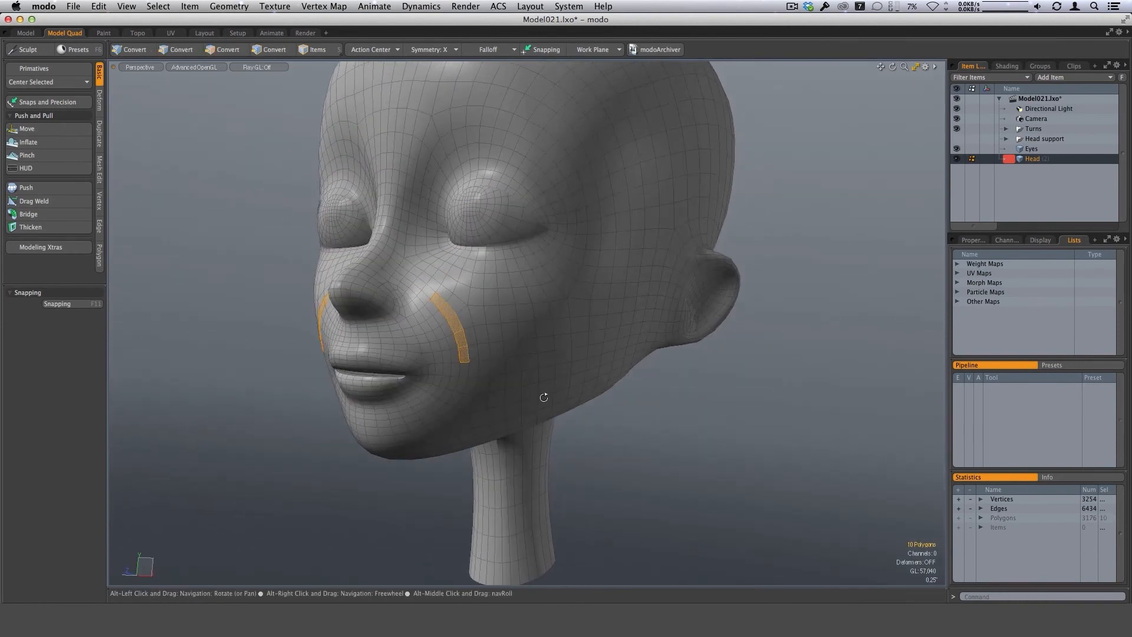
{"action": "left_click_drag", "start_coordinate": [543, 397], "coordinate": [538, 324], "text": "alt"}
{"action": "left_click_drag", "start_coordinate": [449, 401], "coordinate": [629, 310], "text": "alt"}
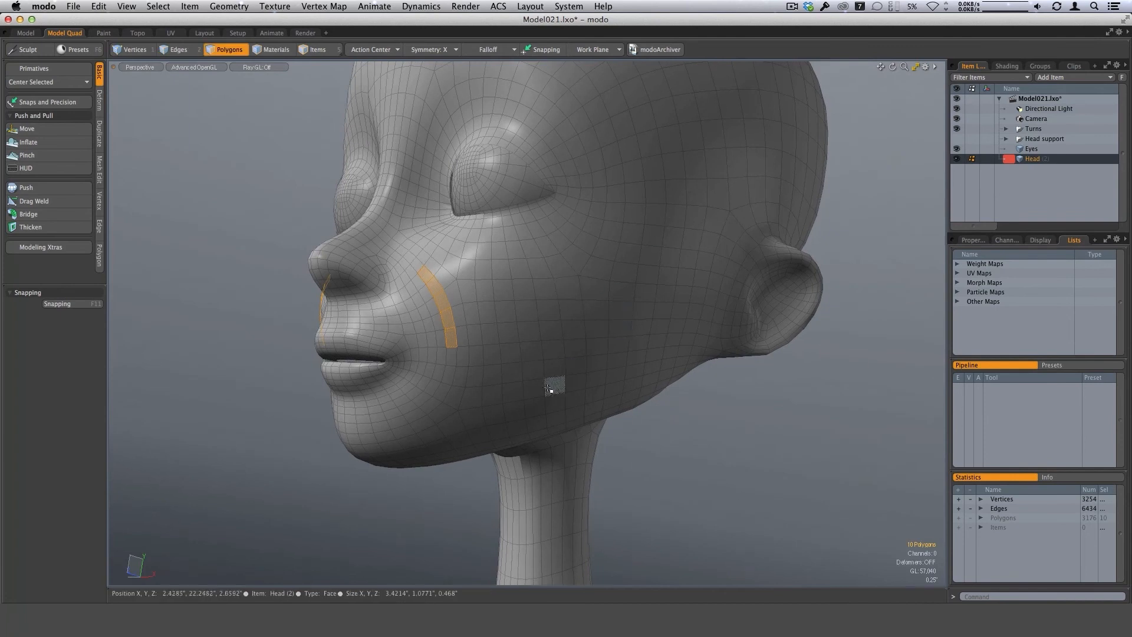
{"action": "key", "text": "l"}
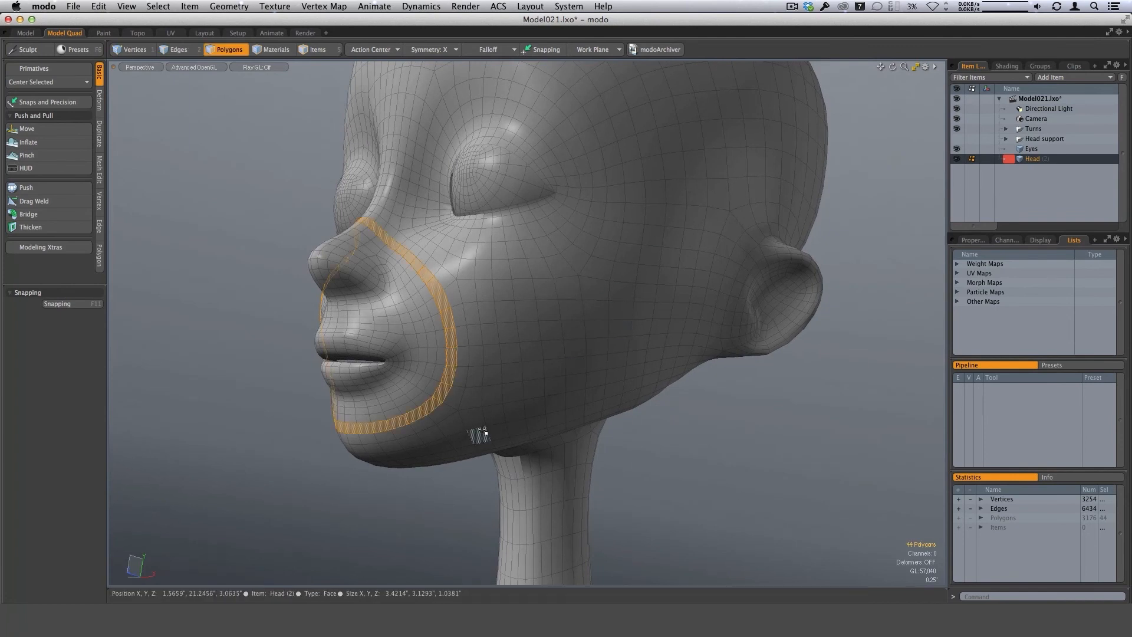
Shift the selected face loop back and forth through its neighbouring loops to examine the topology around the mouth.
{"action": "key", "text": "Left"}
{"action": "key", "text": "Right"}
{"action": "key", "text": "Right"}
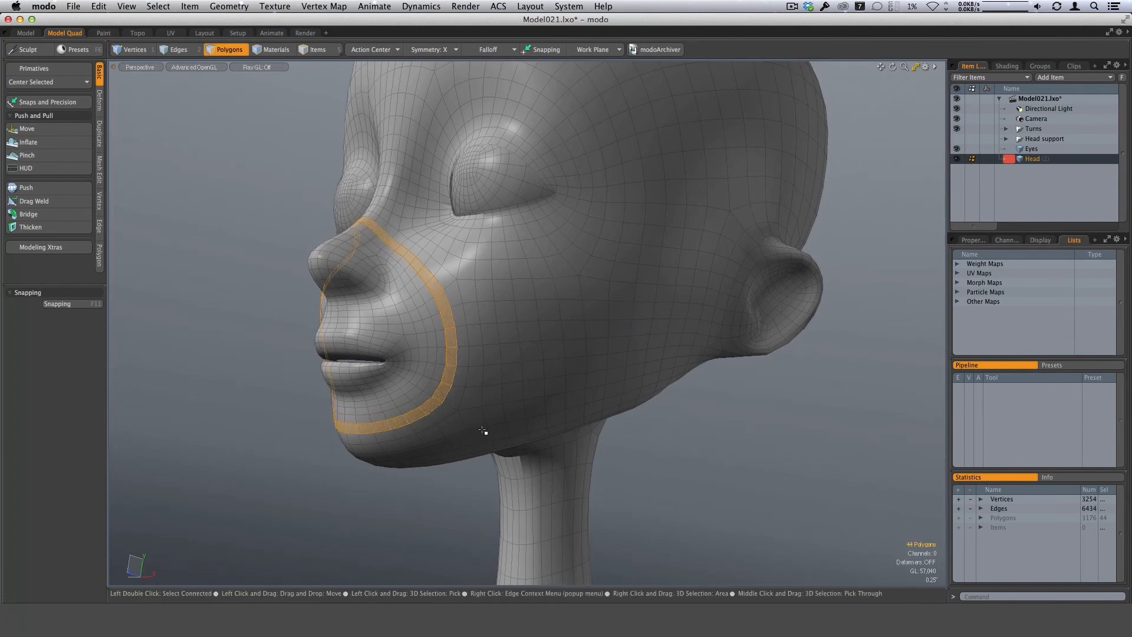
{"action": "key", "text": "Left"}
{"action": "key", "text": "Left"}
{"action": "key", "text": "Left"}
{"action": "key", "text": "Right"}
{"action": "key", "text": "Right"}
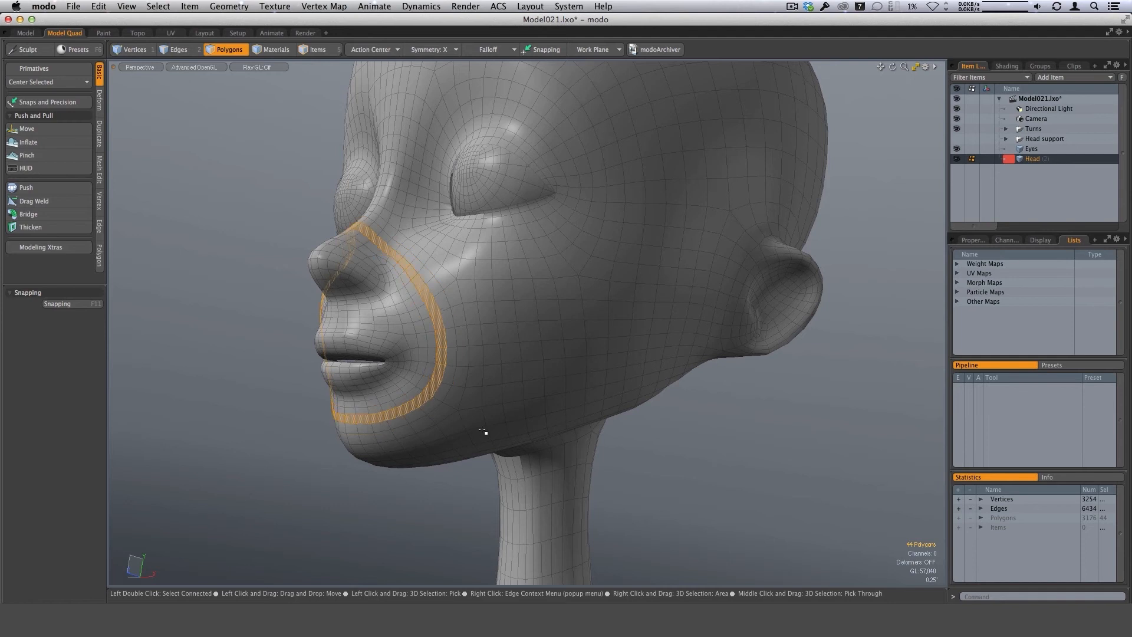
{"action": "key", "text": "Left"}
{"action": "key", "text": "Left"}
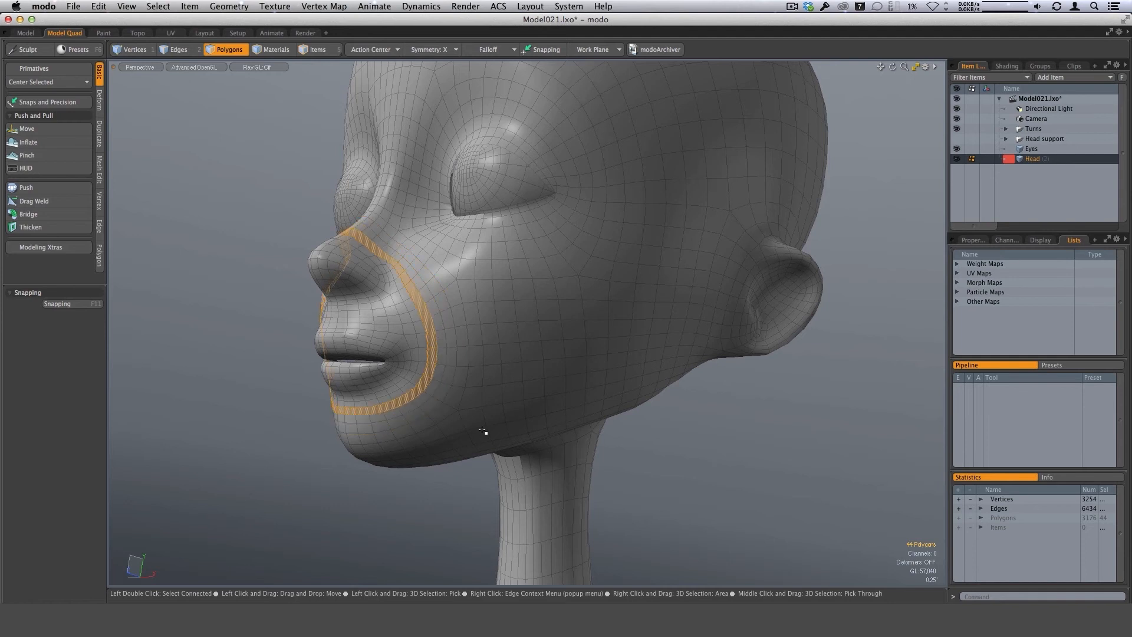
{"action": "key", "text": "Right"}
{"action": "key", "text": "Right"}
{"action": "key", "text": "Left"}
{"action": "key", "text": "Left"}
{"action": "key", "text": "Right"}
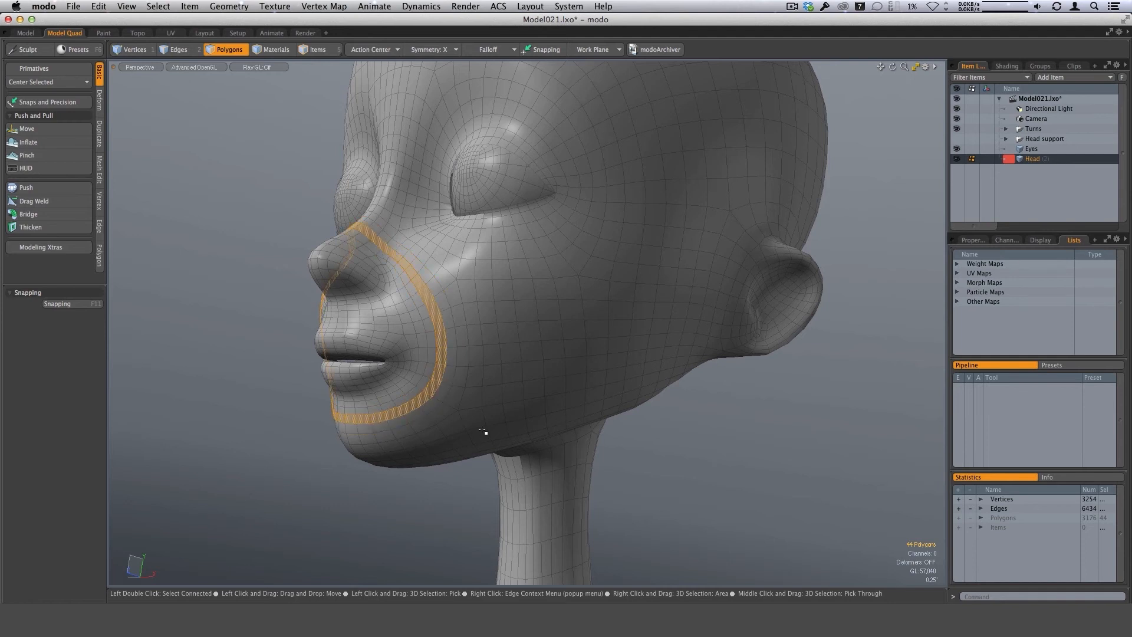
Select the polygon loop around the lips and shift it through the adjacent loops to check the lip topology.
{"action": "left_click_drag", "start_coordinate": [380, 349], "coordinate": [397, 359]}
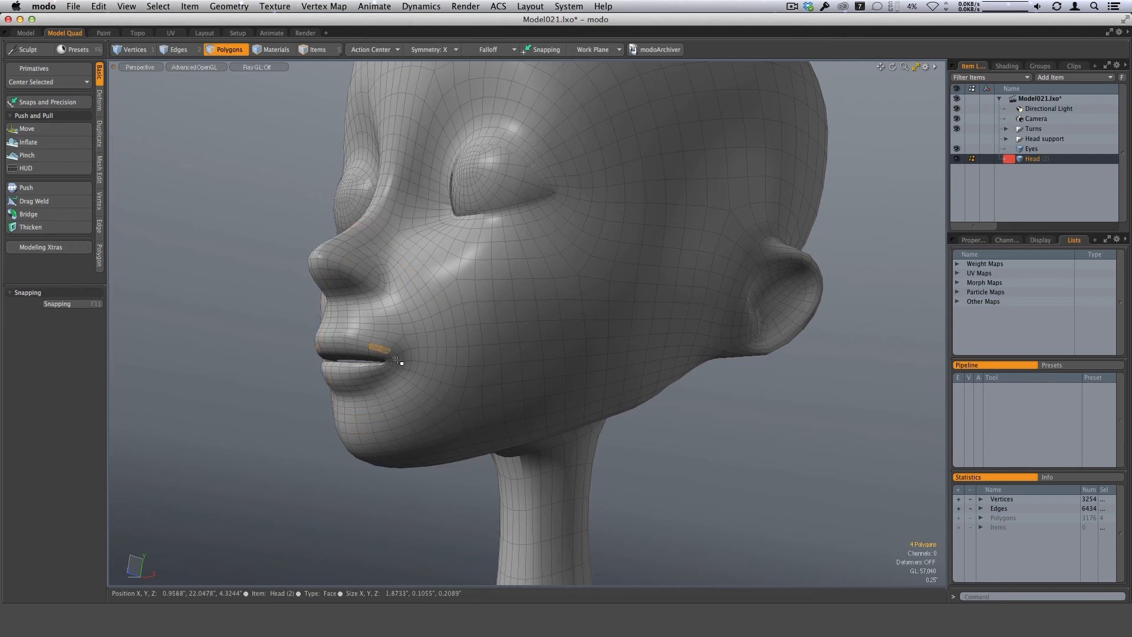
{"action": "key", "text": "l"}
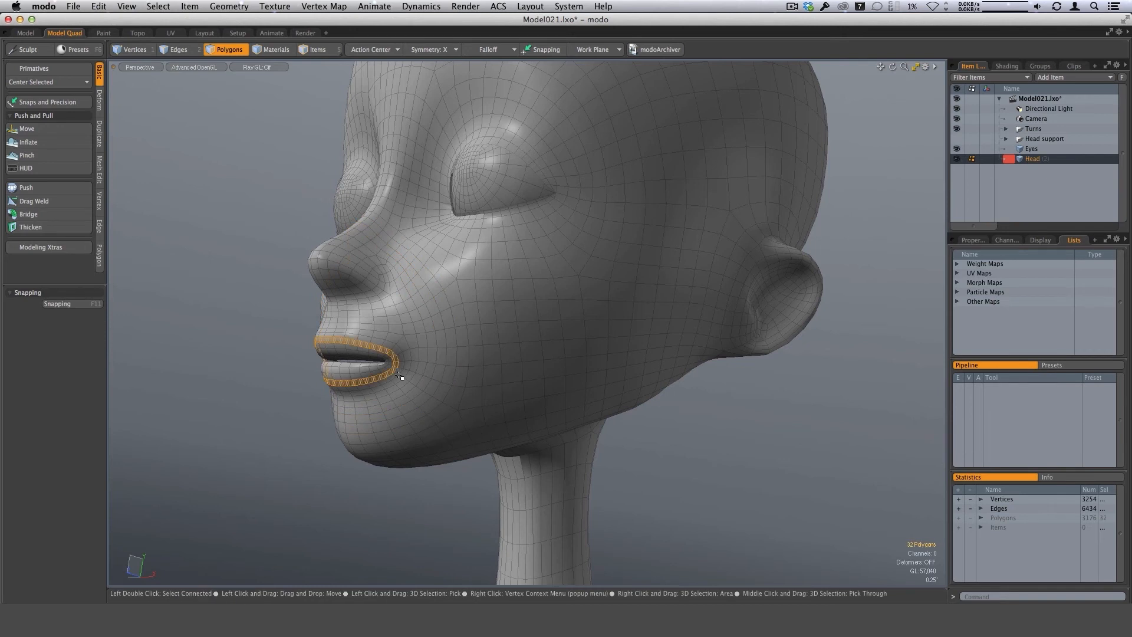
{"action": "key", "text": "Left"}
{"action": "key", "text": "Right"}
{"action": "key", "text": "Right"}
{"action": "key", "text": "Left"}
{"action": "key", "text": "Left"}
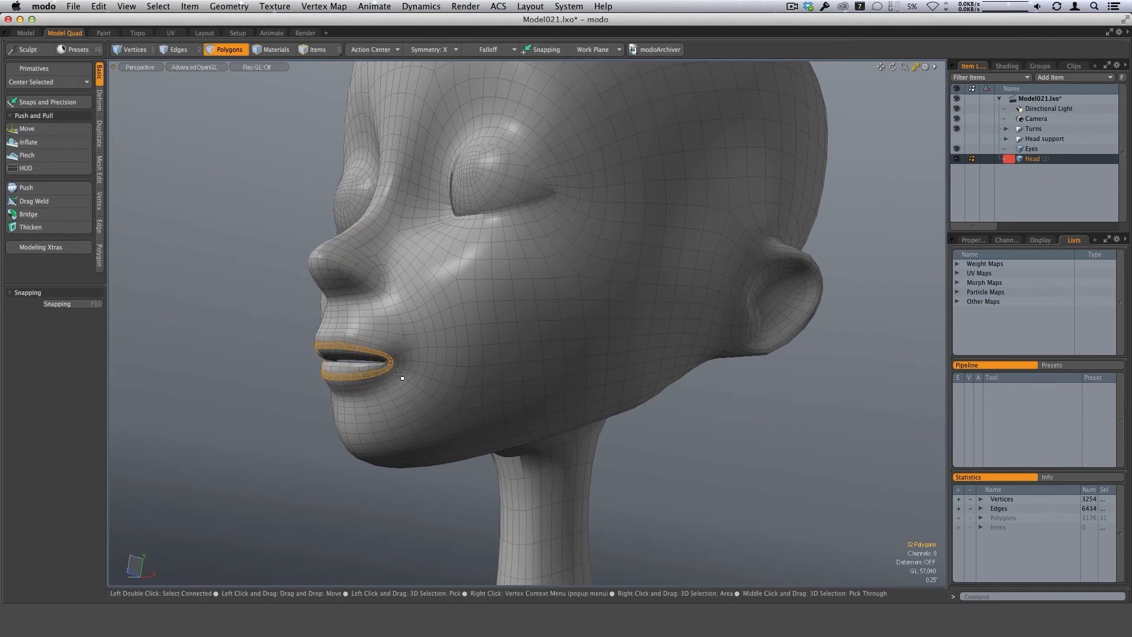
Clear the lip selection and select the full polygon loop on the inner surface of the mouth opening.
{"action": "key", "text": "1"}
{"action": "left_click_drag", "start_coordinate": [400, 376], "coordinate": [423, 372], "text": "alt"}
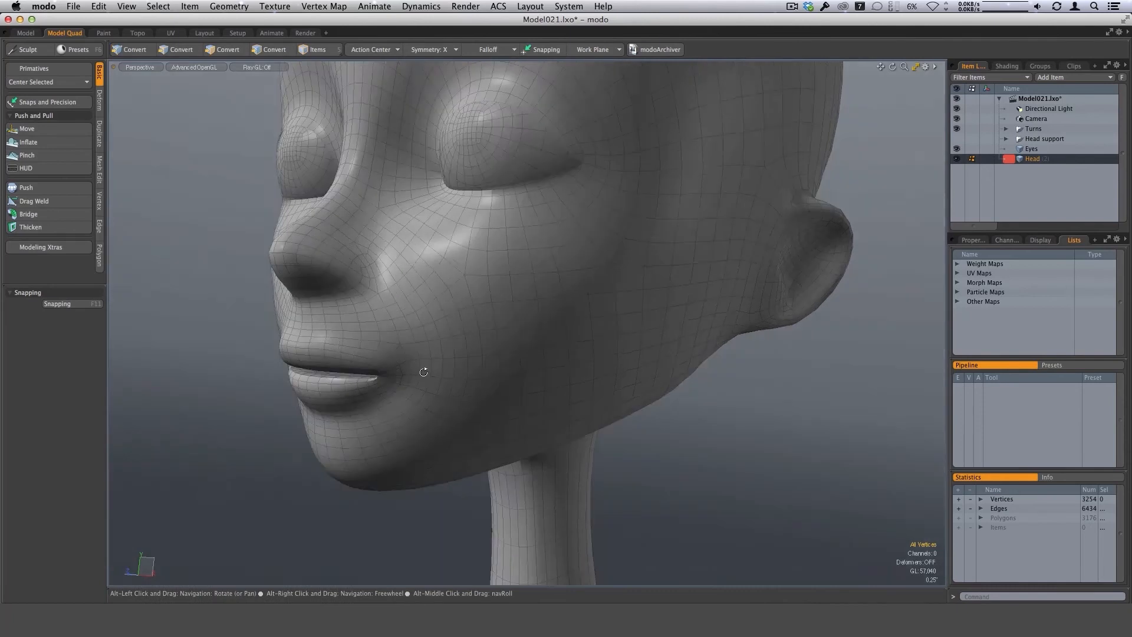
{"action": "left_click_drag", "start_coordinate": [330, 359], "coordinate": [379, 353], "text": "ctrl+alt"}
{"action": "left_click_drag", "start_coordinate": [540, 432], "coordinate": [448, 368], "text": "ctrl+alt"}
{"action": "key", "text": "space"}
{"action": "key", "text": "space"}
{"action": "key", "text": "Escape"}
{"action": "left_click_drag", "start_coordinate": [449, 369], "coordinate": [670, 424], "text": "ctrl+alt"}
{"action": "key", "text": "l"}
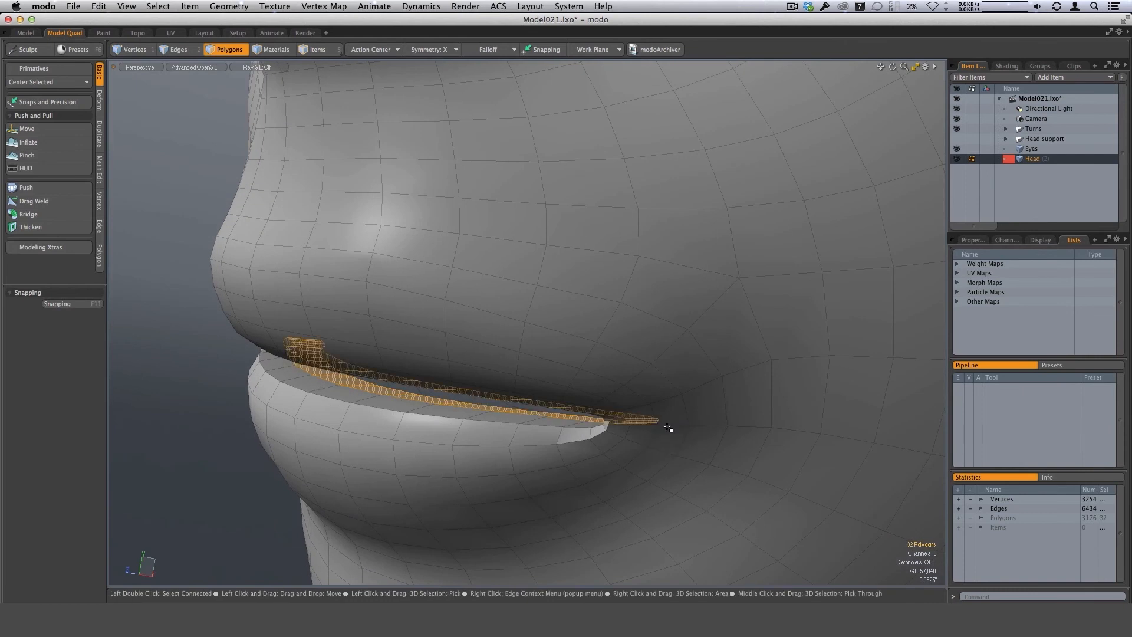
Extend the inner-lip selection to adjacent polygon loops, drop it, and reselect only the inner loop.
{"action": "key", "text": "shift+Up"}
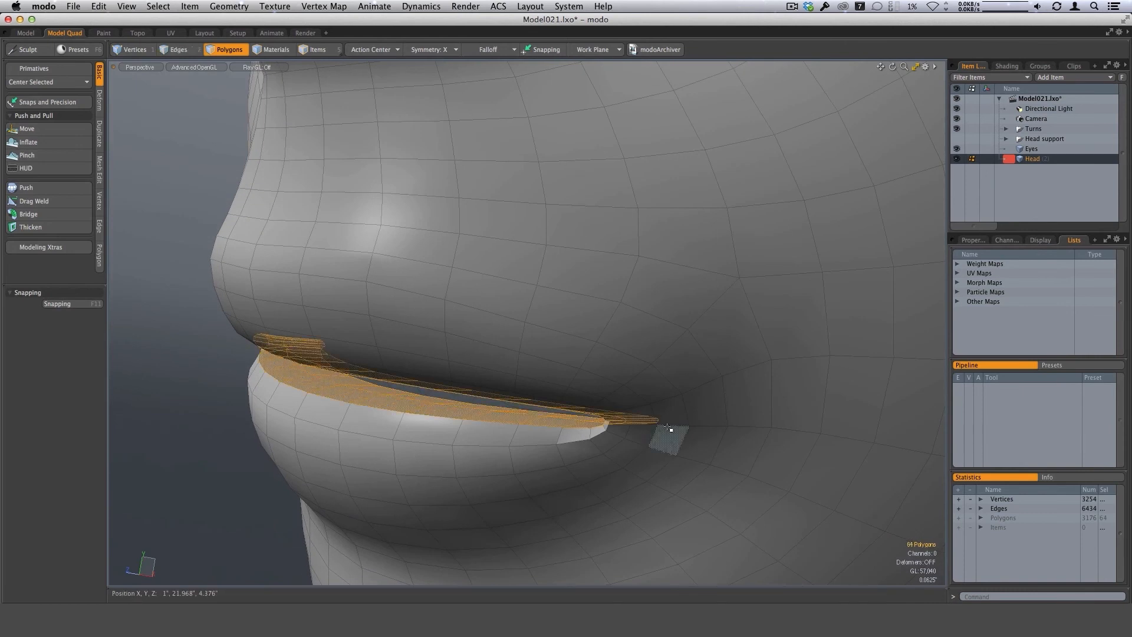
{"action": "left_click_drag", "start_coordinate": [670, 429], "coordinate": [486, 414], "text": "alt"}
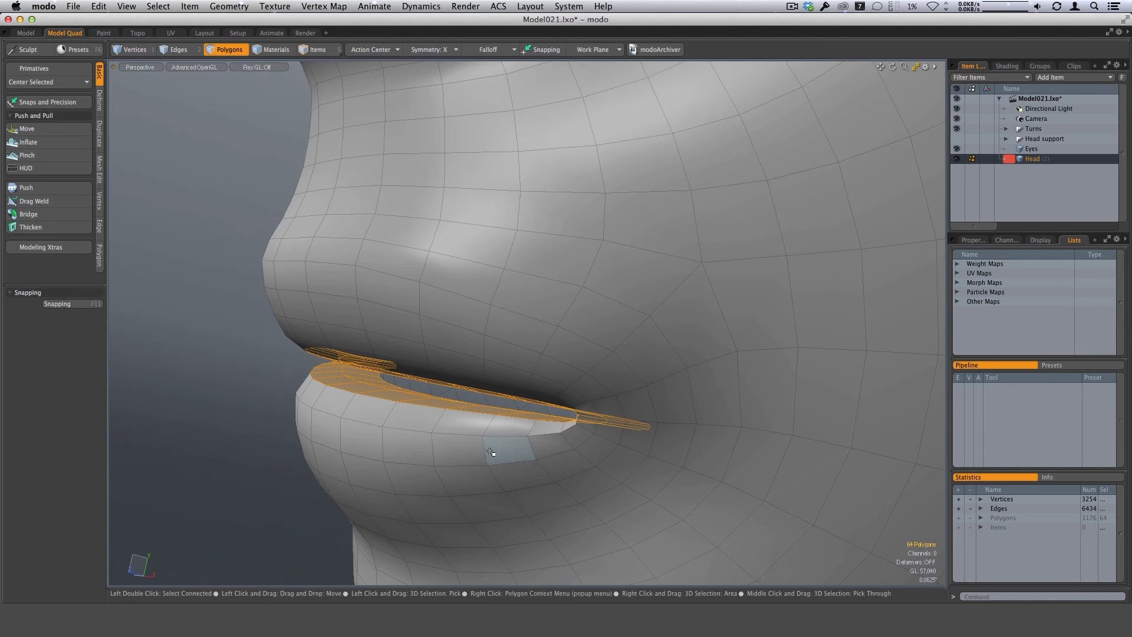
{"action": "left_click_drag", "start_coordinate": [490, 452], "coordinate": [431, 431], "text": "alt"}
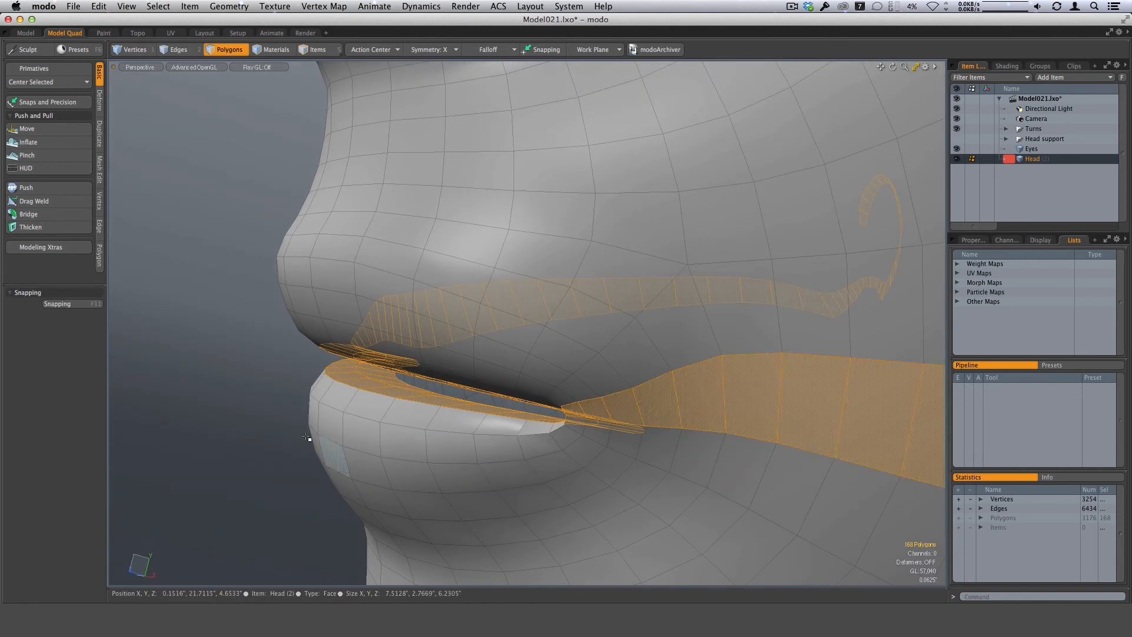
{"action": "key", "text": "1"}
{"action": "key", "text": "space"}
{"action": "left_click", "coordinate": [396, 381]}
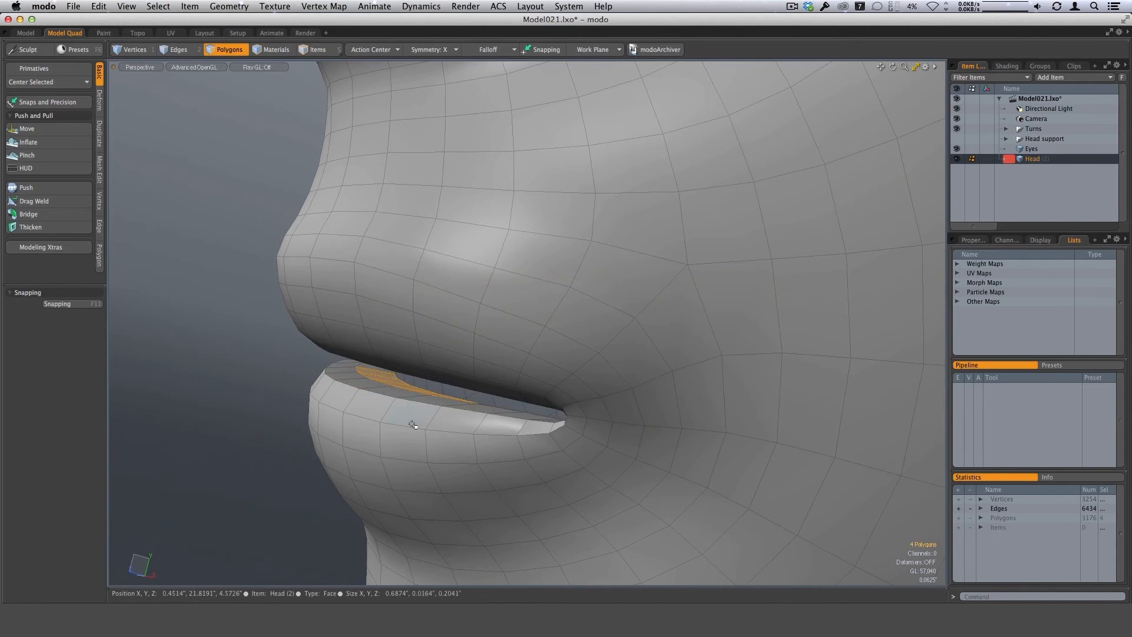
{"action": "key", "text": "l"}
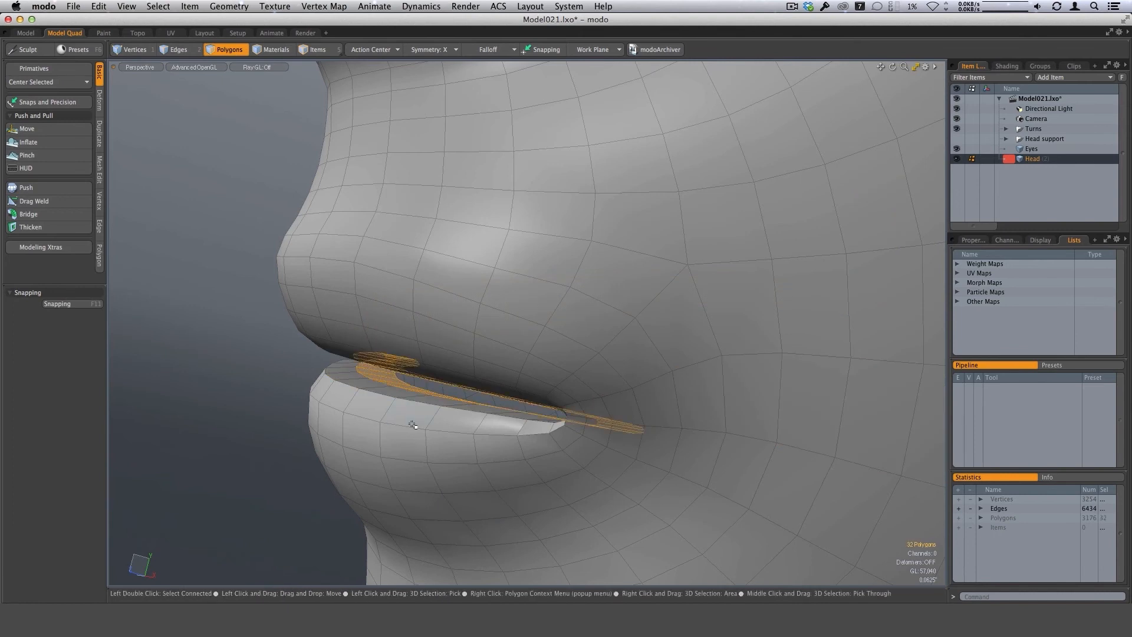
Clear the polygon selection and examine the gap between the lips and the mouth corner up close.
{"action": "key", "text": "Escape"}
{"action": "left_click_drag", "start_coordinate": [450, 429], "coordinate": [534, 407], "text": "alt"}
{"action": "left_click_drag", "start_coordinate": [534, 407], "coordinate": [522, 429], "text": "alt+shift"}
{"action": "left_click_drag", "start_coordinate": [522, 430], "coordinate": [521, 382], "text": "alt"}
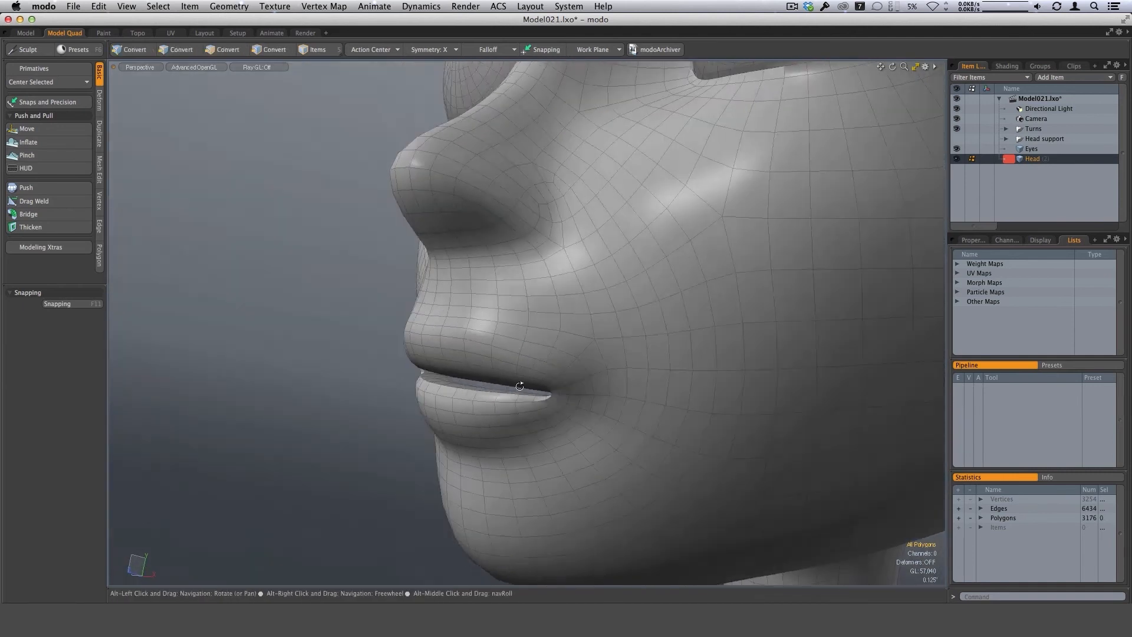
{"action": "scroll", "coordinate": [507, 383], "scroll_direction": "up", "scroll_amount": 5}
{"action": "left_click_drag", "start_coordinate": [619, 377], "coordinate": [473, 372], "text": "alt"}
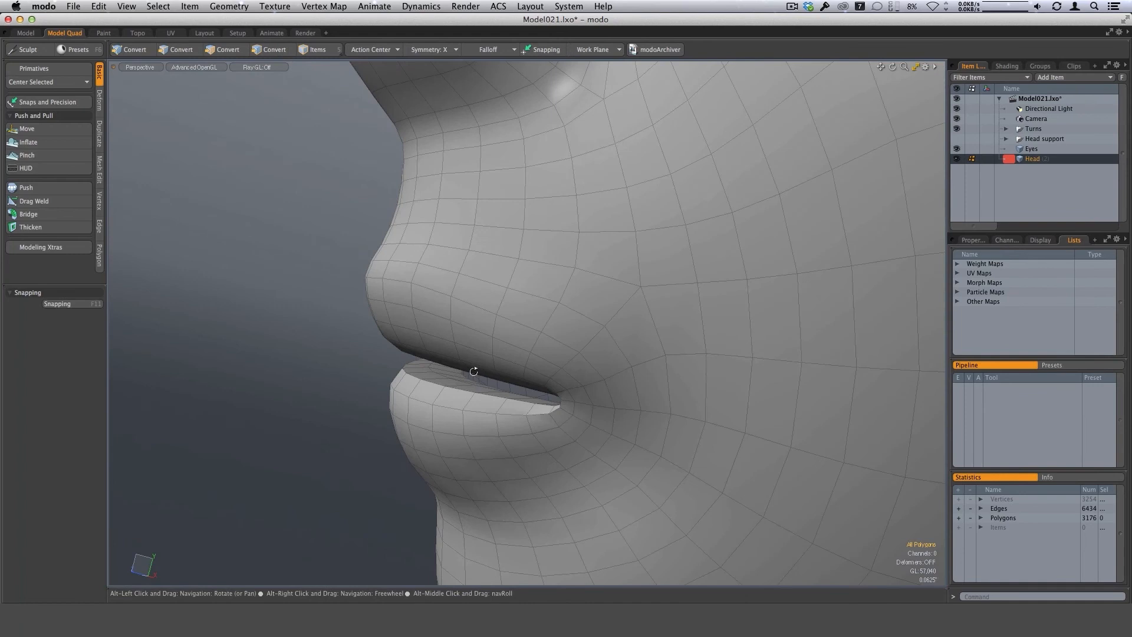
{"action": "left_click_drag", "start_coordinate": [548, 384], "coordinate": [451, 367], "text": "alt"}
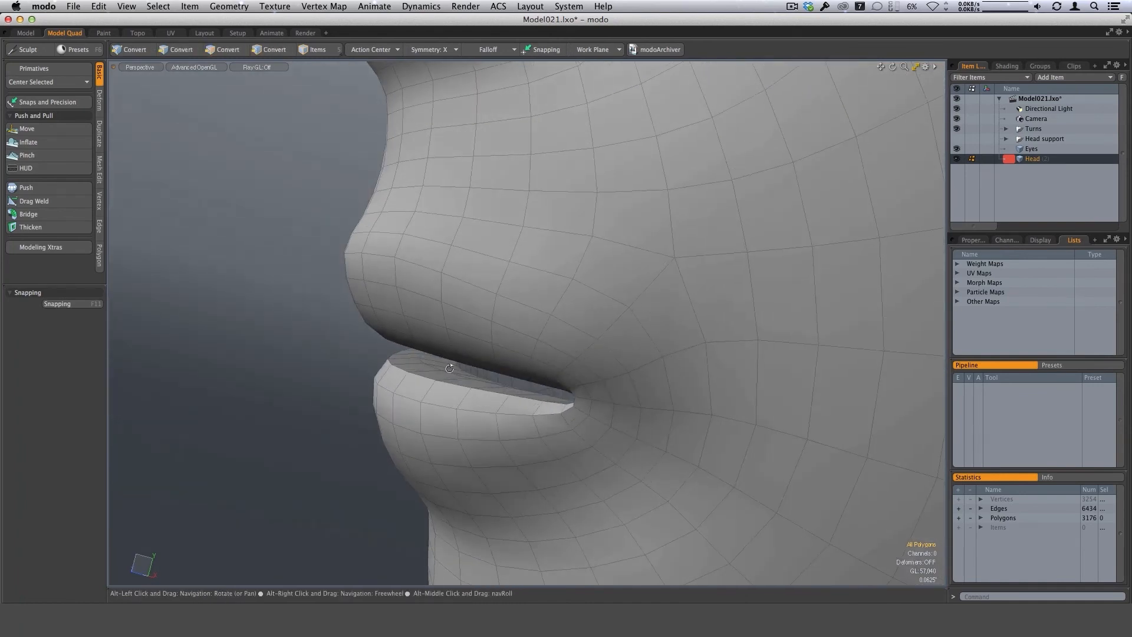
{"action": "scroll", "coordinate": [453, 368], "scroll_direction": "up", "scroll_amount": 4}
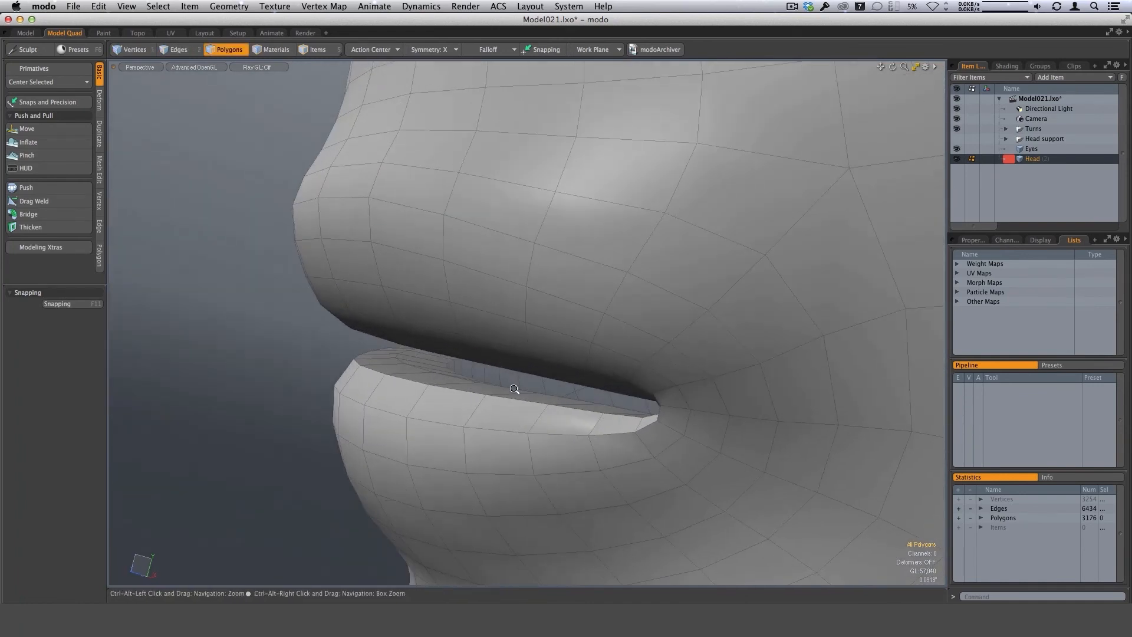
{"action": "scroll", "coordinate": [464, 367], "scroll_direction": "down", "scroll_amount": 3}
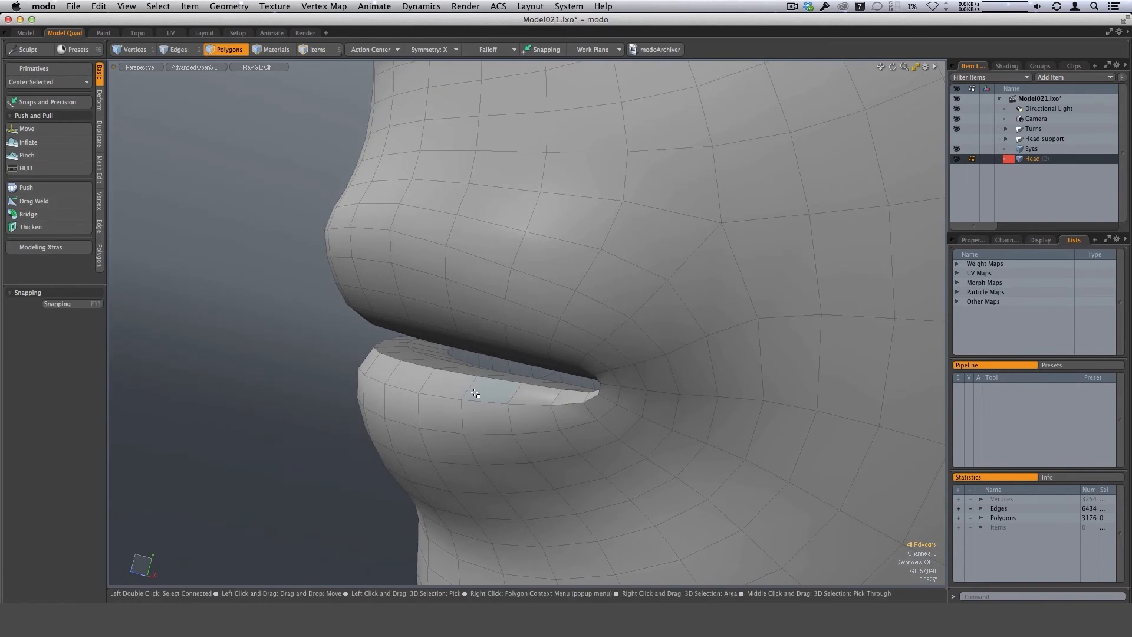
{"action": "left_click_drag", "start_coordinate": [474, 393], "coordinate": [687, 270], "text": "alt"}
Restore the multi-viewport layout and enable the Trans layer in the shader tree so the reference drawings show through.
{"action": "left_click", "coordinate": [916, 67]}
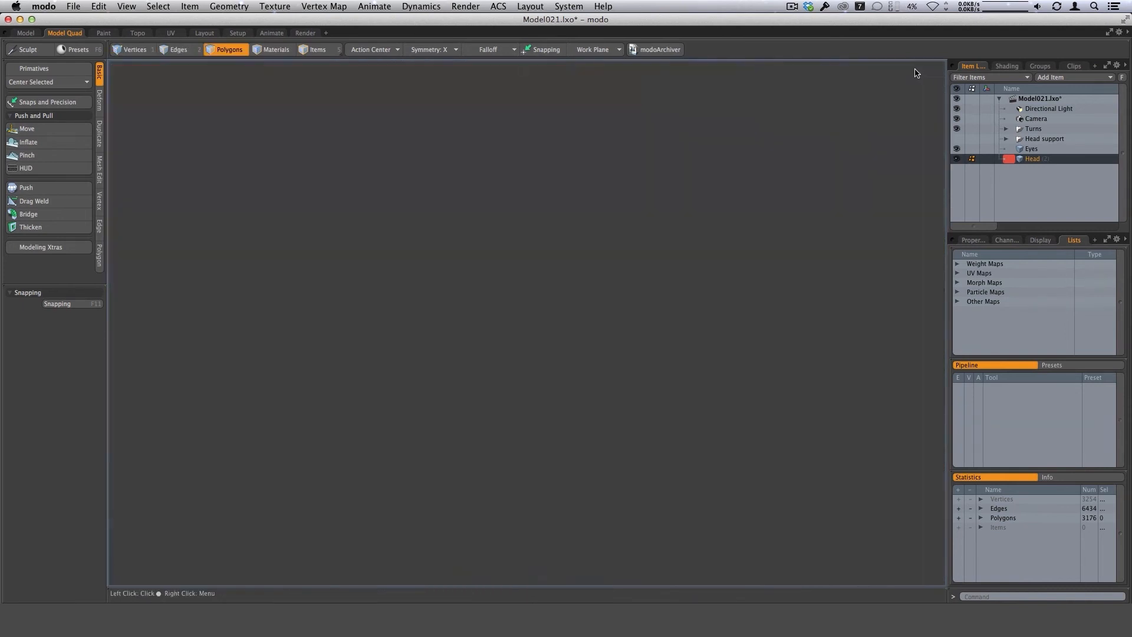
{"action": "left_click", "coordinate": [1007, 66]}
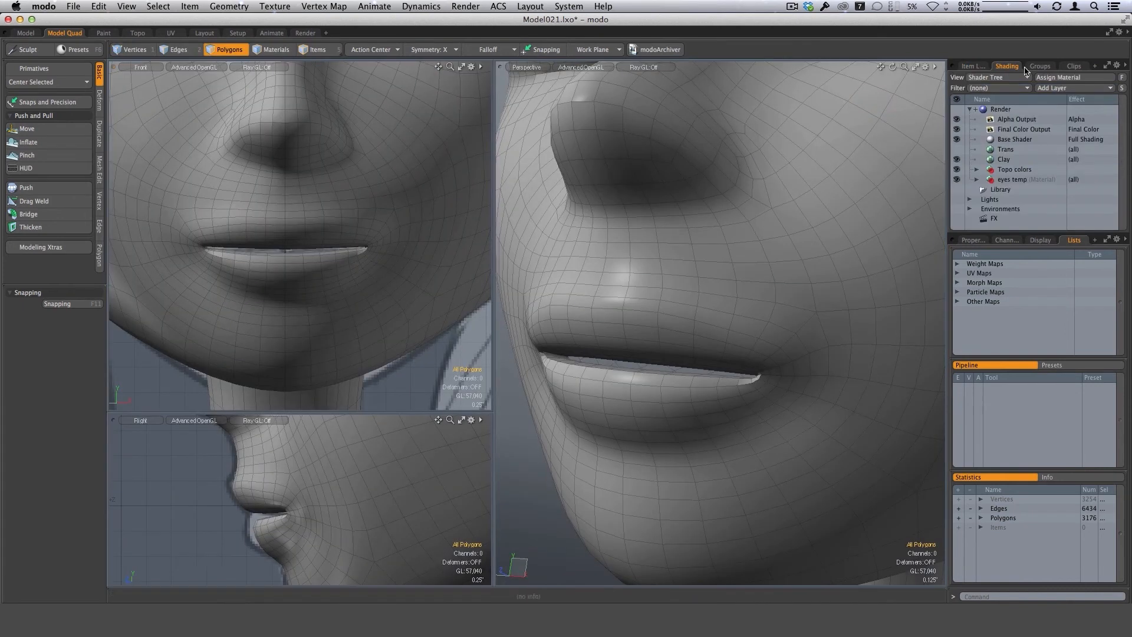
{"action": "left_click", "coordinate": [957, 149]}
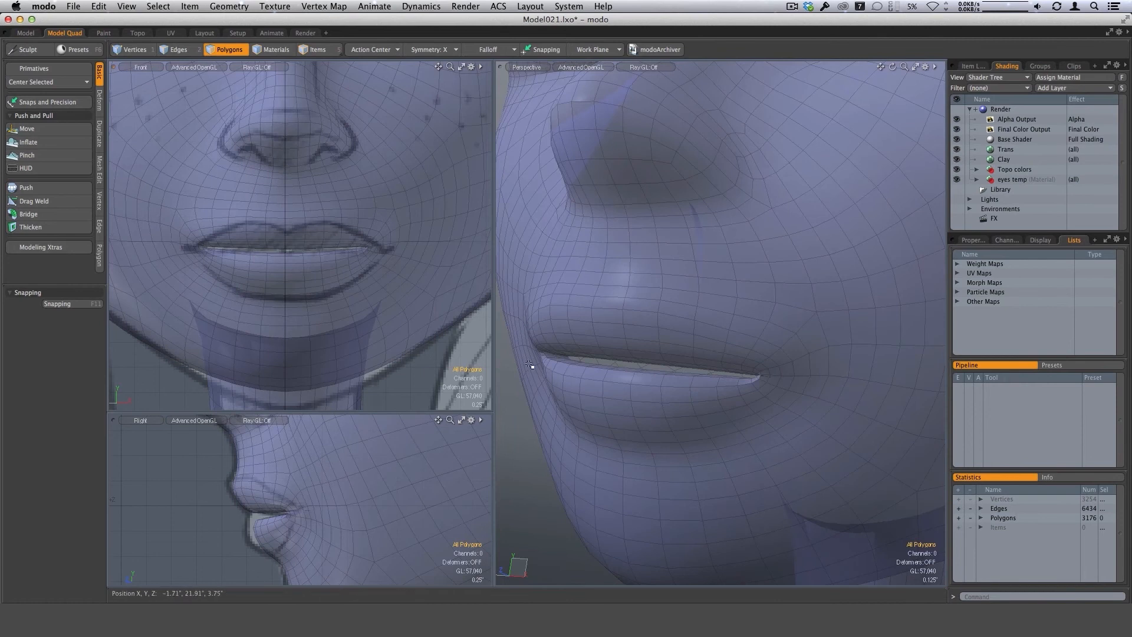
Adjust the surface around the mouth corner with the Sculpt Move brush, checking the lips from the side.
{"action": "left_click_drag", "start_coordinate": [637, 366], "coordinate": [655, 330], "text": "alt"}
{"action": "scroll", "coordinate": [700, 339], "scroll_direction": "down", "scroll_amount": 5}
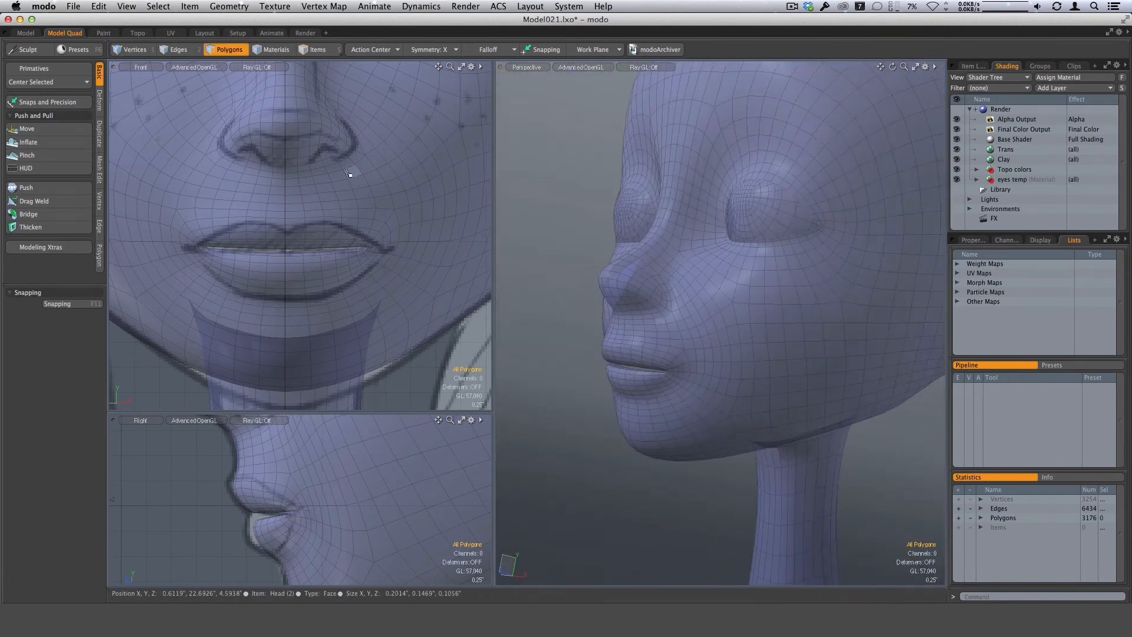
{"action": "left_click_drag", "start_coordinate": [700, 375], "coordinate": [698, 409], "text": "alt"}
{"action": "scroll", "coordinate": [677, 319], "scroll_direction": "up", "scroll_amount": 3}
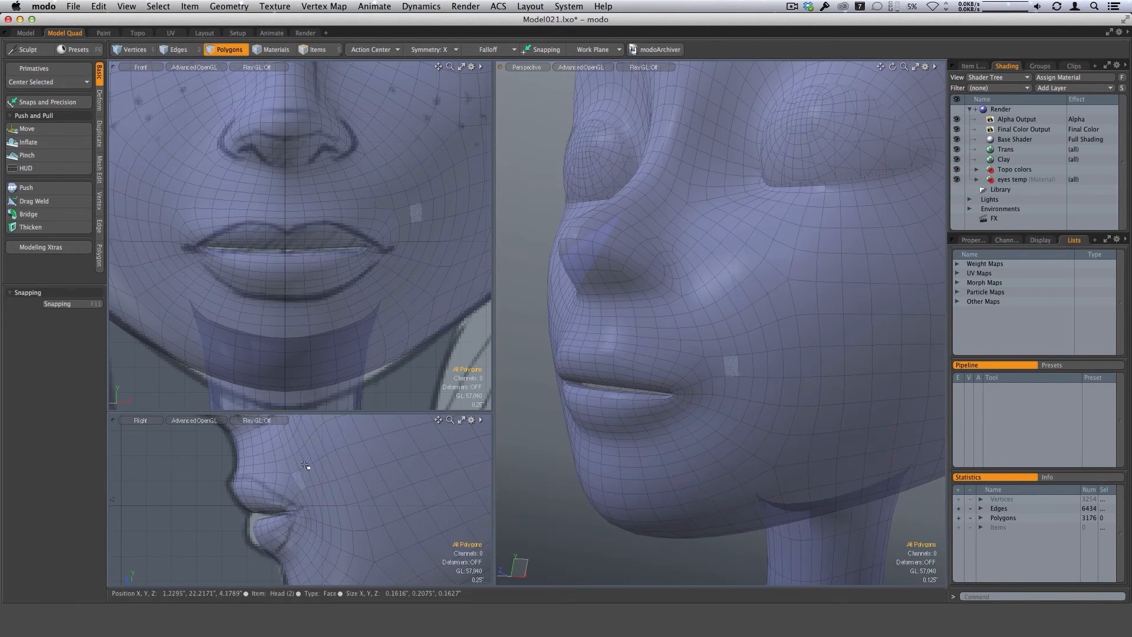
{"action": "left_click_drag", "start_coordinate": [749, 354], "coordinate": [687, 364], "text": "alt"}
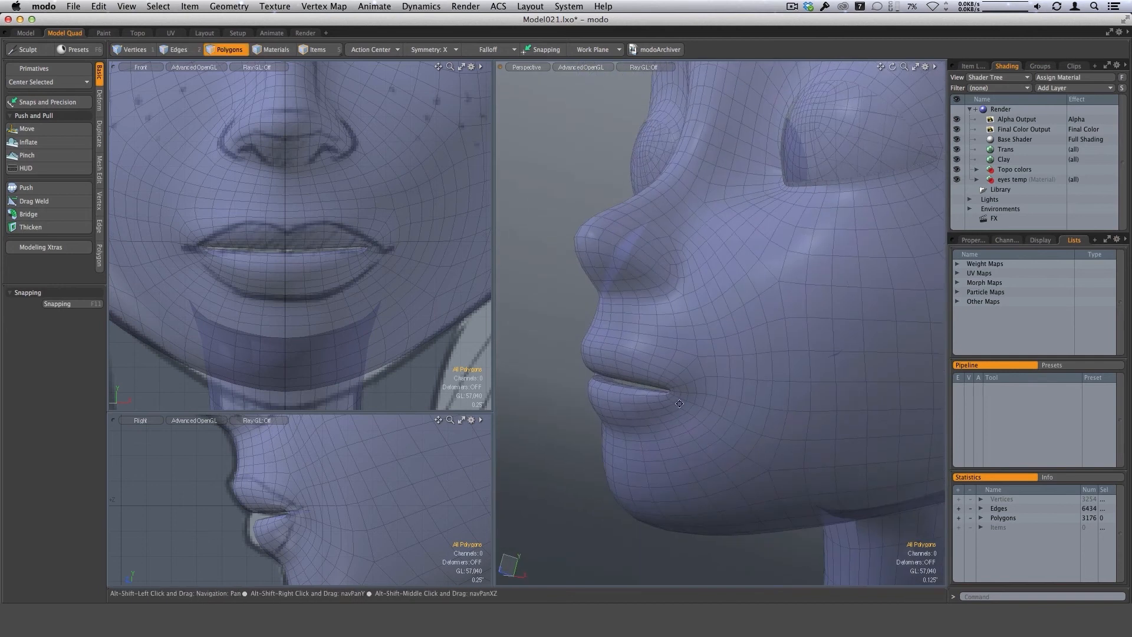
{"action": "left_click_drag", "start_coordinate": [679, 403], "coordinate": [603, 383], "text": "alt"}
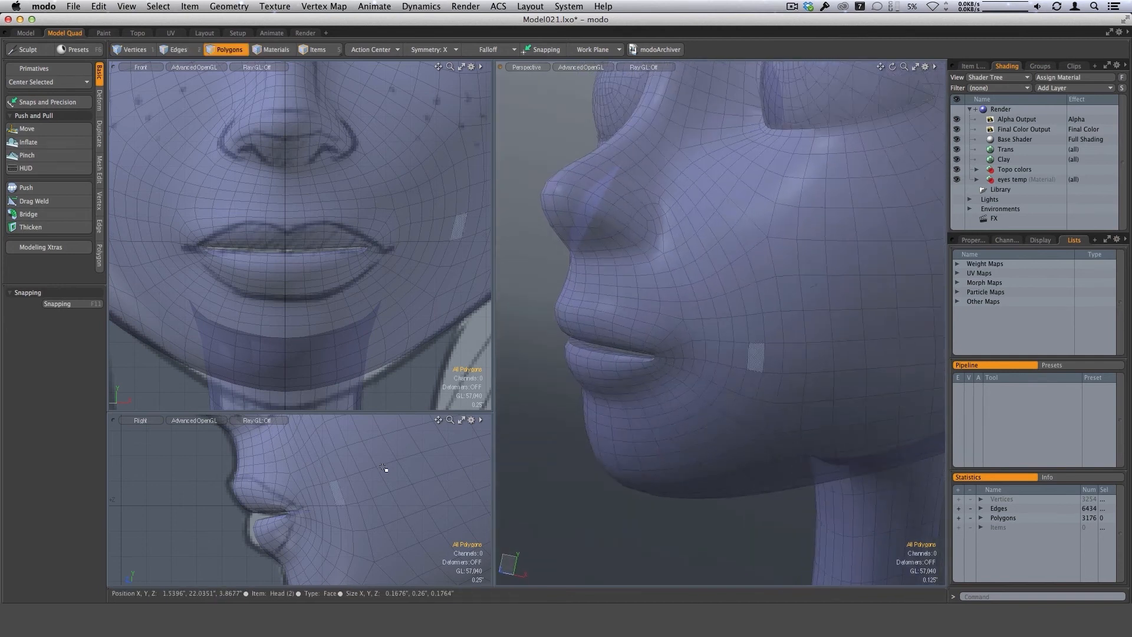
{"action": "left_click_drag", "start_coordinate": [682, 354], "coordinate": [662, 342], "text": "alt"}
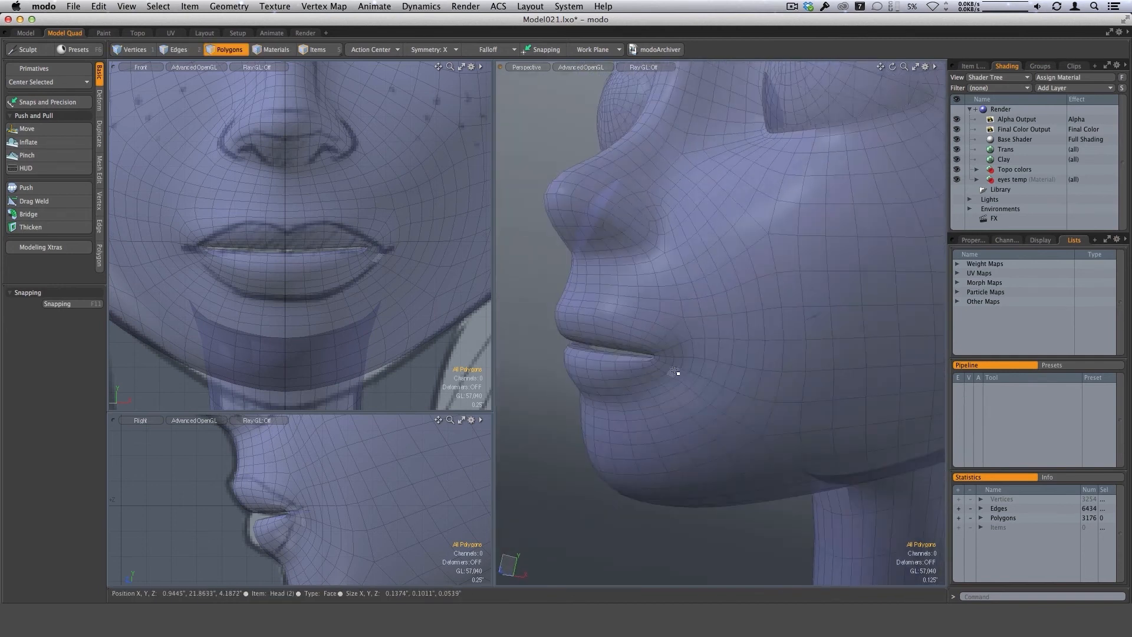
{"action": "left_click", "coordinate": [28, 129]}
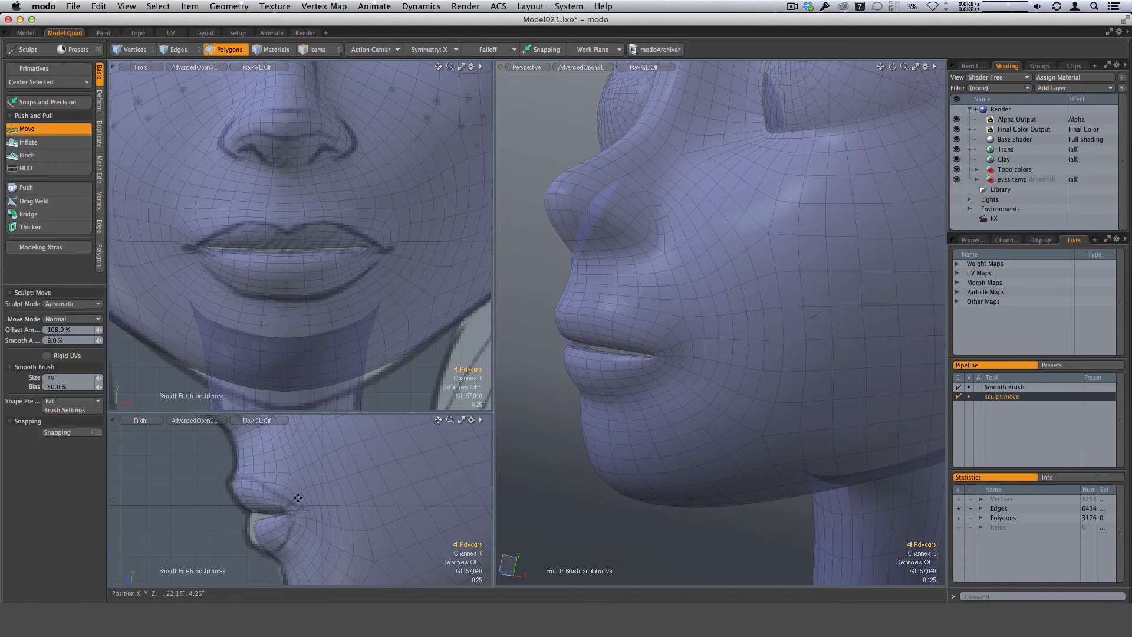
{"action": "mouse_move", "coordinate": [605, 367]}
{"action": "left_mouse_down", "text": "alt"}
{"action": "mouse_move", "coordinate": [670, 327]}
{"action": "mouse_move", "coordinate": [659, 376]}
{"action": "mouse_move", "coordinate": [703, 326]}
{"action": "left_mouse_up", "text": "alt"}
{"action": "right_click_drag", "start_coordinate": [651, 340], "coordinate": [656, 340]}
{"action": "left_click_drag", "start_coordinate": [696, 339], "coordinate": [671, 353], "text": "alt"}
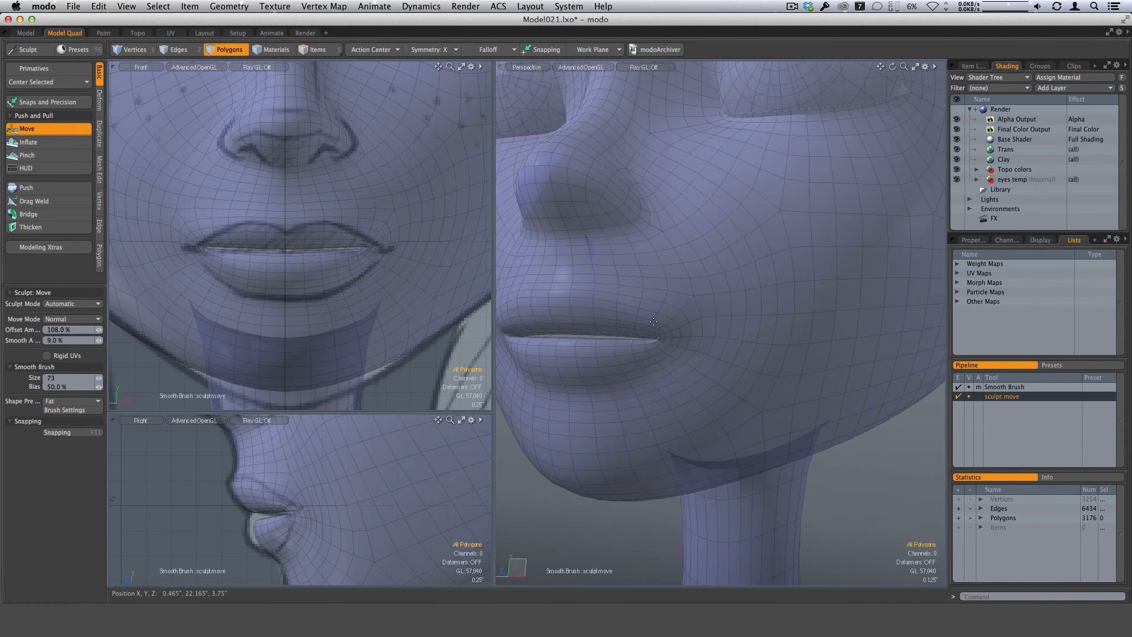
Drop the sculpt brush and select four polygons on the underside of the nose for each nostril, mirrored on both sides.
{"action": "key", "text": "space"}
{"action": "mouse_move", "coordinate": [617, 243]}
{"action": "left_mouse_down", "text": "alt"}
{"action": "mouse_move", "coordinate": [663, 245]}
{"action": "mouse_move", "coordinate": [657, 299]}
{"action": "left_mouse_up", "text": "alt"}
{"action": "scroll", "coordinate": [662, 246], "scroll_direction": "down", "scroll_amount": 3}
{"action": "left_click_drag", "start_coordinate": [611, 254], "coordinate": [617, 255]}
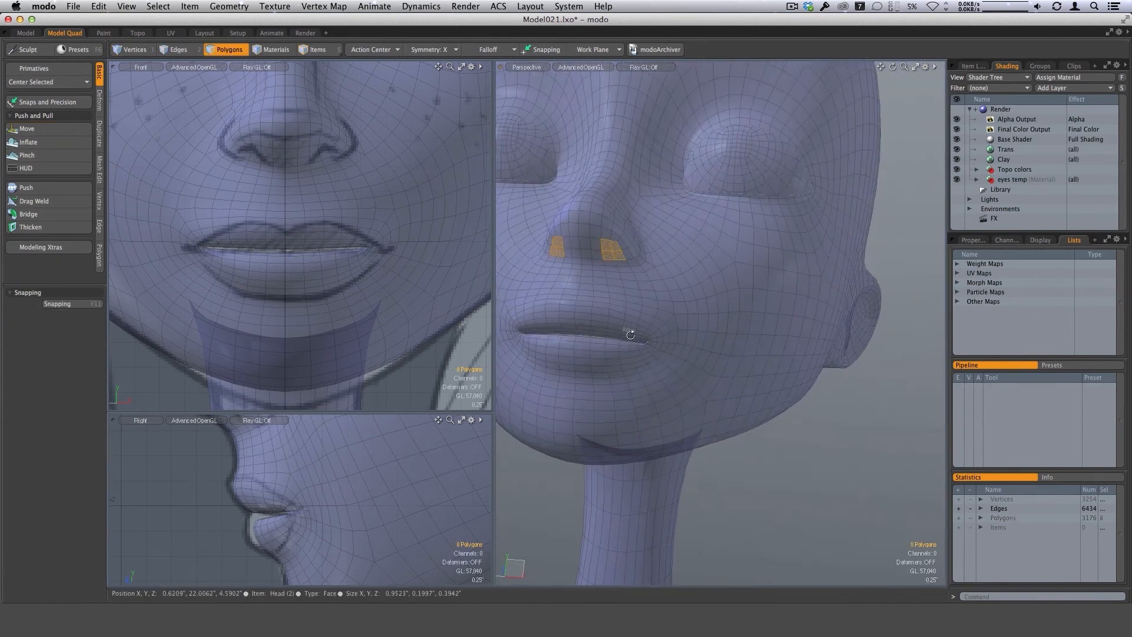
{"action": "left_click_drag", "start_coordinate": [630, 335], "coordinate": [648, 349], "text": "alt"}
{"action": "scroll", "coordinate": [632, 272], "scroll_direction": "up", "scroll_amount": 3}
{"action": "scroll", "coordinate": [630, 318], "scroll_direction": "down", "scroll_amount": 3}
{"action": "scroll", "coordinate": [649, 349], "scroll_direction": "up", "scroll_amount": 2}
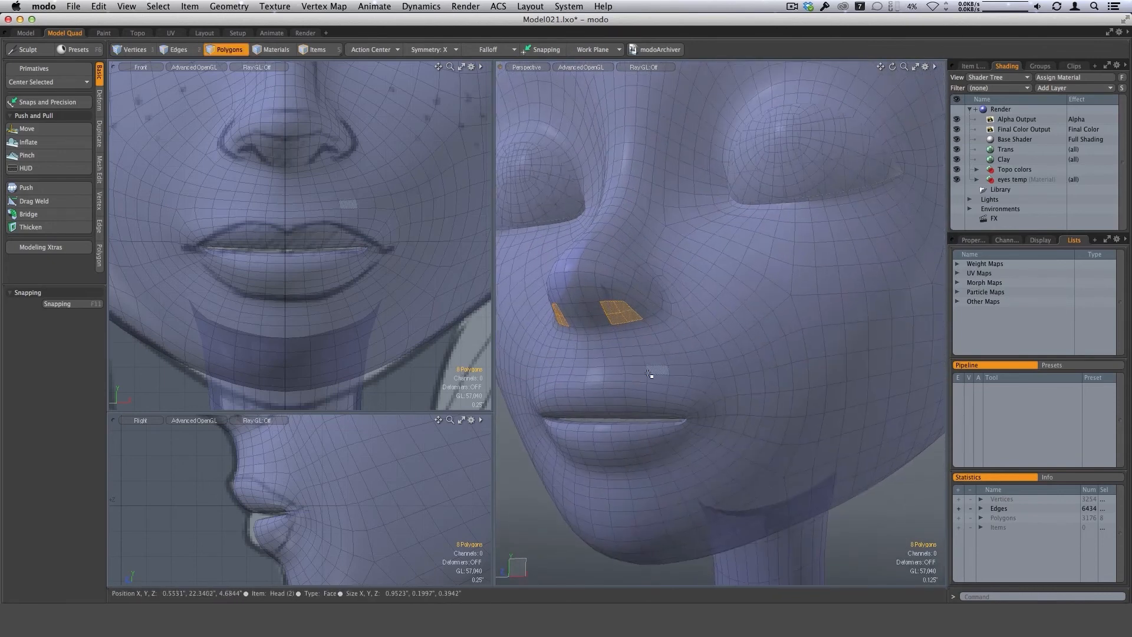
Toggle the subdivision display and examine the mouth corner and nostril area up close, keeping the nostril polygons selected.
{"action": "key", "text": "space"}
{"action": "key", "text": "Tab"}
{"action": "key", "text": "space"}
{"action": "key", "text": "space"}
{"action": "left_click_drag", "start_coordinate": [648, 371], "coordinate": [623, 310], "text": "alt"}
{"action": "scroll", "coordinate": [624, 312], "scroll_direction": "up", "scroll_amount": 4}
{"action": "scroll", "coordinate": [675, 314], "scroll_direction": "down", "scroll_amount": 1}
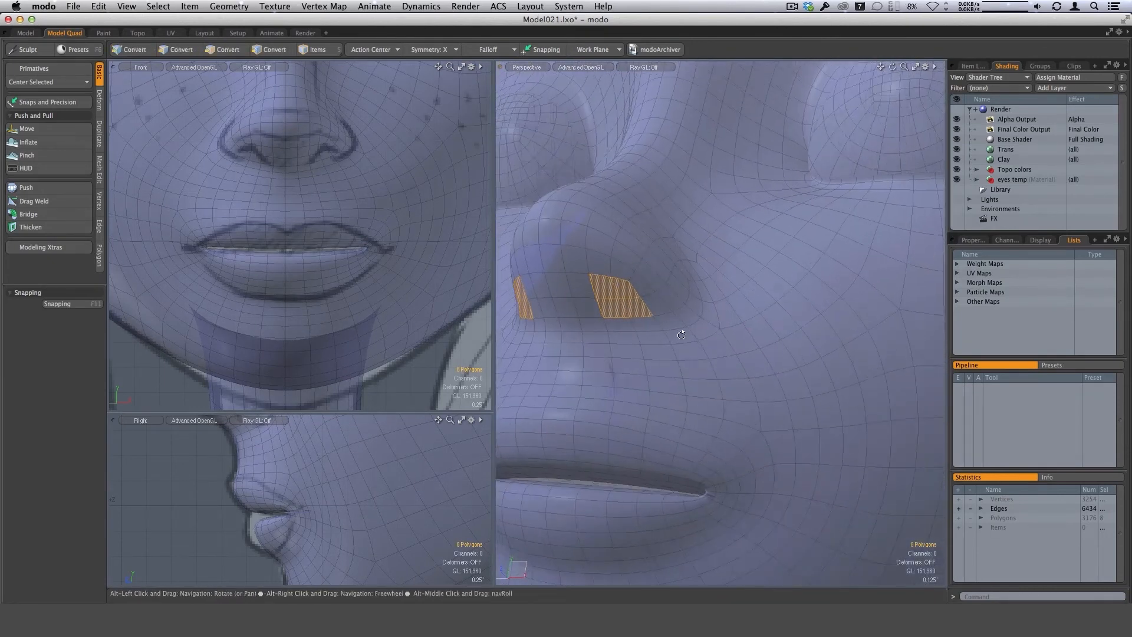
{"action": "left_click_drag", "start_coordinate": [682, 335], "coordinate": [647, 450], "text": "alt"}
{"action": "scroll", "coordinate": [732, 468], "scroll_direction": "up", "scroll_amount": 3}
{"action": "key", "text": "space"}
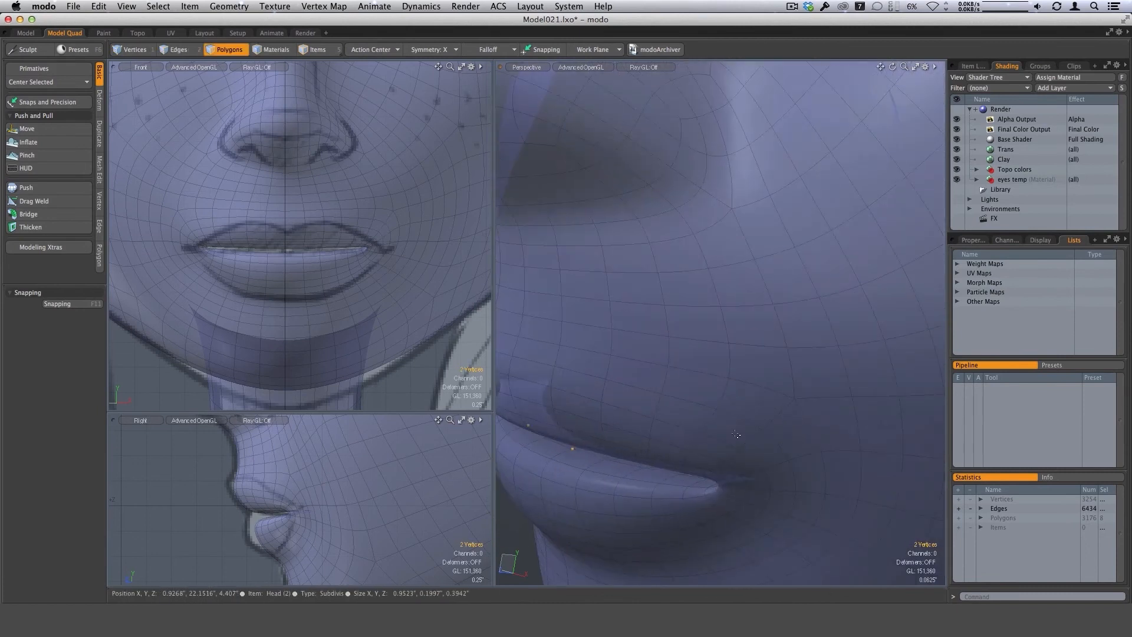
{"action": "key", "text": "Tab"}
{"action": "left_click_drag", "start_coordinate": [737, 435], "coordinate": [708, 325], "text": "alt"}
{"action": "key", "text": "space"}
{"action": "key", "text": "space"}
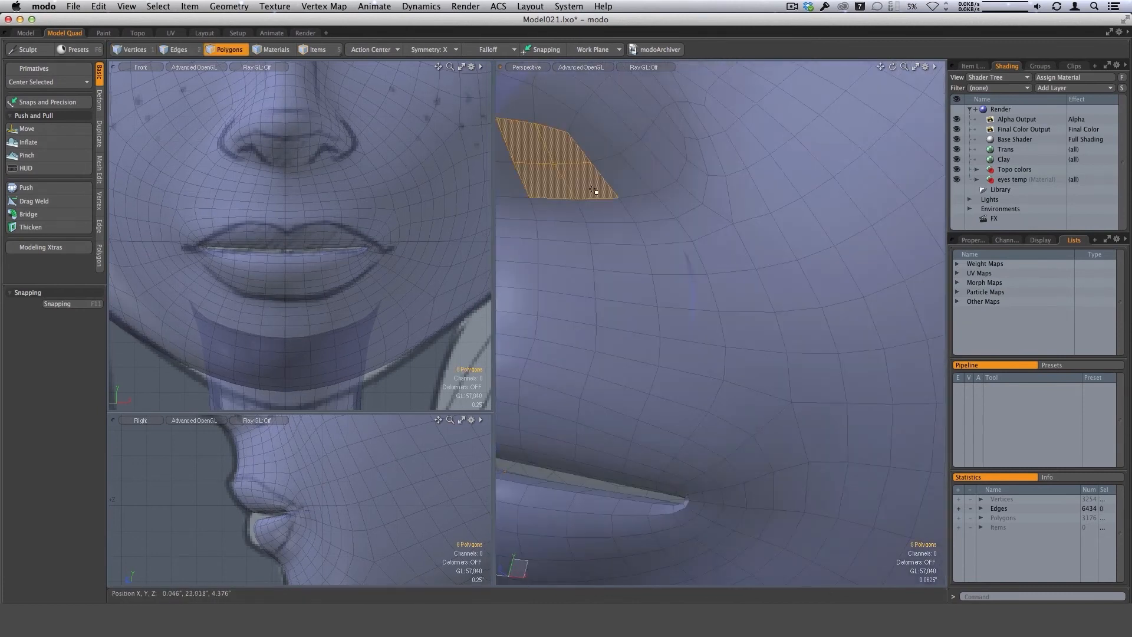
{"action": "scroll", "coordinate": [627, 311], "scroll_direction": "down", "scroll_amount": 2}
Bevel the nostril polygons with a 13.2 mil inset, and bevel them again into the nose to form the nostril cavities.
{"action": "key", "text": "b"}
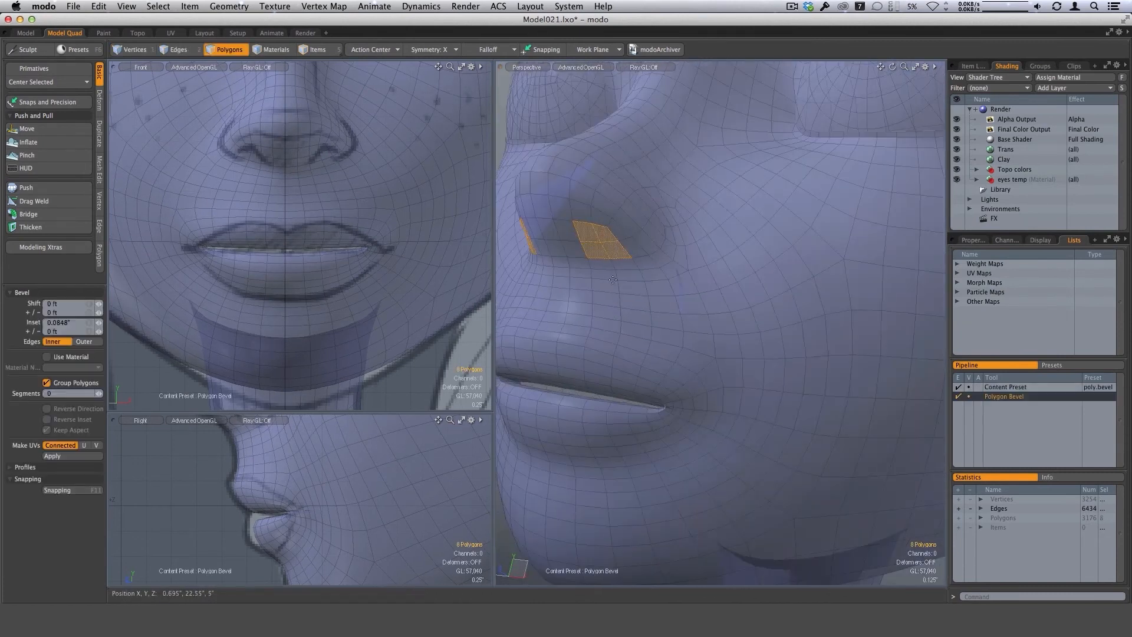
{"action": "scroll", "coordinate": [615, 313], "scroll_direction": "up", "scroll_amount": 2}
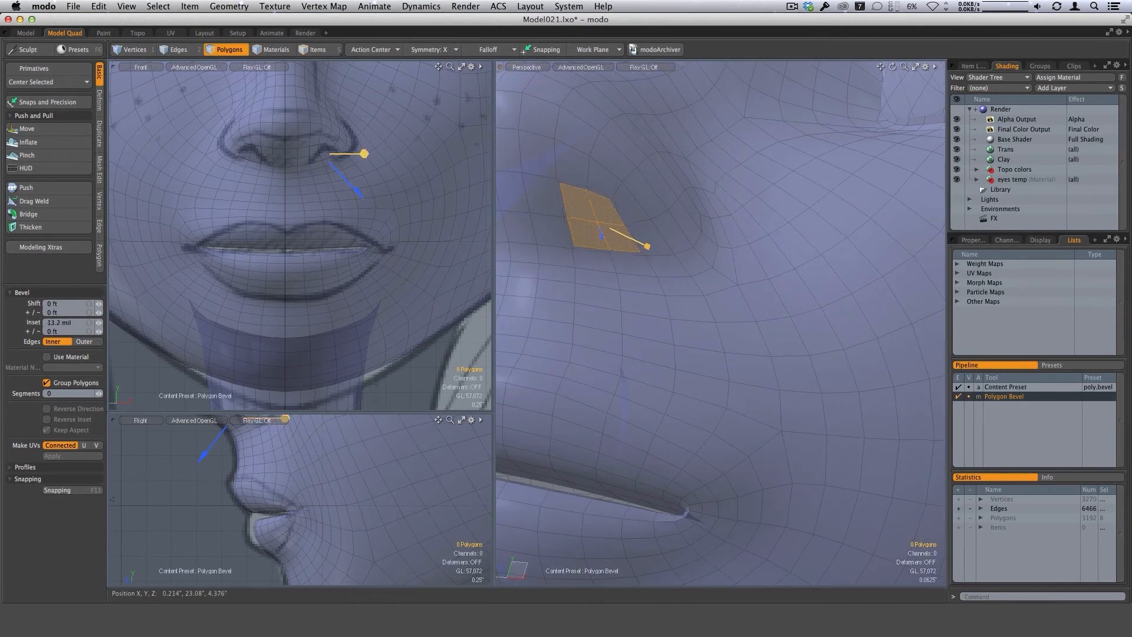
{"action": "left_click_drag", "start_coordinate": [625, 243], "coordinate": [588, 262], "text": "alt"}
{"action": "left_click_drag", "start_coordinate": [588, 262], "coordinate": [653, 245], "text": "alt"}
{"action": "mouse_move", "coordinate": [653, 245]}
{"action": "left_mouse_down", "text": "alt"}
{"action": "mouse_move", "coordinate": [643, 224]}
{"action": "mouse_move", "coordinate": [661, 232]}
{"action": "left_mouse_up", "text": "alt"}
{"action": "key", "text": "q"}
Smooth the expanded nostril polygon selection at strength 1.0 with 2 iterations, and clear the selection.
{"action": "left_click_drag", "start_coordinate": [652, 307], "coordinate": [662, 285], "text": "alt"}
{"action": "left_click_drag", "start_coordinate": [638, 236], "coordinate": [656, 300], "text": "ctrl+alt"}
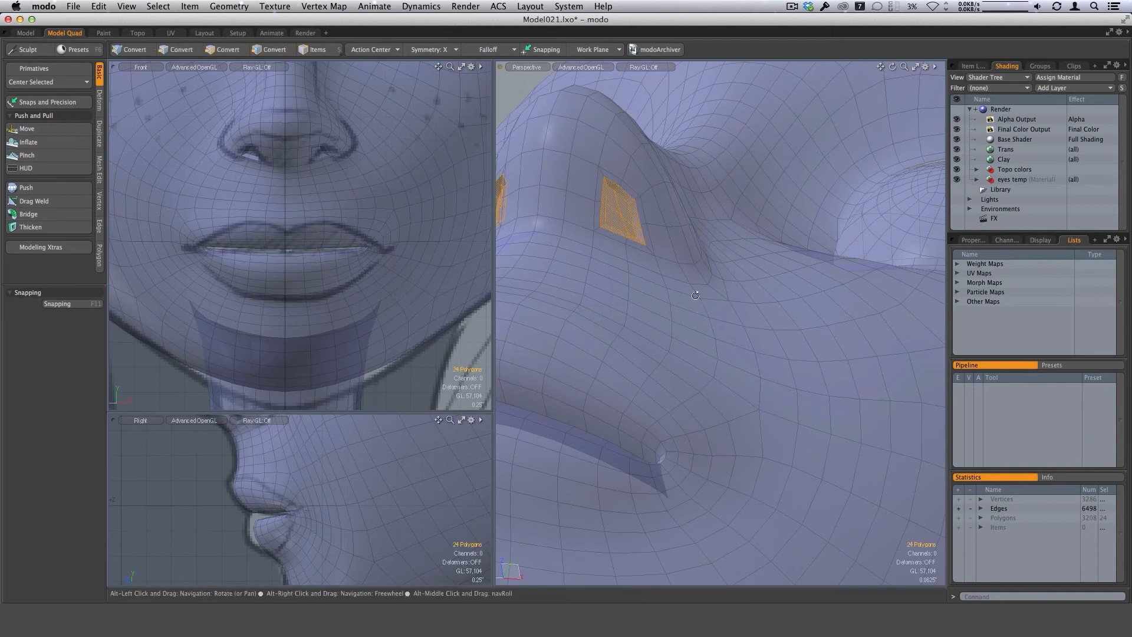
{"action": "left_click_drag", "start_coordinate": [663, 302], "coordinate": [670, 328], "text": "alt"}
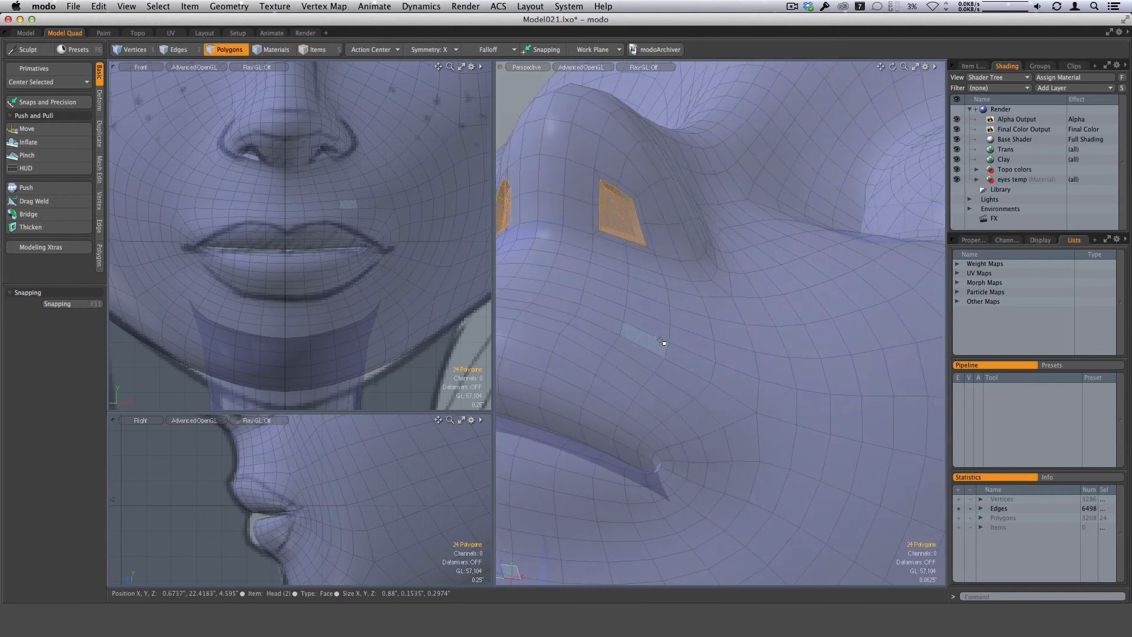
{"action": "key", "text": "shift+s"}
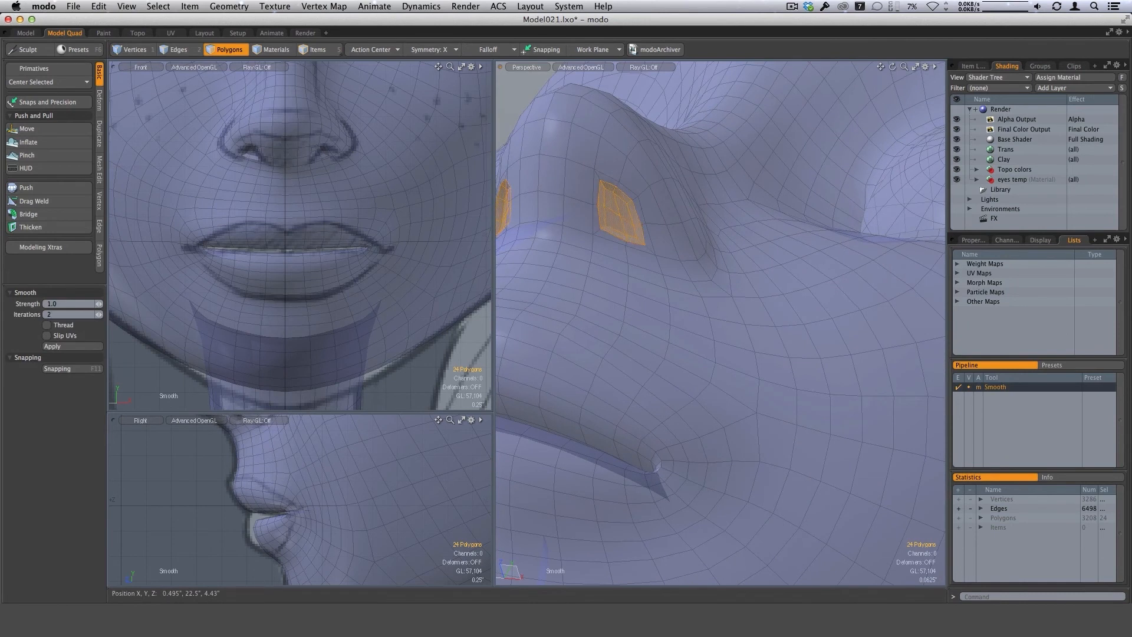
{"action": "left_click_drag", "start_coordinate": [689, 320], "coordinate": [558, 389], "text": "alt"}
{"action": "key", "text": "Escape"}
{"action": "key", "text": "Escape"}
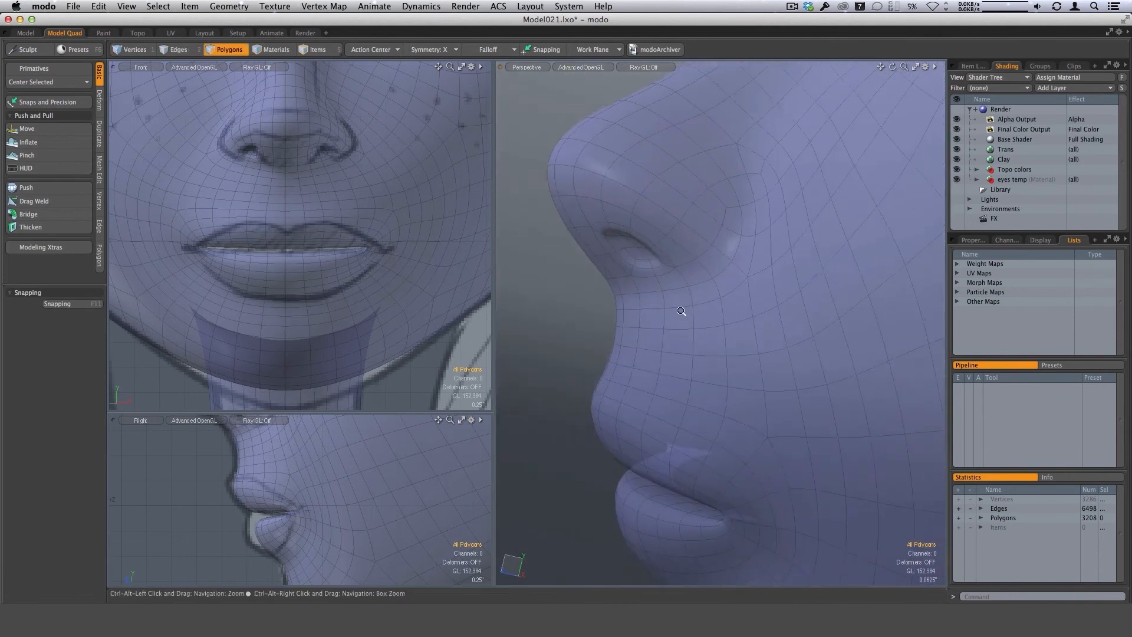
Examine the subdivided nose, mouth and eyes from several angles and against the front and side reference drawings.
{"action": "left_click_drag", "start_coordinate": [677, 313], "coordinate": [640, 235], "text": "ctrl+alt"}
{"action": "left_click_drag", "start_coordinate": [620, 290], "coordinate": [611, 387], "text": "alt"}
{"action": "left_click_drag", "start_coordinate": [665, 329], "coordinate": [648, 289], "text": "alt"}
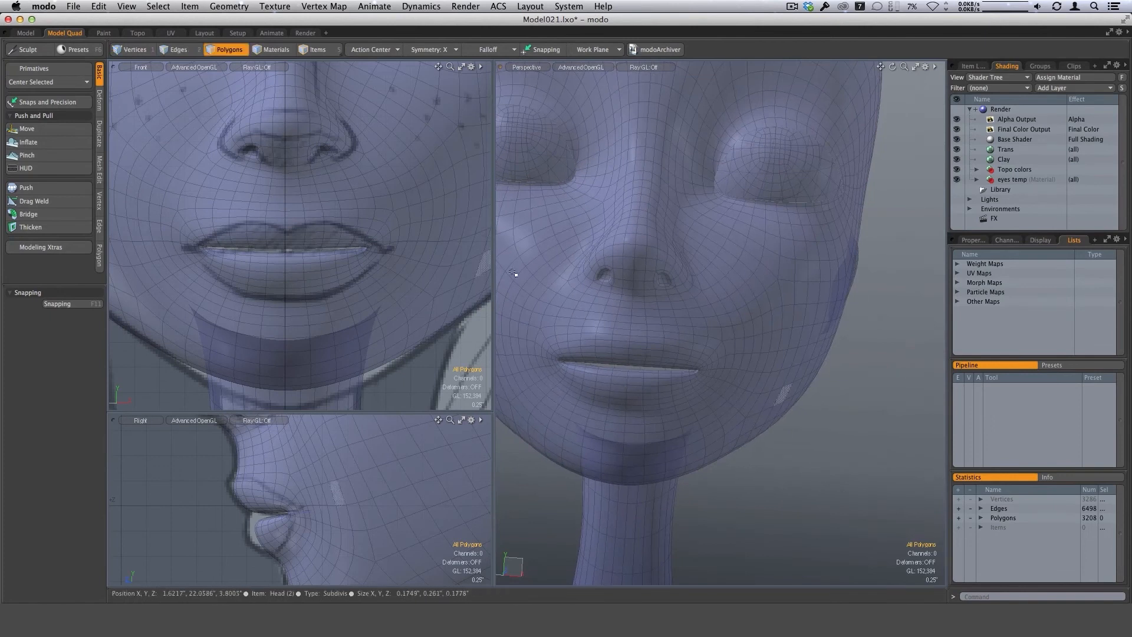
{"action": "left_click_drag", "start_coordinate": [720, 345], "coordinate": [590, 338], "text": "ctrl+alt"}
{"action": "left_click_drag", "start_coordinate": [715, 371], "coordinate": [557, 390], "text": "ctrl+alt"}
{"action": "left_click_drag", "start_coordinate": [455, 373], "coordinate": [343, 358], "text": "ctrl+alt"}
{"action": "mouse_move", "coordinate": [716, 376]}
{"action": "left_mouse_down", "text": "alt"}
{"action": "mouse_move", "coordinate": [748, 356]}
{"action": "mouse_move", "coordinate": [744, 330]}
{"action": "mouse_move", "coordinate": [759, 314]}
{"action": "mouse_move", "coordinate": [739, 357]}
{"action": "mouse_move", "coordinate": [727, 356]}
{"action": "left_mouse_up", "text": "alt"}
{"action": "left_click_drag", "start_coordinate": [727, 356], "coordinate": [660, 337], "text": "alt+shift"}
{"action": "left_click_drag", "start_coordinate": [655, 283], "coordinate": [657, 182], "text": "ctrl+alt"}
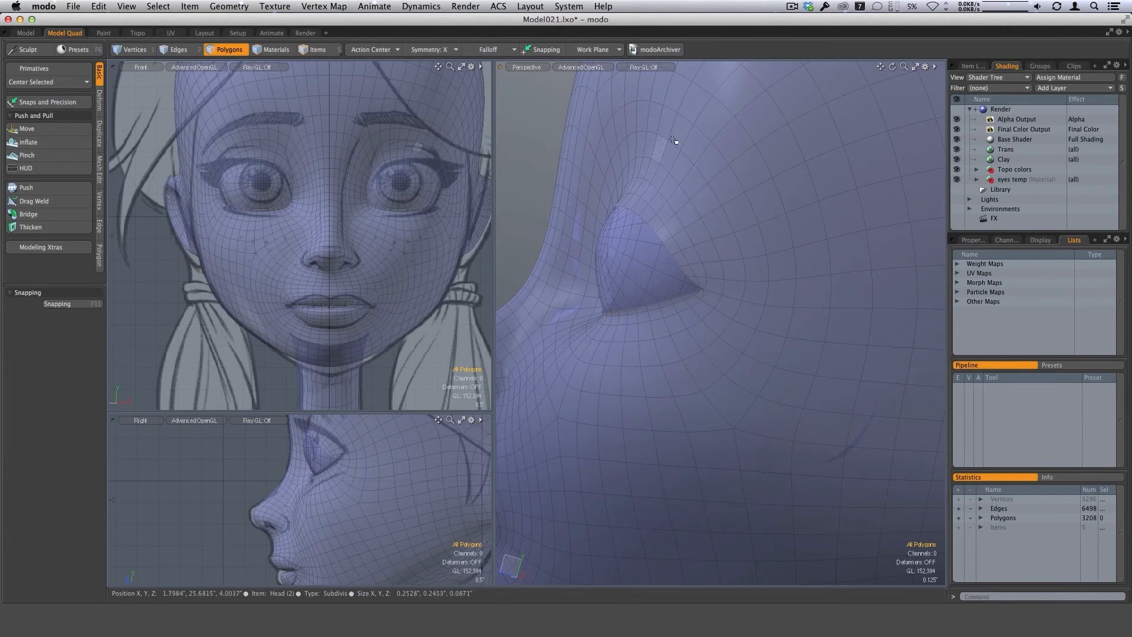
{"action": "left_click_drag", "start_coordinate": [699, 232], "coordinate": [602, 300], "text": "alt"}
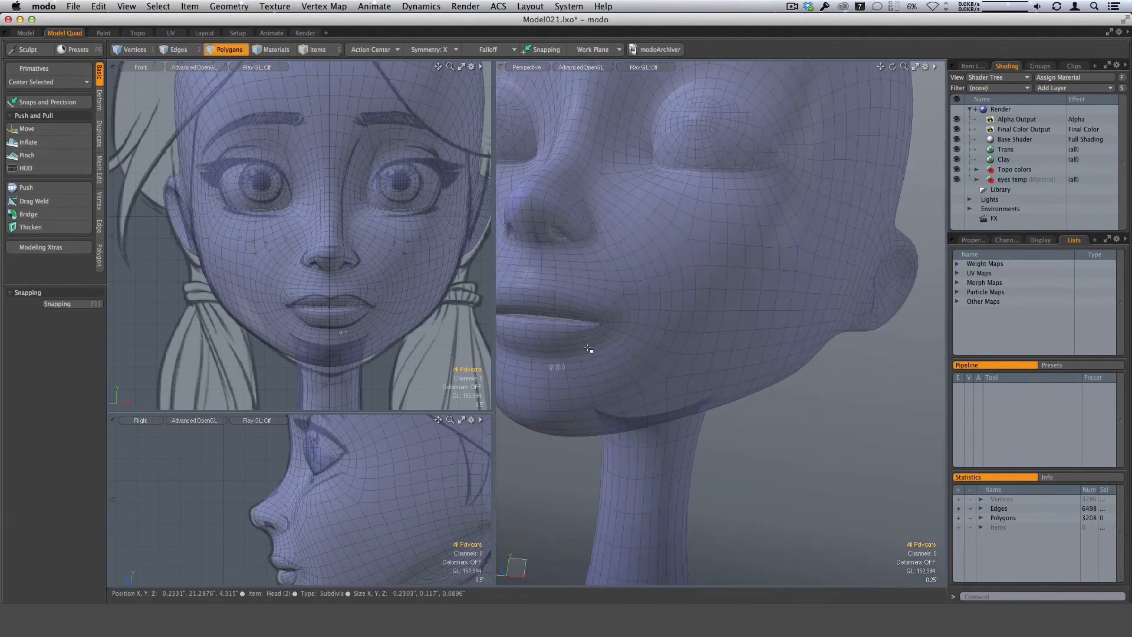
{"action": "left_click_drag", "start_coordinate": [591, 349], "coordinate": [592, 383], "text": "alt"}
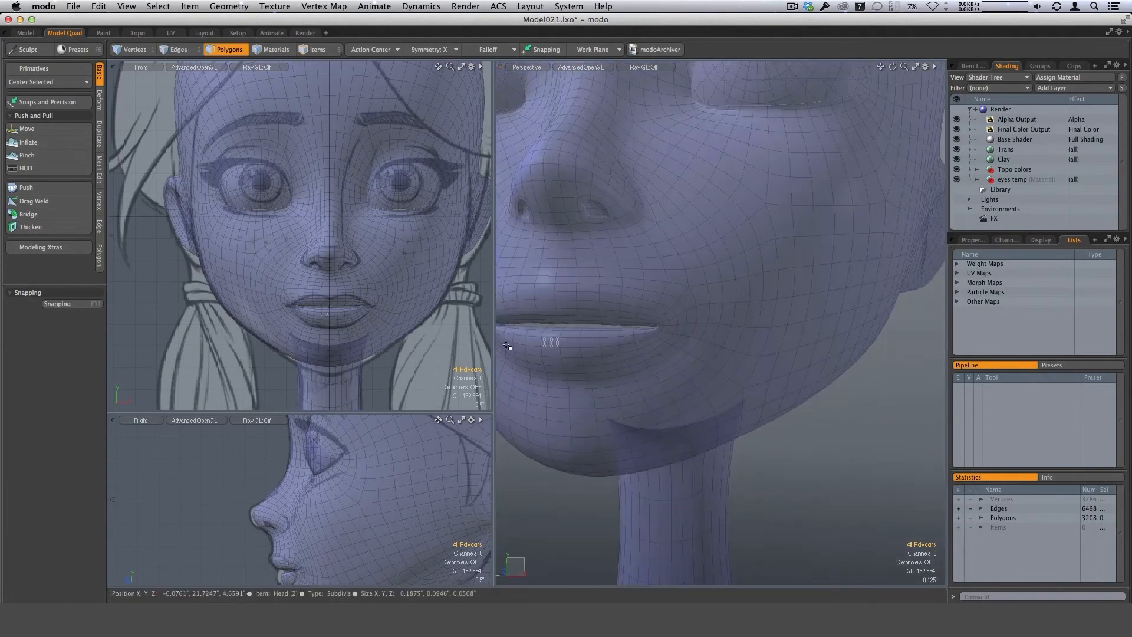
Widen the perspective viewport and shape the upper lip's peaks to the front reference outline with the Sculpt Move brush.
{"action": "left_click_drag", "start_coordinate": [493, 412], "coordinate": [445, 388]}
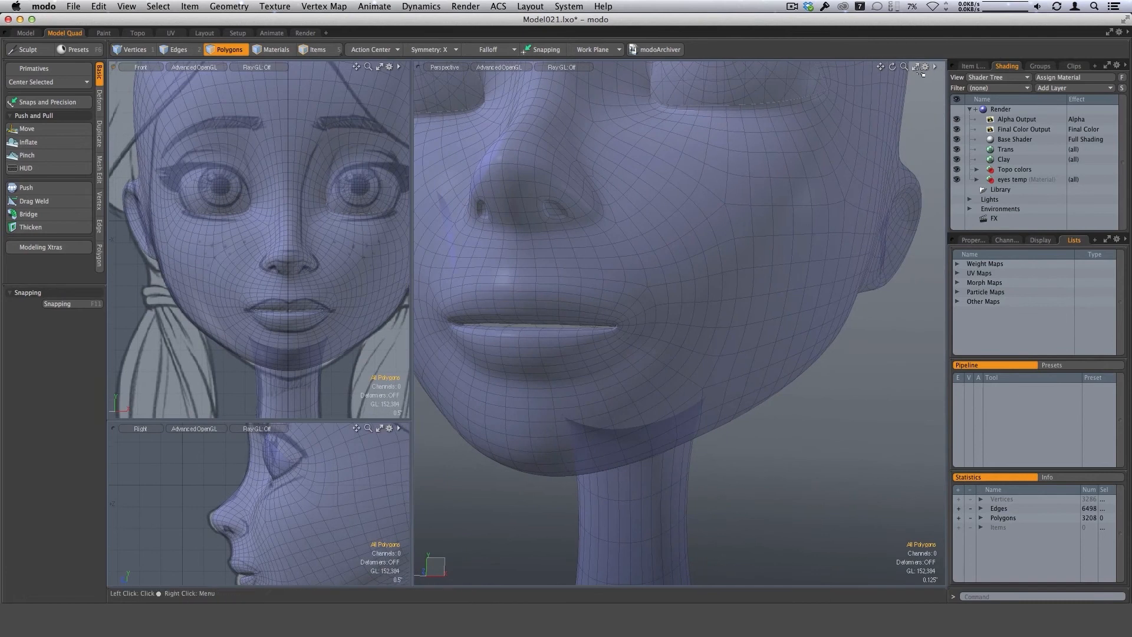
{"action": "left_click_drag", "start_coordinate": [321, 317], "coordinate": [337, 236], "text": "ctrl+alt"}
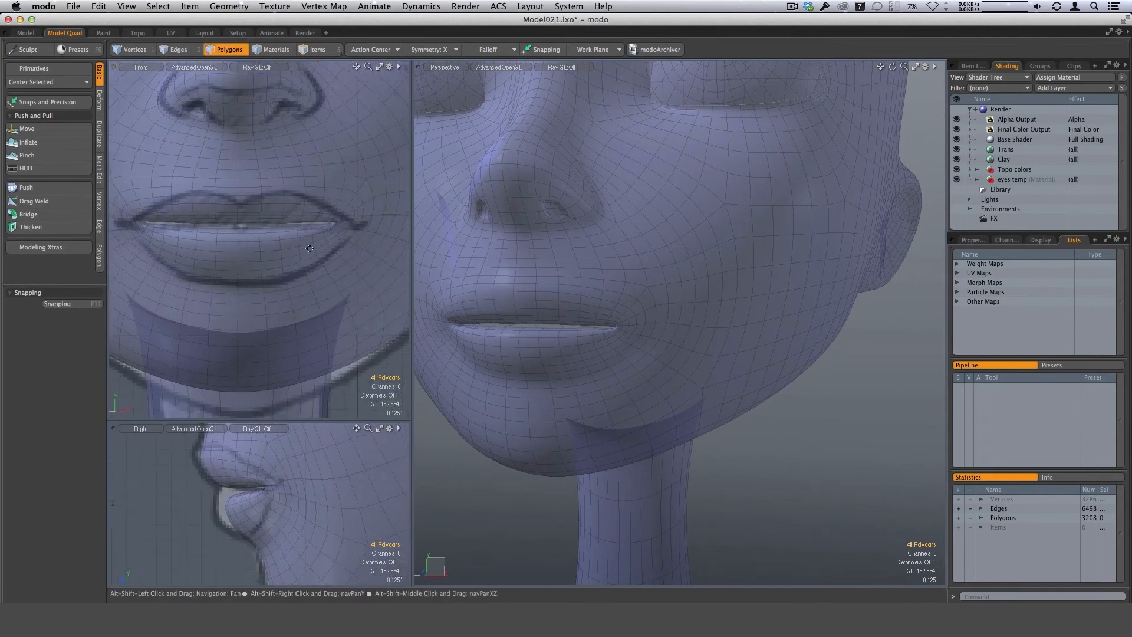
{"action": "left_click", "coordinate": [27, 129]}
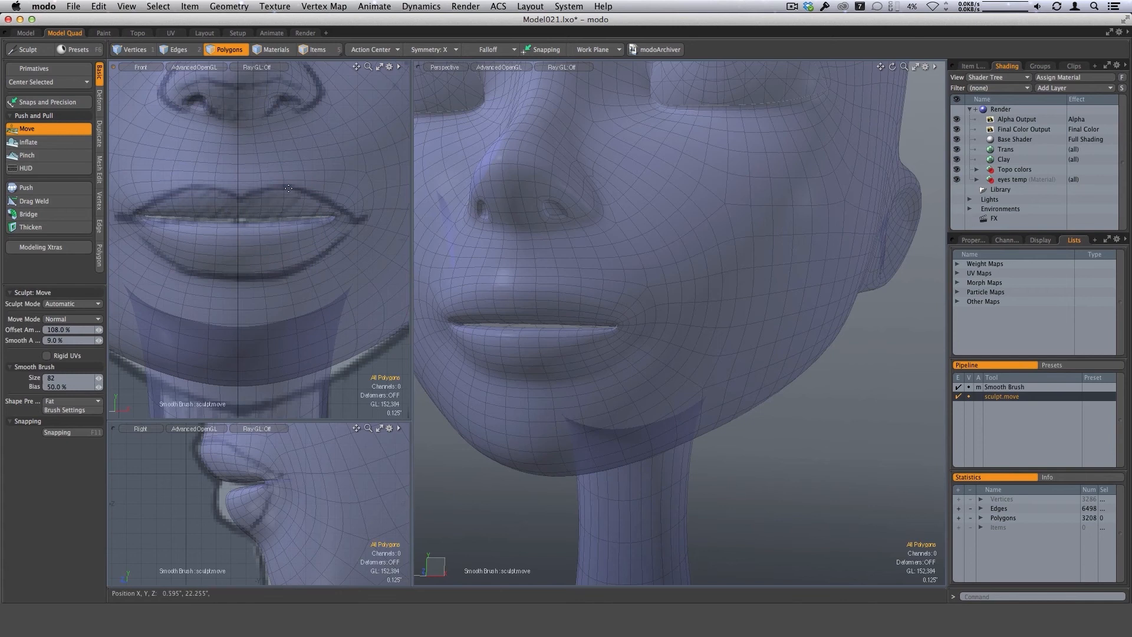
{"action": "left_click_drag", "start_coordinate": [270, 194], "coordinate": [275, 189], "text": "ctrl+alt"}
{"action": "right_click_drag", "start_coordinate": [273, 188], "coordinate": [261, 187]}
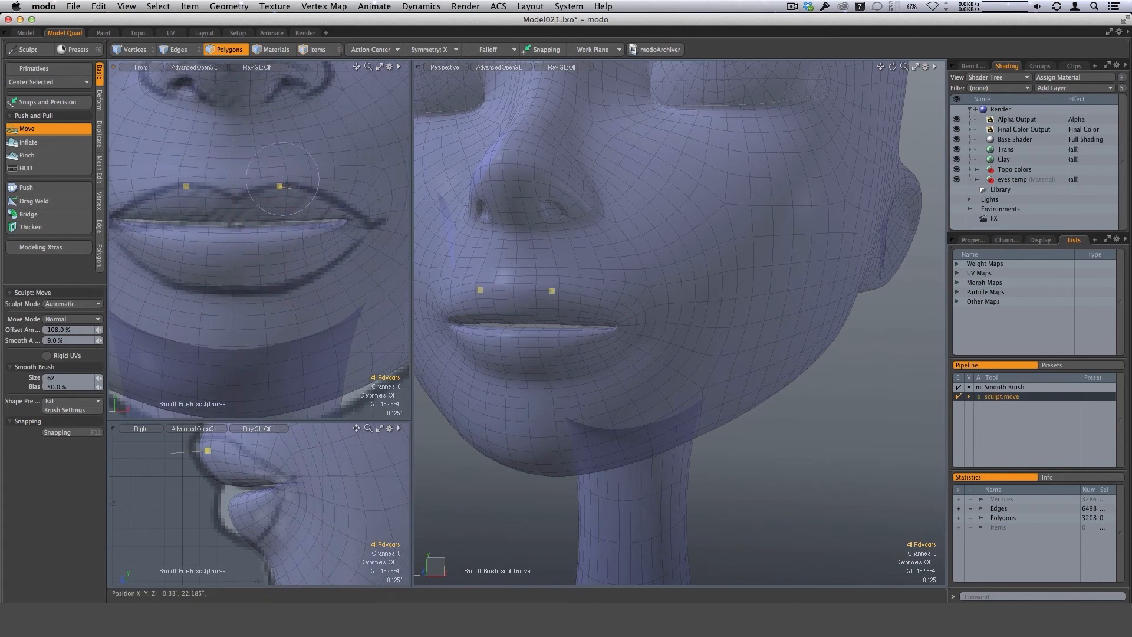
{"action": "left_click_drag", "start_coordinate": [280, 187], "coordinate": [275, 187]}
Reshape the lower lip and the area just below the mouth corner with a size 78 Sculpt Move brush.
{"action": "right_click_drag", "start_coordinate": [246, 535], "coordinate": [255, 534]}
{"action": "left_click_drag", "start_coordinate": [652, 306], "coordinate": [593, 313], "text": "alt"}
{"action": "left_click_drag", "start_coordinate": [539, 397], "coordinate": [564, 377]}
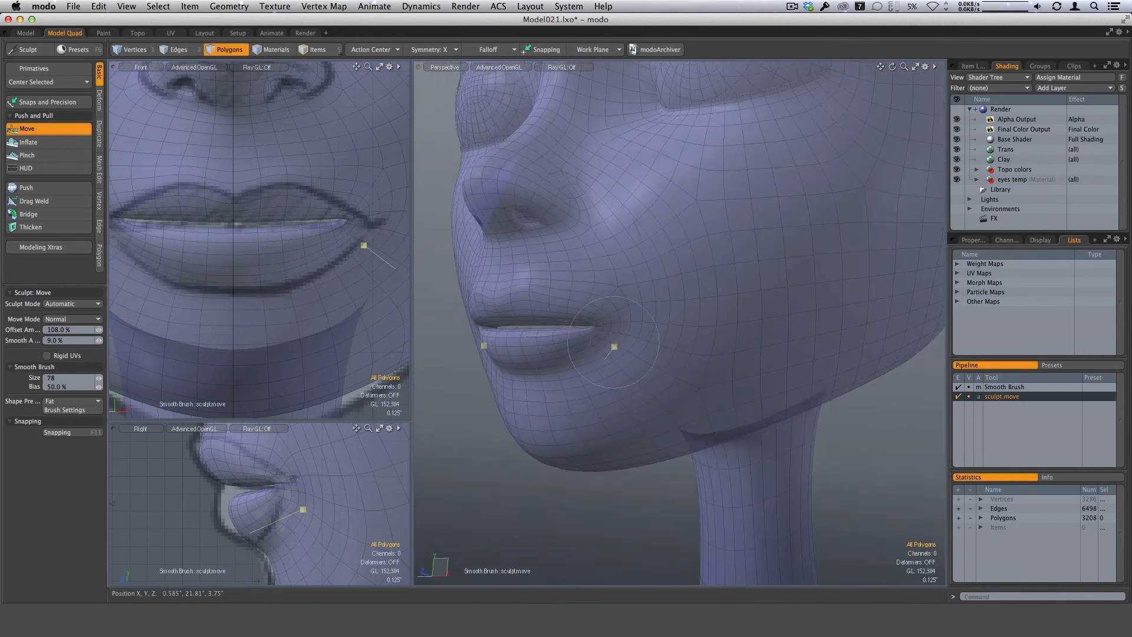
{"action": "mouse_move", "coordinate": [611, 341]}
{"action": "left_mouse_down", "text": "alt"}
{"action": "mouse_move", "coordinate": [588, 324]}
{"action": "mouse_move", "coordinate": [515, 349]}
{"action": "left_mouse_up", "text": "alt"}
{"action": "left_click_drag", "start_coordinate": [588, 350], "coordinate": [529, 341], "text": "alt"}
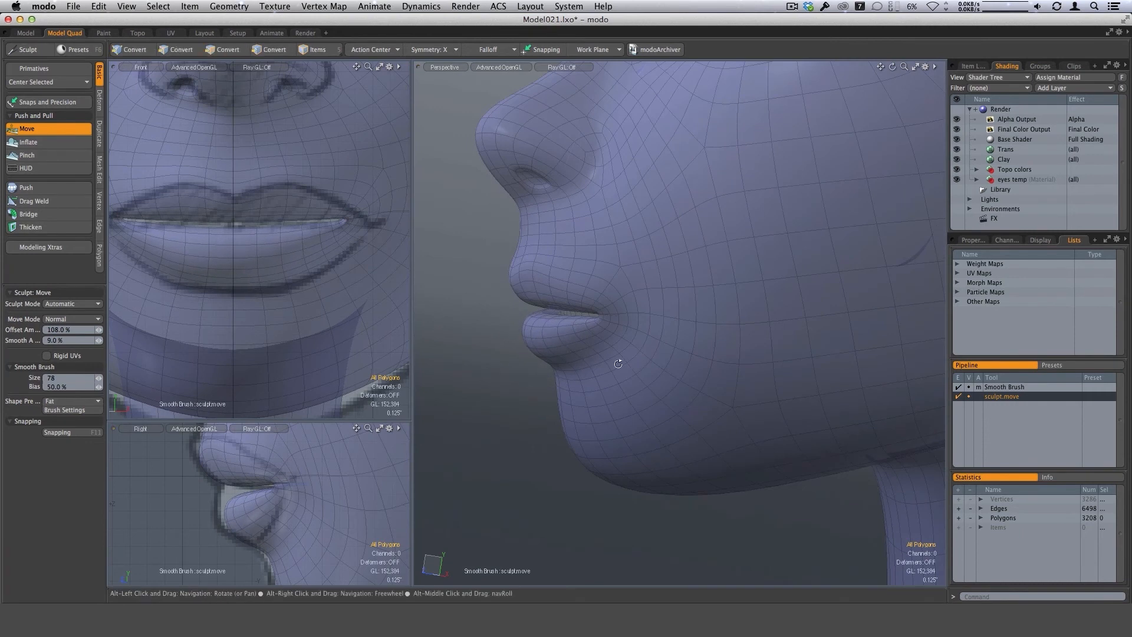
Enlarge the Sculpt Move brush to 108 and reshape the cheek area just above the mouth corner.
{"action": "left_click_drag", "start_coordinate": [628, 304], "coordinate": [617, 348], "text": "alt"}
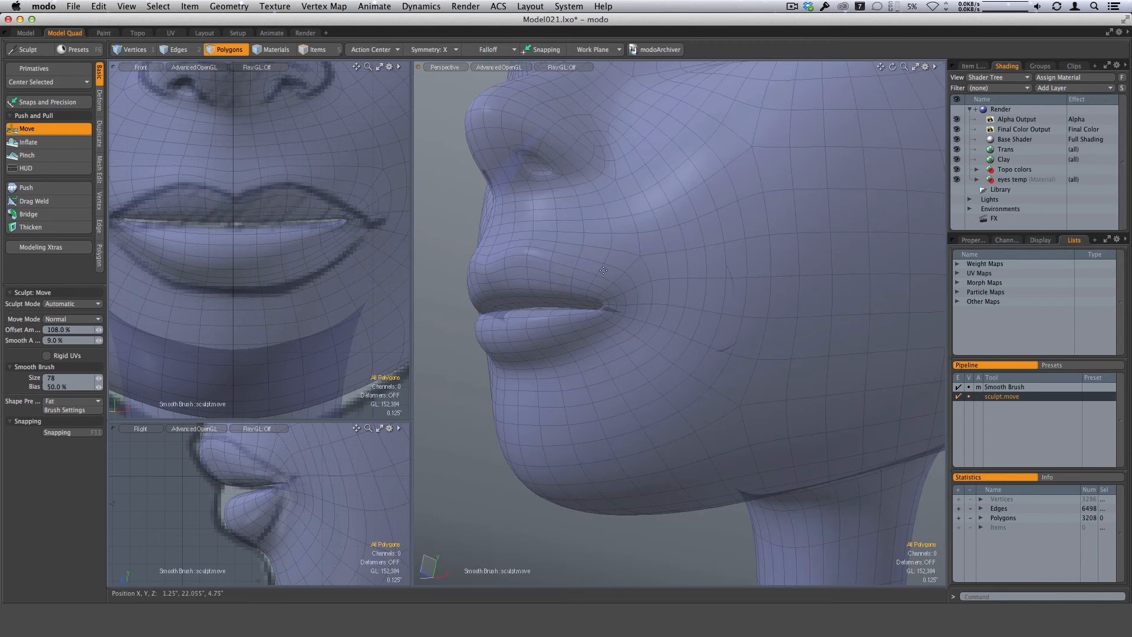
{"action": "right_click_drag", "start_coordinate": [585, 283], "coordinate": [593, 283]}
{"action": "left_click_drag", "start_coordinate": [670, 285], "coordinate": [682, 285], "text": "alt"}
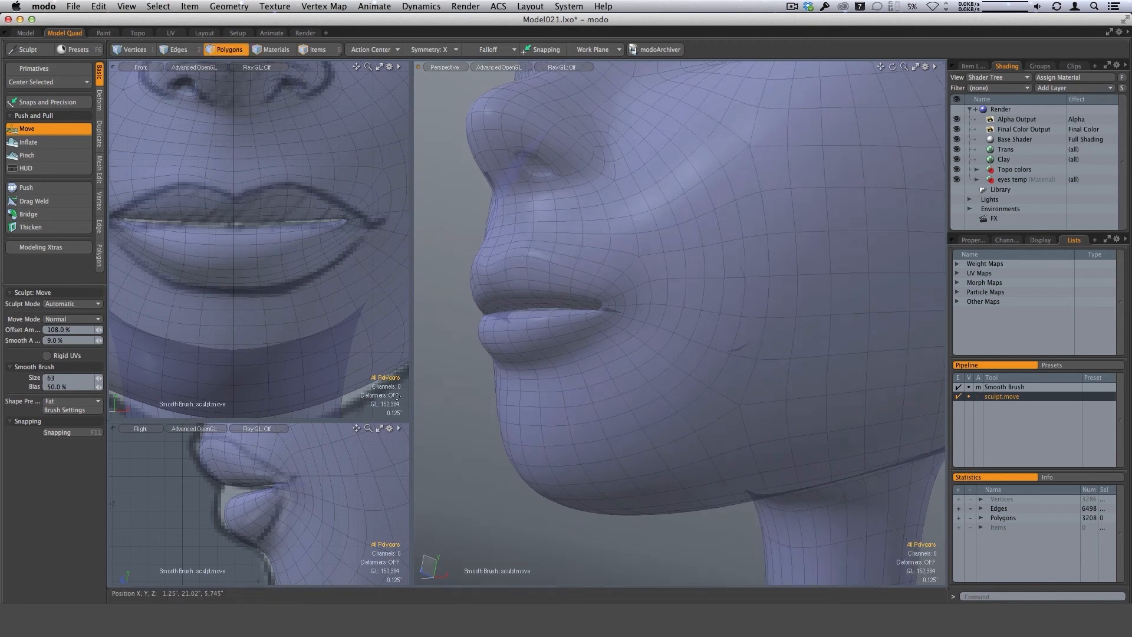
{"action": "right_click_drag", "start_coordinate": [611, 293], "coordinate": [621, 293]}
{"action": "left_click_drag", "start_coordinate": [621, 293], "coordinate": [645, 266], "text": "alt"}
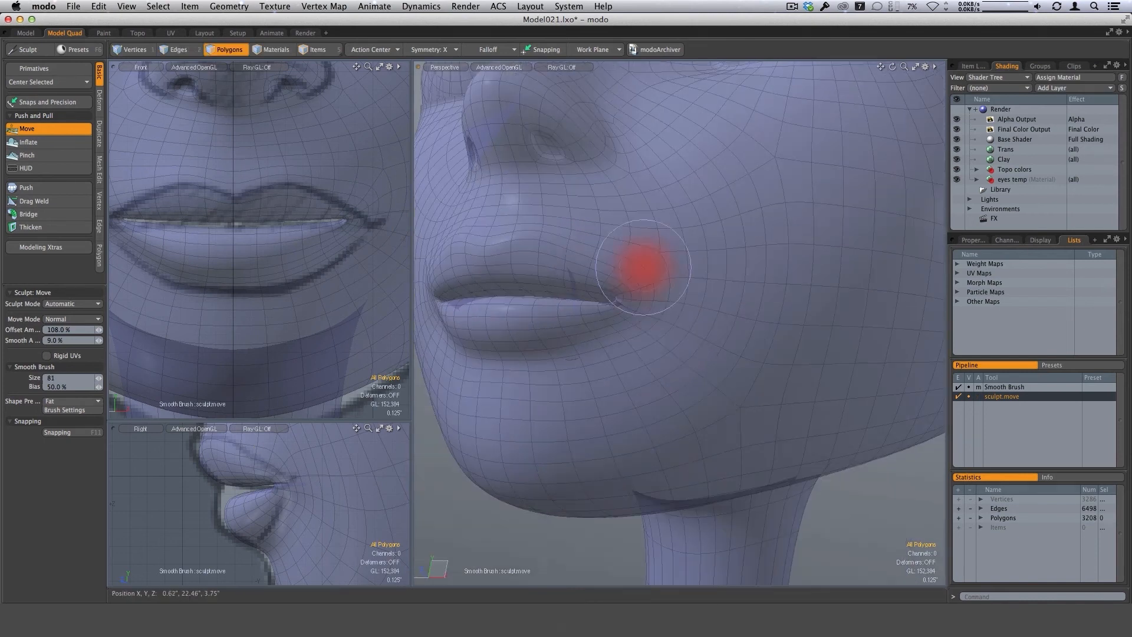
{"action": "right_click_drag", "start_coordinate": [641, 274], "coordinate": [654, 273]}
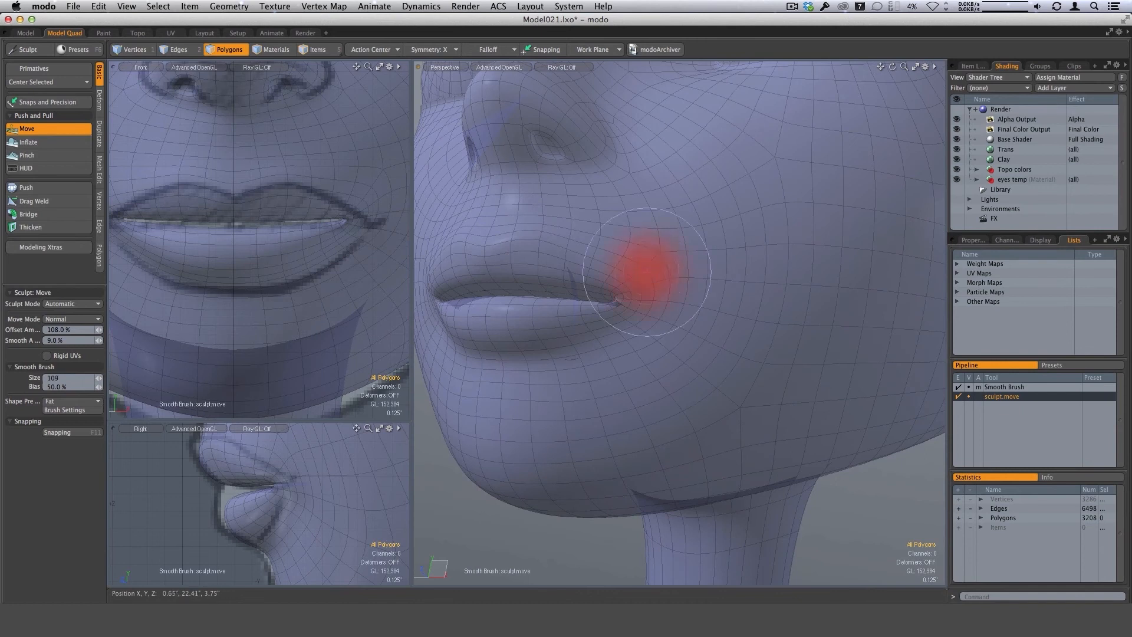
{"action": "left_click_drag", "start_coordinate": [655, 273], "coordinate": [638, 276], "text": "alt"}
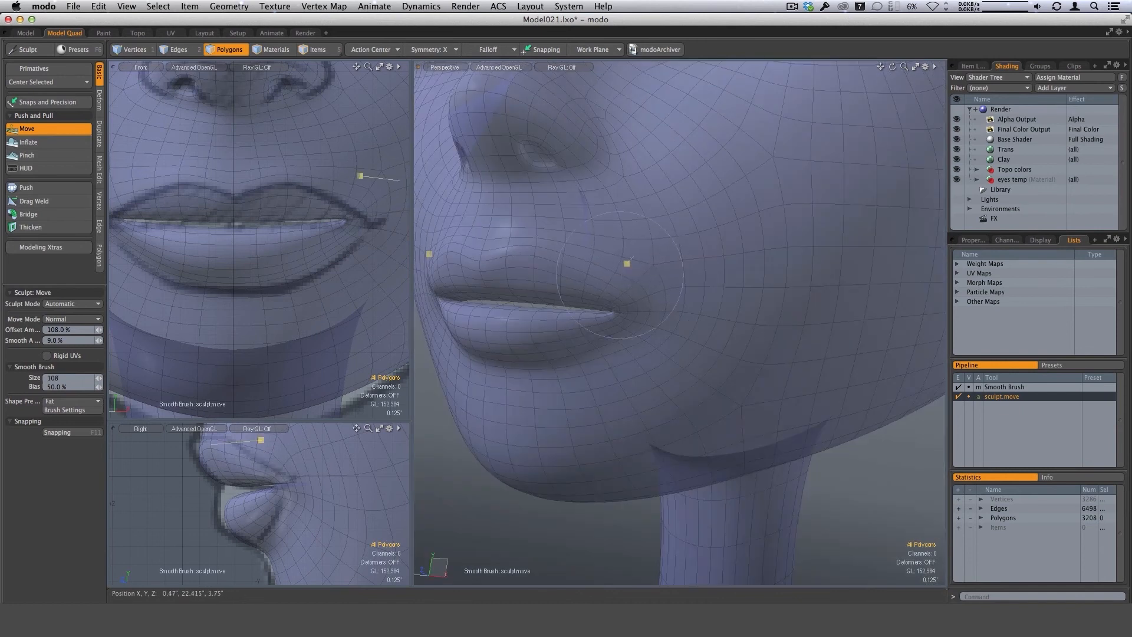
Refine the outer part of the upper lip near the mouth corner with the size 108 brush from a side angle.
{"action": "left_click_drag", "start_coordinate": [617, 278], "coordinate": [636, 217], "text": "alt"}
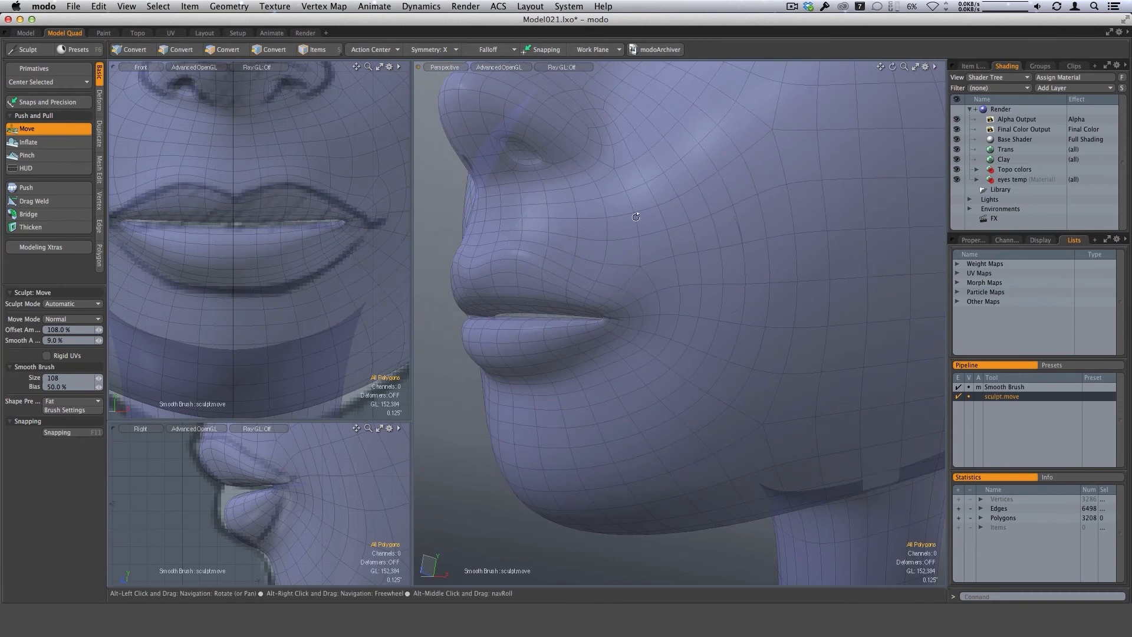
{"action": "mouse_move", "coordinate": [658, 277]}
{"action": "left_mouse_down", "text": "alt"}
{"action": "mouse_move", "coordinate": [630, 313]}
{"action": "mouse_move", "coordinate": [641, 265]}
{"action": "left_mouse_up", "text": "alt"}
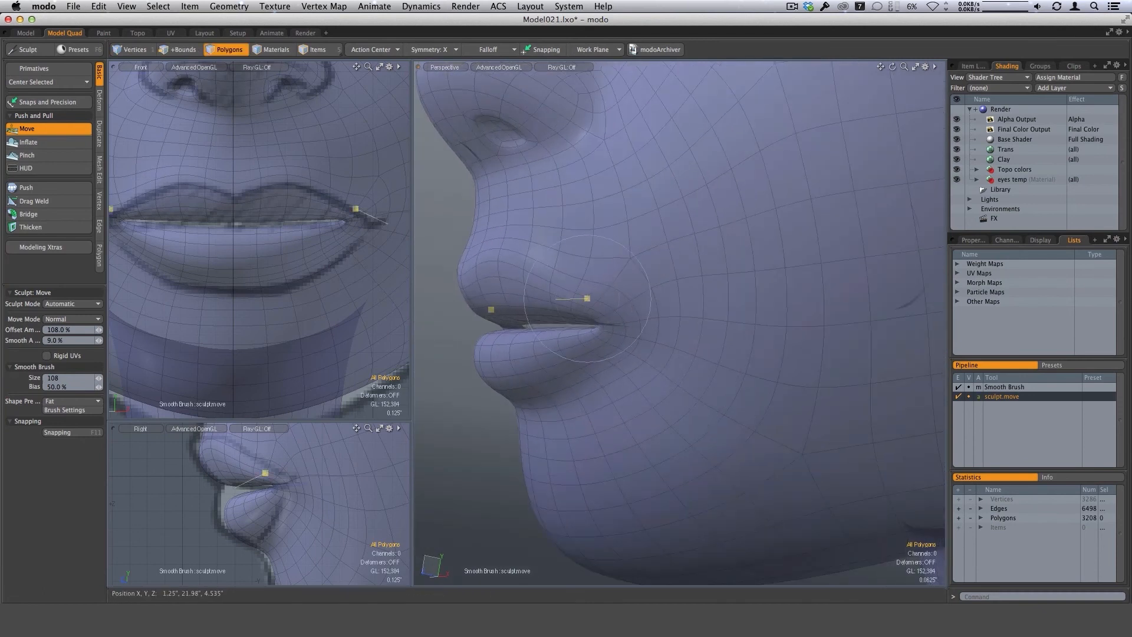
{"action": "left_click_drag", "start_coordinate": [588, 298], "coordinate": [558, 272], "text": "alt"}
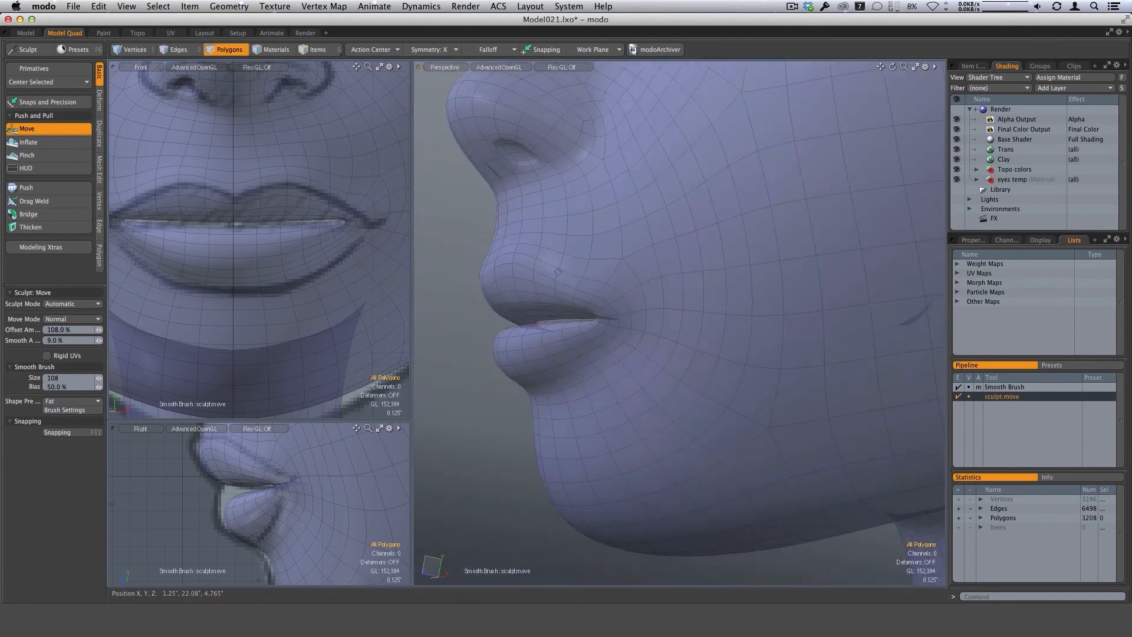
Reshape the side of the upper lip and the area between lip and nostril, reducing the Sculpt Move brush to size 82.
{"action": "right_click_drag", "start_coordinate": [558, 272], "coordinate": [553, 271]}
{"action": "mouse_move", "coordinate": [553, 271]}
{"action": "left_mouse_down", "text": "alt"}
{"action": "mouse_move", "coordinate": [549, 258]}
{"action": "mouse_move", "coordinate": [567, 251]}
{"action": "mouse_move", "coordinate": [643, 245]}
{"action": "mouse_move", "coordinate": [569, 239]}
{"action": "mouse_move", "coordinate": [581, 230]}
{"action": "mouse_move", "coordinate": [543, 220]}
{"action": "mouse_move", "coordinate": [531, 274]}
{"action": "mouse_move", "coordinate": [541, 286]}
{"action": "left_mouse_up", "text": "alt"}
{"action": "left_click_drag", "start_coordinate": [670, 361], "coordinate": [624, 337], "text": "ctrl+alt"}
{"action": "right_click_drag", "start_coordinate": [571, 306], "coordinate": [561, 307]}
{"action": "left_click_drag", "start_coordinate": [593, 251], "coordinate": [623, 223], "text": "alt"}
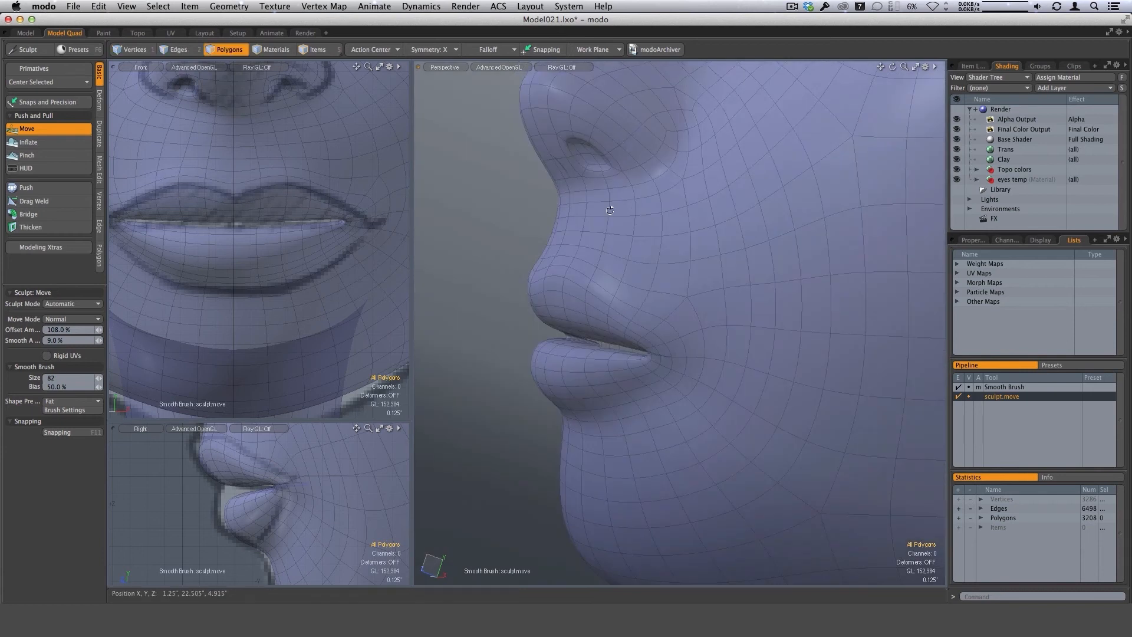
{"action": "mouse_move", "coordinate": [545, 260]}
{"action": "left_mouse_down", "text": "alt"}
{"action": "mouse_move", "coordinate": [595, 272]}
{"action": "mouse_move", "coordinate": [710, 360]}
{"action": "mouse_move", "coordinate": [669, 373]}
{"action": "mouse_move", "coordinate": [675, 339]}
{"action": "mouse_move", "coordinate": [657, 298]}
{"action": "mouse_move", "coordinate": [649, 352]}
{"action": "left_mouse_up", "text": "alt"}
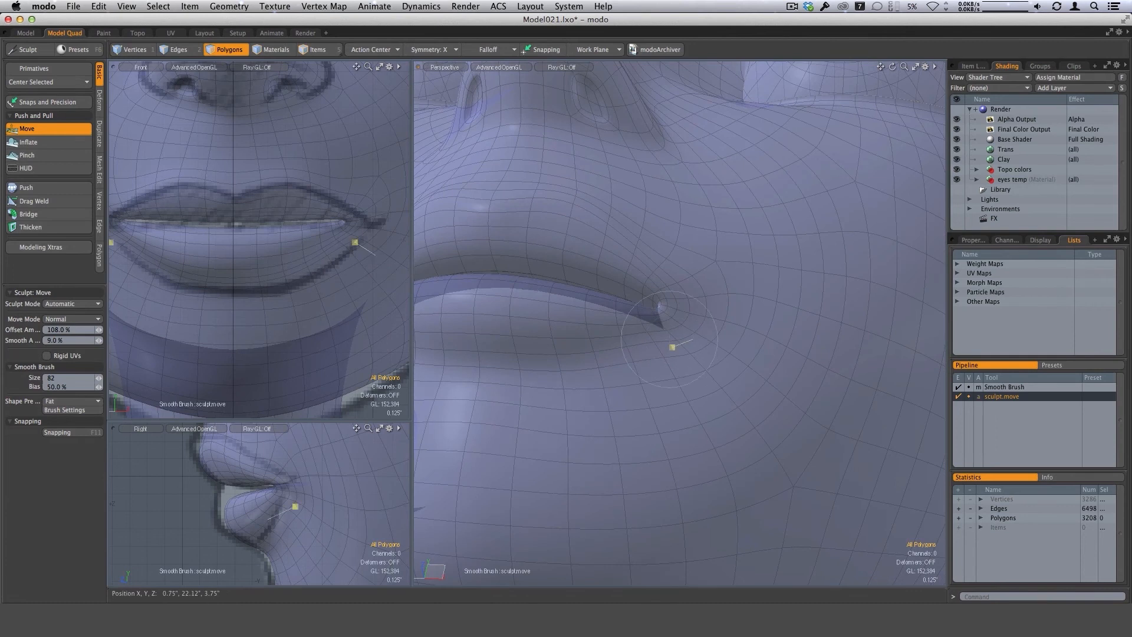
Refine the lower lip near the mouth corner at size 82 and its front profile with a size 70 Sculpt Move brush.
{"action": "mouse_move", "coordinate": [673, 347]}
{"action": "left_mouse_down", "text": "alt"}
{"action": "mouse_move", "coordinate": [688, 295]}
{"action": "mouse_move", "coordinate": [648, 355]}
{"action": "left_mouse_up", "text": "alt"}
{"action": "left_click_drag", "start_coordinate": [607, 392], "coordinate": [560, 370], "text": "alt"}
{"action": "right_click_drag", "start_coordinate": [585, 383], "coordinate": [585, 383]}
{"action": "mouse_move", "coordinate": [570, 375]}
{"action": "left_mouse_down"}
{"action": "mouse_move", "coordinate": [603, 350]}
{"action": "mouse_move", "coordinate": [627, 376]}
{"action": "mouse_move", "coordinate": [560, 348]}
{"action": "left_mouse_up"}
{"action": "right_click_drag", "start_coordinate": [236, 529], "coordinate": [228, 528]}
{"action": "left_click_drag", "start_coordinate": [519, 296], "coordinate": [559, 323], "text": "alt"}
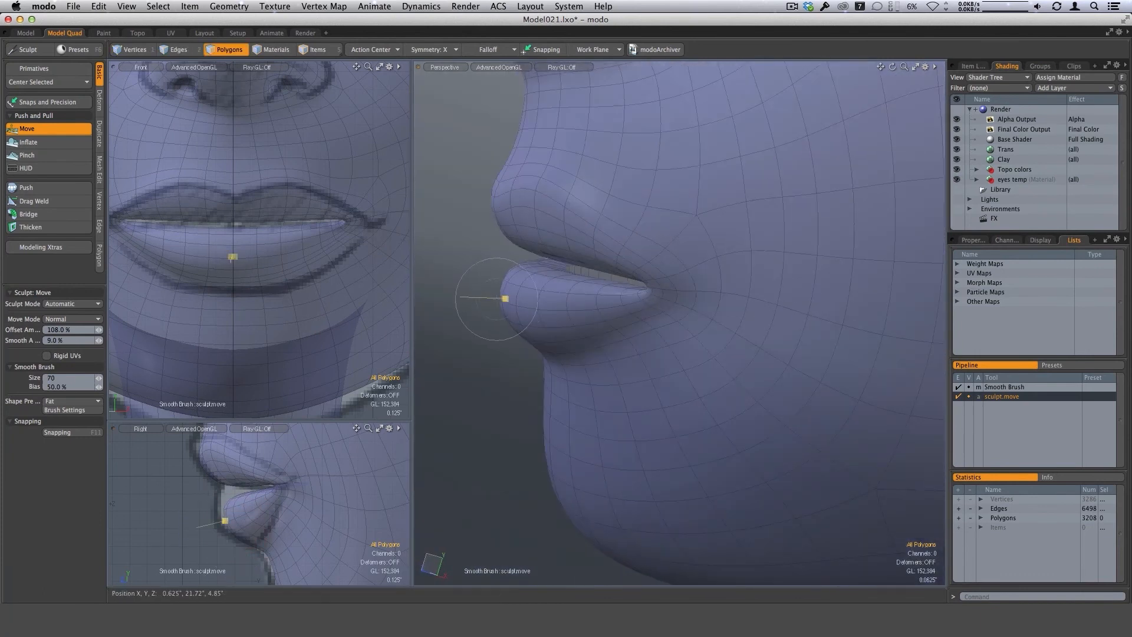
Toggle the subdivision smoothing and shape the lower lip's outer end at the mouth corner with a size 69 Sculpt Move brush.
{"action": "left_click_drag", "start_coordinate": [540, 282], "coordinate": [630, 366], "text": "alt"}
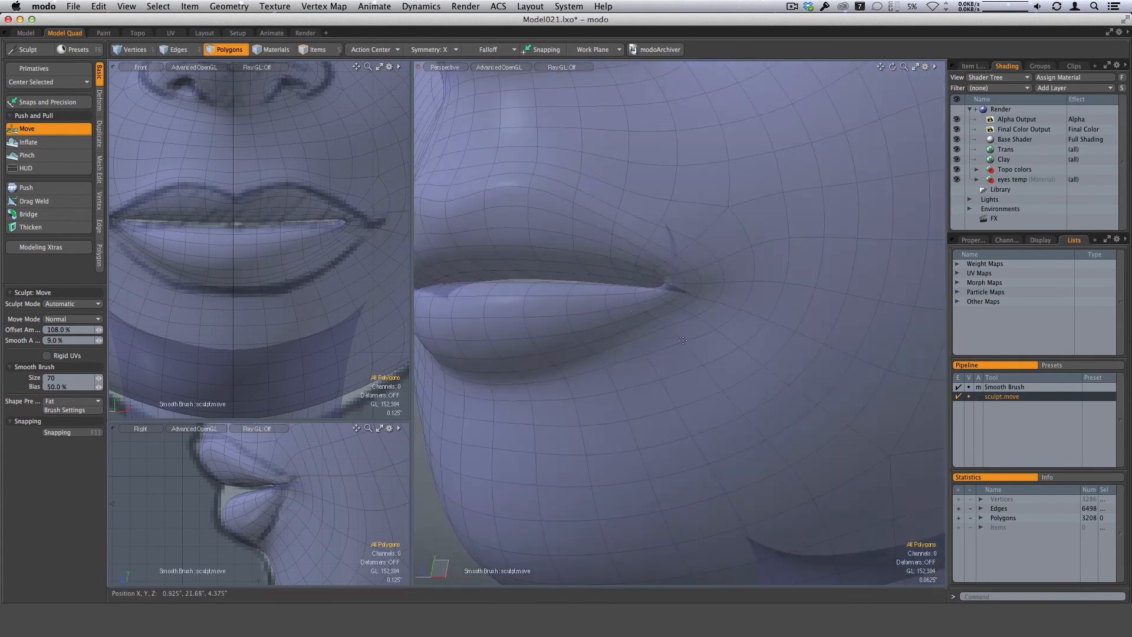
{"action": "left_click_drag", "start_coordinate": [683, 341], "coordinate": [737, 325], "text": "alt"}
{"action": "left_click_drag", "start_coordinate": [729, 324], "coordinate": [721, 322]}
{"action": "key", "text": "Tab"}
{"action": "right_click_drag", "start_coordinate": [685, 340], "coordinate": [683, 340]}
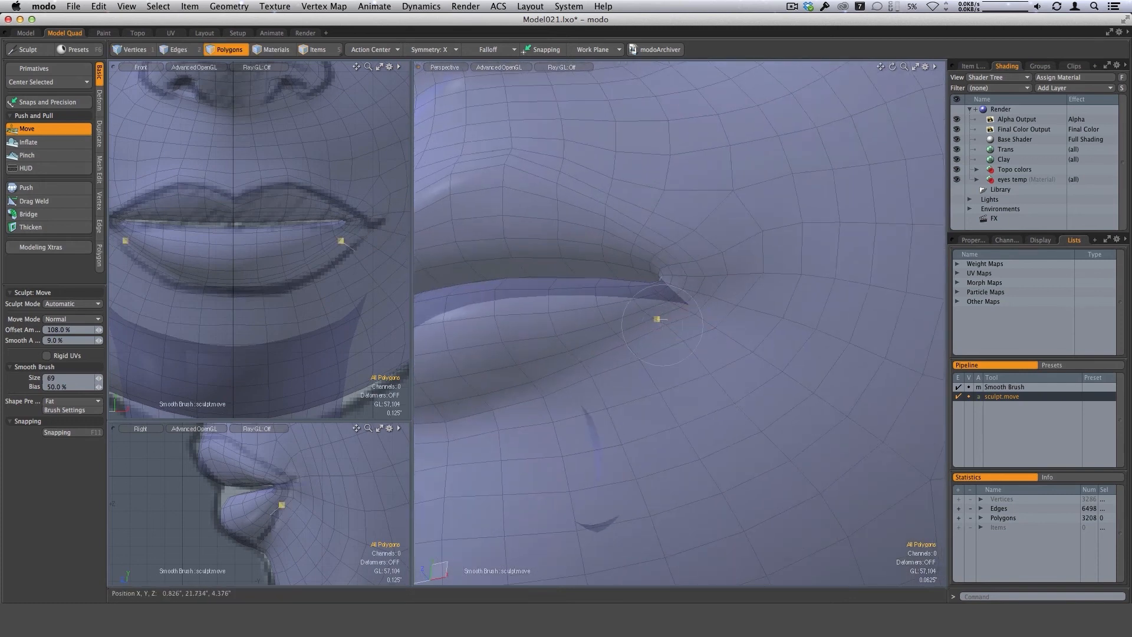
{"action": "mouse_move", "coordinate": [663, 325]}
{"action": "left_mouse_down"}
{"action": "mouse_move", "coordinate": [657, 464]}
{"action": "mouse_move", "coordinate": [660, 309]}
{"action": "mouse_move", "coordinate": [670, 365]}
{"action": "mouse_move", "coordinate": [686, 318]}
{"action": "left_mouse_up"}
{"action": "key", "text": "Tab"}
{"action": "key", "text": "Tab"}
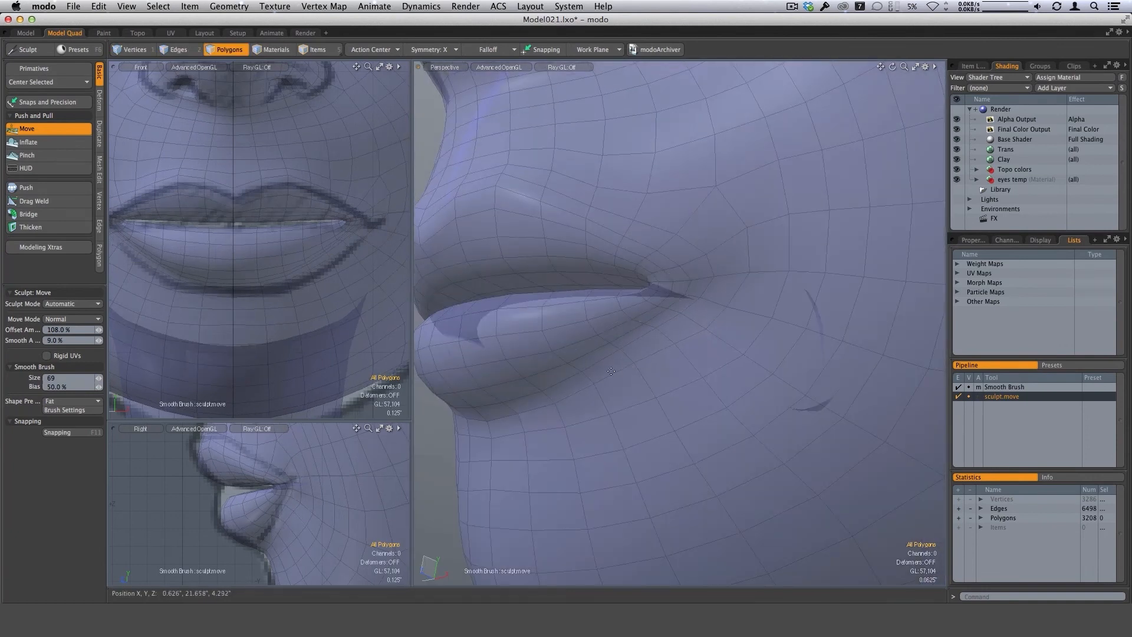
Reshape the cheek above the mouth corner and the upper lip's outer edge, using Sculpt Move brush sizes 69 and 61.
{"action": "left_click_drag", "start_coordinate": [710, 318], "coordinate": [692, 262], "text": "alt"}
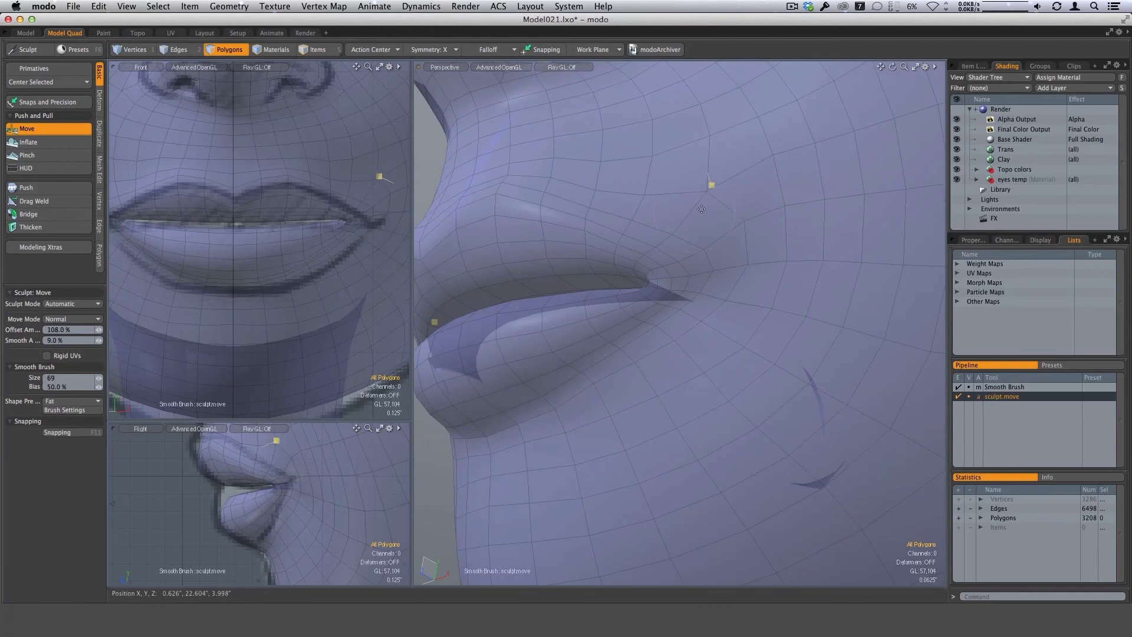
{"action": "left_click_drag", "start_coordinate": [675, 238], "coordinate": [667, 260], "text": "alt"}
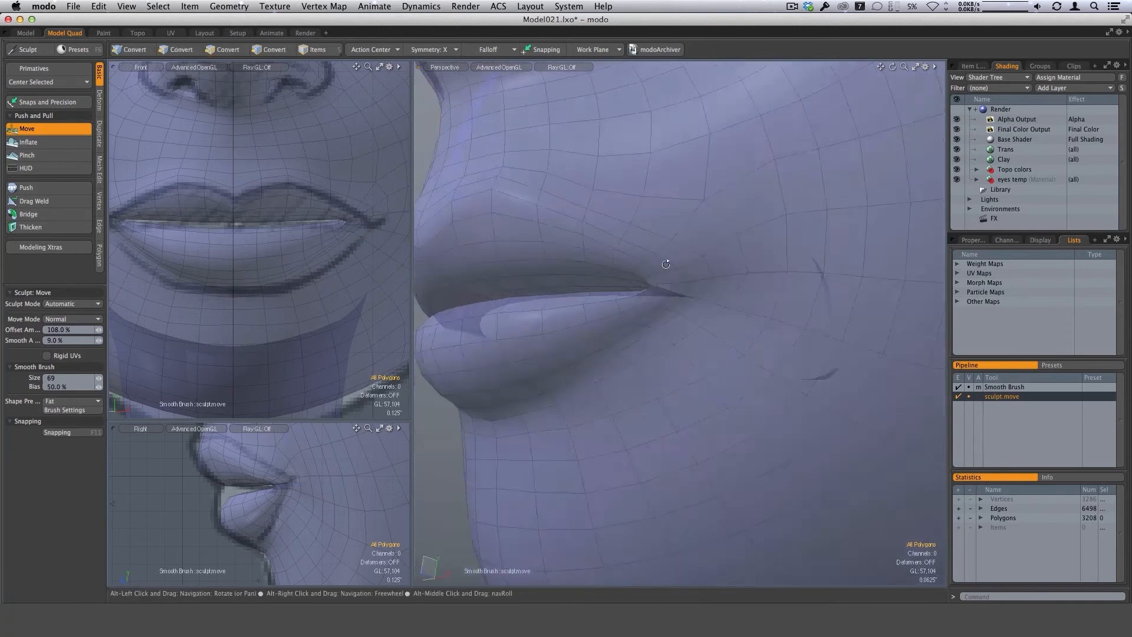
{"action": "scroll", "coordinate": [634, 226], "scroll_direction": "up", "scroll_amount": 3}
{"action": "left_click_drag", "start_coordinate": [627, 213], "coordinate": [514, 195], "text": "alt"}
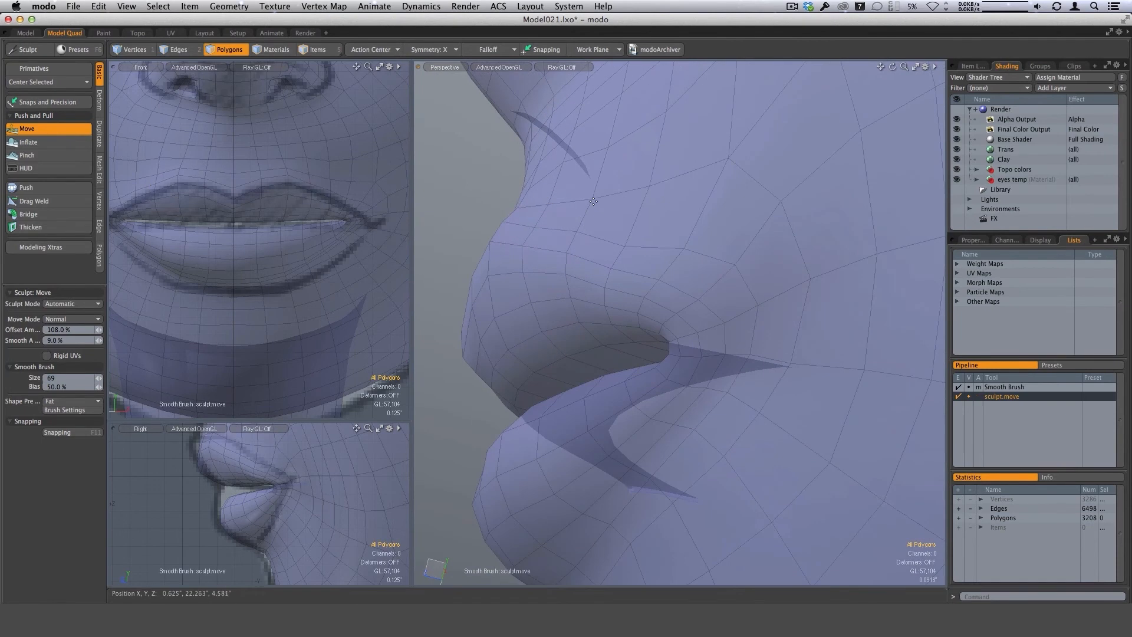
{"action": "left_click_drag", "start_coordinate": [608, 219], "coordinate": [655, 251], "text": "alt"}
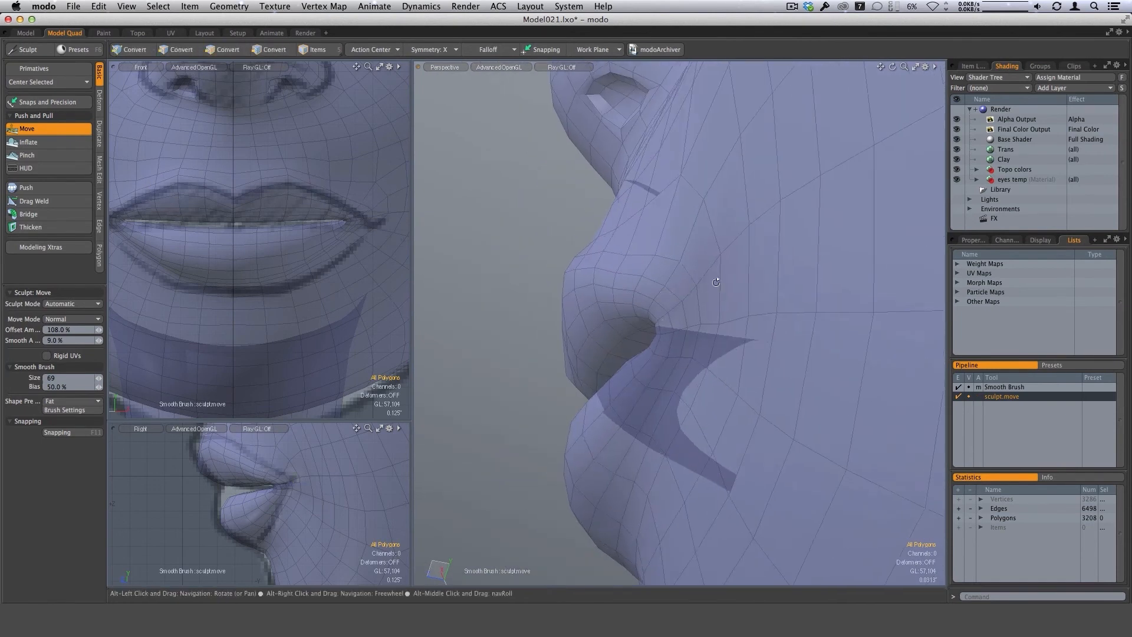
{"action": "left_click_drag", "start_coordinate": [697, 287], "coordinate": [730, 282], "text": "alt"}
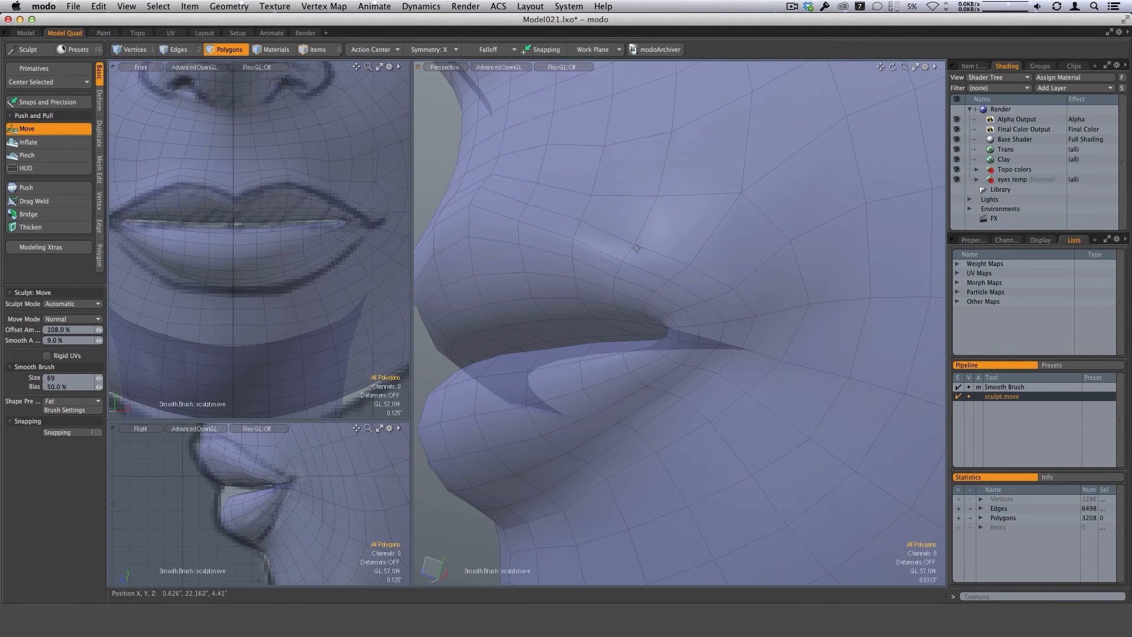
{"action": "mouse_move", "coordinate": [587, 228]}
{"action": "left_mouse_down", "text": "alt"}
{"action": "mouse_move", "coordinate": [642, 288]}
{"action": "mouse_move", "coordinate": [625, 264]}
{"action": "left_mouse_up", "text": "alt"}
{"action": "right_click_drag", "start_coordinate": [634, 257], "coordinate": [626, 262]}
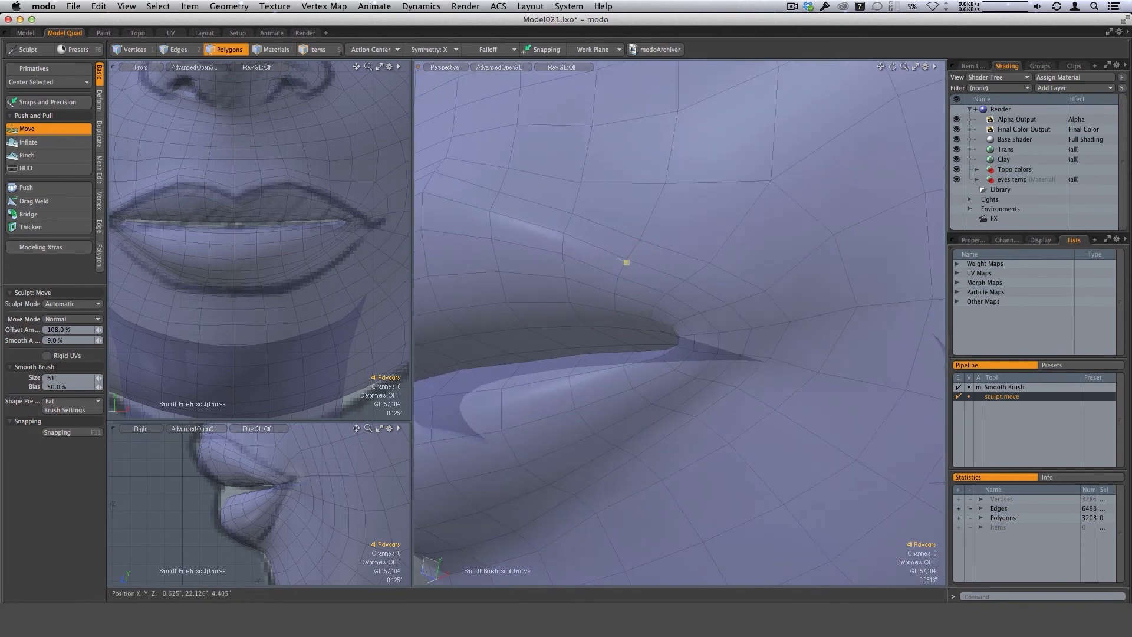
Refine the mouth corner and the adjoining underside of the lower lip with the size 61 Sculpt Move brush.
{"action": "left_click_drag", "start_coordinate": [627, 263], "coordinate": [786, 313], "text": "alt"}
{"action": "scroll", "coordinate": [747, 340], "scroll_direction": "up", "scroll_amount": 2}
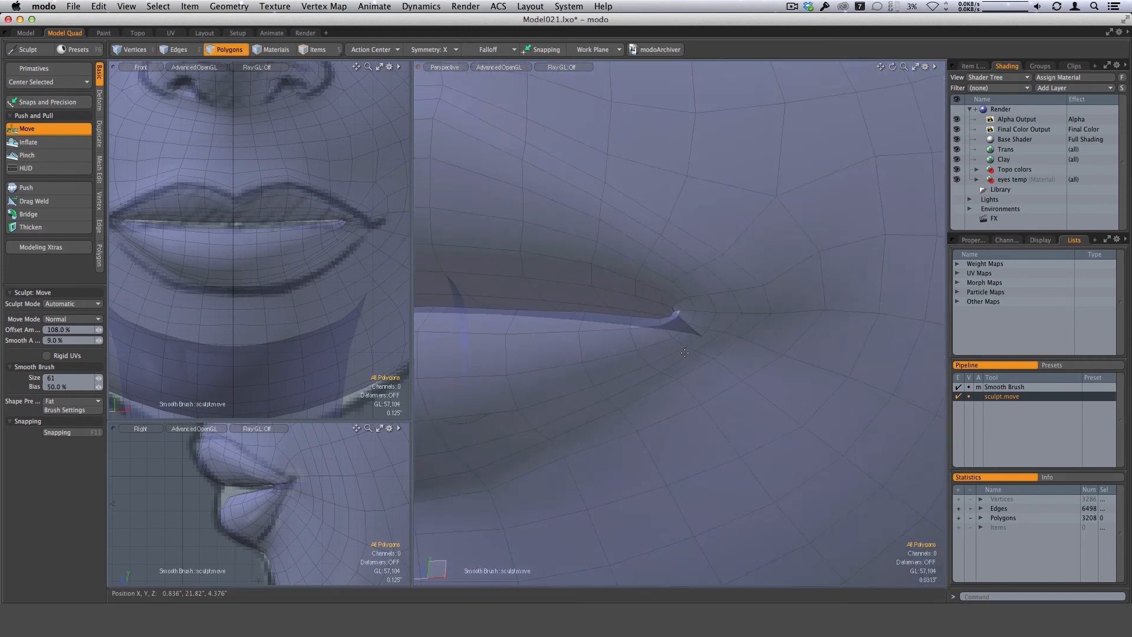
{"action": "left_click_drag", "start_coordinate": [692, 360], "coordinate": [667, 325], "text": "alt"}
{"action": "scroll", "coordinate": [622, 415], "scroll_direction": "down", "scroll_amount": 2}
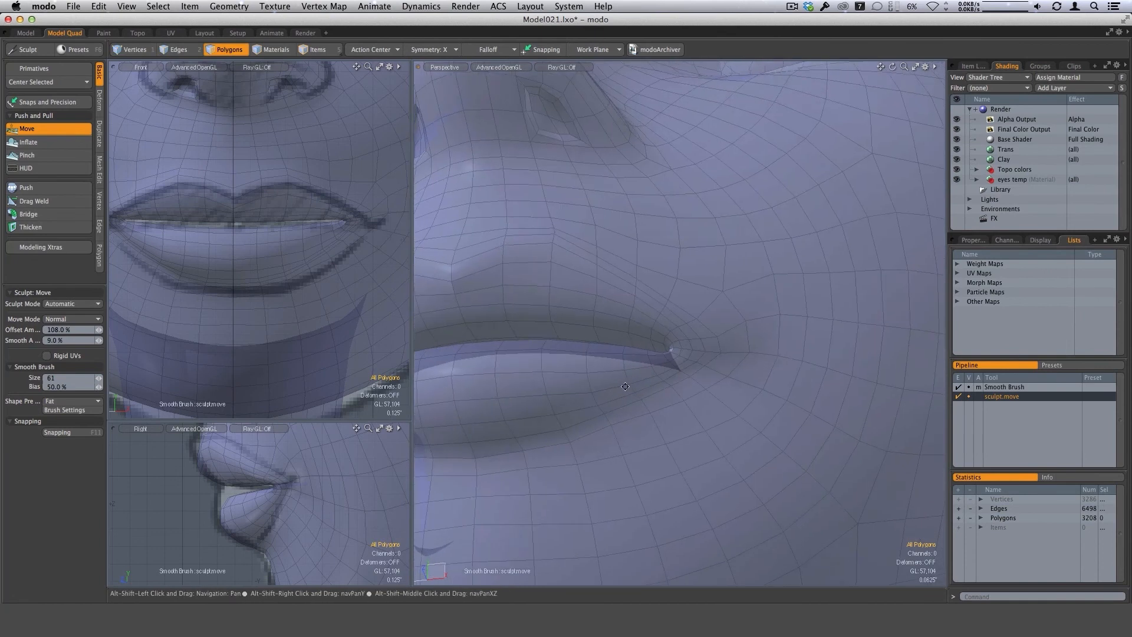
{"action": "left_click_drag", "start_coordinate": [621, 415], "coordinate": [610, 388], "text": "alt"}
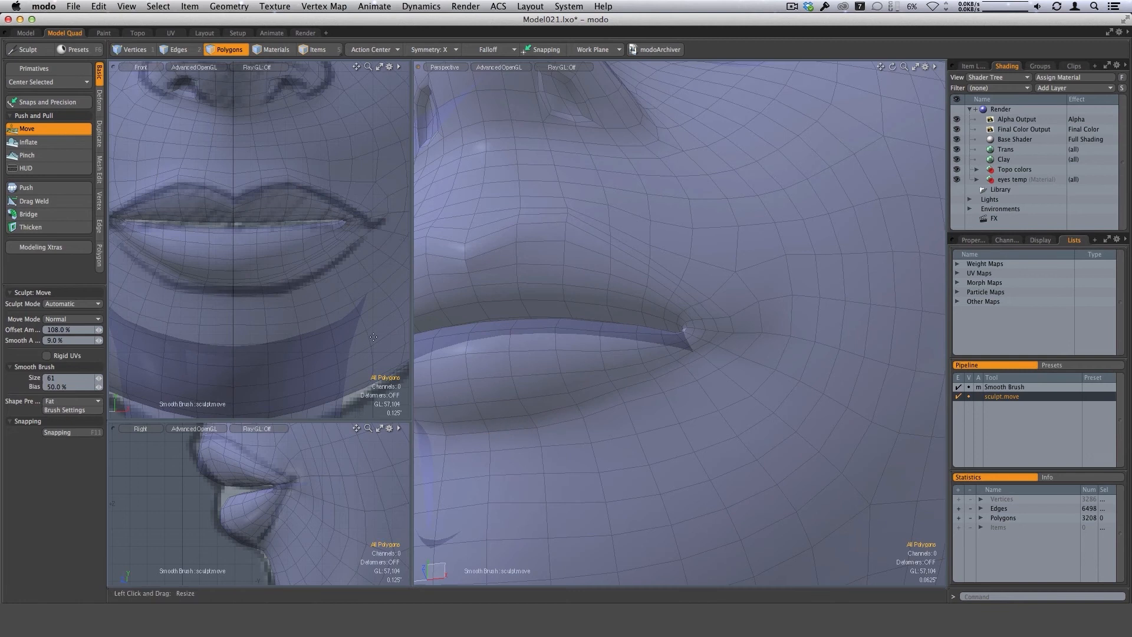
Sharpen the lower border of the lower lip with the Sculpt Pinch brush, enlarging it to size 73.
{"action": "left_click", "coordinate": [35, 155]}
{"action": "right_click_drag", "start_coordinate": [589, 378], "coordinate": [577, 389]}
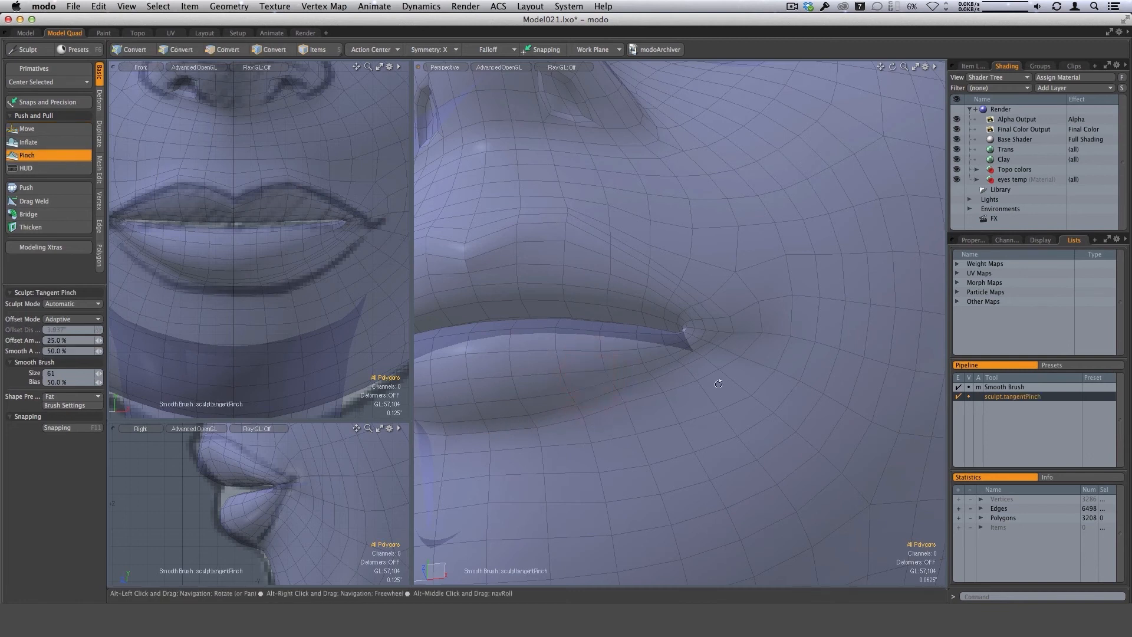
{"action": "mouse_move", "coordinate": [580, 392]}
{"action": "left_mouse_down", "text": "alt"}
{"action": "mouse_move", "coordinate": [668, 371]}
{"action": "mouse_move", "coordinate": [705, 350]}
{"action": "left_mouse_up", "text": "alt"}
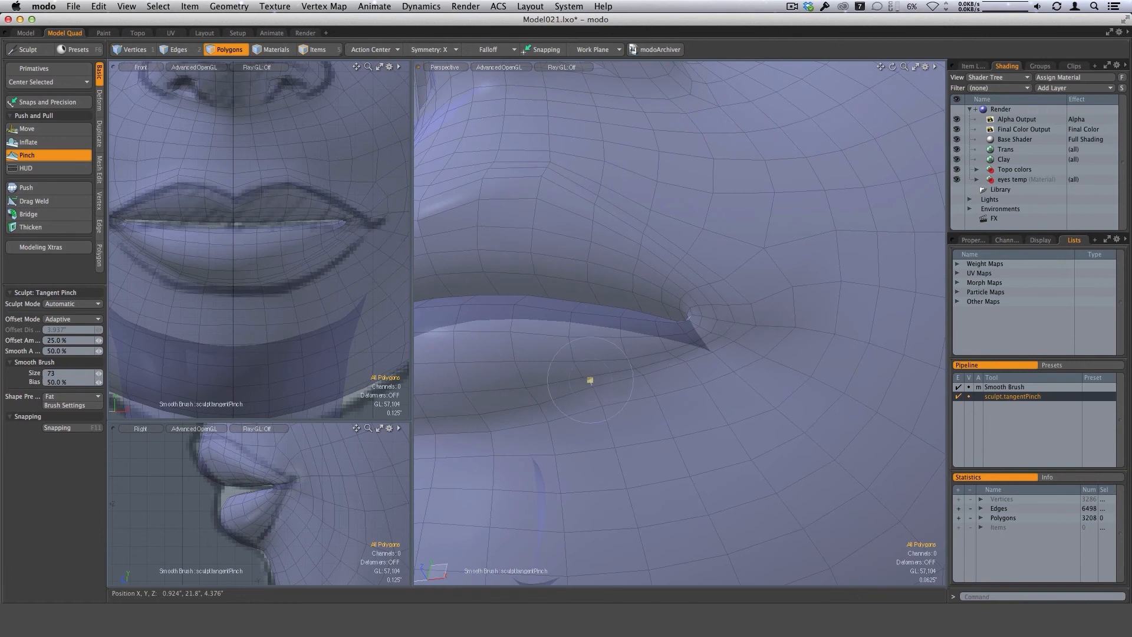
{"action": "left_click_drag", "start_coordinate": [547, 390], "coordinate": [662, 445], "text": "alt"}
{"action": "left_click_drag", "start_coordinate": [604, 416], "coordinate": [617, 359], "text": "alt"}
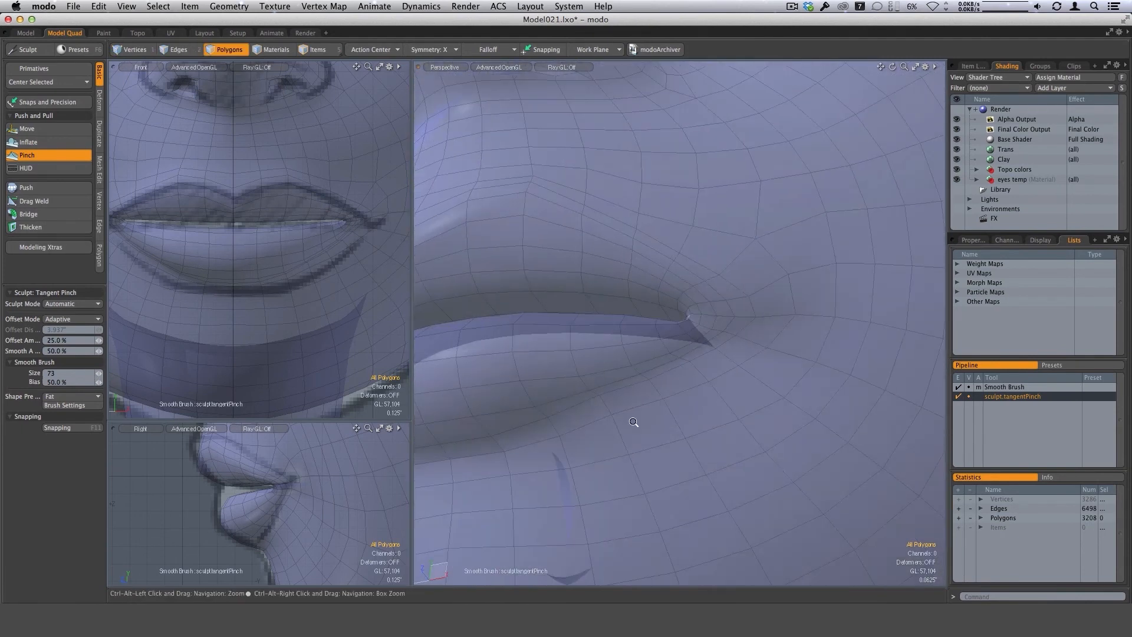
{"action": "mouse_move", "coordinate": [635, 425]}
{"action": "left_mouse_down", "text": "alt"}
{"action": "mouse_move", "coordinate": [640, 395]}
{"action": "mouse_move", "coordinate": [588, 411]}
{"action": "left_mouse_up", "text": "alt"}
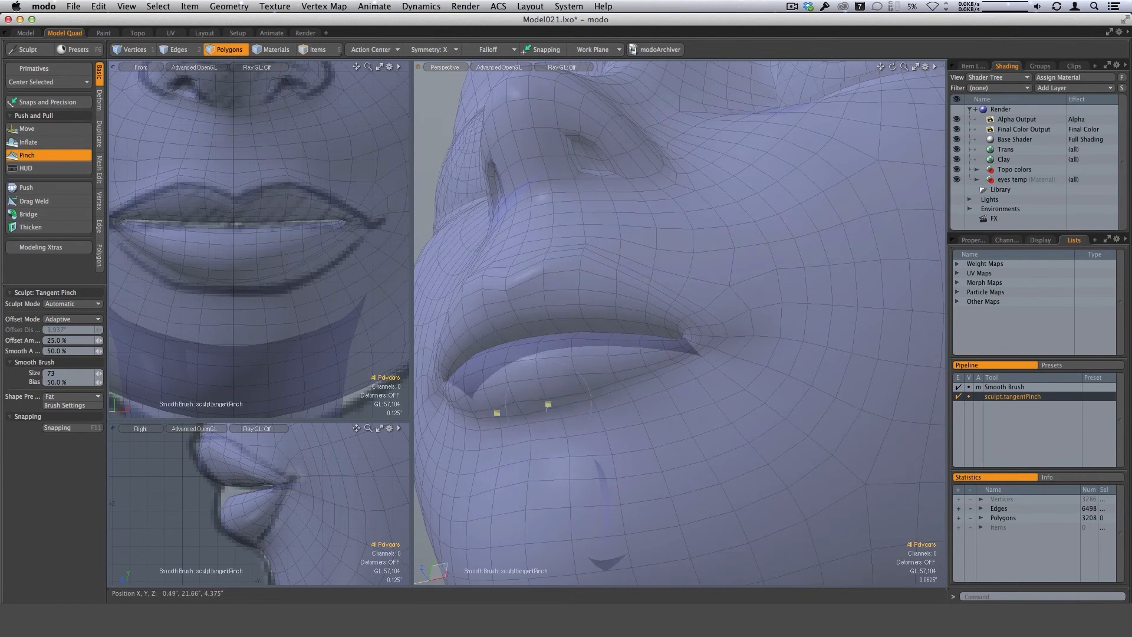
{"action": "mouse_move", "coordinate": [526, 401]}
{"action": "left_mouse_down", "text": "alt"}
{"action": "mouse_move", "coordinate": [576, 412]}
{"action": "mouse_move", "coordinate": [673, 368]}
{"action": "mouse_move", "coordinate": [670, 390]}
{"action": "mouse_move", "coordinate": [695, 344]}
{"action": "left_mouse_up", "text": "alt"}
Pinch the upper lip's border from its center peaks to the mouth corner with brush sizes 47 and 49.
{"action": "right_click_drag", "start_coordinate": [638, 255], "coordinate": [623, 255]}
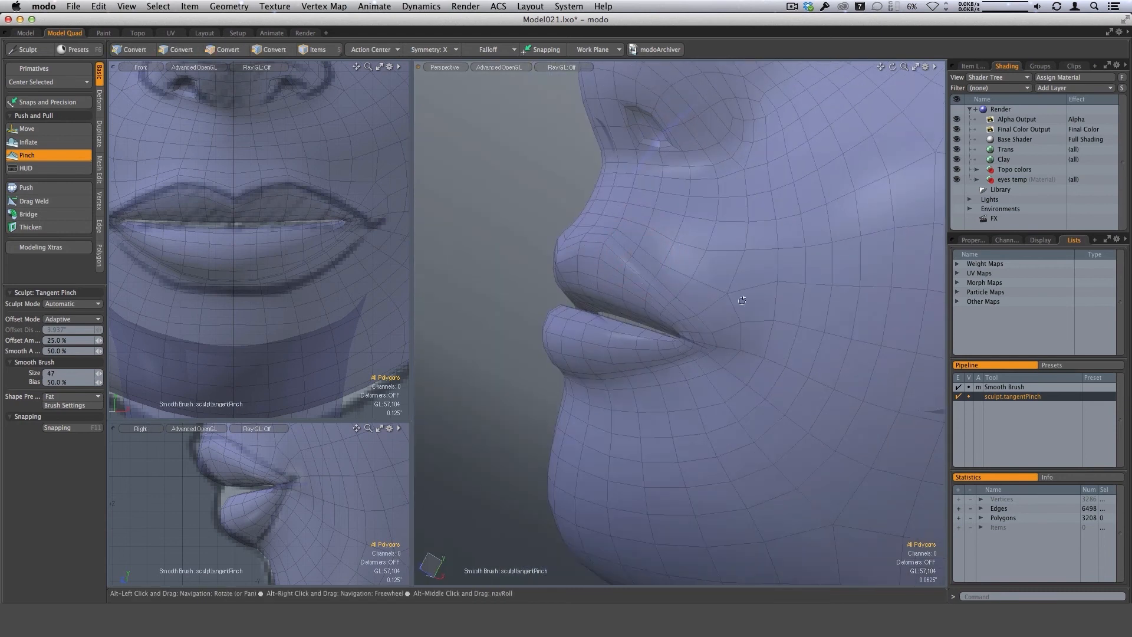
{"action": "left_click_drag", "start_coordinate": [625, 255], "coordinate": [662, 266], "text": "alt"}
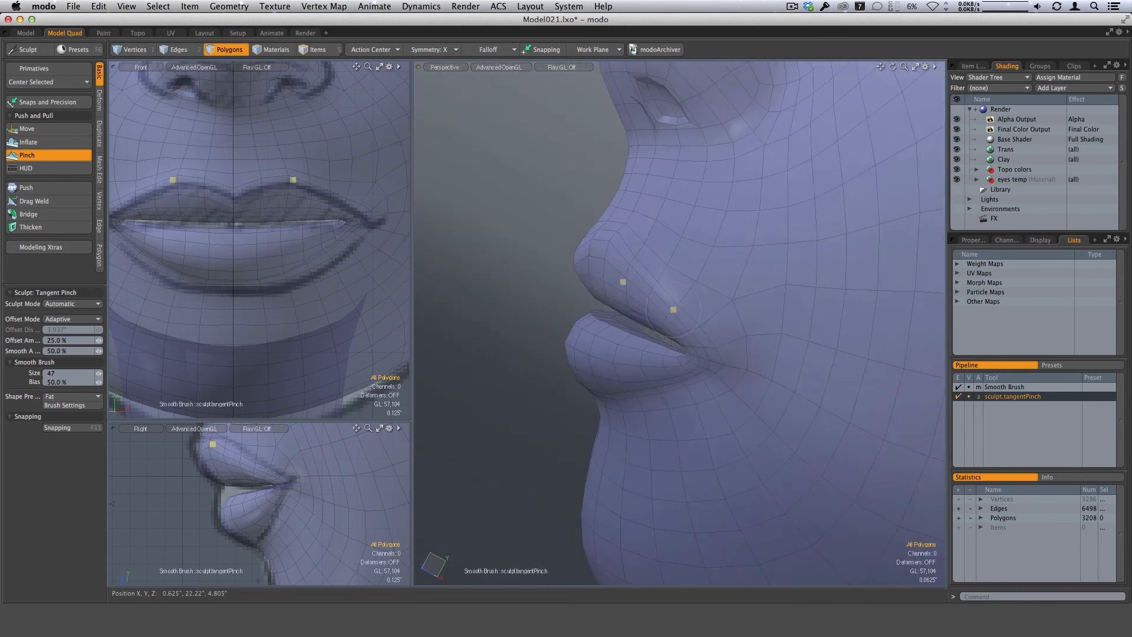
{"action": "left_click_drag", "start_coordinate": [696, 332], "coordinate": [642, 272], "text": "alt"}
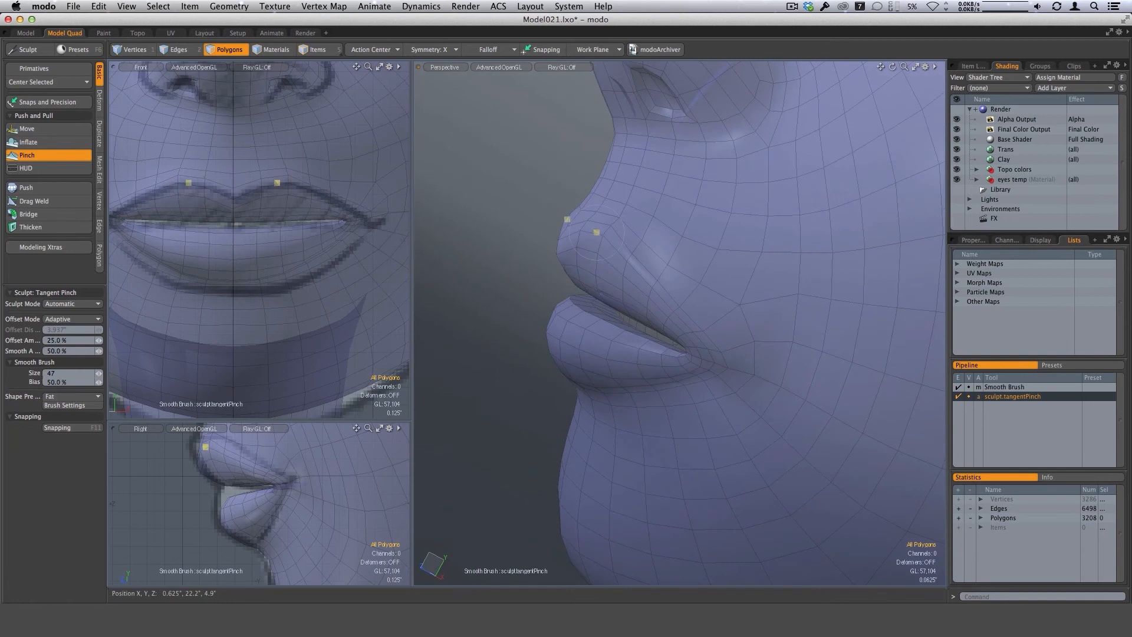
{"action": "left_click_drag", "start_coordinate": [685, 304], "coordinate": [631, 280], "text": "alt"}
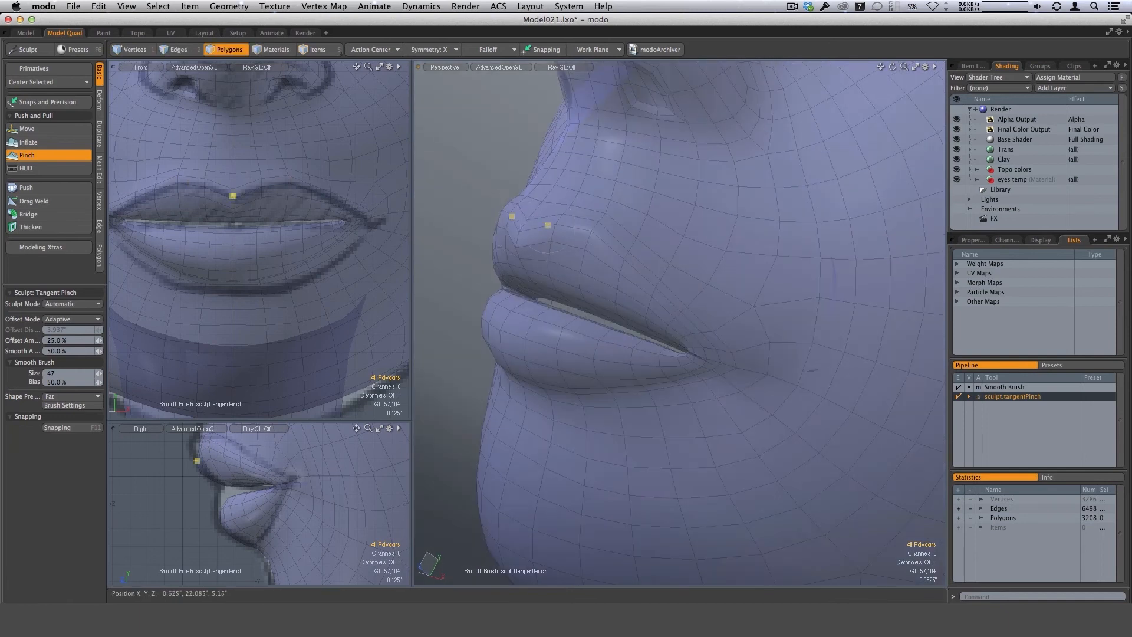
{"action": "mouse_move", "coordinate": [580, 225]}
{"action": "left_mouse_down", "text": "alt"}
{"action": "mouse_move", "coordinate": [733, 354]}
{"action": "mouse_move", "coordinate": [675, 303]}
{"action": "mouse_move", "coordinate": [679, 287]}
{"action": "mouse_move", "coordinate": [629, 275]}
{"action": "left_mouse_up", "text": "alt"}
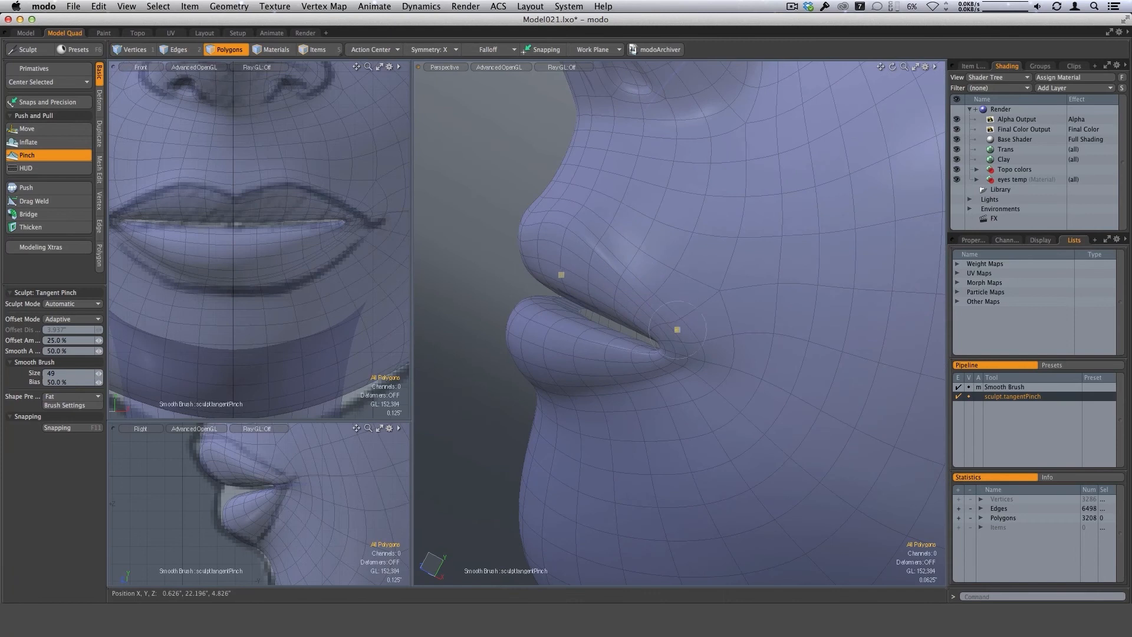
{"action": "left_click_drag", "start_coordinate": [678, 330], "coordinate": [621, 266], "text": "alt"}
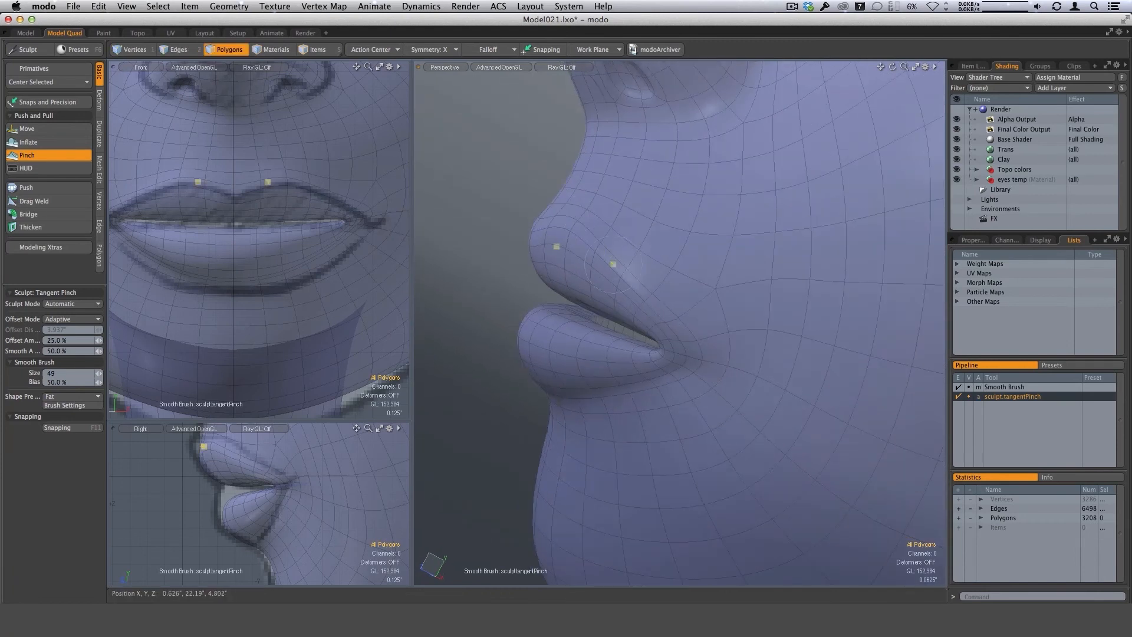
Tighten the edges around the lower lip and mouth corner with the size 49 Pinch brush.
{"action": "left_click_drag", "start_coordinate": [662, 313], "coordinate": [663, 377], "text": "alt"}
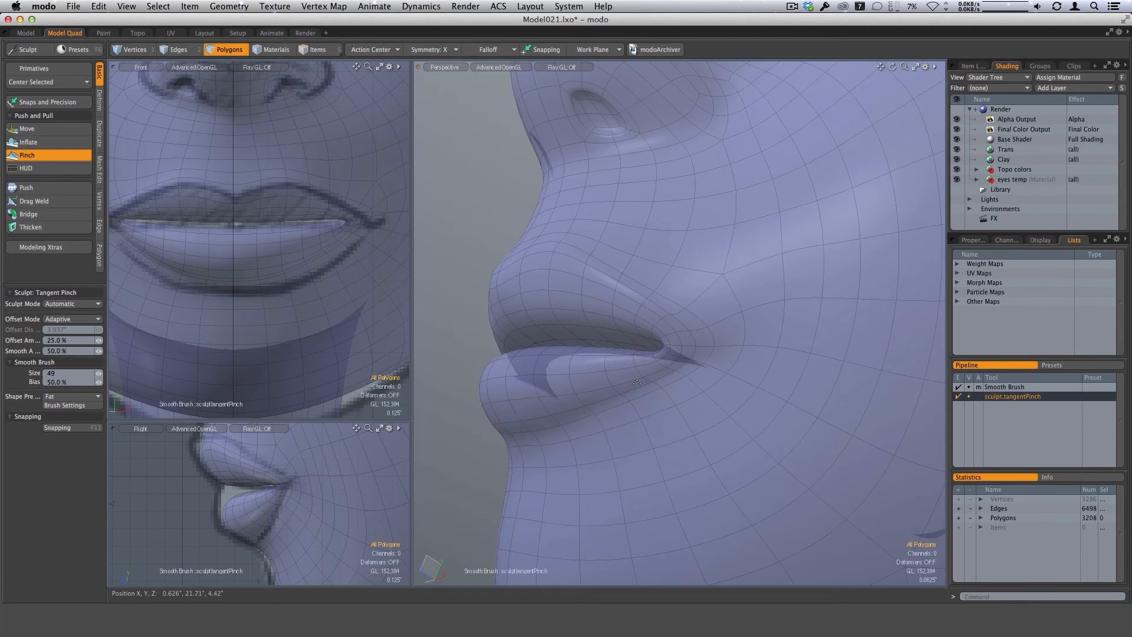
{"action": "left_click_drag", "start_coordinate": [611, 391], "coordinate": [683, 379], "text": "alt"}
{"action": "mouse_move", "coordinate": [712, 343]}
{"action": "left_mouse_down", "text": "alt"}
{"action": "mouse_move", "coordinate": [710, 374]}
{"action": "mouse_move", "coordinate": [644, 340]}
{"action": "left_mouse_up", "text": "alt"}
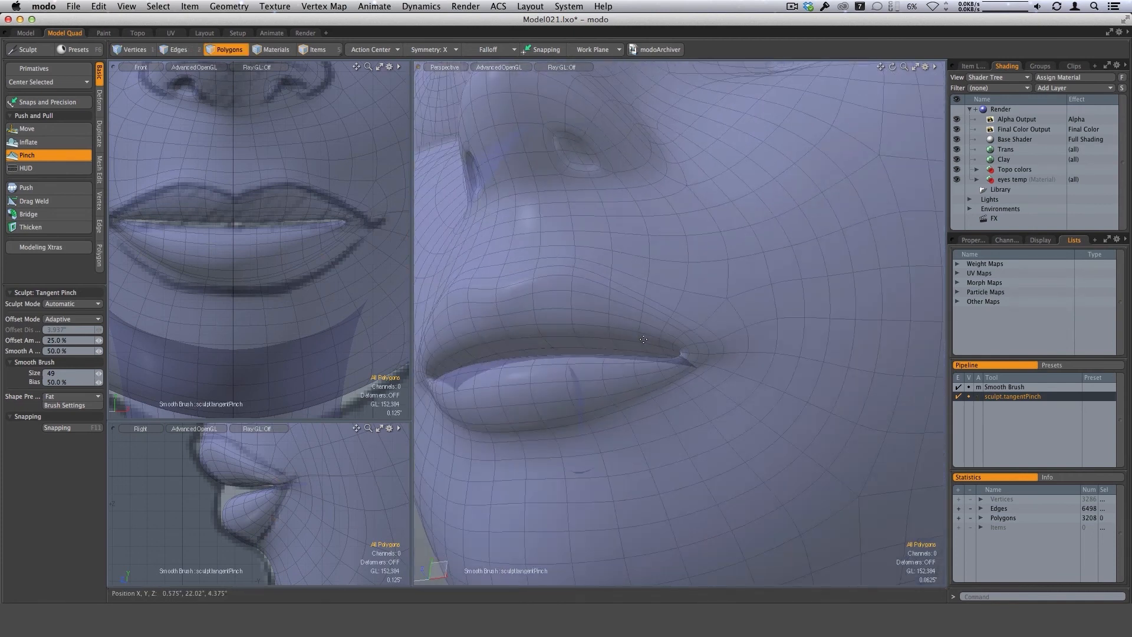
{"action": "left_click_drag", "start_coordinate": [530, 328], "coordinate": [593, 401], "text": "alt"}
Add volume to the upper lip with a size 59 Sculpt Inflate brush and to the lower lip at size 39.
{"action": "left_click", "coordinate": [28, 143]}
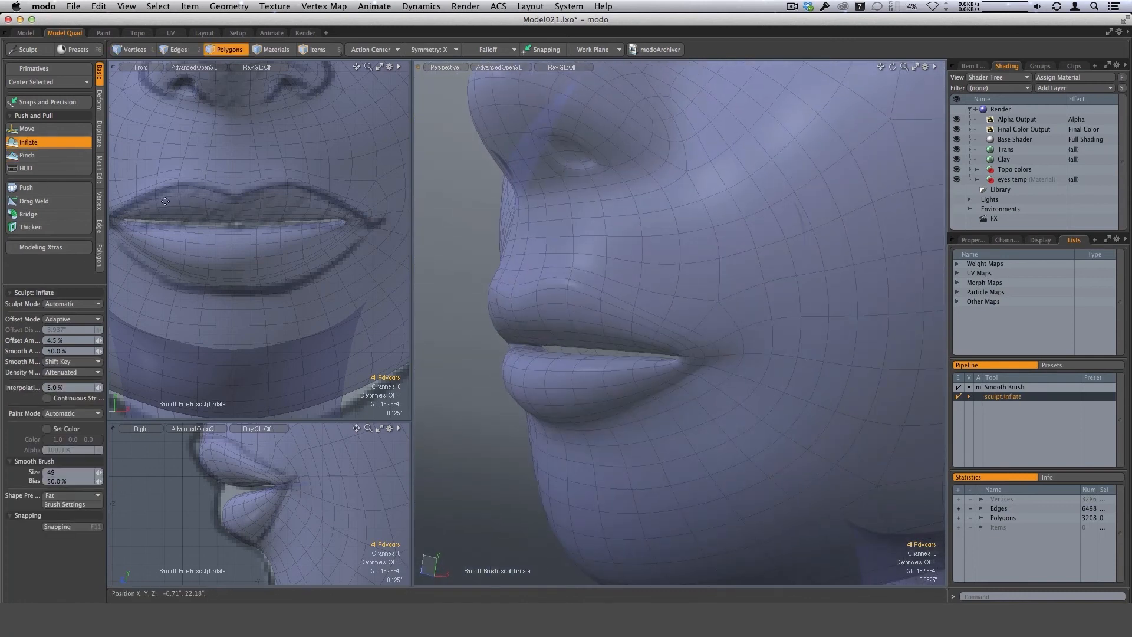
{"action": "left_click_drag", "start_coordinate": [611, 326], "coordinate": [612, 334], "text": "alt"}
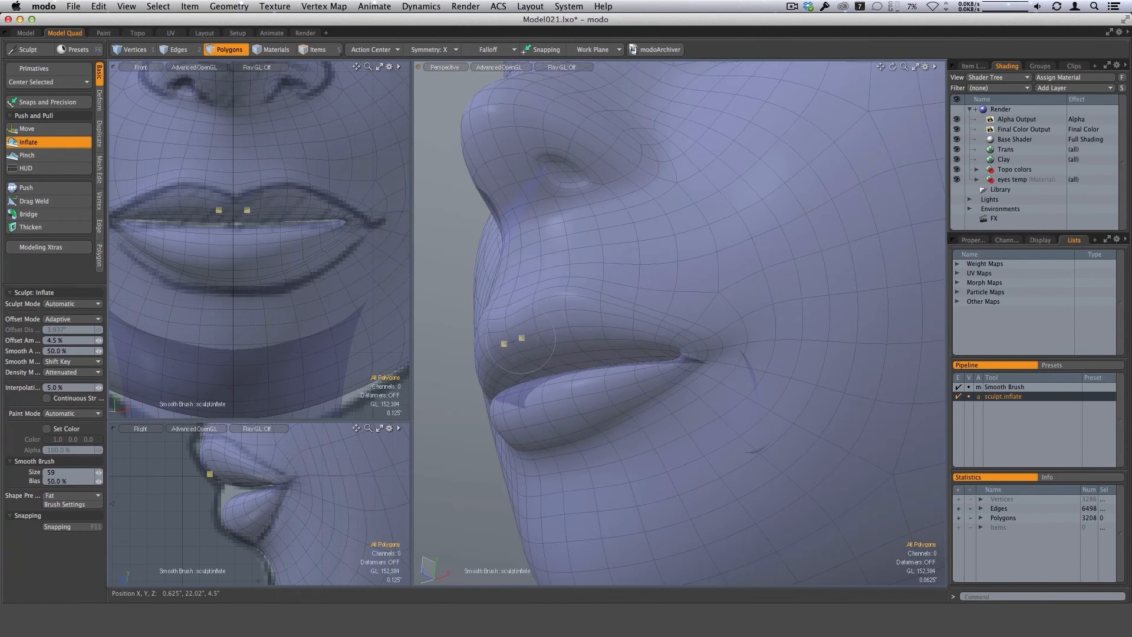
{"action": "mouse_move", "coordinate": [513, 333]}
{"action": "left_mouse_down", "text": "alt"}
{"action": "mouse_move", "coordinate": [645, 350]}
{"action": "mouse_move", "coordinate": [588, 325]}
{"action": "mouse_move", "coordinate": [617, 419]}
{"action": "mouse_move", "coordinate": [664, 395]}
{"action": "left_mouse_up", "text": "alt"}
{"action": "left_click_drag", "start_coordinate": [610, 457], "coordinate": [639, 452], "text": "alt"}
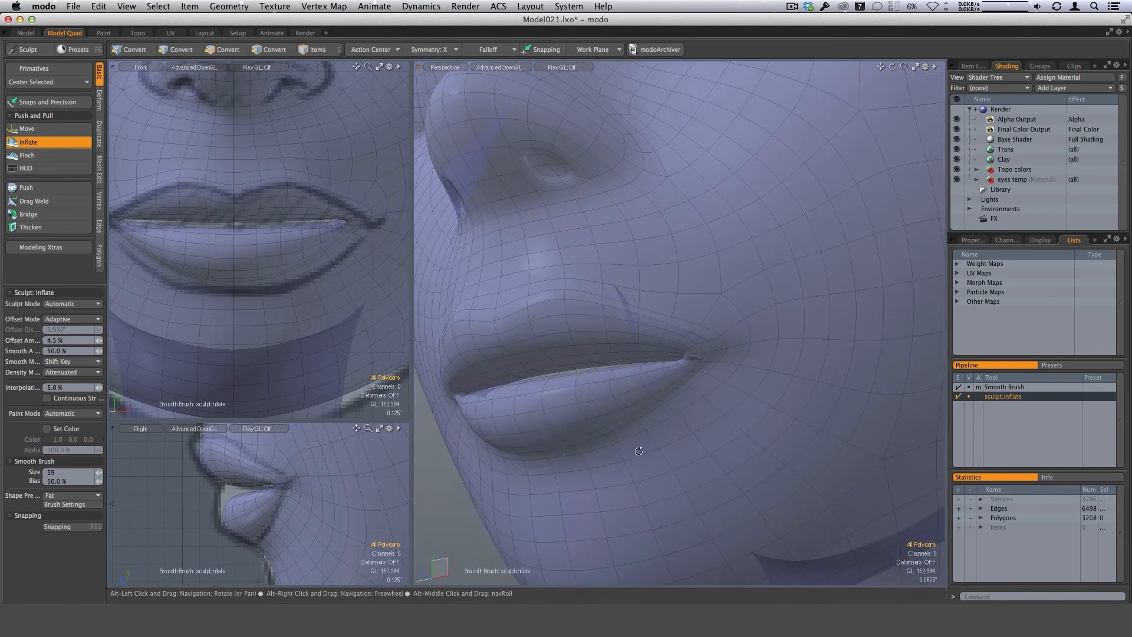
{"action": "left_click_drag", "start_coordinate": [584, 417], "coordinate": [630, 398], "text": "alt"}
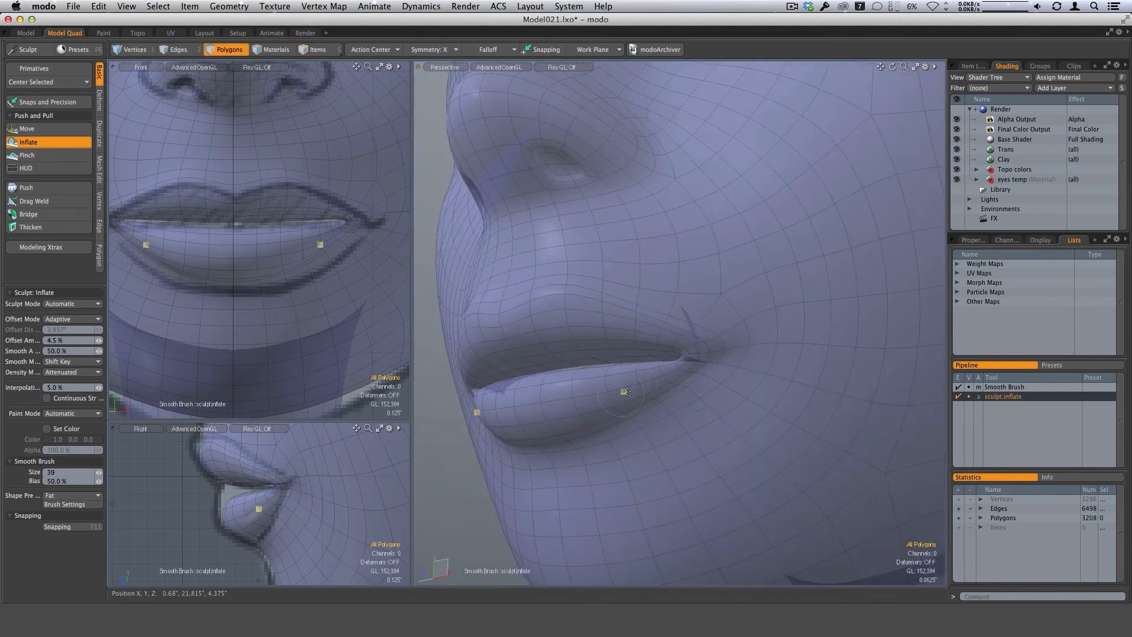
{"action": "mouse_move", "coordinate": [625, 391]}
{"action": "left_mouse_down", "text": "alt"}
{"action": "mouse_move", "coordinate": [759, 342]}
{"action": "mouse_move", "coordinate": [662, 419]}
{"action": "mouse_move", "coordinate": [770, 305]}
{"action": "mouse_move", "coordinate": [683, 356]}
{"action": "mouse_move", "coordinate": [703, 360]}
{"action": "mouse_move", "coordinate": [688, 363]}
{"action": "left_mouse_up", "text": "alt"}
Turn off the subdivision smoothing and refine the lip volume at the mouth corner with a size 26 Inflate brush.
{"action": "key", "text": "Tab"}
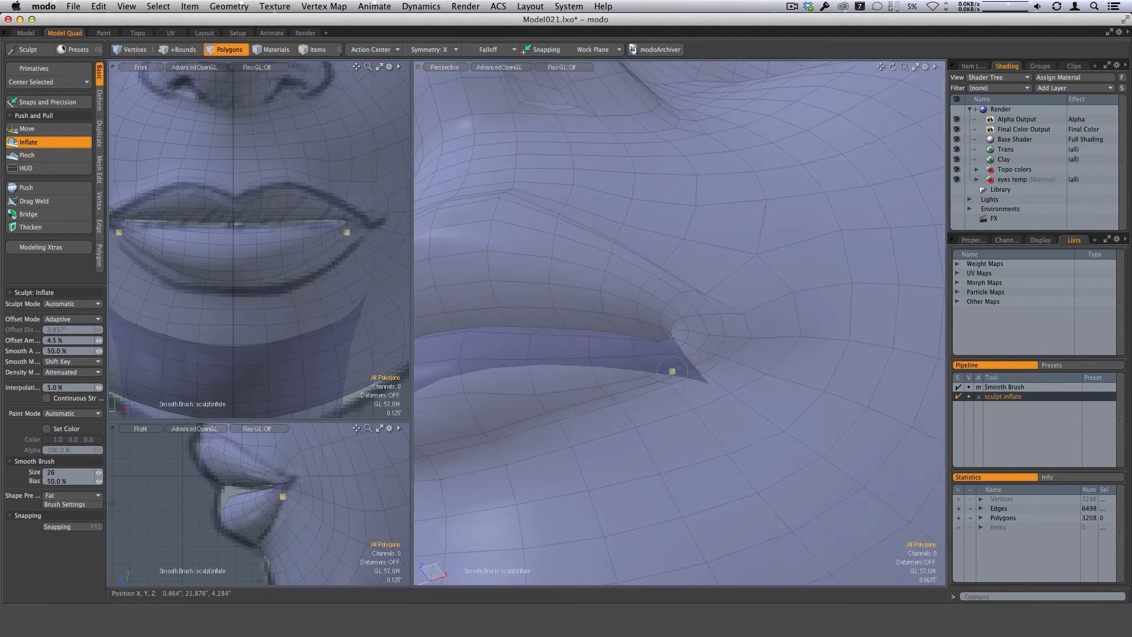
{"action": "left_click_drag", "start_coordinate": [701, 316], "coordinate": [679, 304], "text": "alt"}
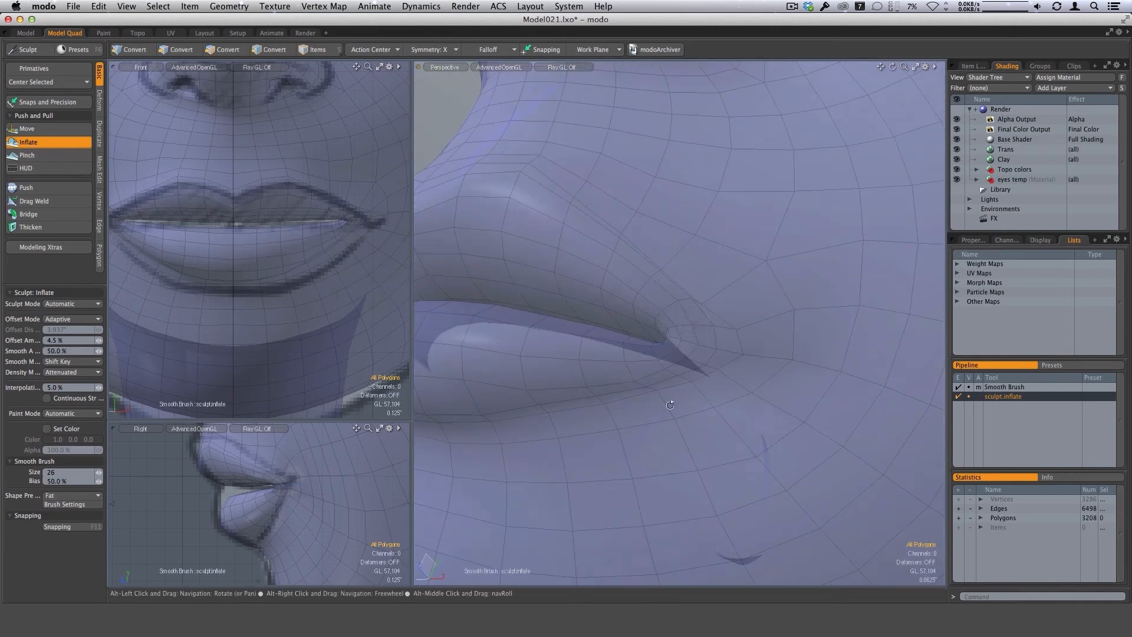
{"action": "left_click_drag", "start_coordinate": [757, 363], "coordinate": [717, 292], "text": "alt"}
Reshape the mesh around the mouth corner and the upper lip's end with a size 50 Move brush.
{"action": "left_click", "coordinate": [40, 129]}
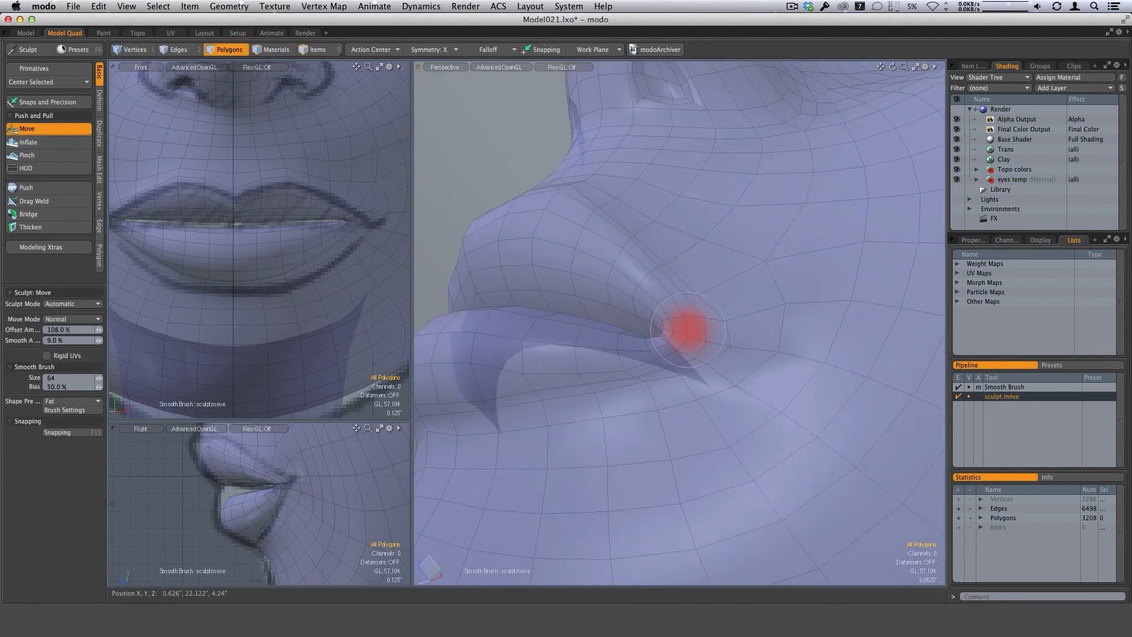
{"action": "scroll", "coordinate": [683, 299], "scroll_direction": "up", "scroll_amount": 2}
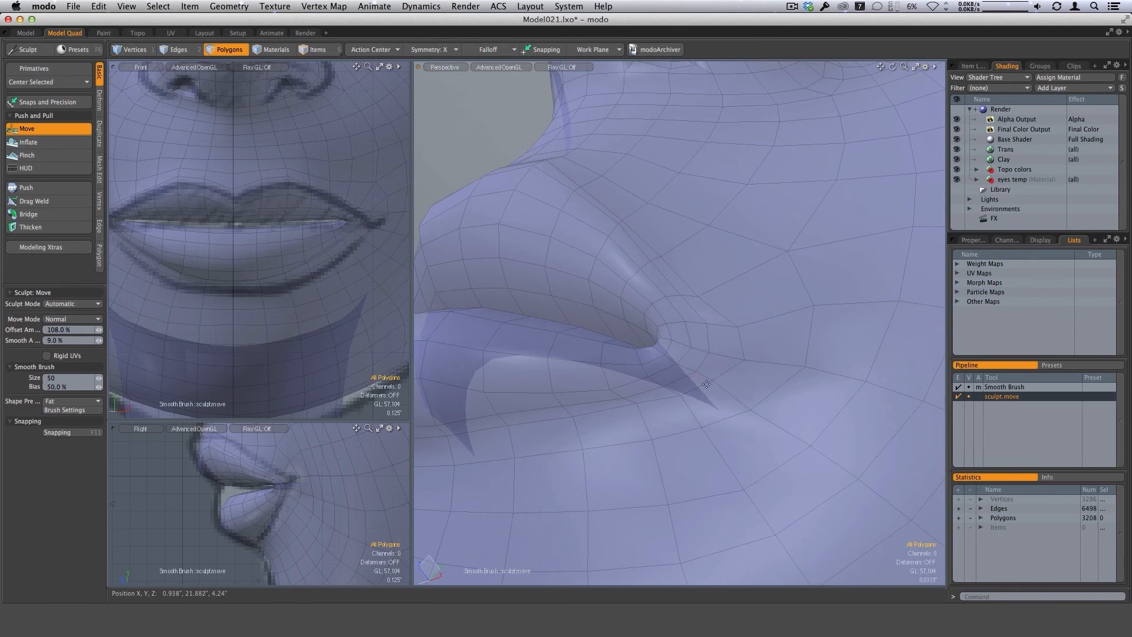
{"action": "mouse_move", "coordinate": [677, 374]}
{"action": "left_mouse_down", "text": "alt"}
{"action": "mouse_move", "coordinate": [698, 331]}
{"action": "mouse_move", "coordinate": [688, 319]}
{"action": "left_mouse_up", "text": "alt"}
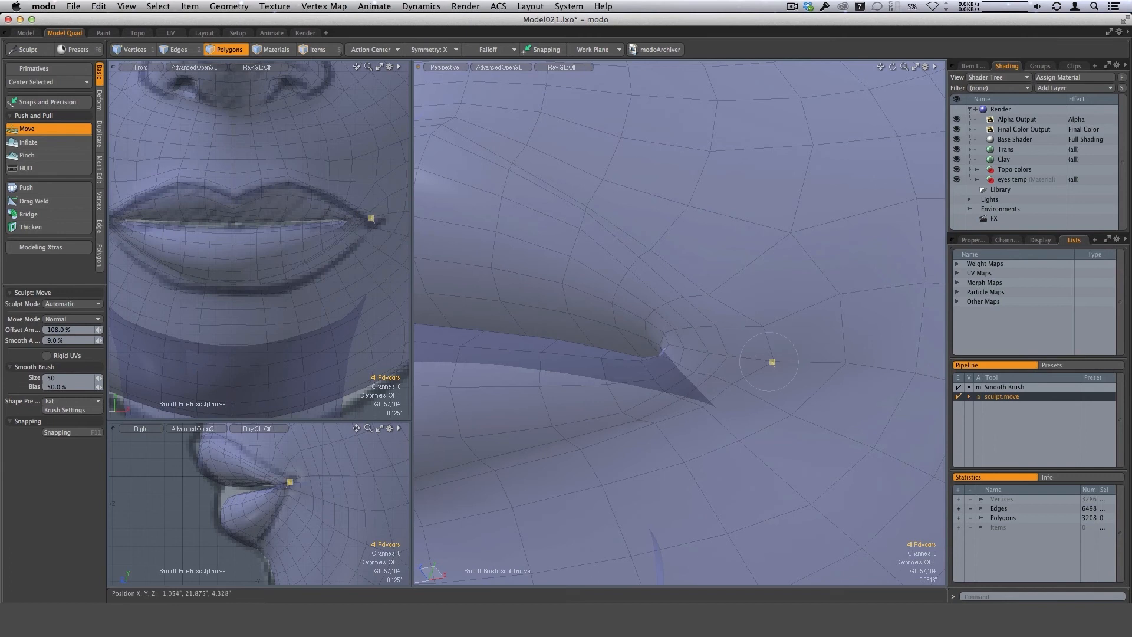
{"action": "left_click_drag", "start_coordinate": [732, 328], "coordinate": [689, 311], "text": "alt"}
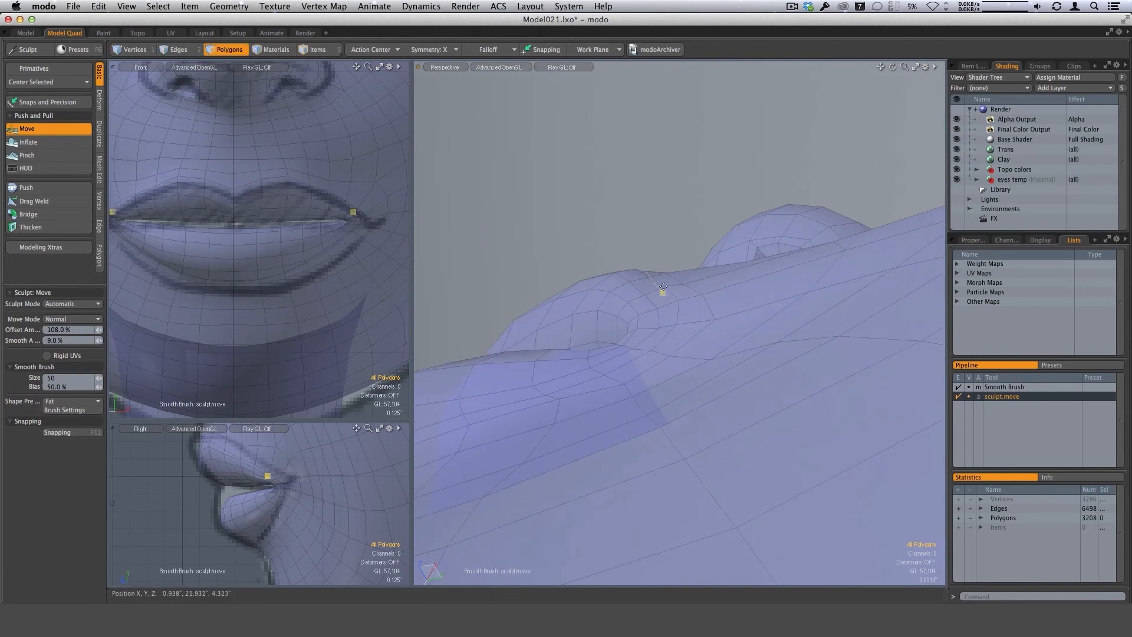
{"action": "mouse_move", "coordinate": [664, 287]}
{"action": "left_mouse_down", "text": "alt"}
{"action": "mouse_move", "coordinate": [645, 299]}
{"action": "mouse_move", "coordinate": [655, 271]}
{"action": "mouse_move", "coordinate": [676, 273]}
{"action": "mouse_move", "coordinate": [656, 286]}
{"action": "mouse_move", "coordinate": [687, 274]}
{"action": "mouse_move", "coordinate": [702, 298]}
{"action": "mouse_move", "coordinate": [712, 293]}
{"action": "mouse_move", "coordinate": [661, 314]}
{"action": "mouse_move", "coordinate": [416, 286]}
{"action": "left_mouse_up", "text": "alt"}
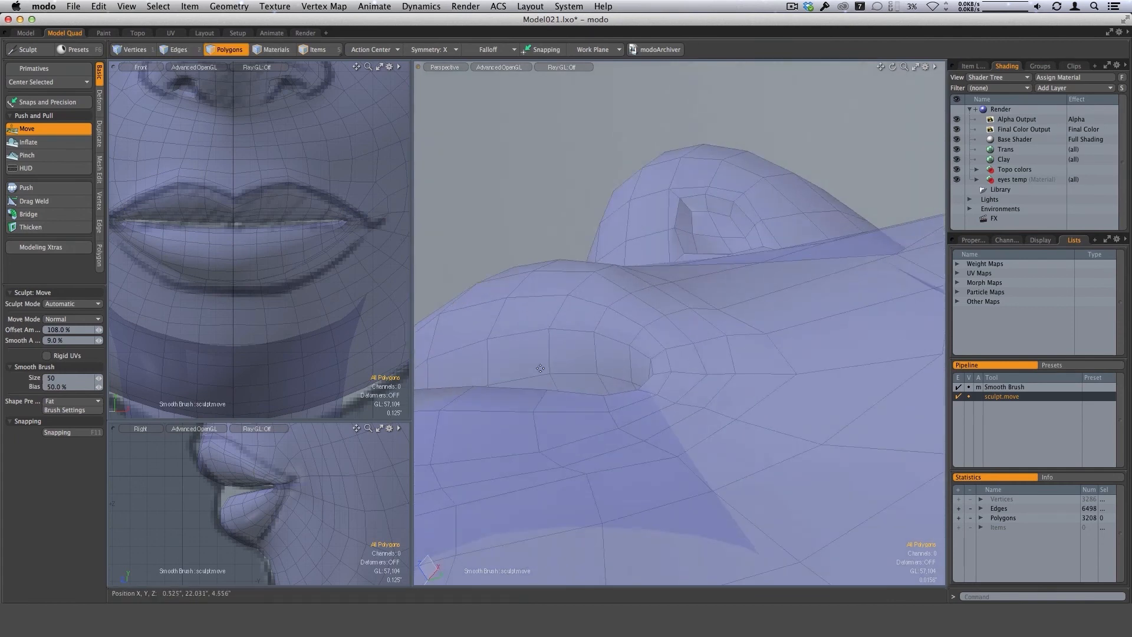
{"action": "mouse_move", "coordinate": [599, 392]}
{"action": "left_mouse_down", "text": "alt"}
{"action": "mouse_move", "coordinate": [612, 381]}
{"action": "mouse_move", "coordinate": [693, 457]}
{"action": "mouse_move", "coordinate": [696, 413]}
{"action": "mouse_move", "coordinate": [685, 406]}
{"action": "mouse_move", "coordinate": [713, 423]}
{"action": "mouse_move", "coordinate": [694, 365]}
{"action": "mouse_move", "coordinate": [675, 374]}
{"action": "left_mouse_up", "text": "alt"}
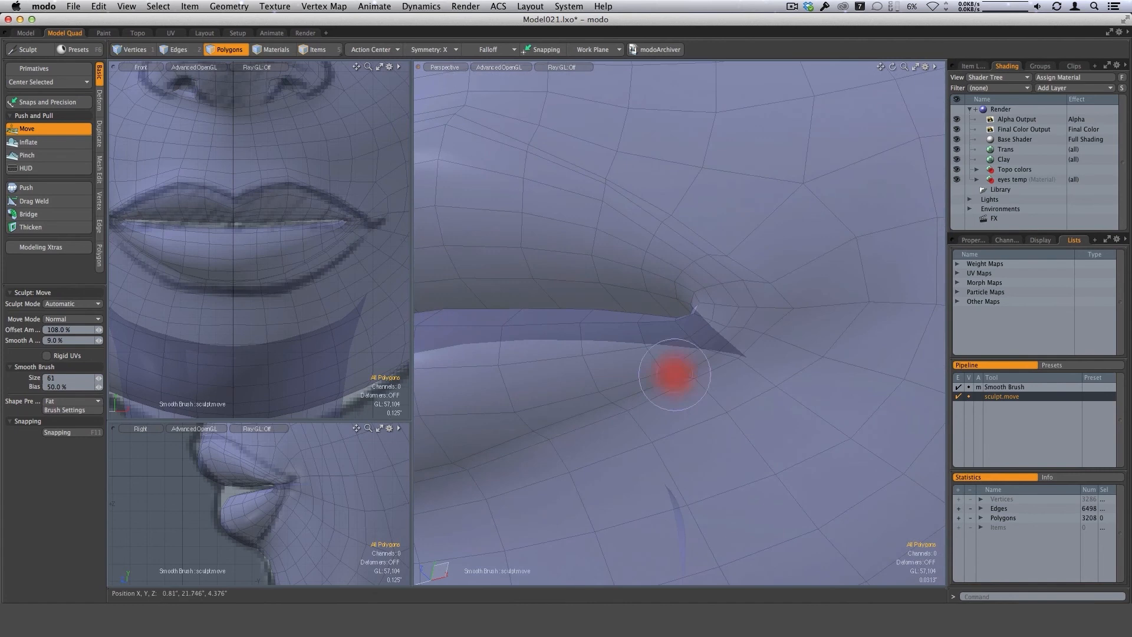
Adjust the lower lip beside the mouth corner with a size 61 Move brush and turn the subdivision smoothing back on.
{"action": "right_click_drag", "start_coordinate": [675, 373], "coordinate": [670, 373]}
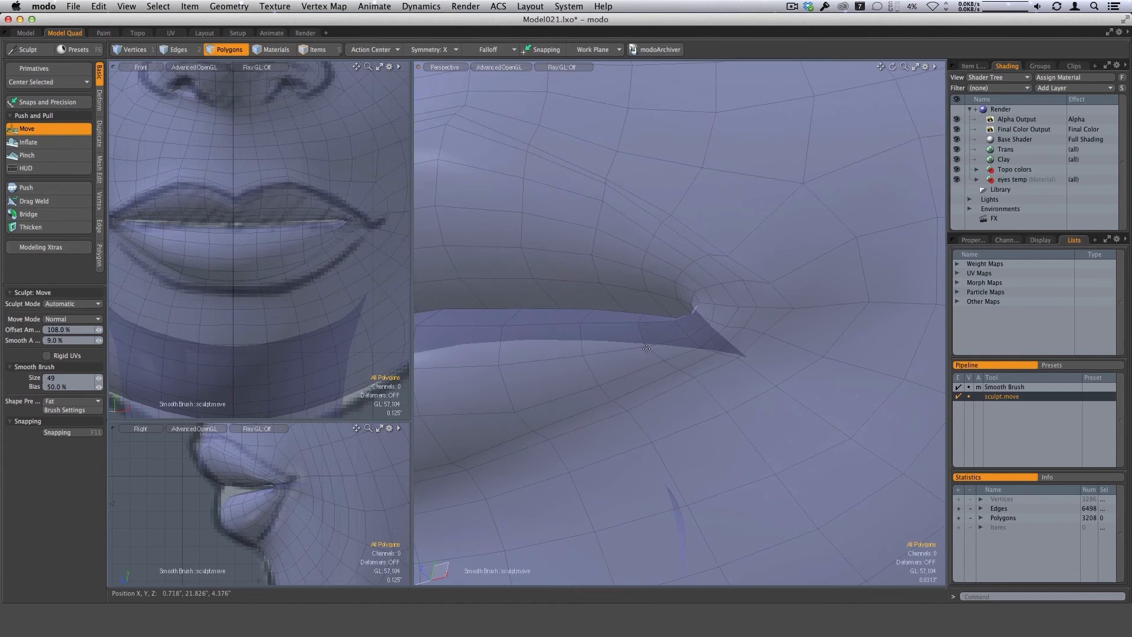
{"action": "left_click_drag", "start_coordinate": [665, 346], "coordinate": [696, 401], "text": "alt"}
{"action": "key", "text": "Tab"}
{"action": "left_click_drag", "start_coordinate": [625, 472], "coordinate": [747, 396], "text": "alt"}
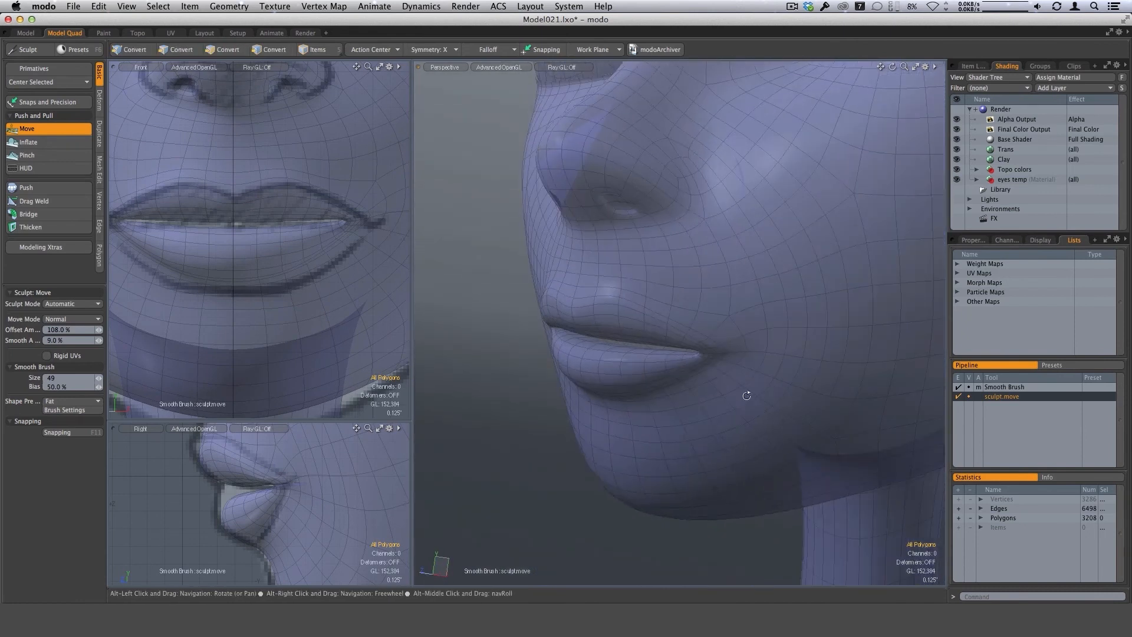
Hide the Trans material and keep Clay visible to check the face in plain gray shading.
{"action": "left_click", "coordinate": [957, 160]}
{"action": "left_click", "coordinate": [958, 150]}
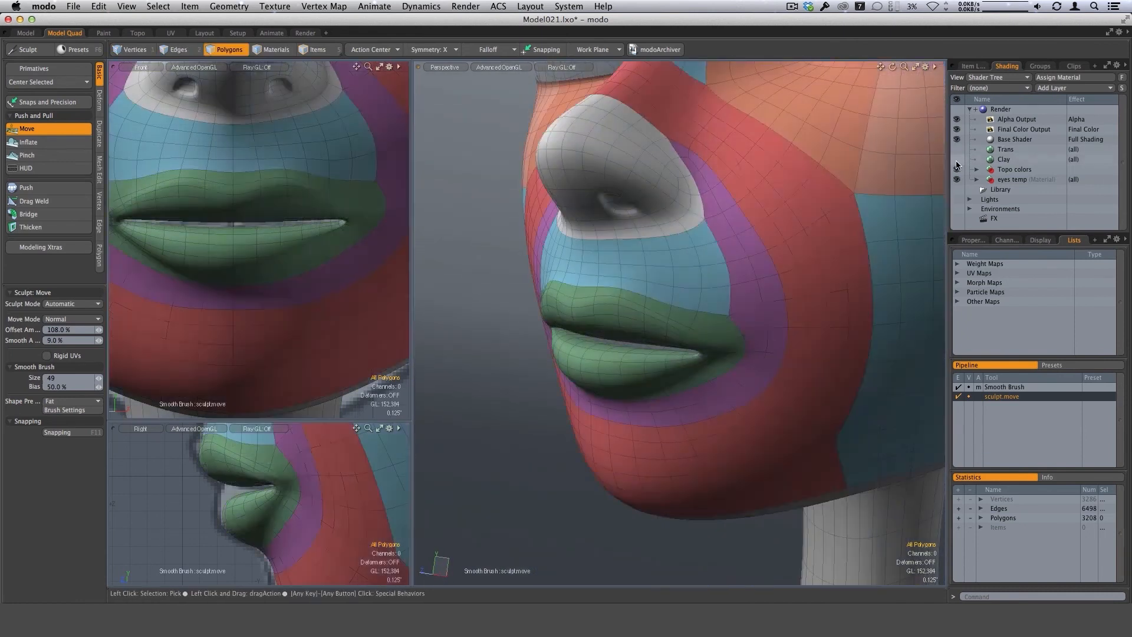
{"action": "left_click", "coordinate": [957, 160]}
{"action": "left_click_drag", "start_coordinate": [784, 356], "coordinate": [584, 315], "text": "alt"}
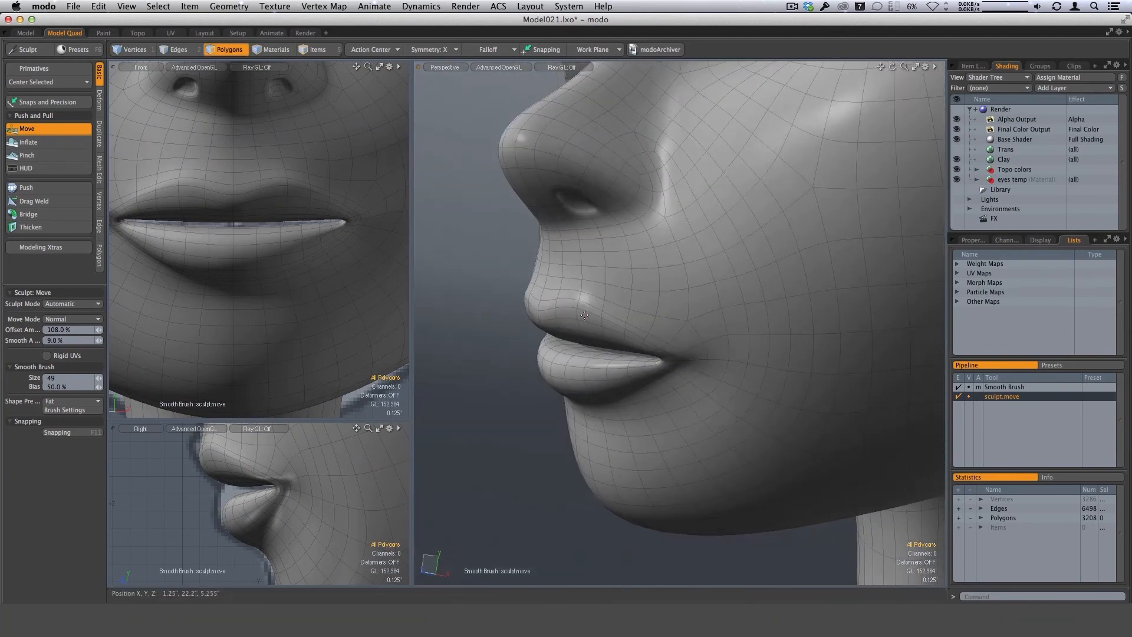
Sharpen the peaks of the upper lip's border with a size 44 Pinch brush.
{"action": "right_click_drag", "start_coordinate": [584, 315], "coordinate": [587, 315]}
{"action": "left_click_drag", "start_coordinate": [587, 315], "coordinate": [727, 349], "text": "alt"}
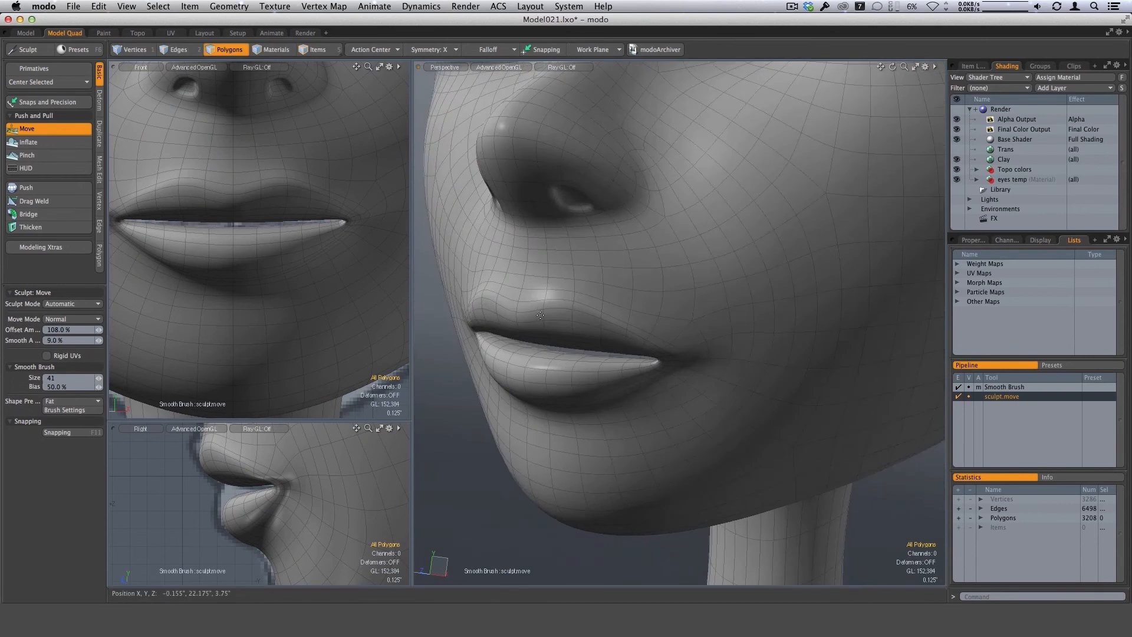
{"action": "left_click", "coordinate": [28, 155]}
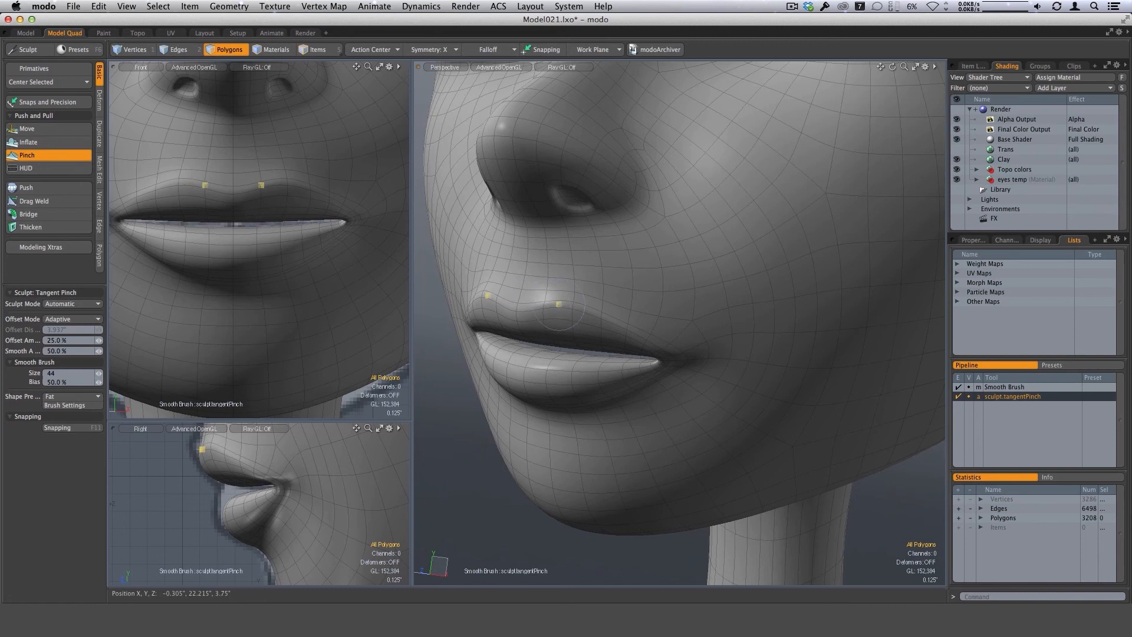
{"action": "left_click_drag", "start_coordinate": [663, 334], "coordinate": [619, 330], "text": "alt"}
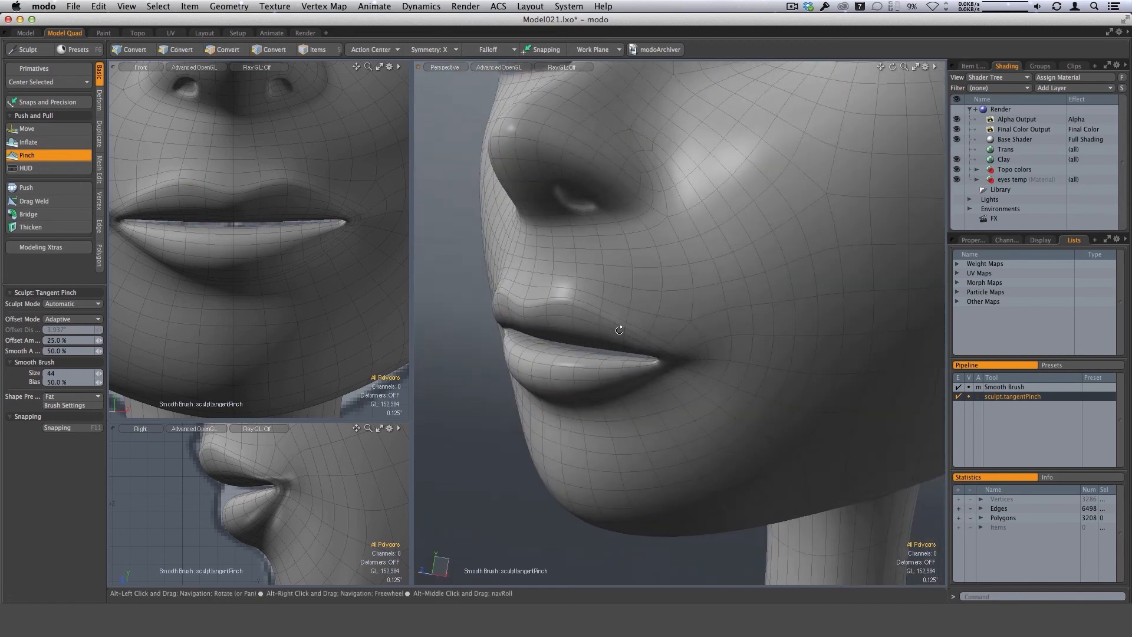
Hide the wireframe in the perspective view and examine the shape of the lips and mouth corner from several angles.
{"action": "key", "text": "ctrl+3"}
{"action": "left_click", "coordinate": [660, 355]}
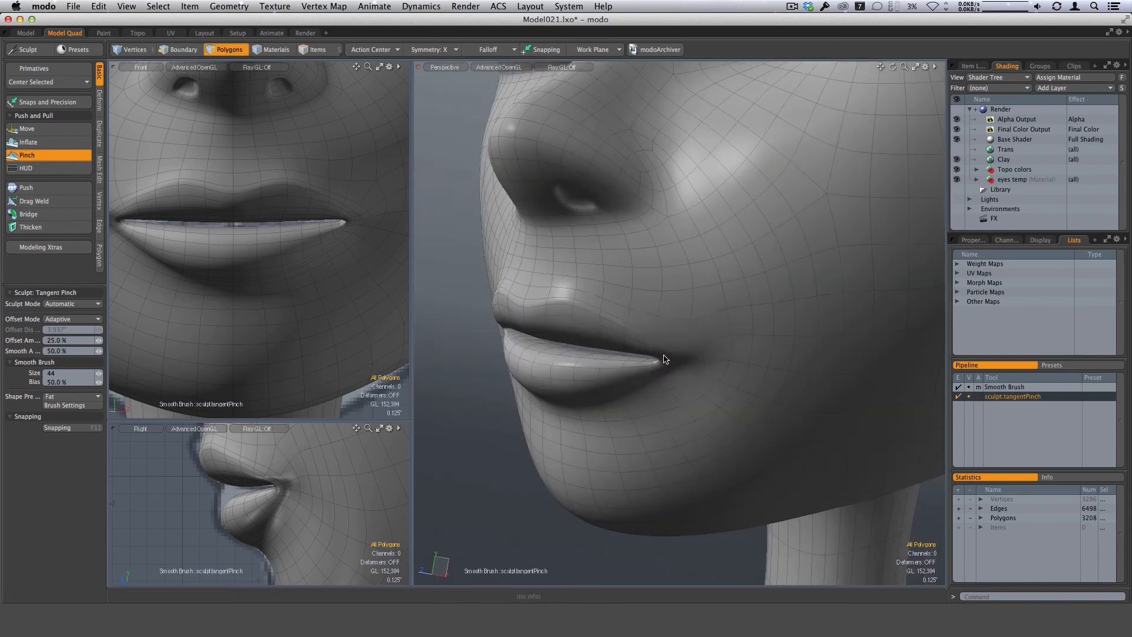
{"action": "mouse_move", "coordinate": [660, 432]}
{"action": "left_mouse_down", "text": "alt"}
{"action": "mouse_move", "coordinate": [582, 377]}
{"action": "mouse_move", "coordinate": [609, 322]}
{"action": "mouse_move", "coordinate": [599, 399]}
{"action": "mouse_move", "coordinate": [746, 334]}
{"action": "mouse_move", "coordinate": [662, 318]}
{"action": "mouse_move", "coordinate": [590, 327]}
{"action": "mouse_move", "coordinate": [591, 367]}
{"action": "mouse_move", "coordinate": [599, 298]}
{"action": "mouse_move", "coordinate": [632, 336]}
{"action": "mouse_move", "coordinate": [697, 350]}
{"action": "mouse_move", "coordinate": [725, 300]}
{"action": "mouse_move", "coordinate": [662, 329]}
{"action": "mouse_move", "coordinate": [592, 319]}
{"action": "mouse_move", "coordinate": [609, 367]}
{"action": "mouse_move", "coordinate": [731, 384]}
{"action": "mouse_move", "coordinate": [617, 354]}
{"action": "mouse_move", "coordinate": [732, 417]}
{"action": "mouse_move", "coordinate": [664, 369]}
{"action": "mouse_move", "coordinate": [672, 380]}
{"action": "left_mouse_up", "text": "alt"}
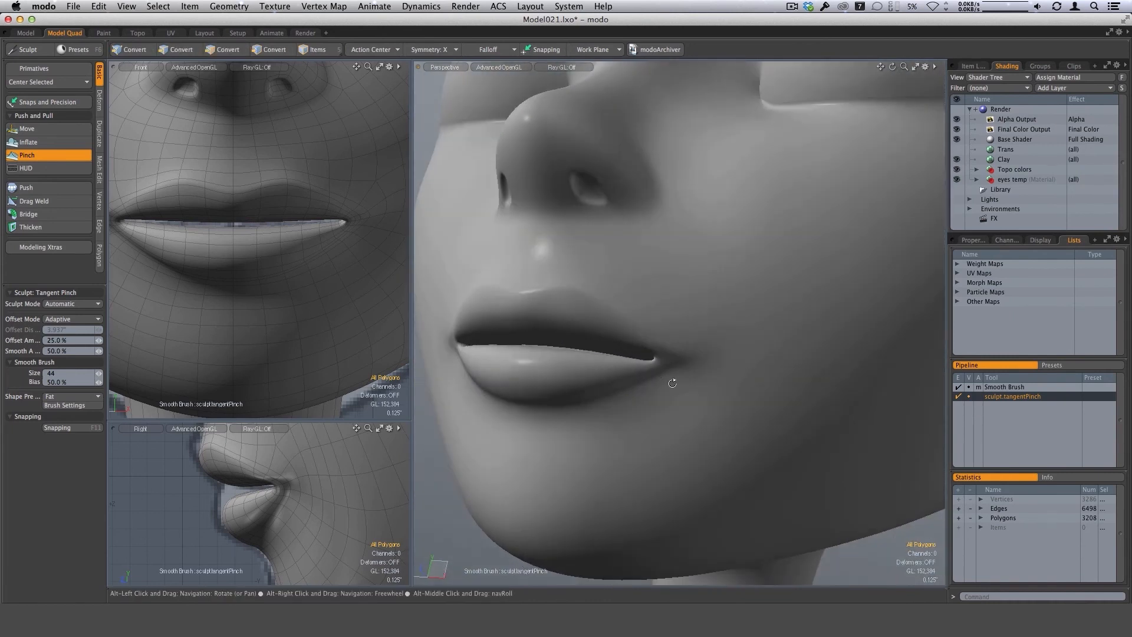
{"action": "right_click_drag", "start_coordinate": [667, 376], "coordinate": [669, 377]}
{"action": "mouse_move", "coordinate": [669, 378]}
{"action": "left_mouse_down", "text": "alt"}
{"action": "mouse_move", "coordinate": [706, 384]}
{"action": "mouse_move", "coordinate": [673, 363]}
{"action": "mouse_move", "coordinate": [651, 376]}
{"action": "mouse_move", "coordinate": [669, 352]}
{"action": "mouse_move", "coordinate": [642, 367]}
{"action": "mouse_move", "coordinate": [652, 358]}
{"action": "left_mouse_up", "text": "alt"}
{"action": "left_click_drag", "start_coordinate": [585, 391], "coordinate": [824, 297], "text": "alt"}
{"action": "left_click_drag", "start_coordinate": [650, 362], "coordinate": [678, 345], "text": "alt"}
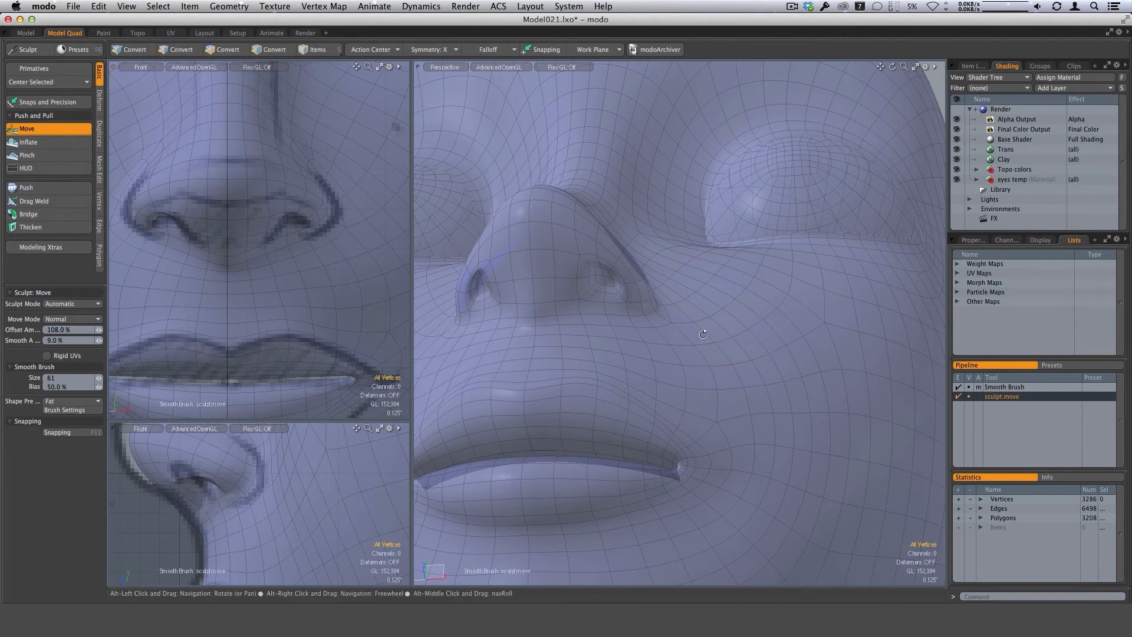
Reshape the nostril wing and the base of the nose with a size 61 Move brush.
{"action": "left_click_drag", "start_coordinate": [677, 340], "coordinate": [642, 381], "text": "alt"}
{"action": "left_click_drag", "start_coordinate": [660, 325], "coordinate": [662, 367], "text": "alt"}
{"action": "left_click_drag", "start_coordinate": [707, 329], "coordinate": [655, 353], "text": "alt"}
{"action": "mouse_move", "coordinate": [662, 301]}
{"action": "left_mouse_down", "text": "alt"}
{"action": "mouse_move", "coordinate": [646, 257]}
{"action": "mouse_move", "coordinate": [637, 281]}
{"action": "mouse_move", "coordinate": [613, 254]}
{"action": "mouse_move", "coordinate": [646, 280]}
{"action": "mouse_move", "coordinate": [436, 285]}
{"action": "left_mouse_up", "text": "alt"}
{"action": "mouse_move", "coordinate": [515, 284]}
{"action": "left_mouse_down", "text": "alt"}
{"action": "mouse_move", "coordinate": [657, 328]}
{"action": "mouse_move", "coordinate": [603, 287]}
{"action": "mouse_move", "coordinate": [676, 291]}
{"action": "left_mouse_up", "text": "alt"}
Tighten the crease around the nostril wing and its base with Pinch brush sizes 70 and 59.
{"action": "left_click", "coordinate": [40, 156]}
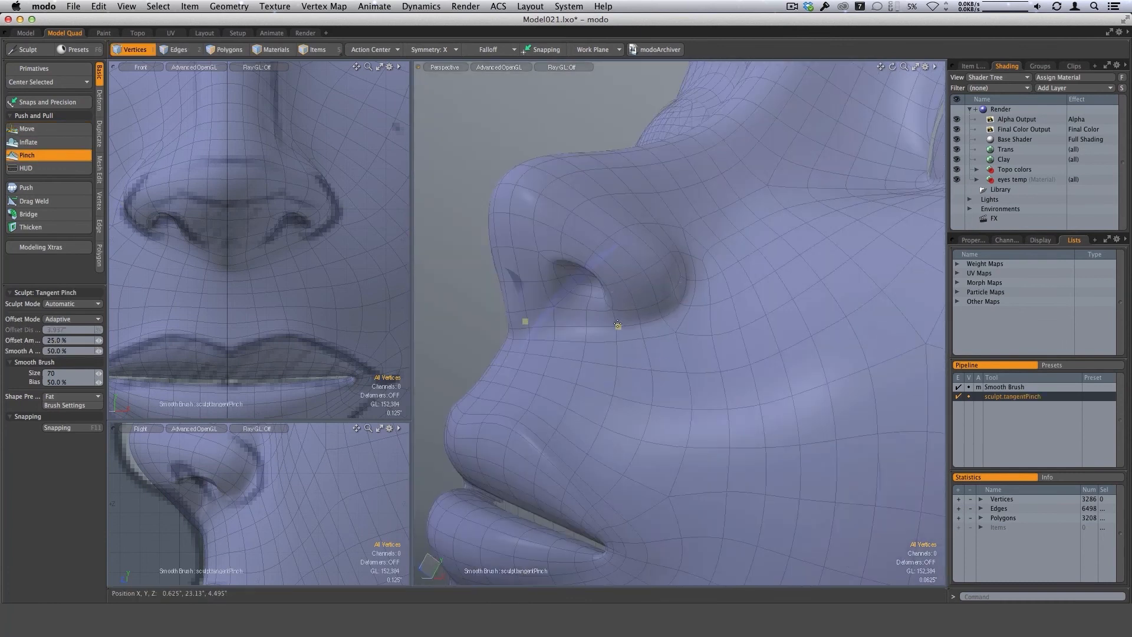
{"action": "right_click_drag", "start_coordinate": [676, 310], "coordinate": [679, 311]}
{"action": "right_click_drag", "start_coordinate": [692, 283], "coordinate": [693, 283]}
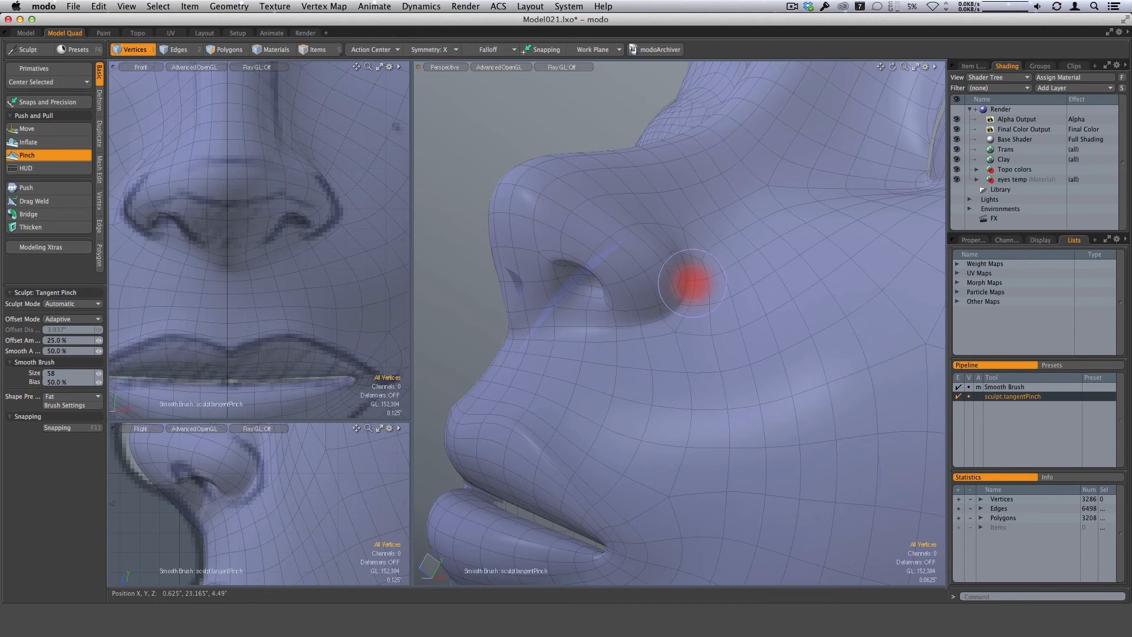
{"action": "right_click_drag", "start_coordinate": [692, 283], "coordinate": [681, 292]}
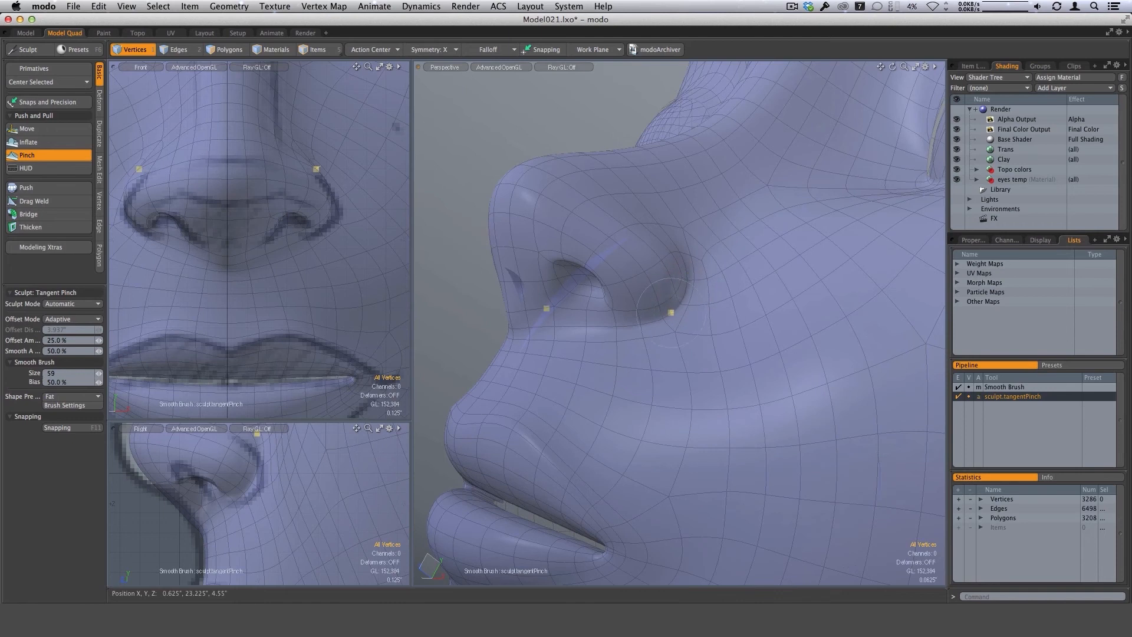
{"action": "mouse_move", "coordinate": [652, 322]}
{"action": "left_mouse_down", "text": "alt"}
{"action": "mouse_move", "coordinate": [595, 322]}
{"action": "mouse_move", "coordinate": [674, 319]}
{"action": "left_mouse_up", "text": "alt"}
{"action": "left_click_drag", "start_coordinate": [602, 325], "coordinate": [607, 391], "text": "alt"}
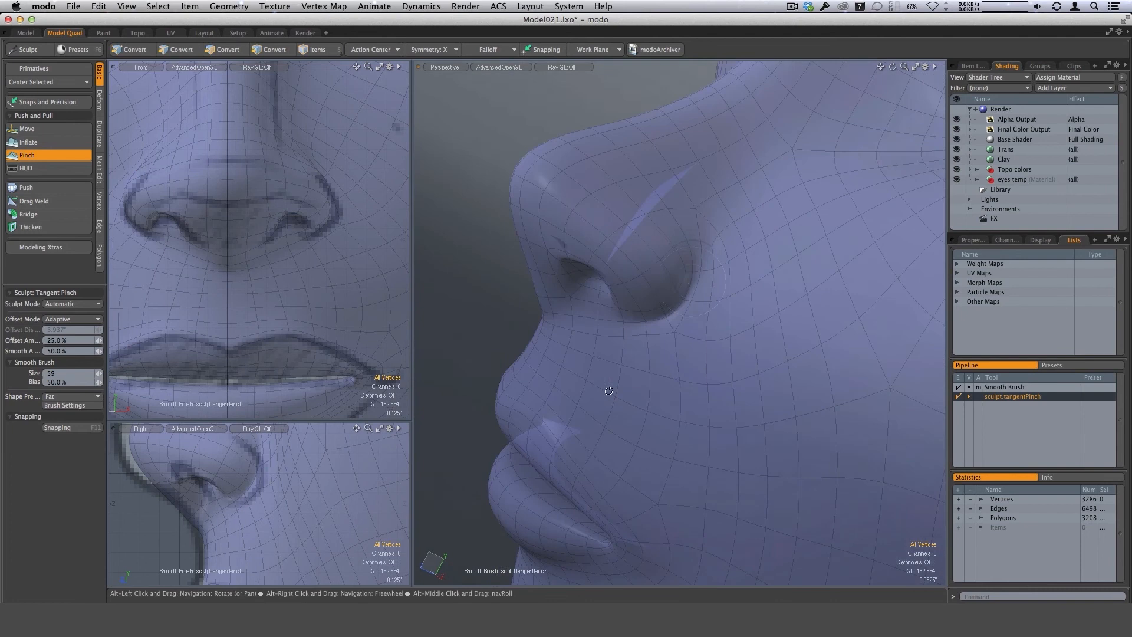
{"action": "left_click_drag", "start_coordinate": [650, 323], "coordinate": [715, 367], "text": "alt"}
With subdivision smoothing off, reposition the vertices where the nostril wing meets the cheek using a size 47 Move brush, and turn smoothing back on.
{"action": "key", "text": "Tab"}
{"action": "scroll", "coordinate": [681, 364], "scroll_direction": "up", "scroll_amount": 5}
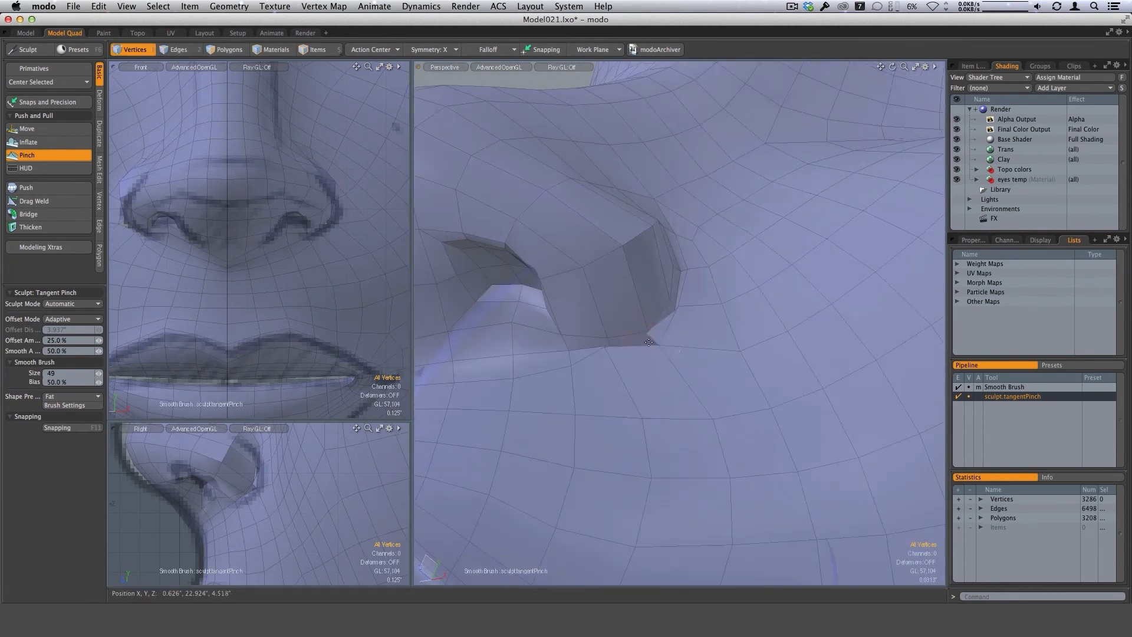
{"action": "mouse_move", "coordinate": [649, 343]}
{"action": "left_mouse_down", "text": "alt"}
{"action": "mouse_move", "coordinate": [624, 358]}
{"action": "mouse_move", "coordinate": [704, 351]}
{"action": "mouse_move", "coordinate": [698, 369]}
{"action": "mouse_move", "coordinate": [665, 379]}
{"action": "mouse_move", "coordinate": [672, 354]}
{"action": "mouse_move", "coordinate": [660, 357]}
{"action": "mouse_move", "coordinate": [678, 374]}
{"action": "mouse_move", "coordinate": [680, 420]}
{"action": "left_mouse_up", "text": "alt"}
{"action": "left_click", "coordinate": [36, 128]}
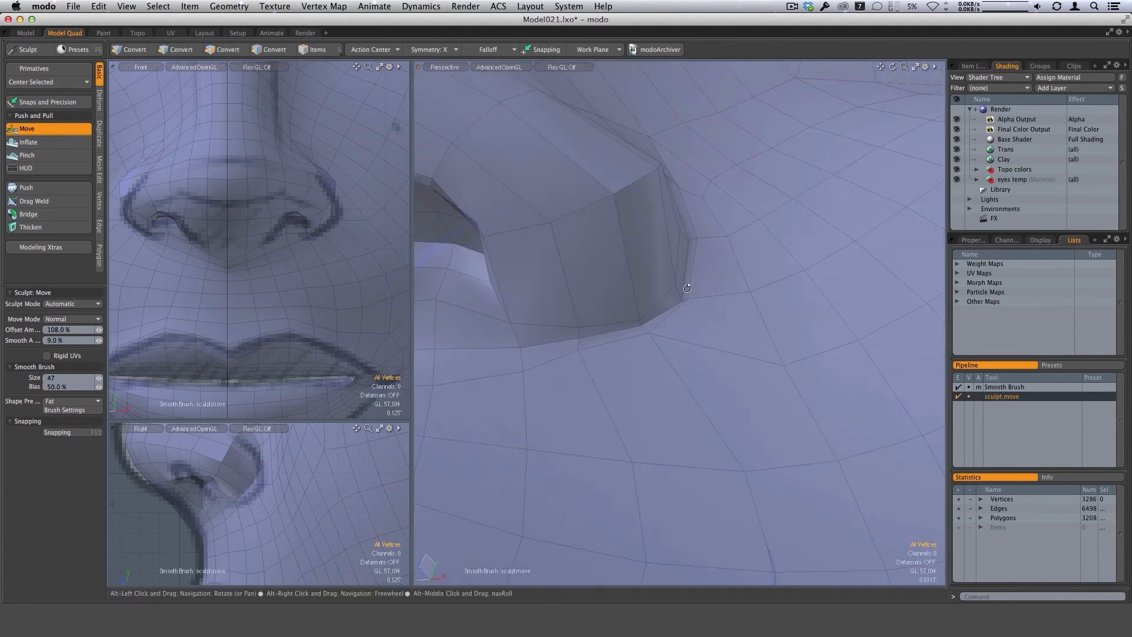
{"action": "left_click_drag", "start_coordinate": [688, 291], "coordinate": [688, 292], "text": "alt"}
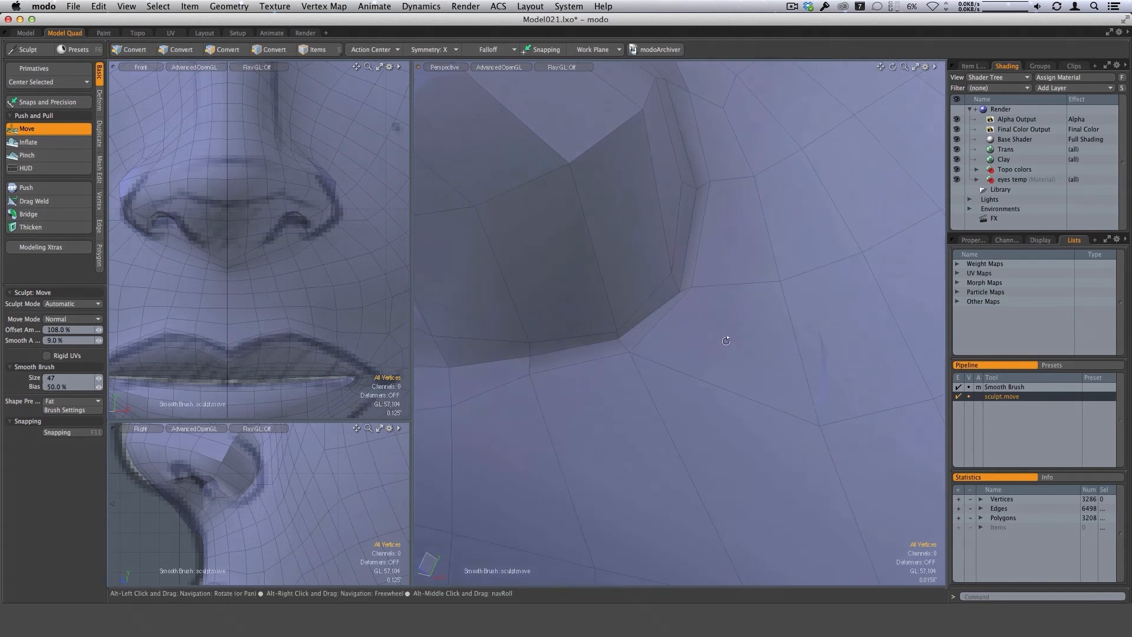
{"action": "left_click_drag", "start_coordinate": [722, 340], "coordinate": [706, 289], "text": "alt"}
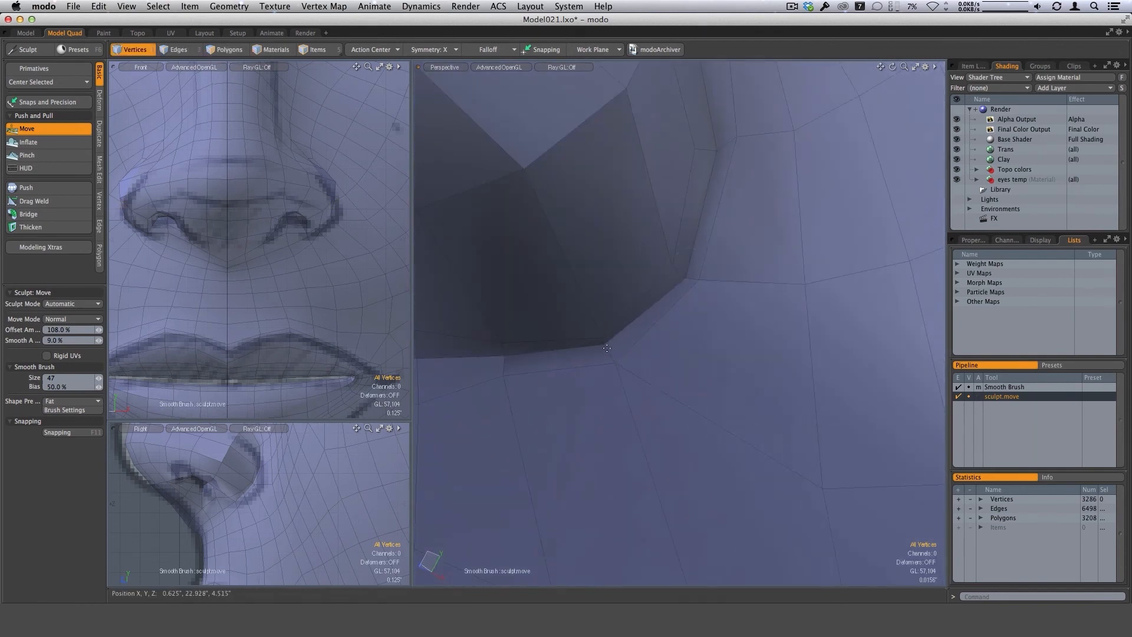
{"action": "left_click_drag", "start_coordinate": [622, 355], "coordinate": [707, 296], "text": "alt"}
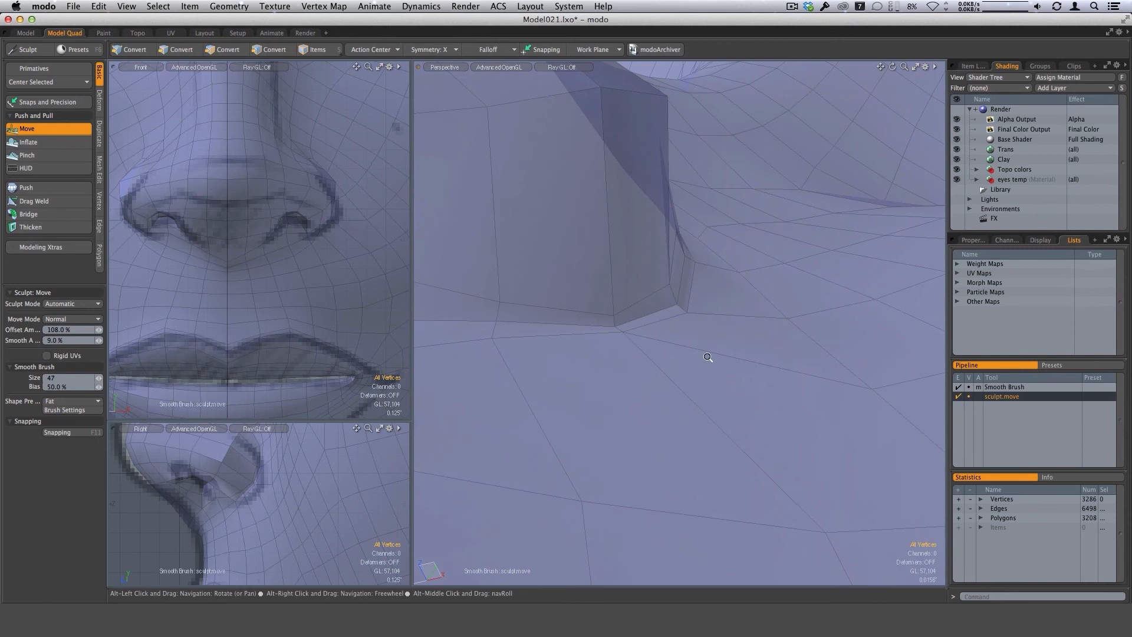
{"action": "mouse_move", "coordinate": [708, 356]}
{"action": "left_mouse_down", "text": "ctrl+alt"}
{"action": "mouse_move", "coordinate": [626, 348]}
{"action": "mouse_move", "coordinate": [608, 416]}
{"action": "mouse_move", "coordinate": [700, 413]}
{"action": "mouse_move", "coordinate": [718, 372]}
{"action": "mouse_move", "coordinate": [708, 383]}
{"action": "mouse_move", "coordinate": [667, 345]}
{"action": "left_mouse_up", "text": "ctrl+alt"}
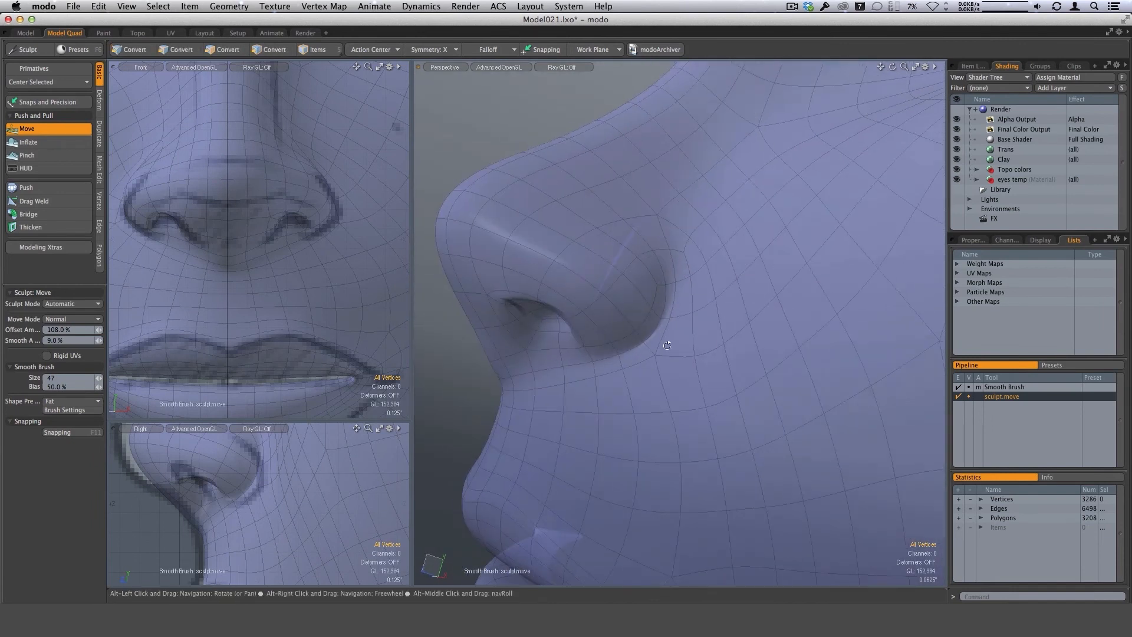
Drop the Move brush, examine the nose surface with the wireframe hidden, and show the wireframe again.
{"action": "key", "text": "space"}
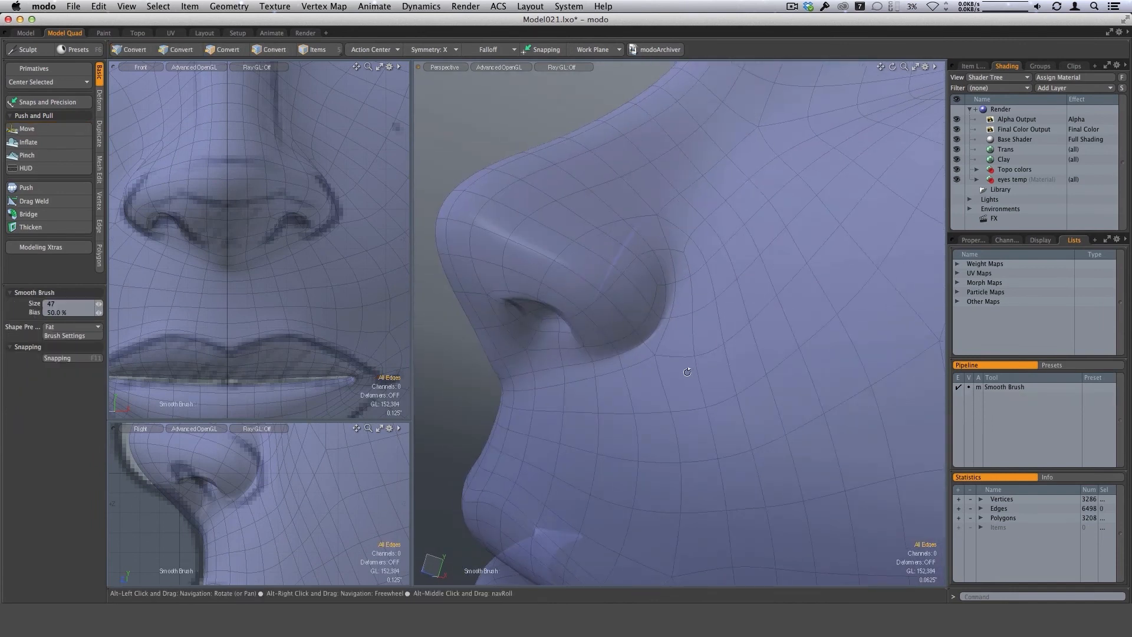
{"action": "key", "text": "ctrl+3"}
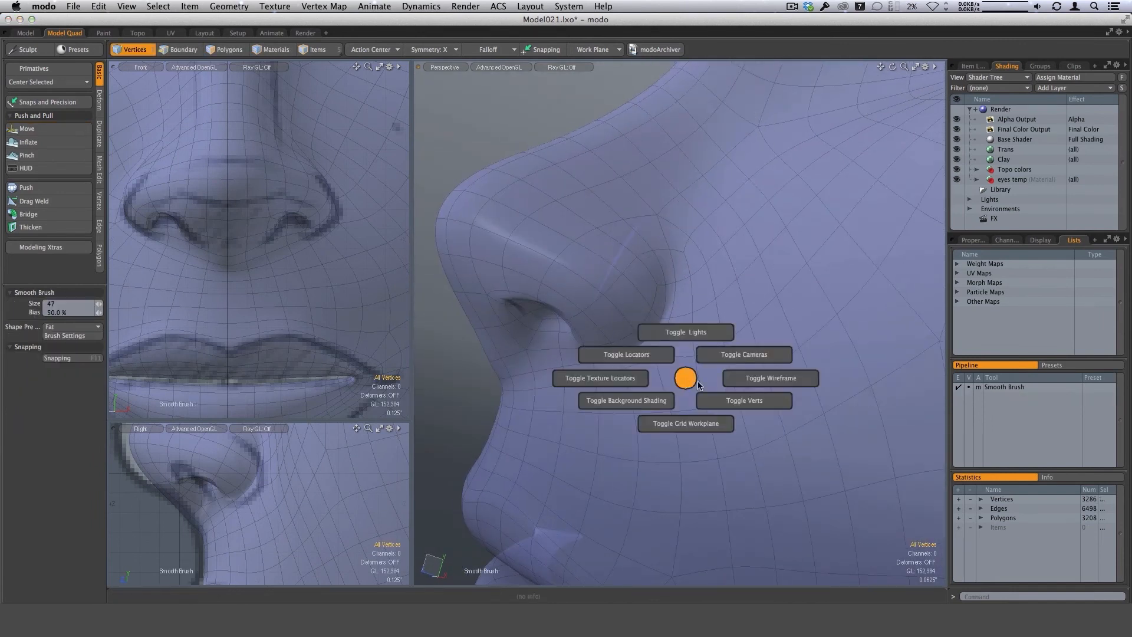
{"action": "left_click", "coordinate": [735, 378]}
{"action": "left_click_drag", "start_coordinate": [735, 381], "coordinate": [686, 376], "text": "alt"}
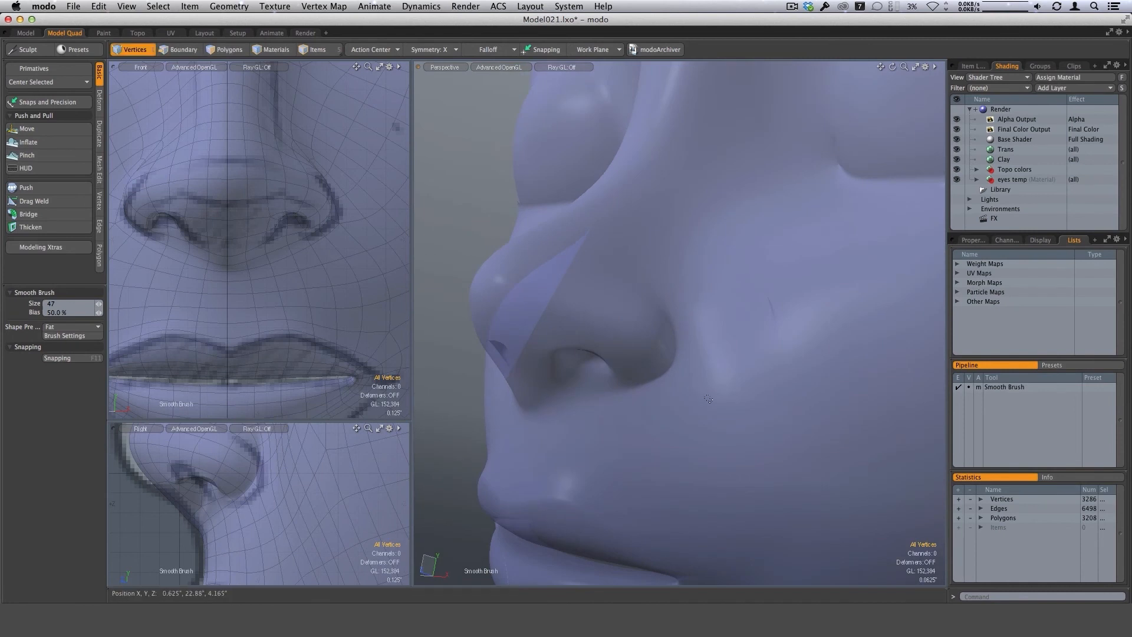
{"action": "key", "text": "ctrl+3"}
{"action": "left_click", "coordinate": [756, 407]}
{"action": "left_click_drag", "start_coordinate": [756, 407], "coordinate": [720, 359], "text": "alt"}
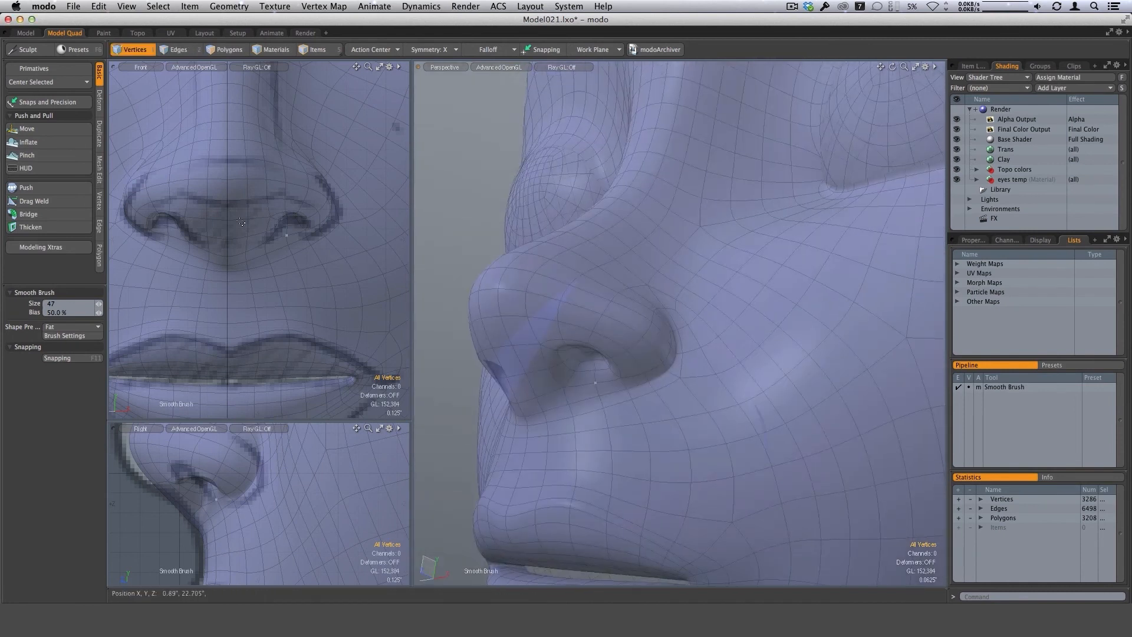
{"action": "left_click_drag", "start_coordinate": [651, 384], "coordinate": [692, 402], "text": "alt"}
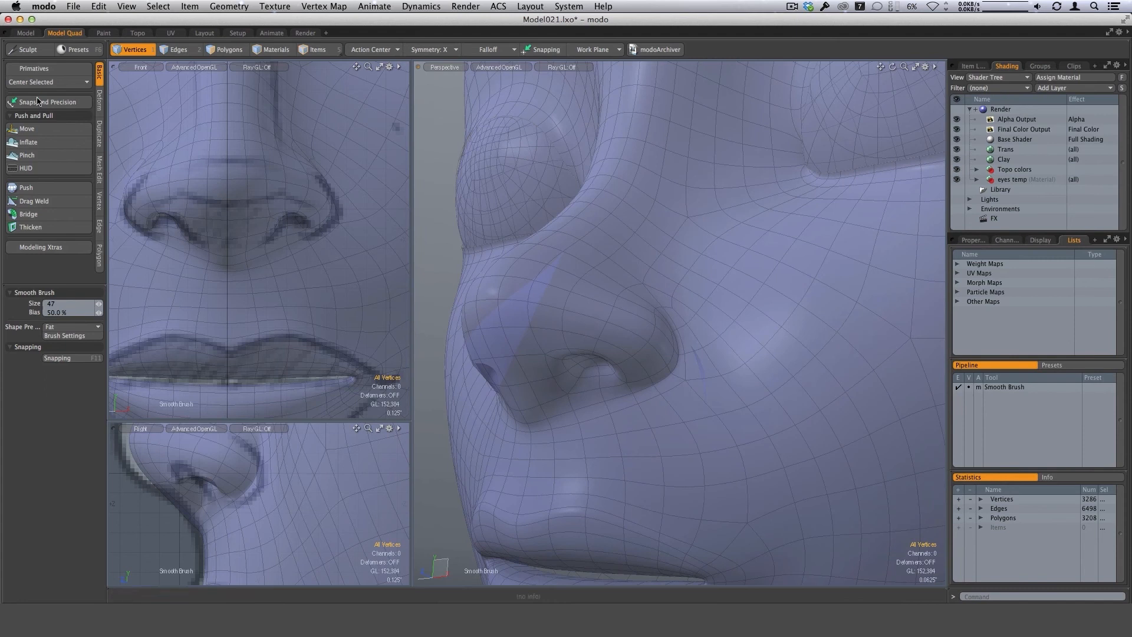
Round out the nostril opening from below with a size 41 Move brush.
{"action": "left_click", "coordinate": [27, 129]}
{"action": "left_click_drag", "start_coordinate": [576, 390], "coordinate": [611, 294], "text": "alt"}
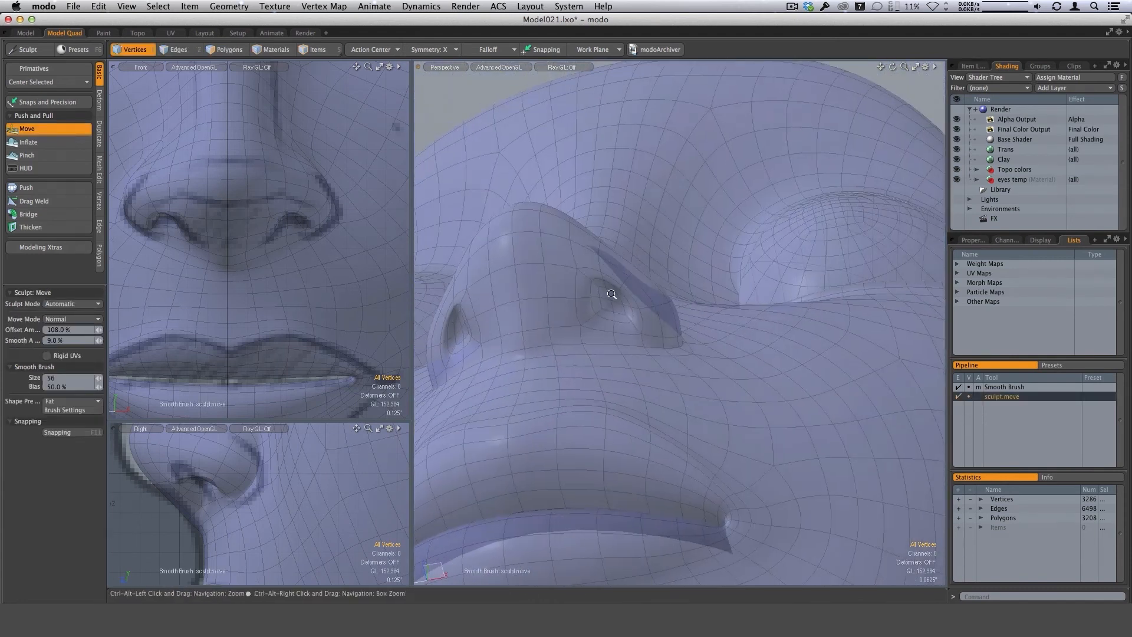
{"action": "scroll", "coordinate": [605, 301], "scroll_direction": "up", "scroll_amount": 2}
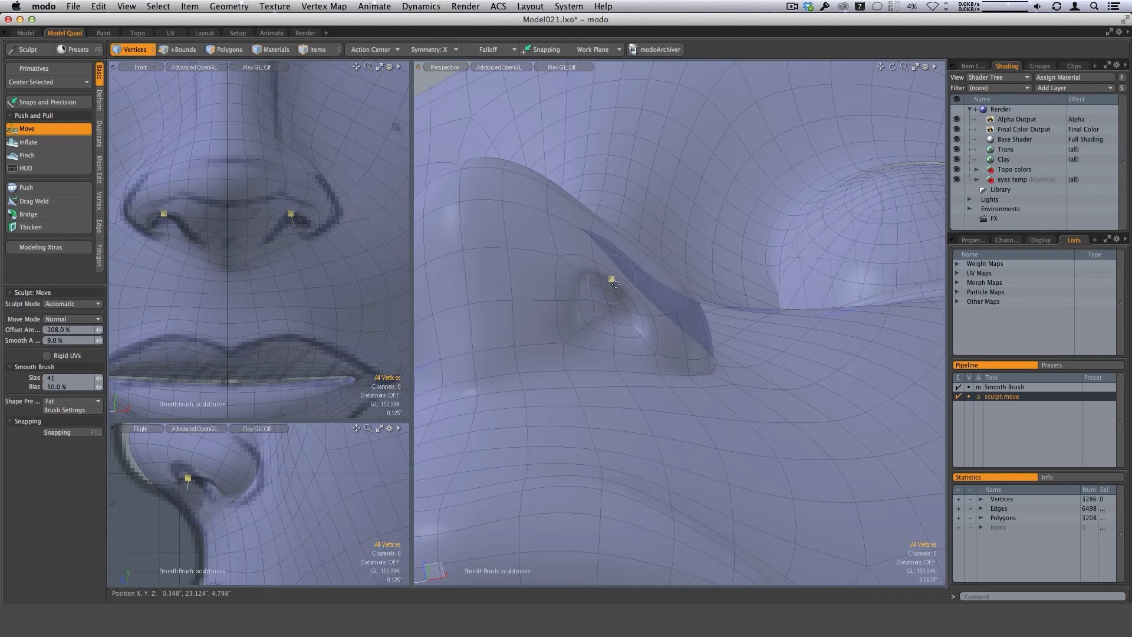
{"action": "left_click_drag", "start_coordinate": [616, 284], "coordinate": [613, 316], "text": "alt"}
{"action": "scroll", "coordinate": [677, 354], "scroll_direction": "down", "scroll_amount": 3}
{"action": "mouse_move", "coordinate": [677, 354]}
{"action": "left_mouse_down", "text": "alt"}
{"action": "mouse_move", "coordinate": [619, 316]}
{"action": "mouse_move", "coordinate": [628, 346]}
{"action": "mouse_move", "coordinate": [622, 320]}
{"action": "left_mouse_up", "text": "alt"}
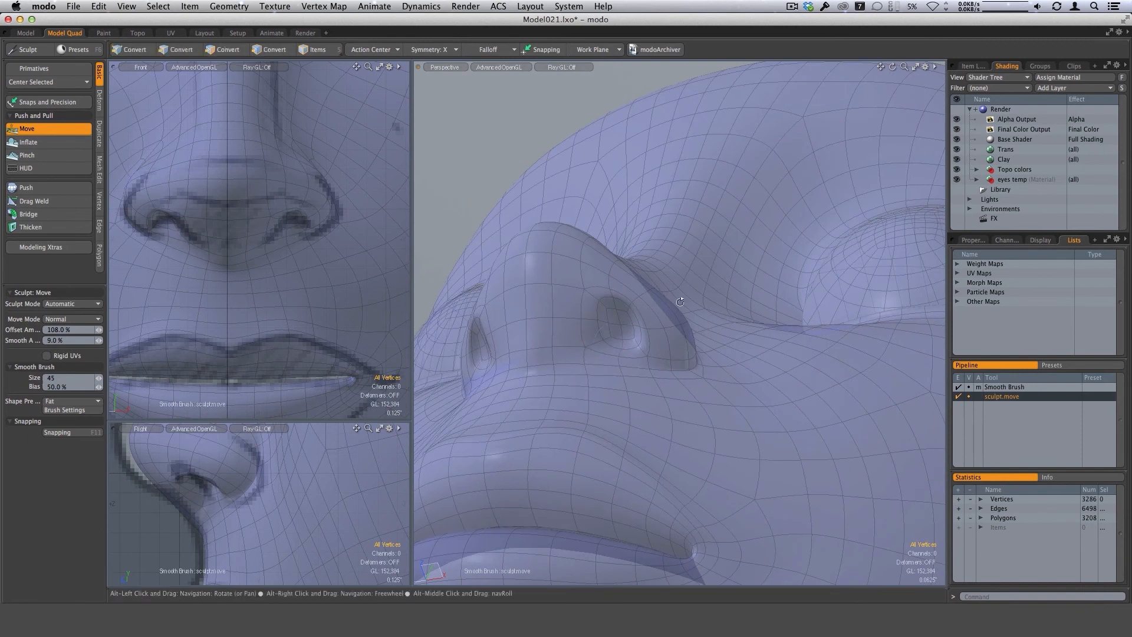
Reshape the underside of the nose and the base of the septum with Move brush sizes 45 and 63.
{"action": "left_click_drag", "start_coordinate": [624, 346], "coordinate": [589, 506], "text": "alt"}
{"action": "left_click_drag", "start_coordinate": [624, 379], "coordinate": [679, 365], "text": "alt"}
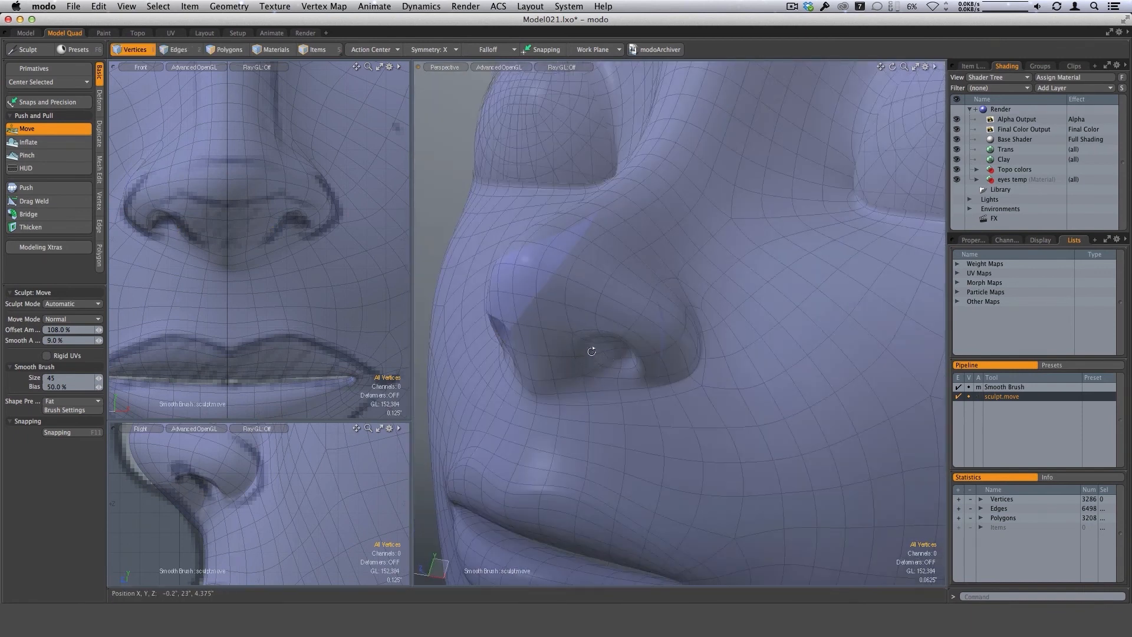
{"action": "left_click_drag", "start_coordinate": [592, 352], "coordinate": [551, 436], "text": "alt"}
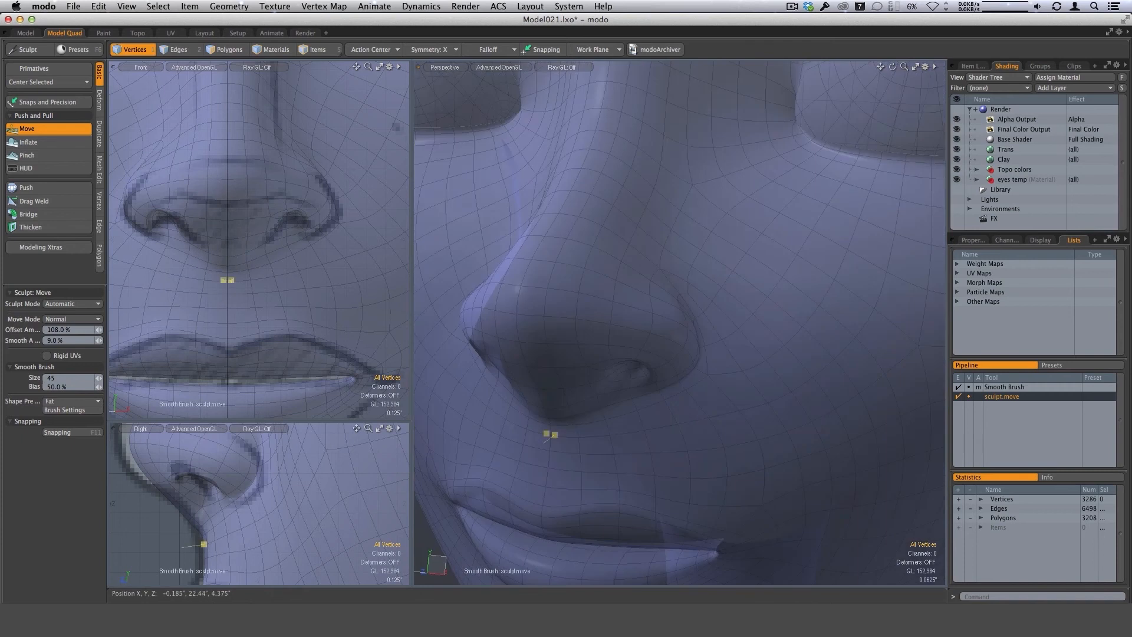
{"action": "right_click_drag", "start_coordinate": [577, 398], "coordinate": [583, 398]}
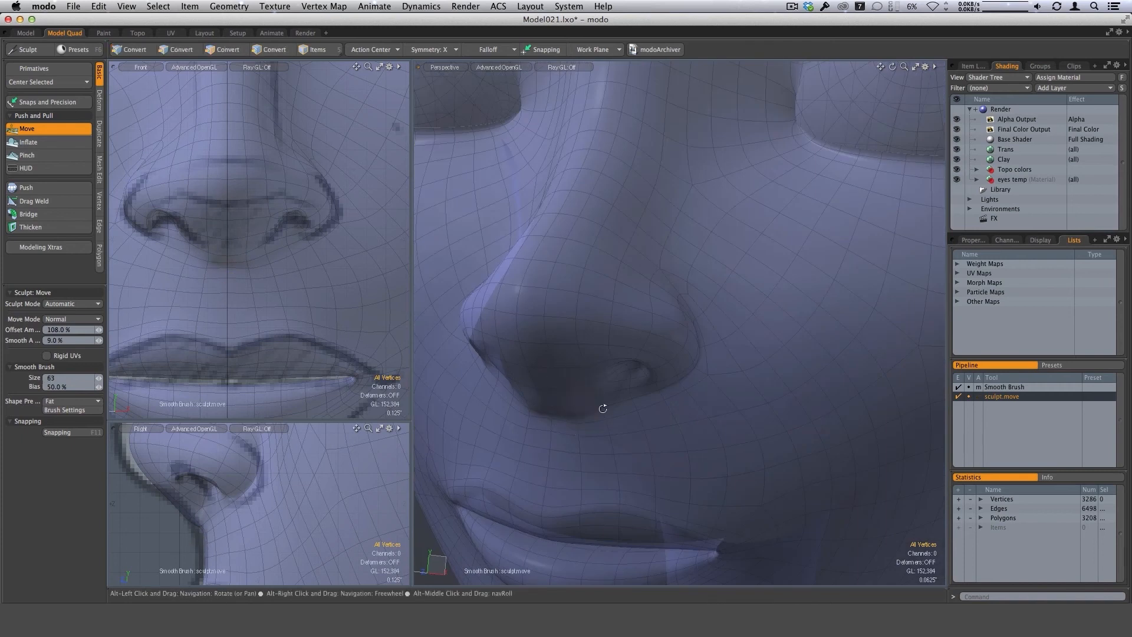
{"action": "left_click_drag", "start_coordinate": [602, 407], "coordinate": [538, 395], "text": "alt"}
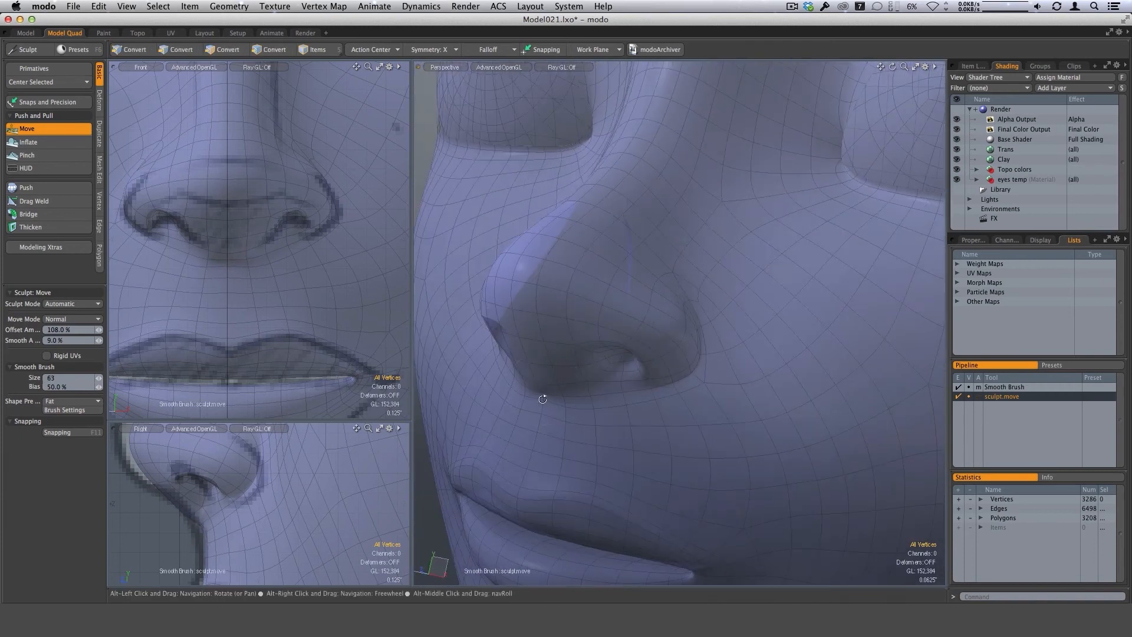
Refine the profile where the nose base meets the upper lip in the side view with a size 61 Move brush.
{"action": "left_click_drag", "start_coordinate": [312, 495], "coordinate": [371, 545], "text": "alt"}
{"action": "mouse_move", "coordinate": [370, 546]}
{"action": "left_mouse_down", "text": "ctrl+alt"}
{"action": "mouse_move", "coordinate": [318, 544]}
{"action": "mouse_move", "coordinate": [348, 540]}
{"action": "left_mouse_up", "text": "ctrl+alt"}
{"action": "mouse_move", "coordinate": [228, 492]}
{"action": "right_mouse_down"}
{"action": "mouse_move", "coordinate": [242, 491]}
{"action": "mouse_move", "coordinate": [228, 492]}
{"action": "right_mouse_up"}
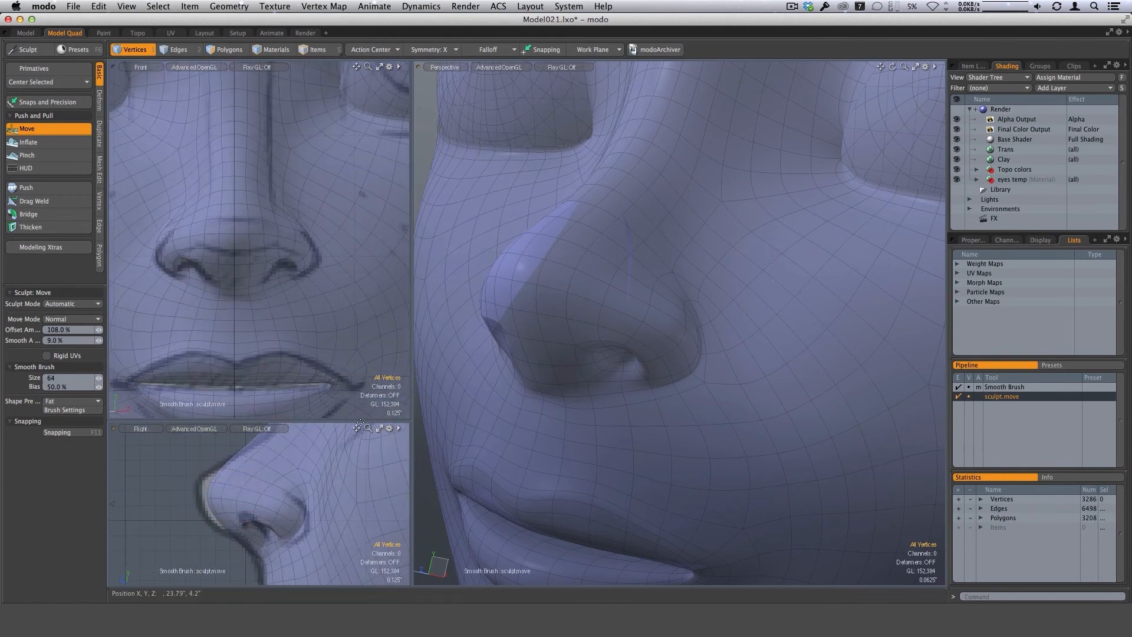
{"action": "left_click_drag", "start_coordinate": [410, 421], "coordinate": [493, 240]}
{"action": "left_click_drag", "start_coordinate": [374, 369], "coordinate": [344, 396], "text": "alt"}
{"action": "right_click_drag", "start_coordinate": [292, 380], "coordinate": [306, 379]}
{"action": "right_click_drag", "start_coordinate": [232, 432], "coordinate": [227, 432]}
{"action": "left_click_drag", "start_coordinate": [231, 429], "coordinate": [230, 429]}
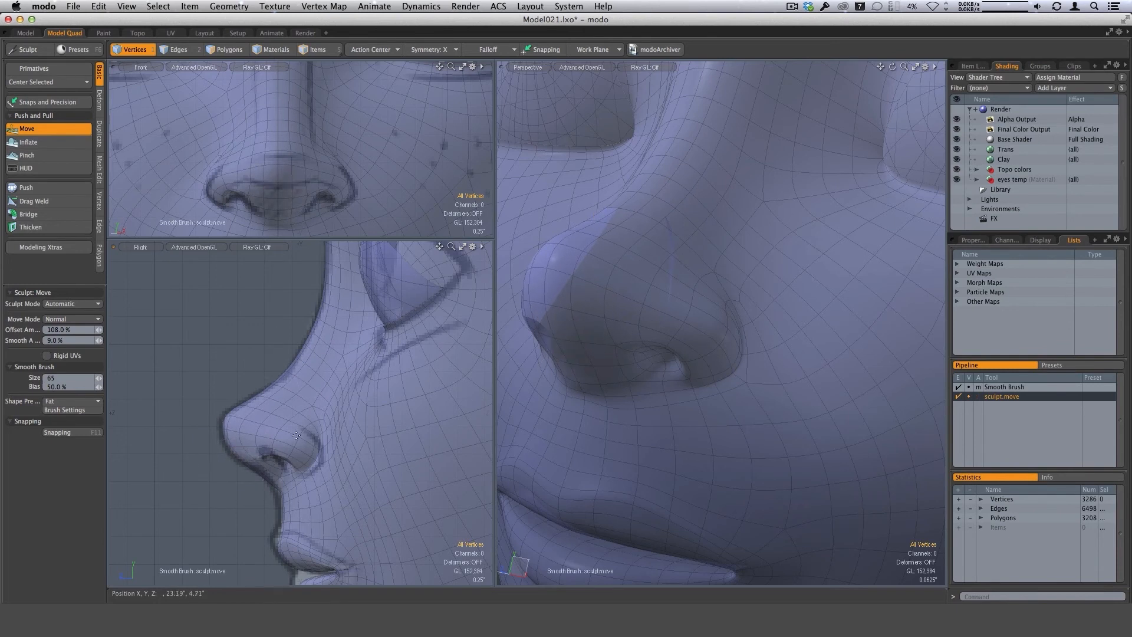
{"action": "scroll", "coordinate": [265, 490], "scroll_direction": "up", "scroll_amount": 2}
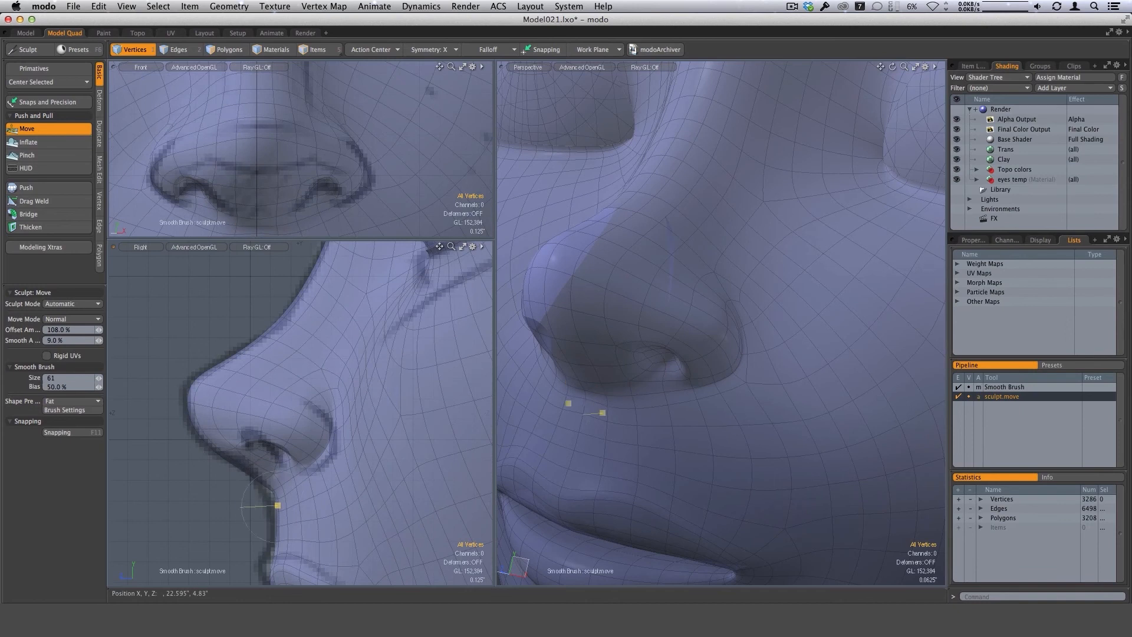
Reshape the sides of the nose tip from below with a size 66 Move brush.
{"action": "left_click_drag", "start_coordinate": [589, 387], "coordinate": [690, 186], "text": "alt"}
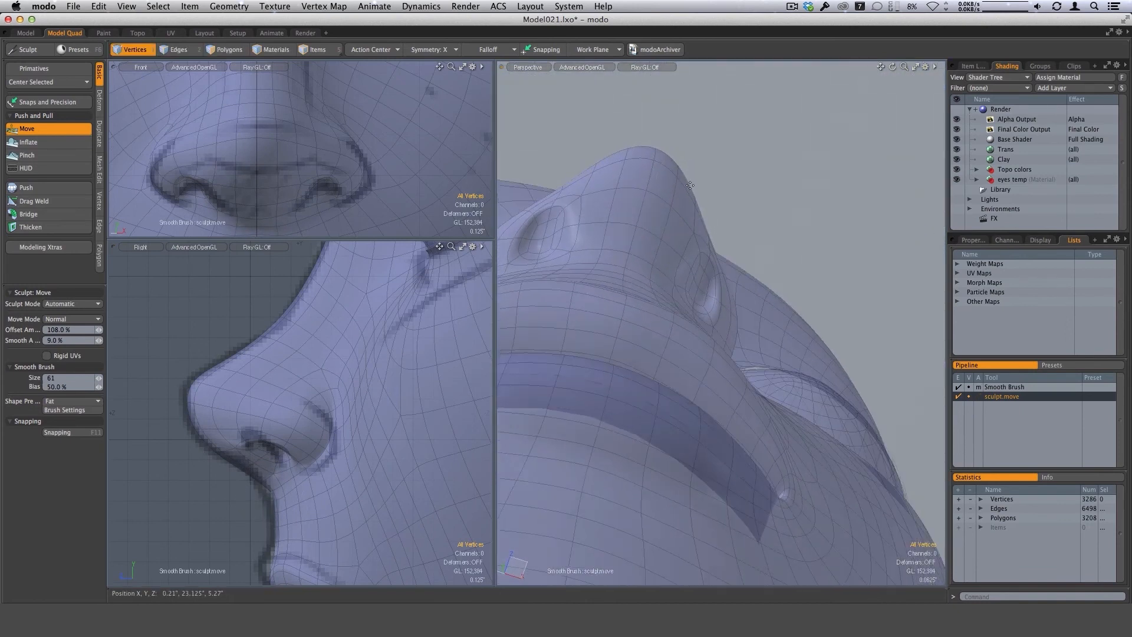
{"action": "right_click_drag", "start_coordinate": [698, 193], "coordinate": [701, 192]}
{"action": "mouse_move", "coordinate": [699, 194]}
{"action": "left_mouse_down", "text": "alt"}
{"action": "mouse_move", "coordinate": [700, 205]}
{"action": "mouse_move", "coordinate": [673, 192]}
{"action": "left_mouse_up", "text": "alt"}
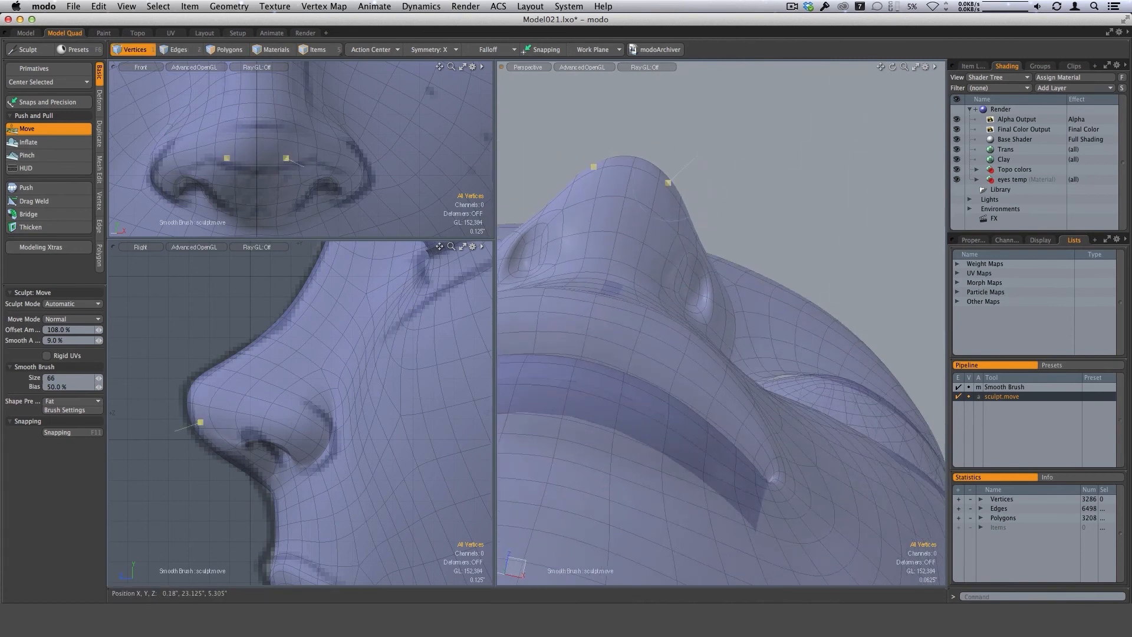
Examine the whole head and its profile with the Trans material hidden, and show the material again.
{"action": "mouse_move", "coordinate": [669, 183]}
{"action": "left_mouse_down", "text": "alt"}
{"action": "mouse_move", "coordinate": [676, 358]}
{"action": "mouse_move", "coordinate": [590, 321]}
{"action": "mouse_move", "coordinate": [590, 297]}
{"action": "mouse_move", "coordinate": [537, 323]}
{"action": "mouse_move", "coordinate": [653, 286]}
{"action": "mouse_move", "coordinate": [618, 244]}
{"action": "mouse_move", "coordinate": [791, 187]}
{"action": "mouse_move", "coordinate": [646, 189]}
{"action": "mouse_move", "coordinate": [667, 204]}
{"action": "mouse_move", "coordinate": [631, 406]}
{"action": "mouse_move", "coordinate": [672, 366]}
{"action": "mouse_move", "coordinate": [663, 307]}
{"action": "mouse_move", "coordinate": [678, 277]}
{"action": "mouse_move", "coordinate": [675, 422]}
{"action": "left_mouse_up", "text": "alt"}
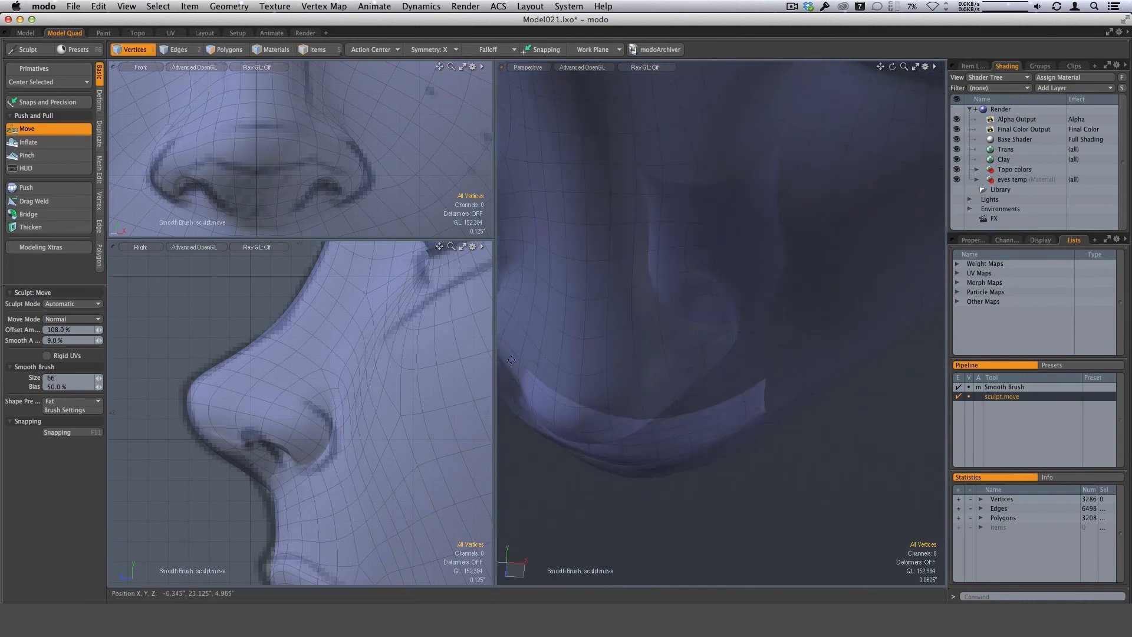
{"action": "mouse_move", "coordinate": [550, 307]}
{"action": "left_mouse_down", "text": "alt"}
{"action": "mouse_move", "coordinate": [627, 430]}
{"action": "mouse_move", "coordinate": [696, 261]}
{"action": "mouse_move", "coordinate": [725, 369]}
{"action": "mouse_move", "coordinate": [726, 348]}
{"action": "mouse_move", "coordinate": [678, 321]}
{"action": "mouse_move", "coordinate": [709, 323]}
{"action": "mouse_move", "coordinate": [665, 320]}
{"action": "mouse_move", "coordinate": [693, 395]}
{"action": "mouse_move", "coordinate": [710, 379]}
{"action": "mouse_move", "coordinate": [689, 381]}
{"action": "left_mouse_up", "text": "alt"}
{"action": "left_click_drag", "start_coordinate": [688, 381], "coordinate": [672, 397], "text": "alt"}
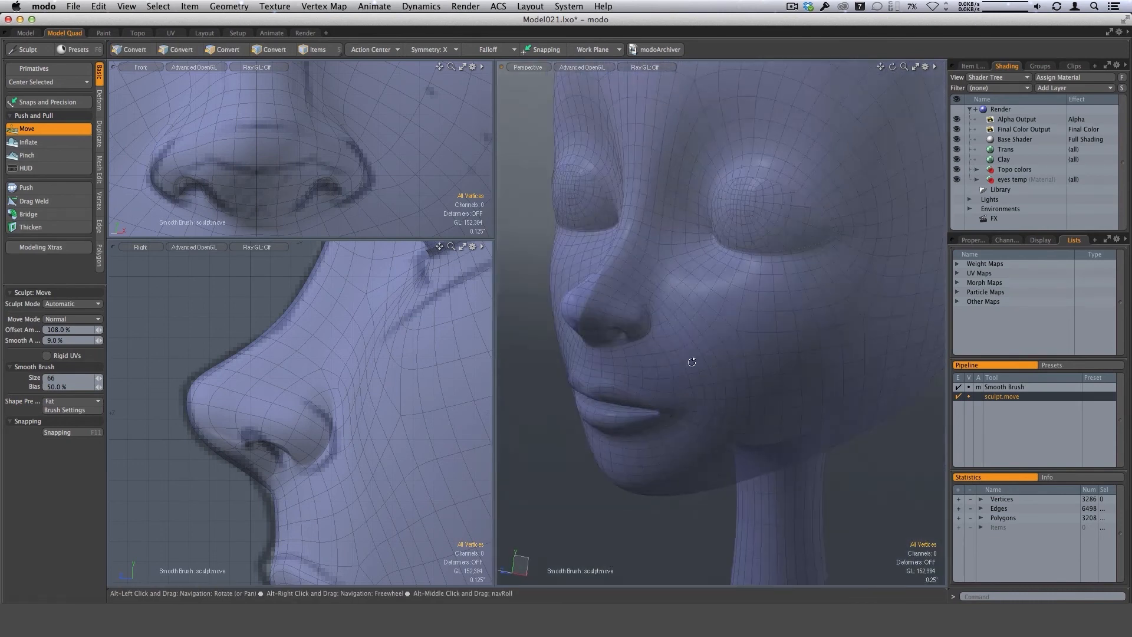
{"action": "left_click_drag", "start_coordinate": [731, 317], "coordinate": [640, 424], "text": "alt+shift"}
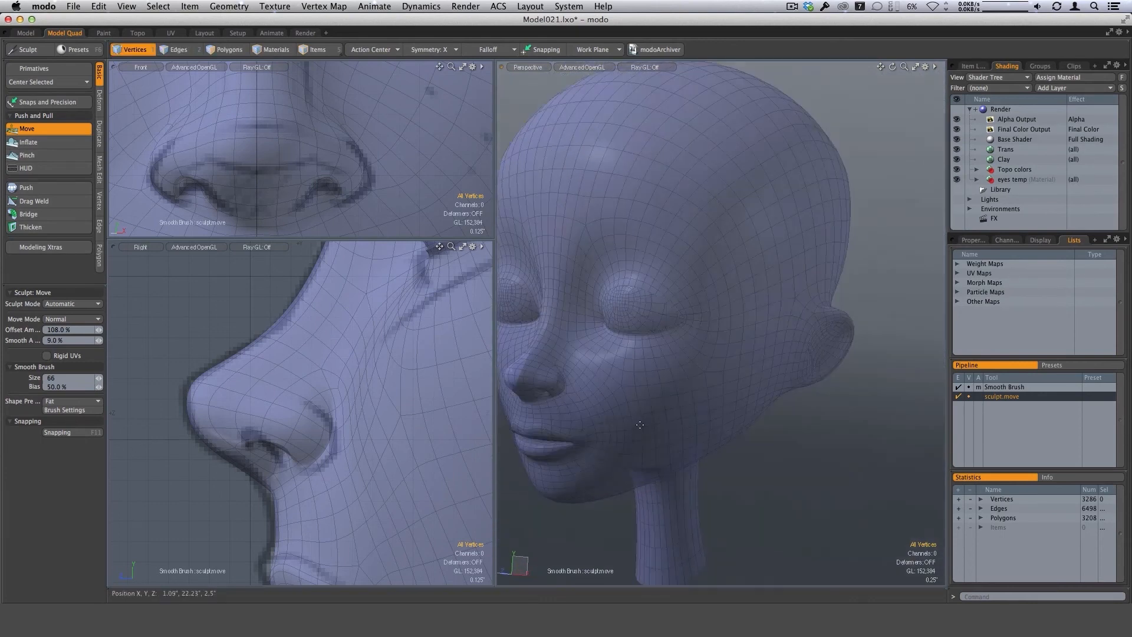
{"action": "left_click_drag", "start_coordinate": [493, 238], "coordinate": [378, 357]}
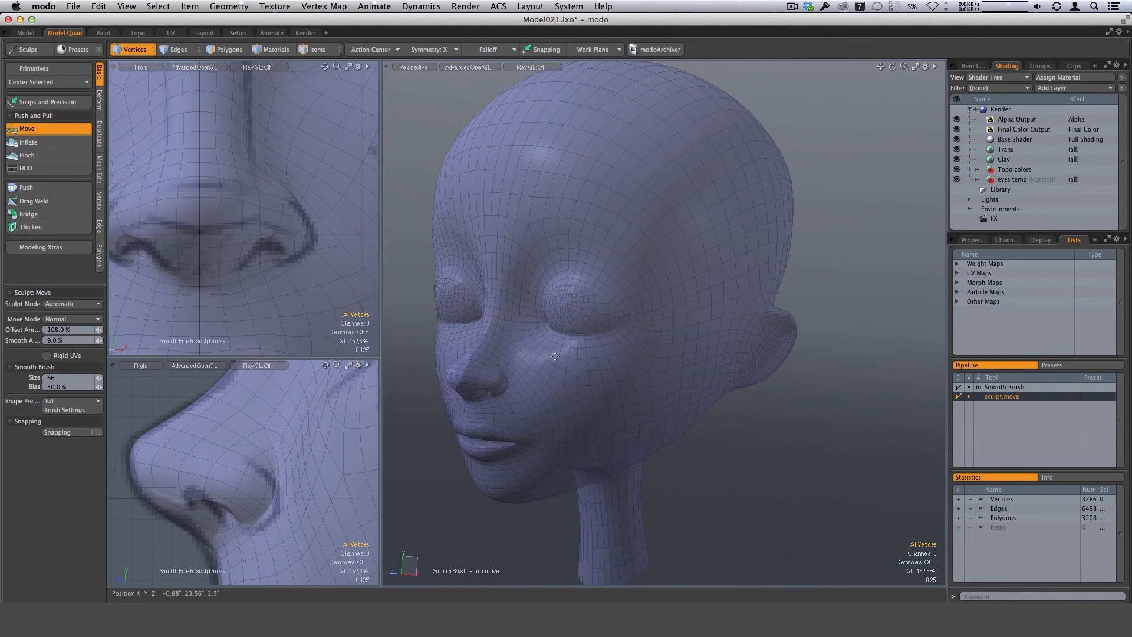
{"action": "left_click_drag", "start_coordinate": [669, 367], "coordinate": [643, 394], "text": "ctrl+alt"}
{"action": "left_click_drag", "start_coordinate": [753, 412], "coordinate": [758, 417], "text": "alt"}
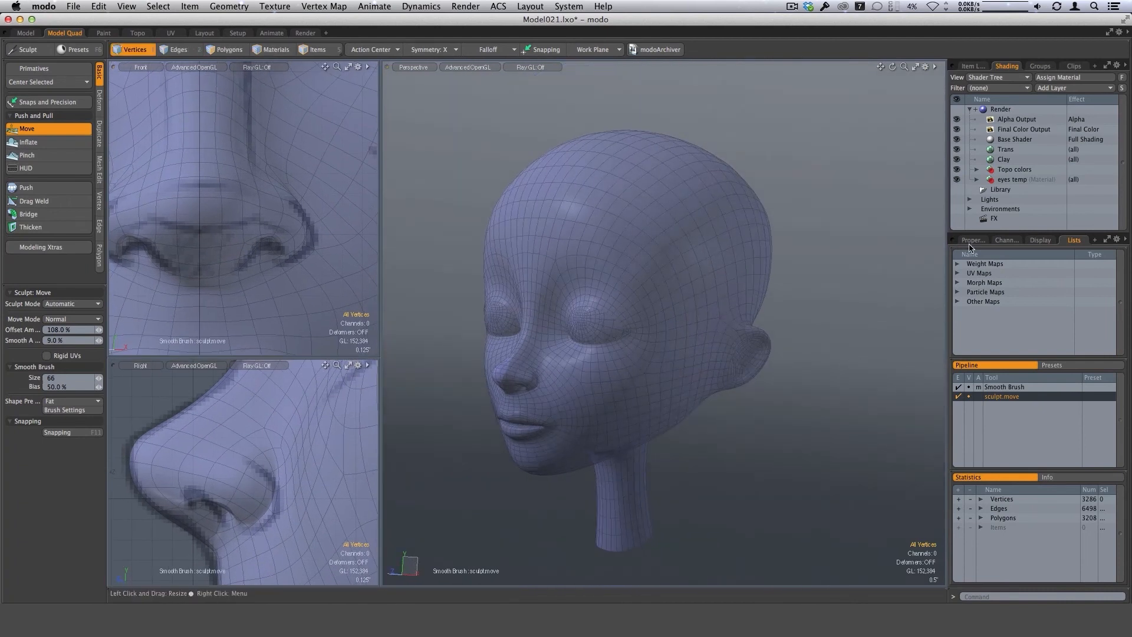
{"action": "left_click", "coordinate": [956, 149]}
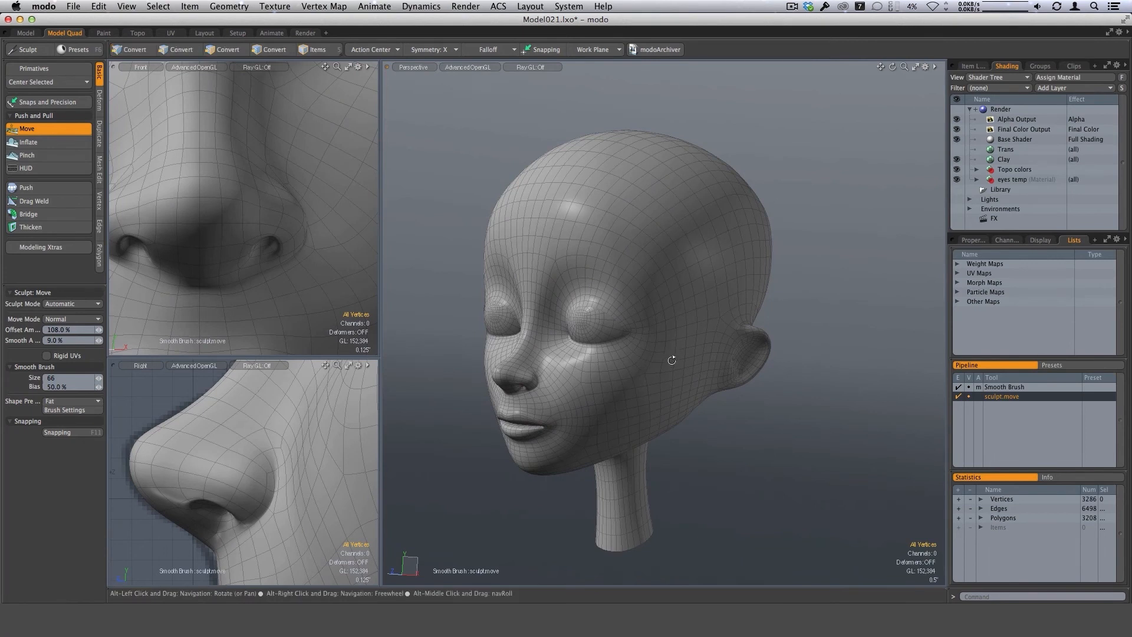
{"action": "left_click_drag", "start_coordinate": [670, 354], "coordinate": [472, 295], "text": "alt"}
{"action": "key", "text": "ctrl+space"}
{"action": "left_click", "coordinate": [915, 66]}
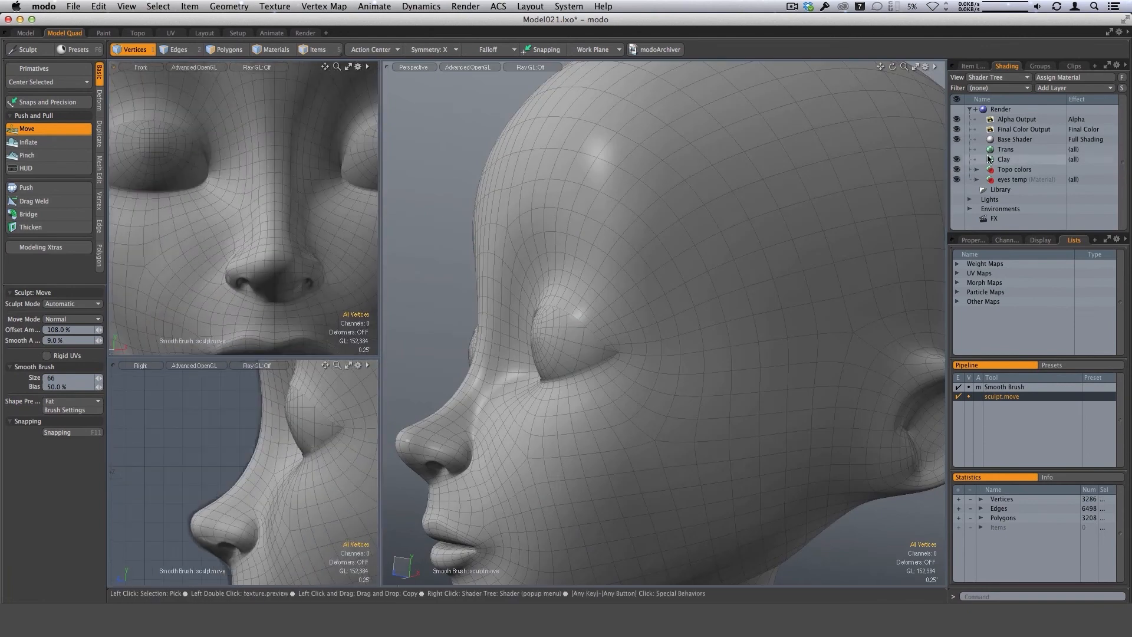
{"action": "left_click", "coordinate": [957, 150]}
Leave the Move brush and mark polygon strips above the upper eyelid to compare them with the reference drawing.
{"action": "mouse_move", "coordinate": [329, 241]}
{"action": "left_mouse_down", "text": "ctrl+alt"}
{"action": "mouse_move", "coordinate": [303, 249]}
{"action": "mouse_move", "coordinate": [336, 242]}
{"action": "left_mouse_up", "text": "ctrl+alt"}
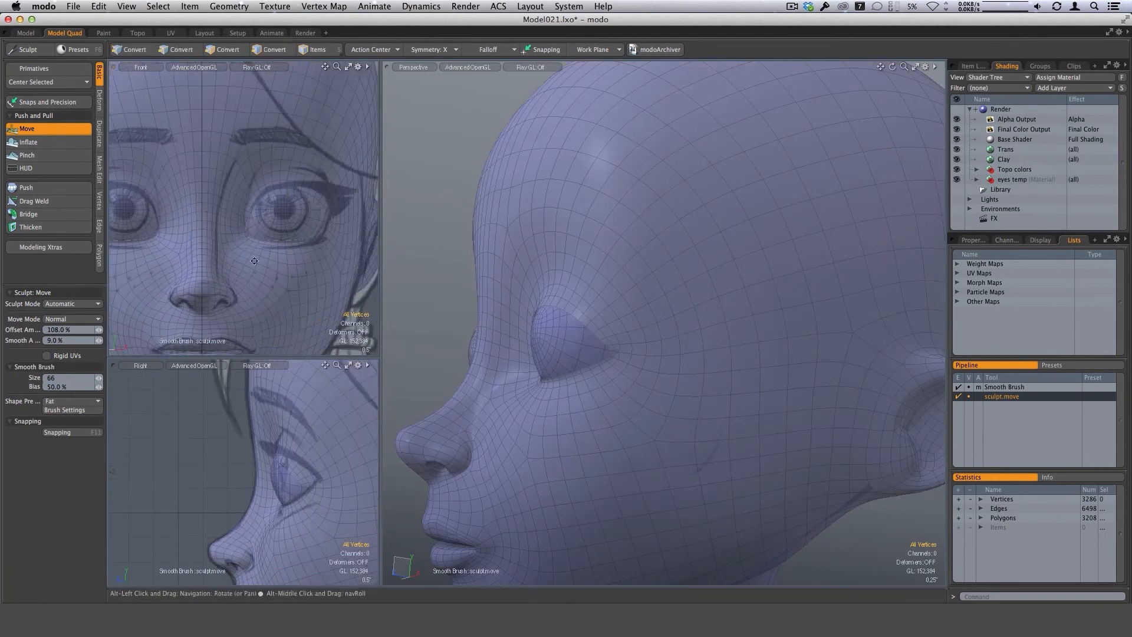
{"action": "key", "text": "space"}
{"action": "key", "text": "space"}
{"action": "key", "text": "space"}
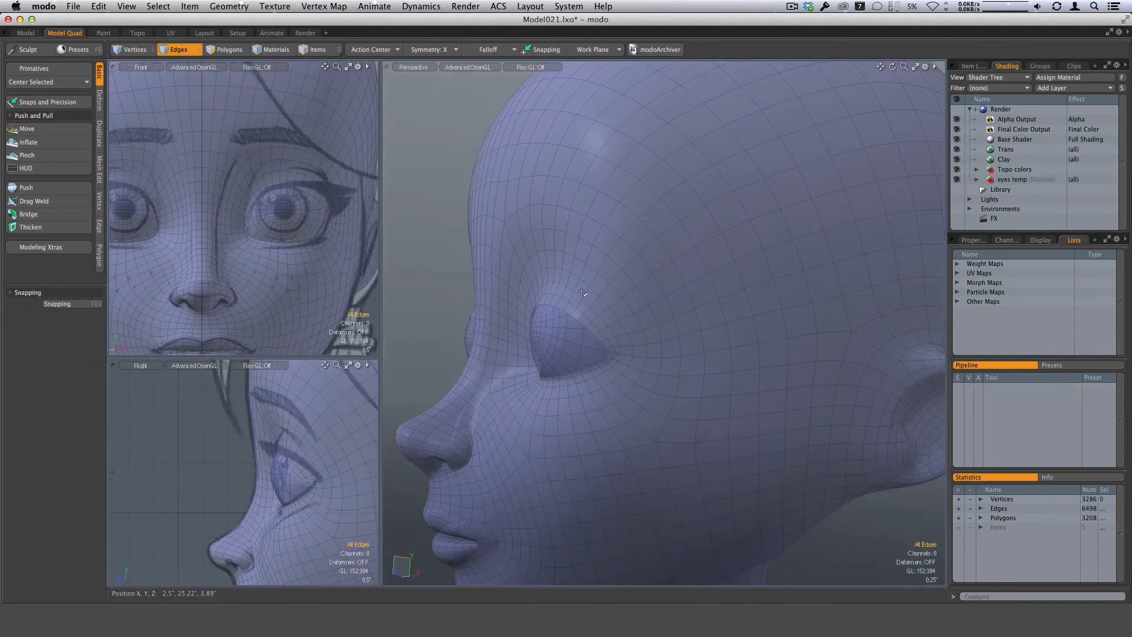
{"action": "left_click_drag", "start_coordinate": [600, 308], "coordinate": [413, 280], "text": "alt"}
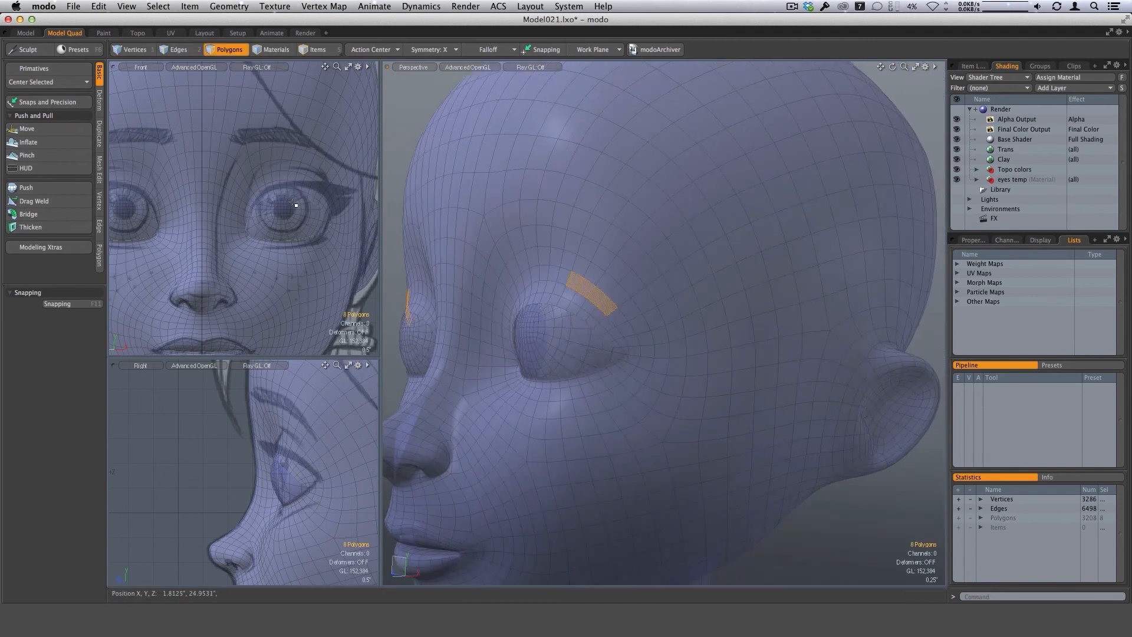
{"action": "key", "text": "o"}
{"action": "left_click", "coordinate": [303, 310]}
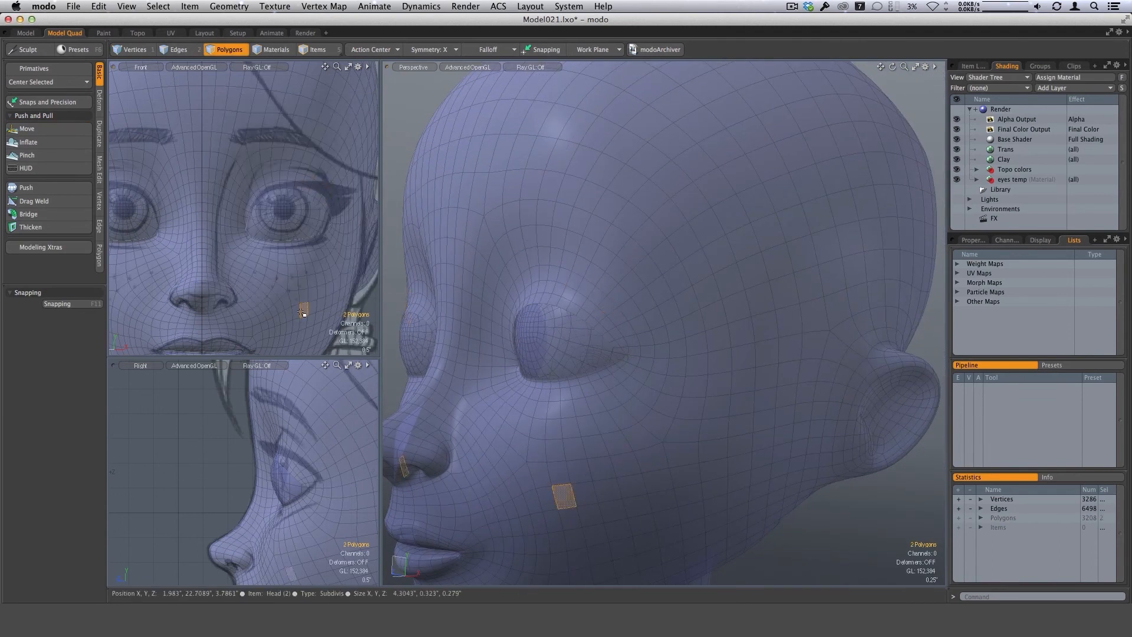
{"action": "left_click_drag", "start_coordinate": [292, 165], "coordinate": [324, 185]}
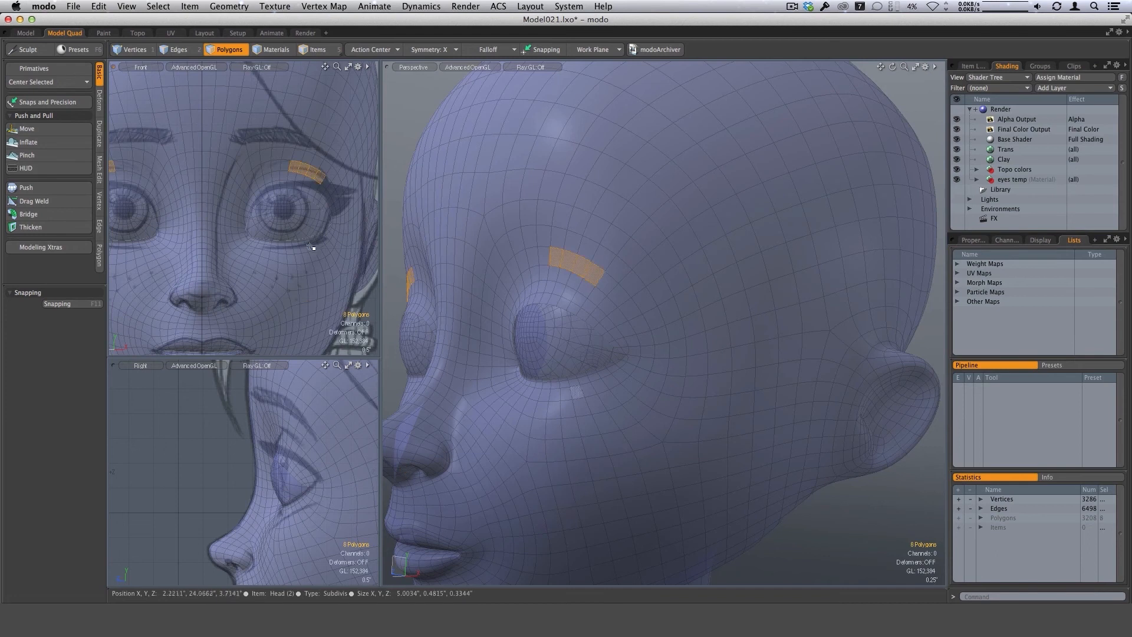
Check the front view's visibility options, mark the polygon strip above the eye, and examine the brow area from several angles.
{"action": "key", "text": "o"}
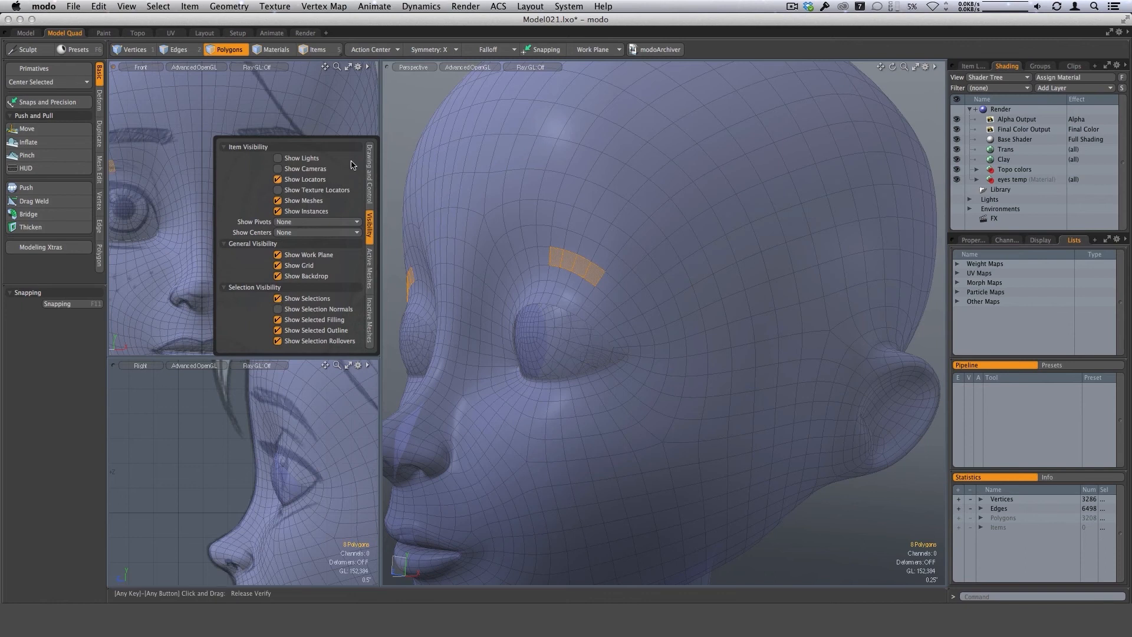
{"action": "left_click", "coordinate": [367, 125]}
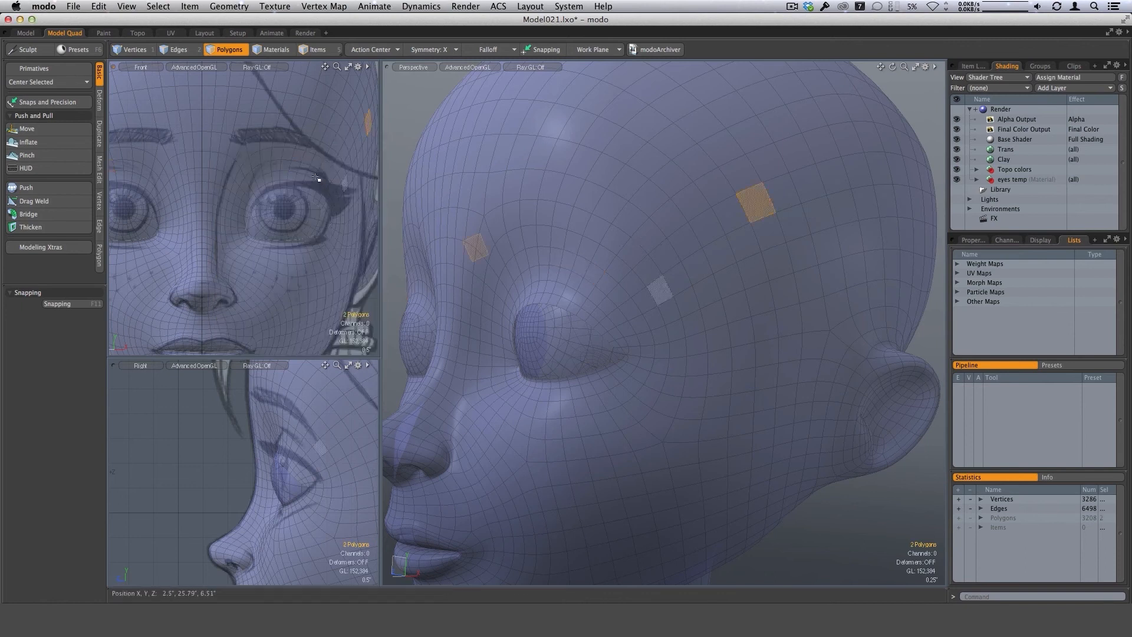
{"action": "left_click_drag", "start_coordinate": [273, 170], "coordinate": [319, 177]}
{"action": "left_click_drag", "start_coordinate": [659, 344], "coordinate": [592, 372], "text": "alt"}
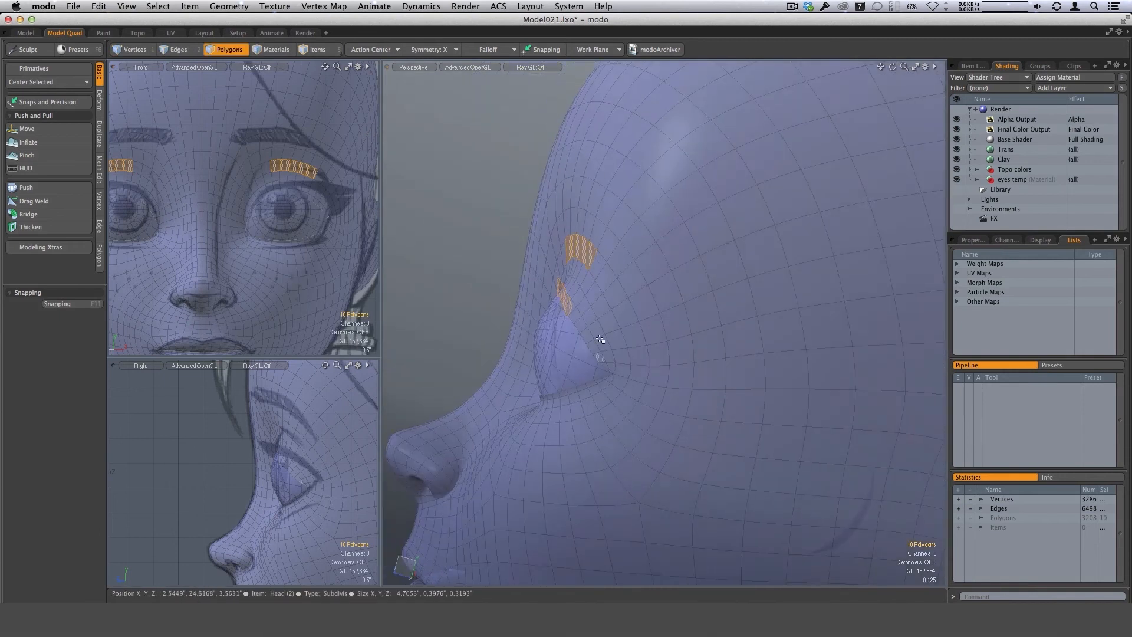
{"action": "left_click_drag", "start_coordinate": [607, 283], "coordinate": [620, 289], "text": "alt"}
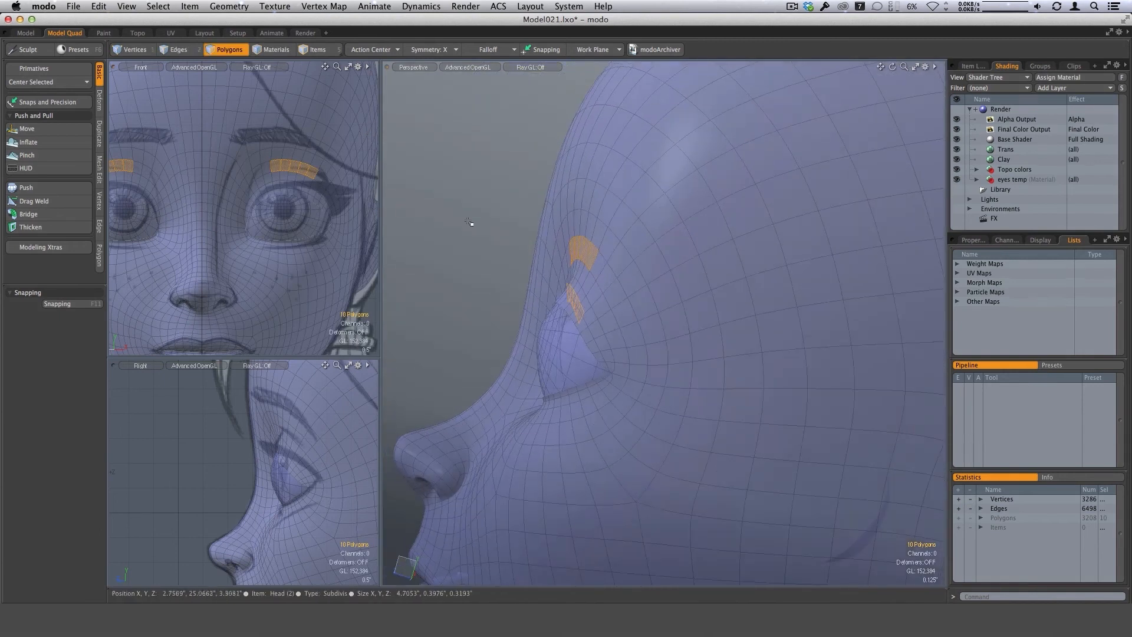
{"action": "left_click_drag", "start_coordinate": [469, 222], "coordinate": [564, 305], "text": "alt"}
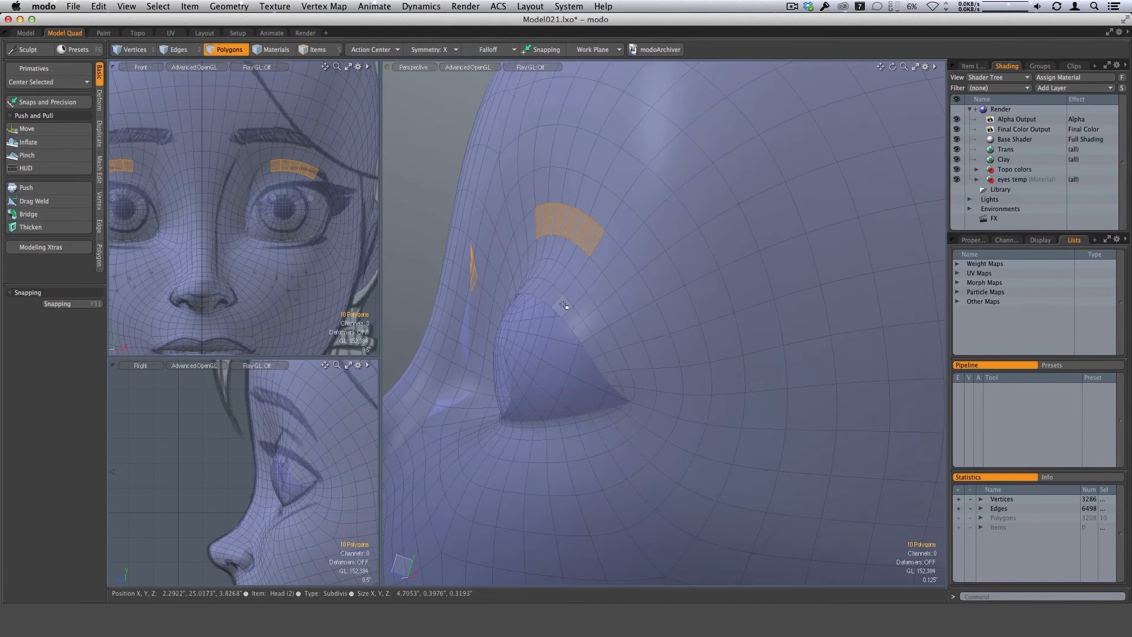
{"action": "left_click_drag", "start_coordinate": [621, 274], "coordinate": [587, 283], "text": "alt"}
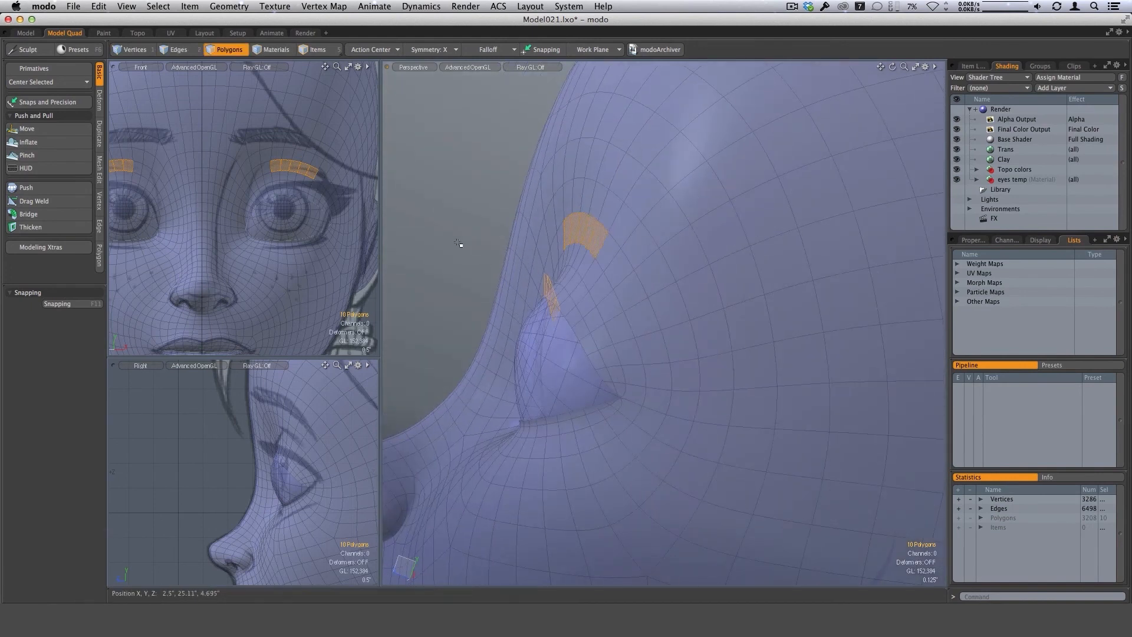
Turn off the head's subdivision smoothing and select a strip of polygons along the ring beside the eye's upper outer edge.
{"action": "key", "text": "1"}
{"action": "left_click_drag", "start_coordinate": [629, 447], "coordinate": [615, 272], "text": "alt+shift"}
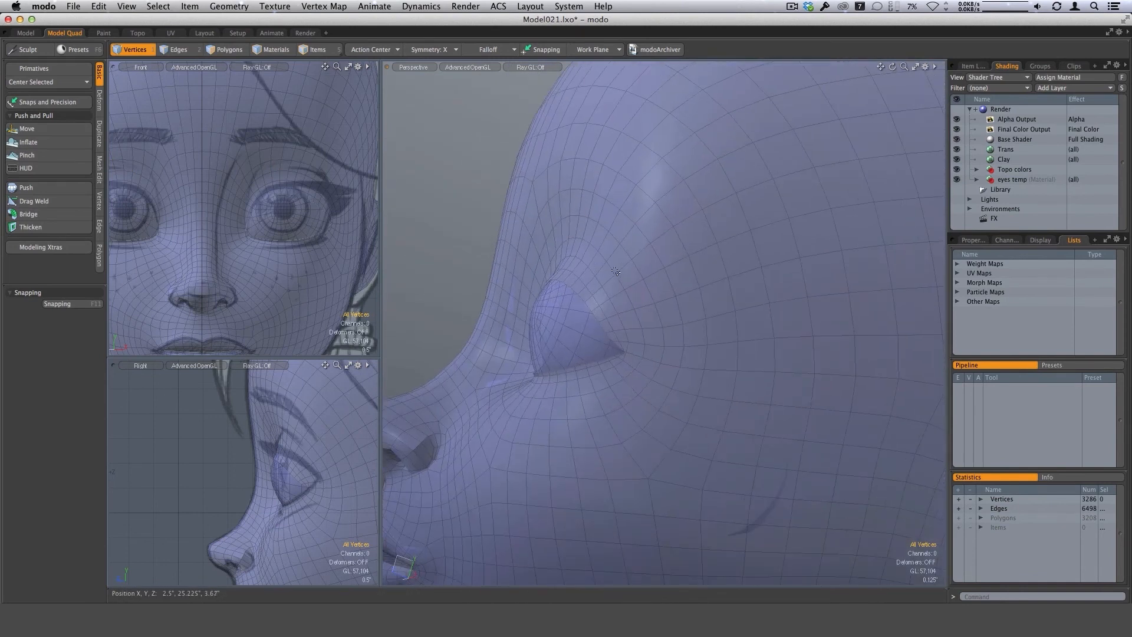
{"action": "key", "text": "3"}
{"action": "left_click", "coordinate": [610, 268]}
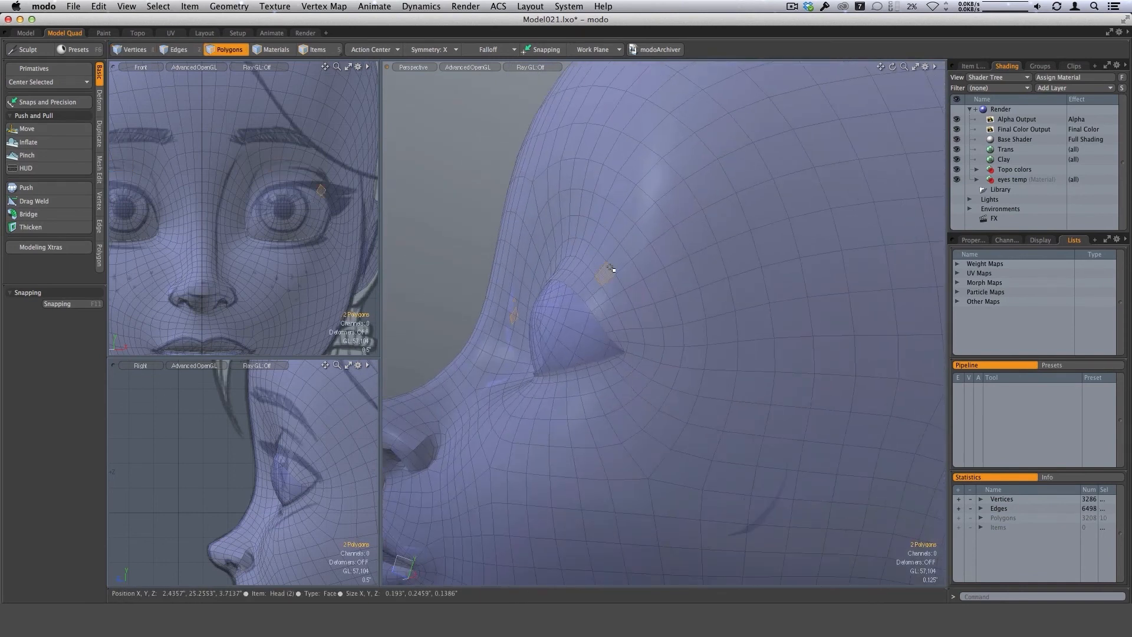
{"action": "left_click_drag", "start_coordinate": [624, 287], "coordinate": [634, 323], "text": "alt"}
{"action": "scroll", "coordinate": [608, 264], "scroll_direction": "up", "scroll_amount": 2}
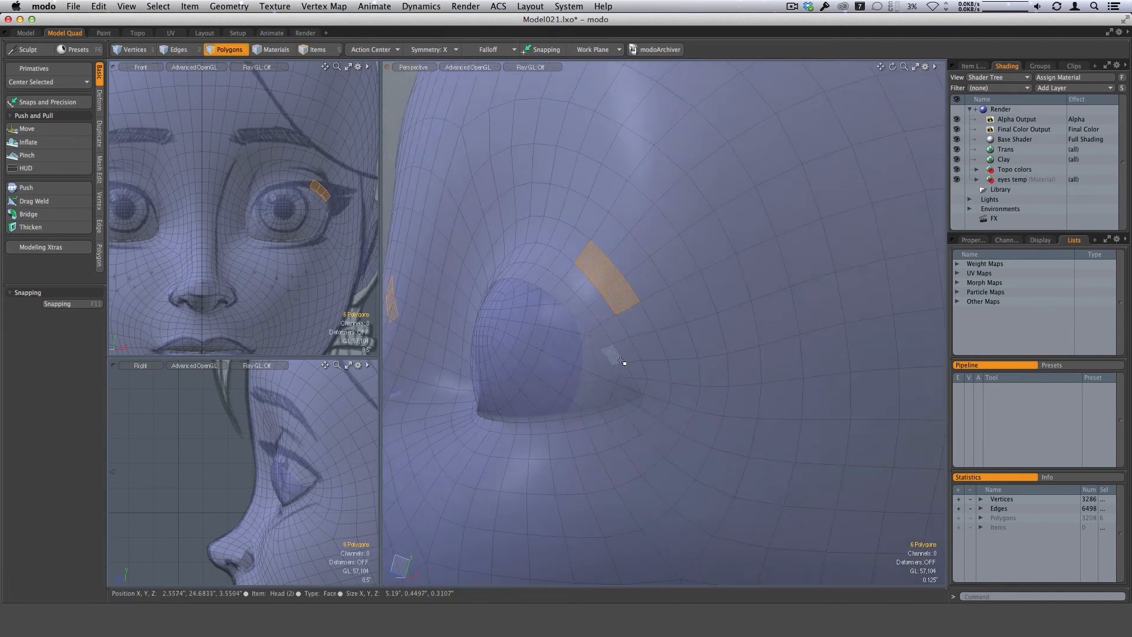
Add an edge loop around the eye sockets with Loop Slice at 20% and examine the selected loop.
{"action": "key", "text": "alt+c"}
{"action": "left_click_drag", "start_coordinate": [623, 324], "coordinate": [616, 325]}
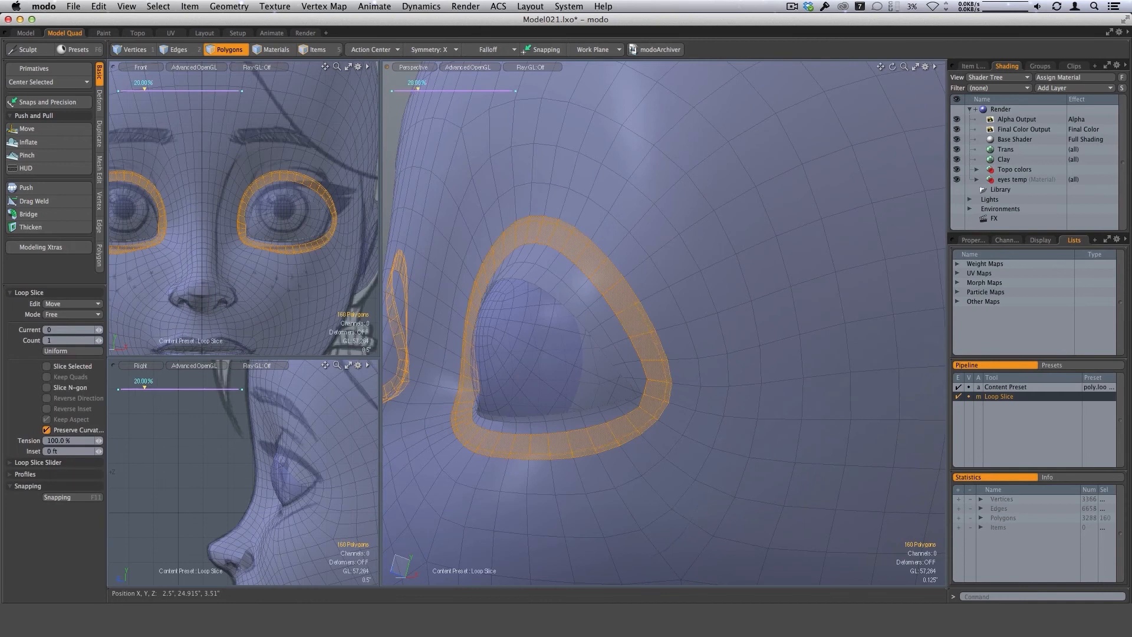
{"action": "left_click_drag", "start_coordinate": [706, 372], "coordinate": [505, 265], "text": "alt"}
{"action": "key", "text": "Escape"}
{"action": "key", "text": "Escape"}
{"action": "key", "text": "2"}
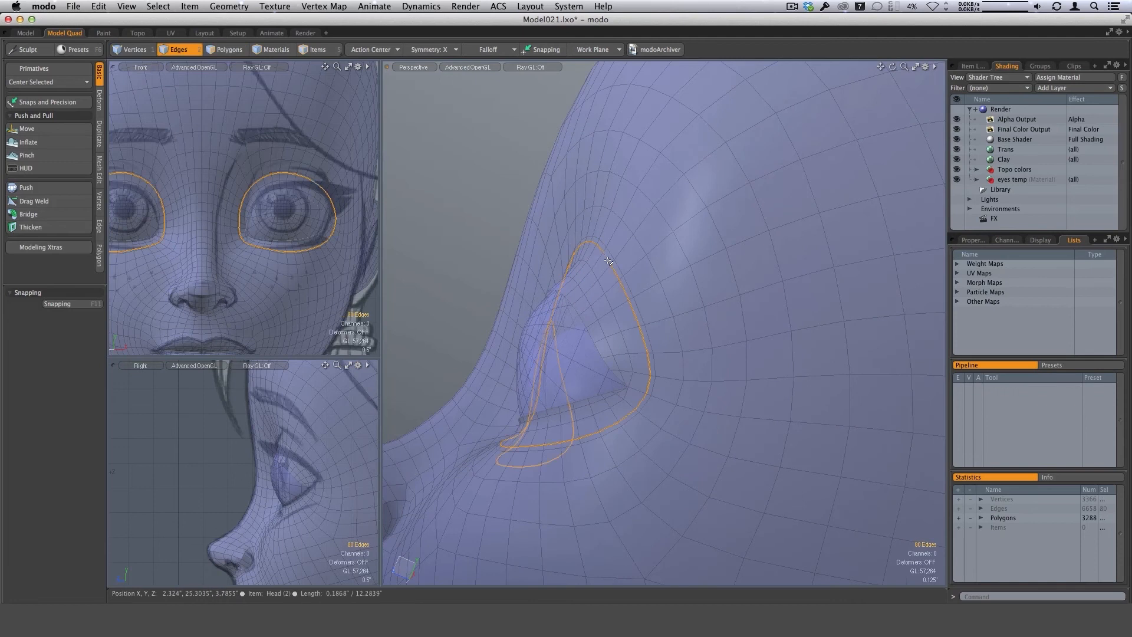
{"action": "left_click_drag", "start_coordinate": [612, 265], "coordinate": [566, 322], "text": "alt"}
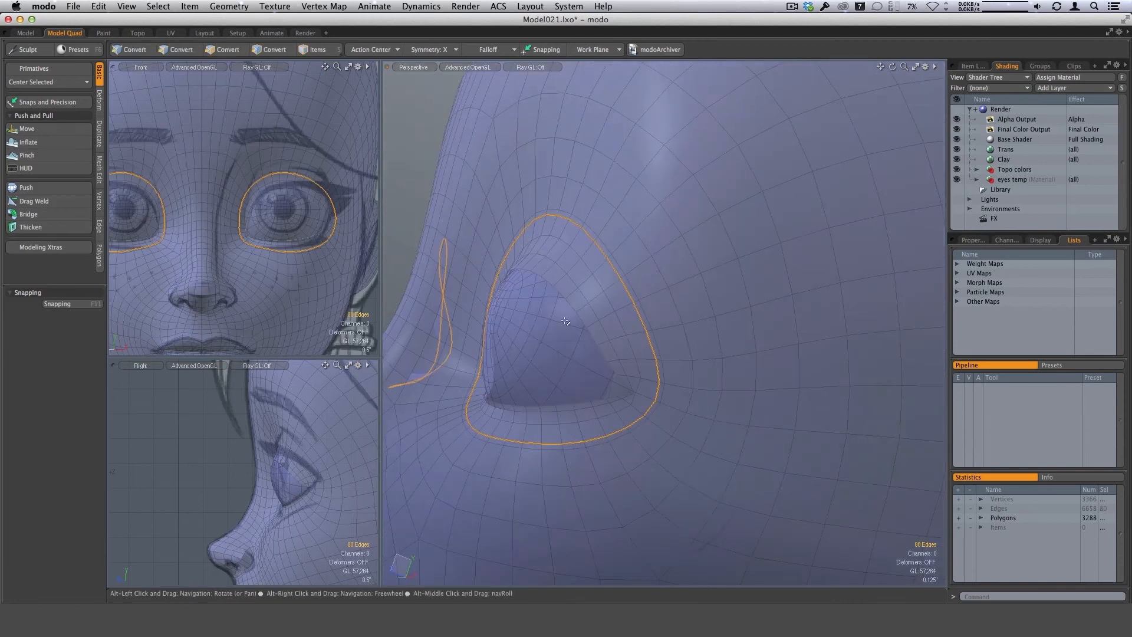
Try reshaping the new eye loop above the lid with a size 144 Move brush, and remove the loop.
{"action": "left_click", "coordinate": [26, 128]}
{"action": "left_click_drag", "start_coordinate": [676, 322], "coordinate": [624, 312], "text": "alt"}
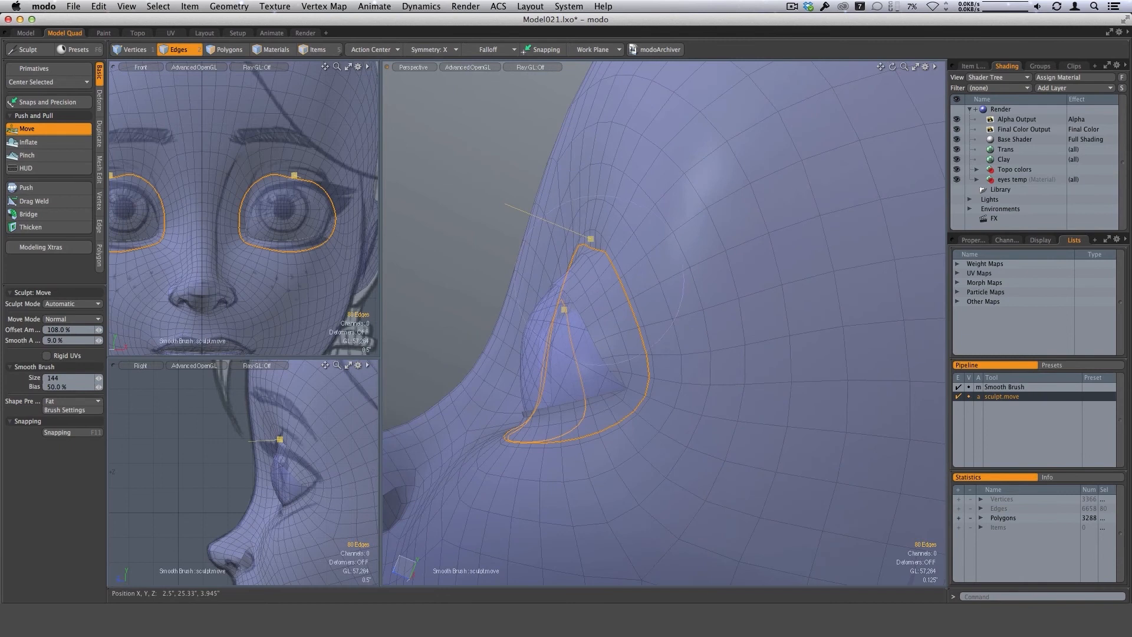
{"action": "left_click_drag", "start_coordinate": [604, 269], "coordinate": [539, 229], "text": "alt"}
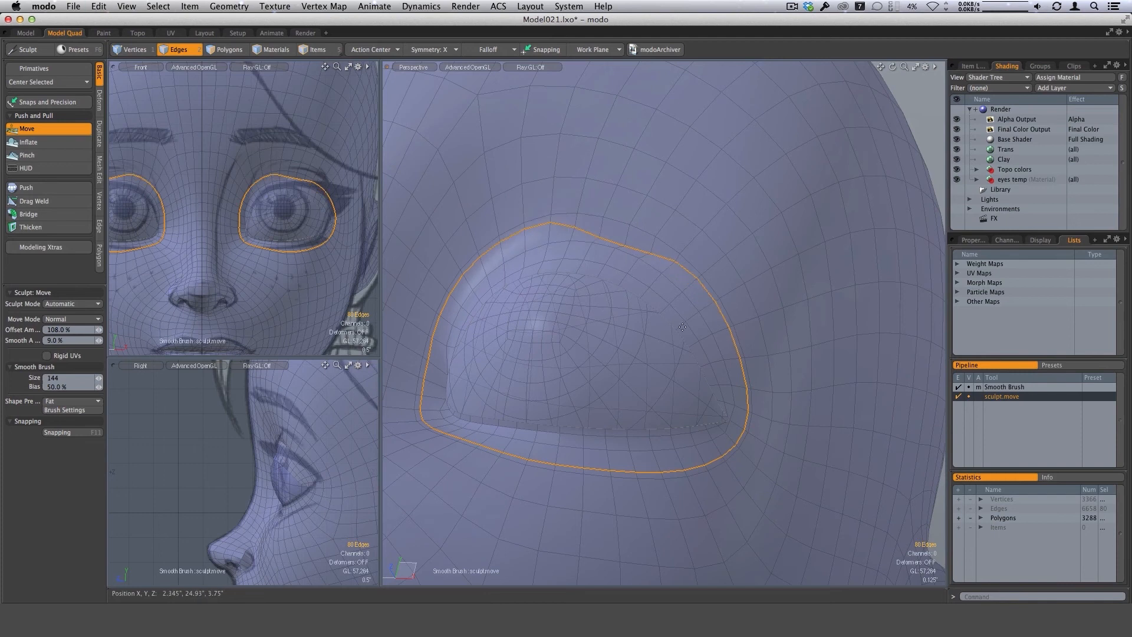
{"action": "left_click_drag", "start_coordinate": [695, 321], "coordinate": [676, 302], "text": "alt"}
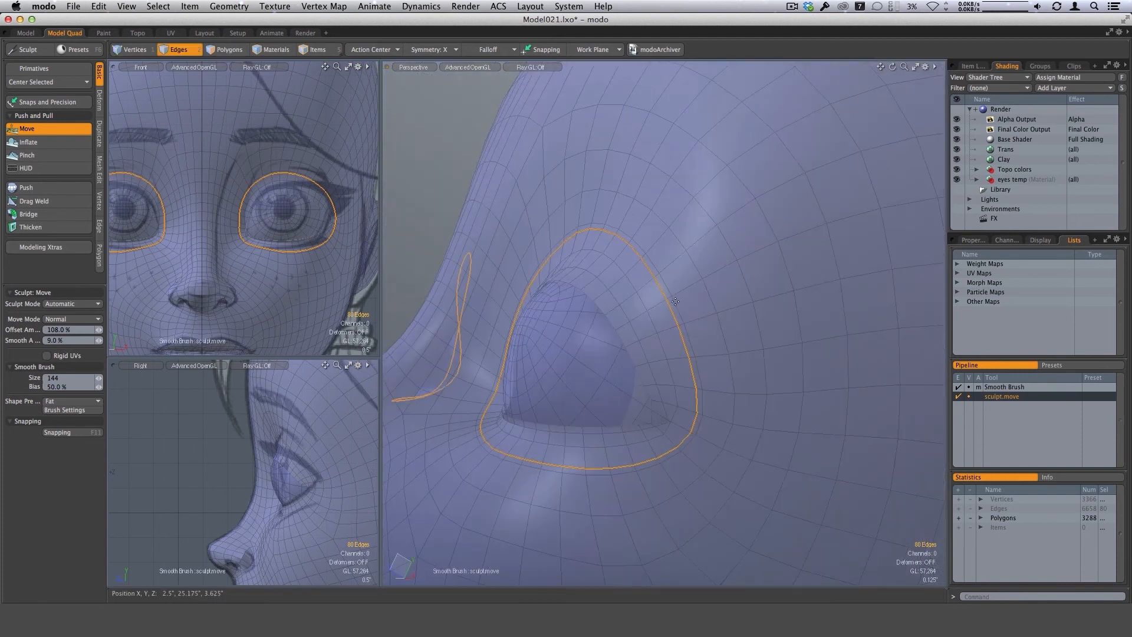
{"action": "key", "text": "space"}
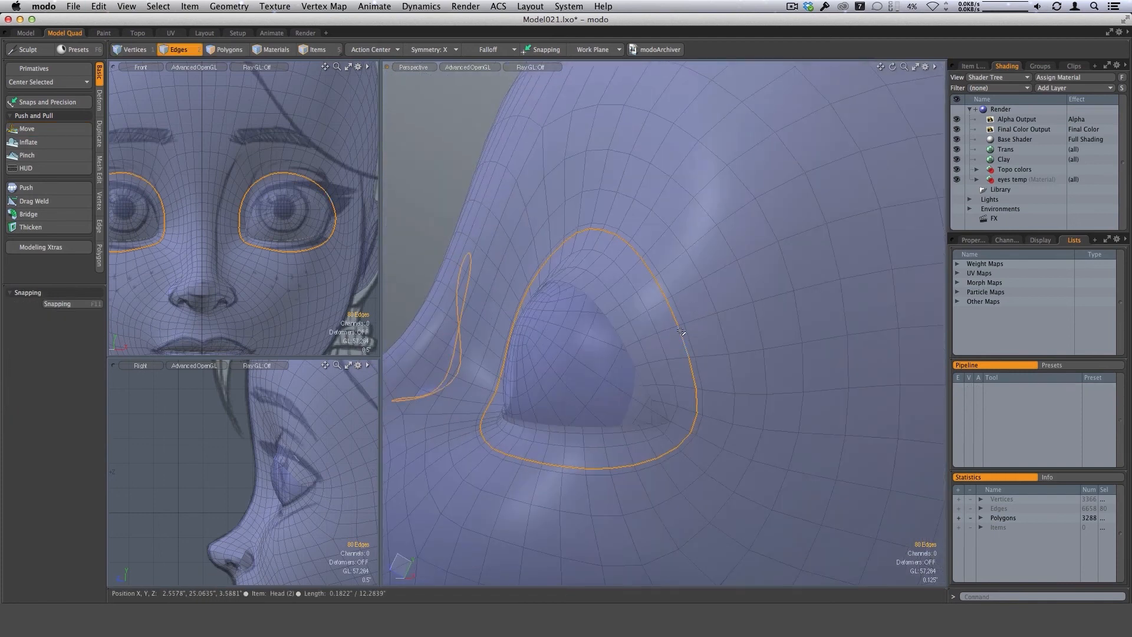
{"action": "key", "text": "BackSpace"}
Try an extra edge loop around the eye sockets with Loop Slice at 65%, and delete it.
{"action": "key", "text": "3"}
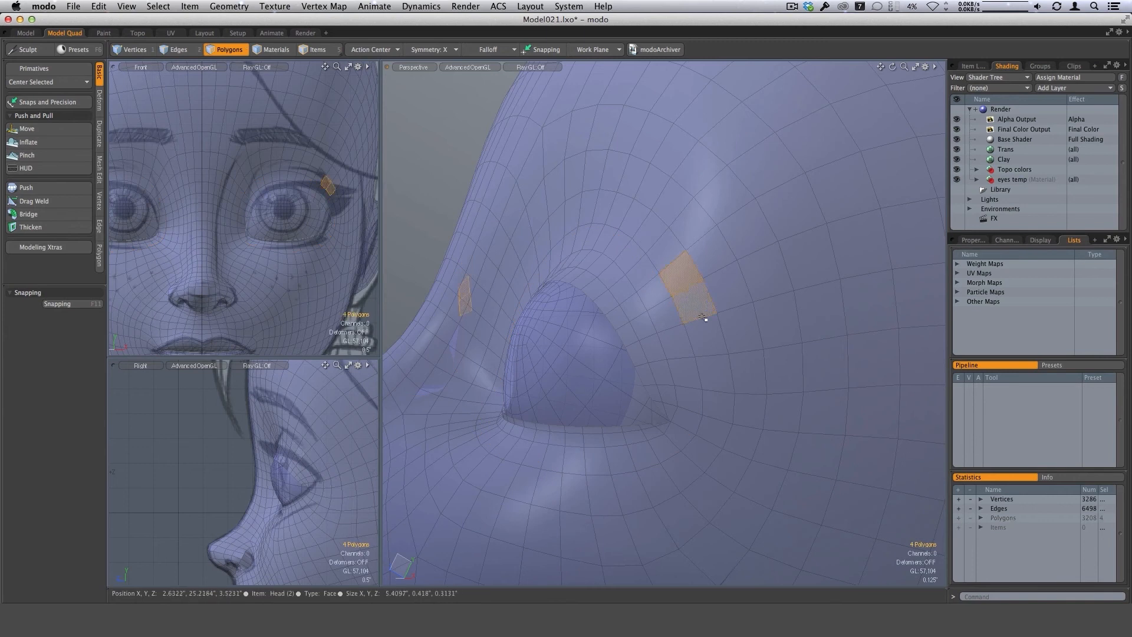
{"action": "key", "text": "alt+c"}
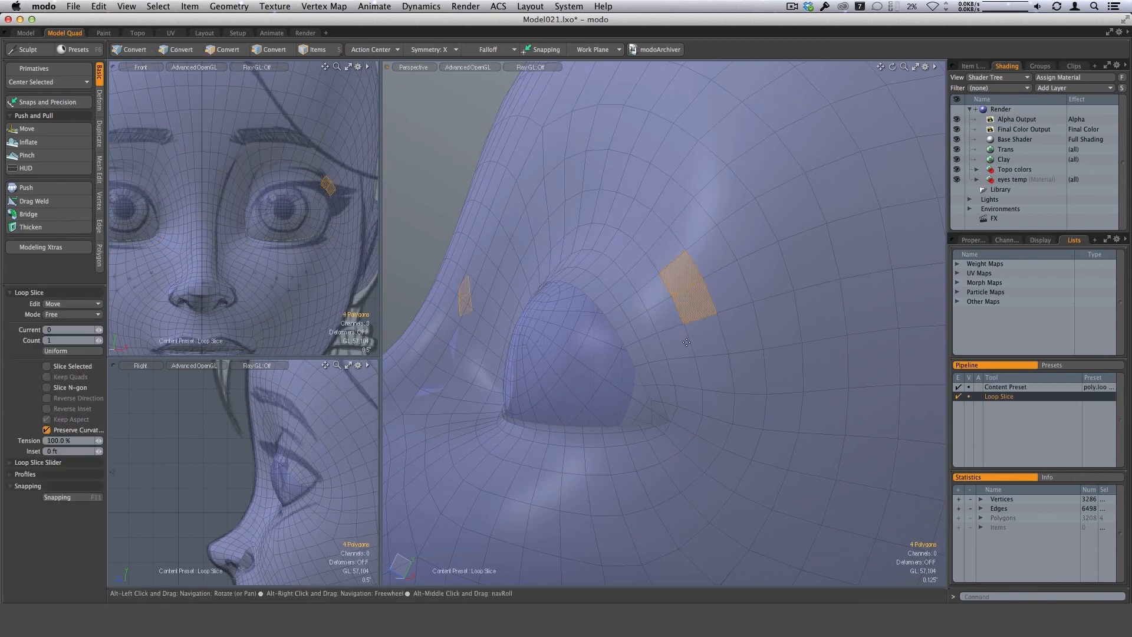
{"action": "key", "text": "l"}
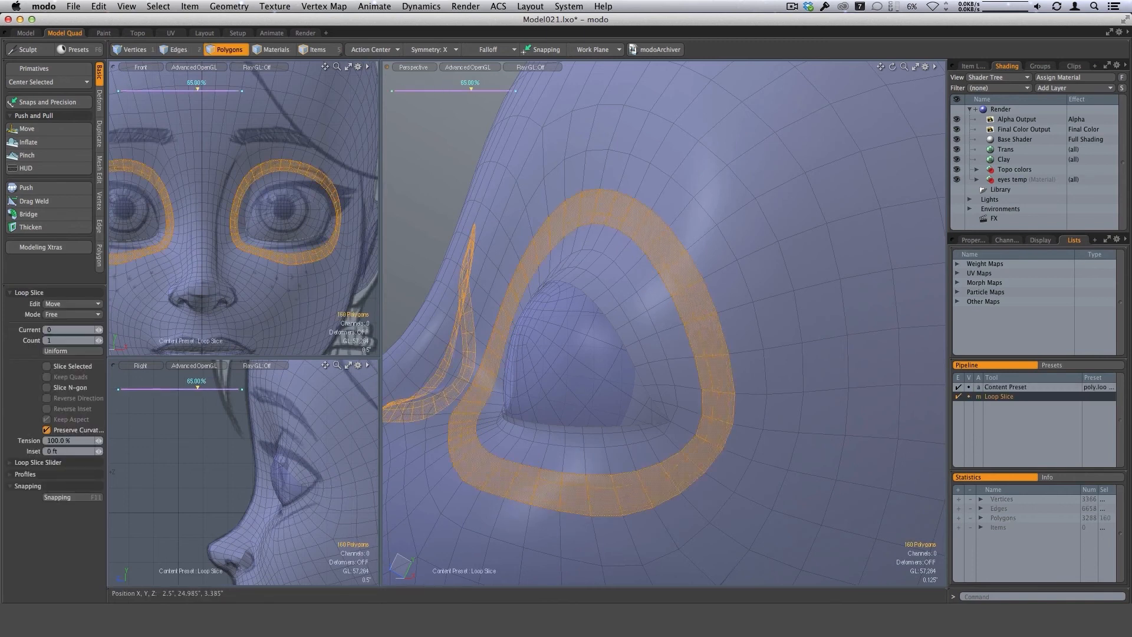
{"action": "key", "text": "space"}
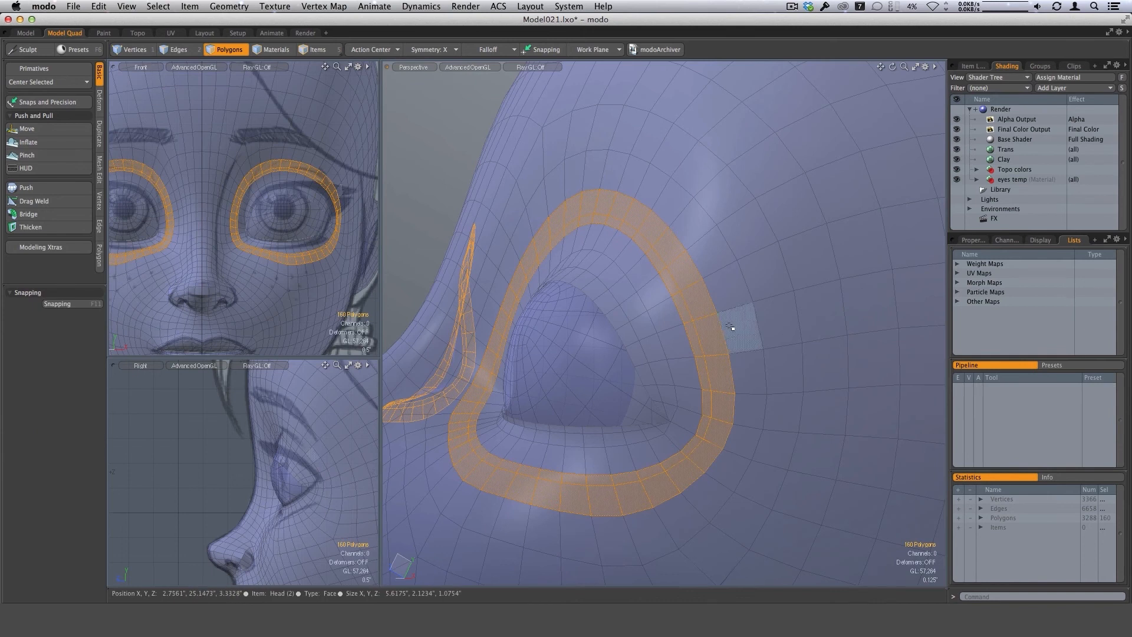
{"action": "key", "text": "space"}
{"action": "key", "text": "space"}
{"action": "left_click_drag", "start_coordinate": [666, 266], "coordinate": [708, 313], "text": "alt"}
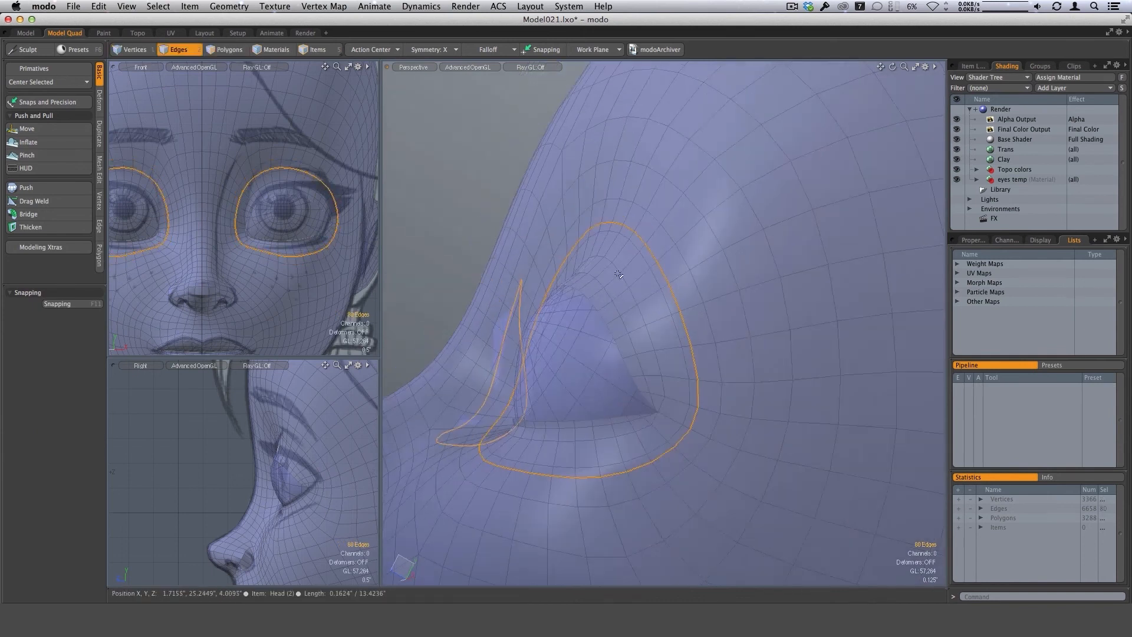
{"action": "mouse_move", "coordinate": [773, 283]}
{"action": "left_mouse_down", "text": "alt"}
{"action": "mouse_move", "coordinate": [624, 280]}
{"action": "mouse_move", "coordinate": [695, 270]}
{"action": "mouse_move", "coordinate": [687, 289]}
{"action": "mouse_move", "coordinate": [618, 287]}
{"action": "mouse_move", "coordinate": [607, 245]}
{"action": "mouse_move", "coordinate": [614, 253]}
{"action": "mouse_move", "coordinate": [613, 234]}
{"action": "mouse_move", "coordinate": [640, 235]}
{"action": "left_mouse_up", "text": "alt"}
{"action": "key", "text": "Delete"}
Select the edge loop around the eye sockets and reshape its section above the lid with a size 114 Move brush.
{"action": "double_click", "coordinate": [653, 276]}
{"action": "left_click", "coordinate": [27, 128]}
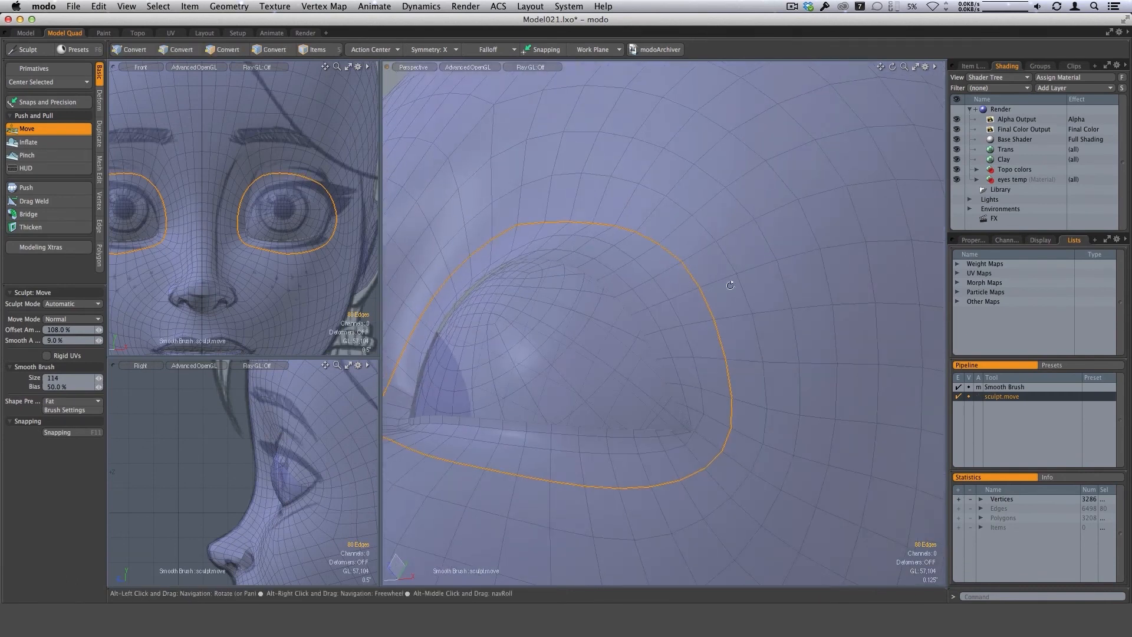
{"action": "left_click_drag", "start_coordinate": [644, 270], "coordinate": [483, 309], "text": "alt"}
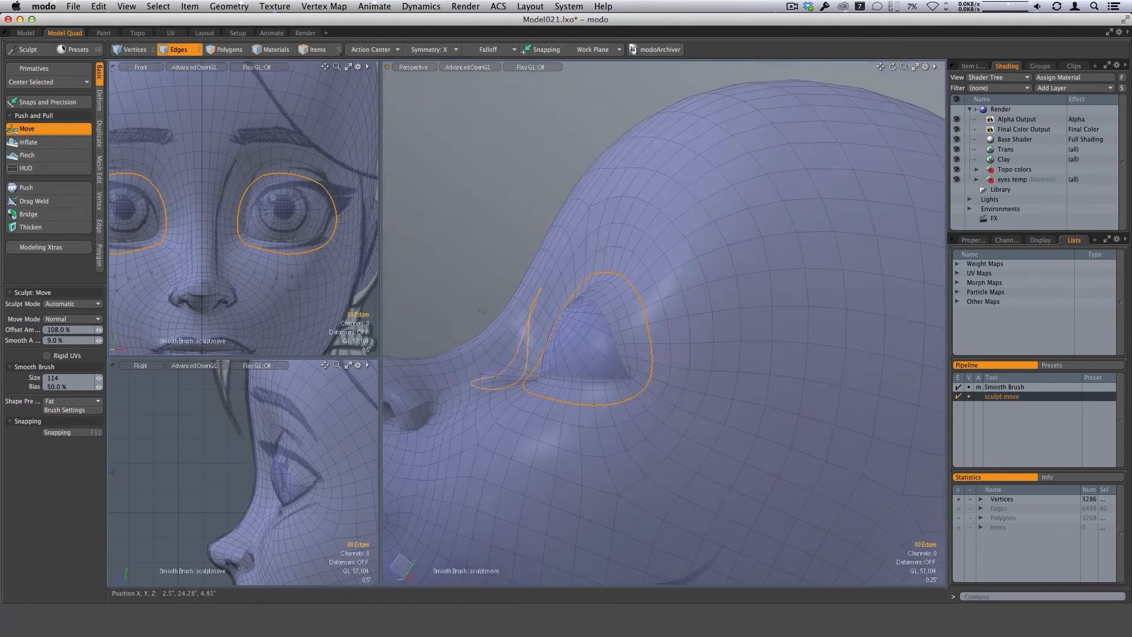
{"action": "mouse_move", "coordinate": [634, 344]}
{"action": "left_mouse_down", "text": "alt"}
{"action": "mouse_move", "coordinate": [676, 277]}
{"action": "mouse_move", "coordinate": [626, 287]}
{"action": "mouse_move", "coordinate": [700, 278]}
{"action": "left_mouse_up", "text": "alt"}
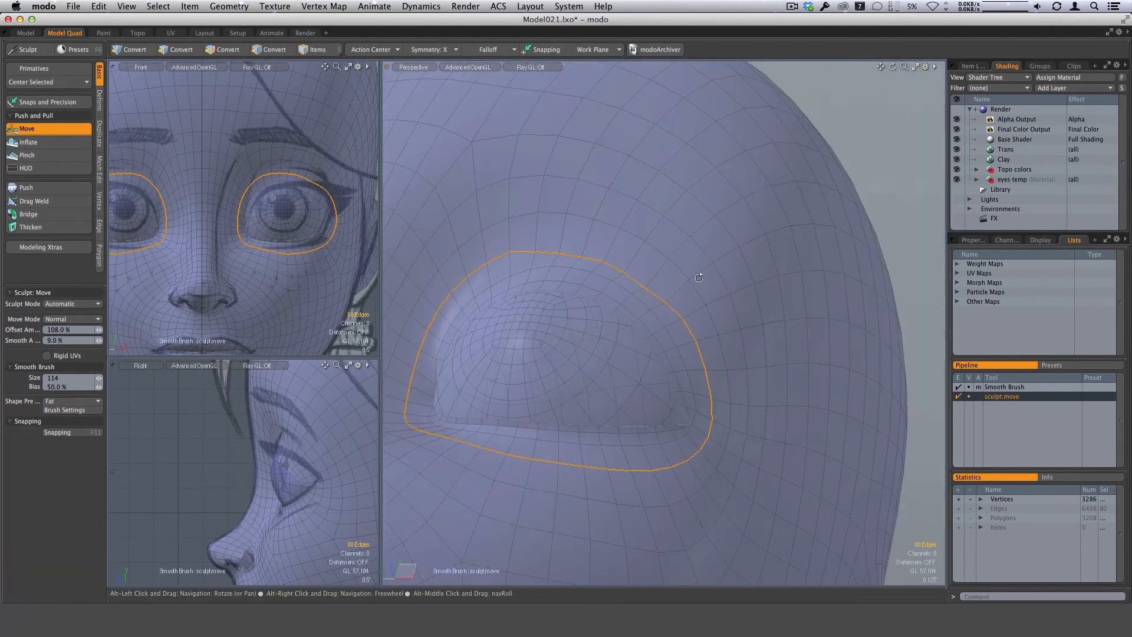
{"action": "left_click_drag", "start_coordinate": [604, 260], "coordinate": [605, 262]}
{"action": "left_click_drag", "start_coordinate": [670, 277], "coordinate": [603, 284], "text": "alt"}
{"action": "left_click_drag", "start_coordinate": [704, 270], "coordinate": [455, 301], "text": "alt"}
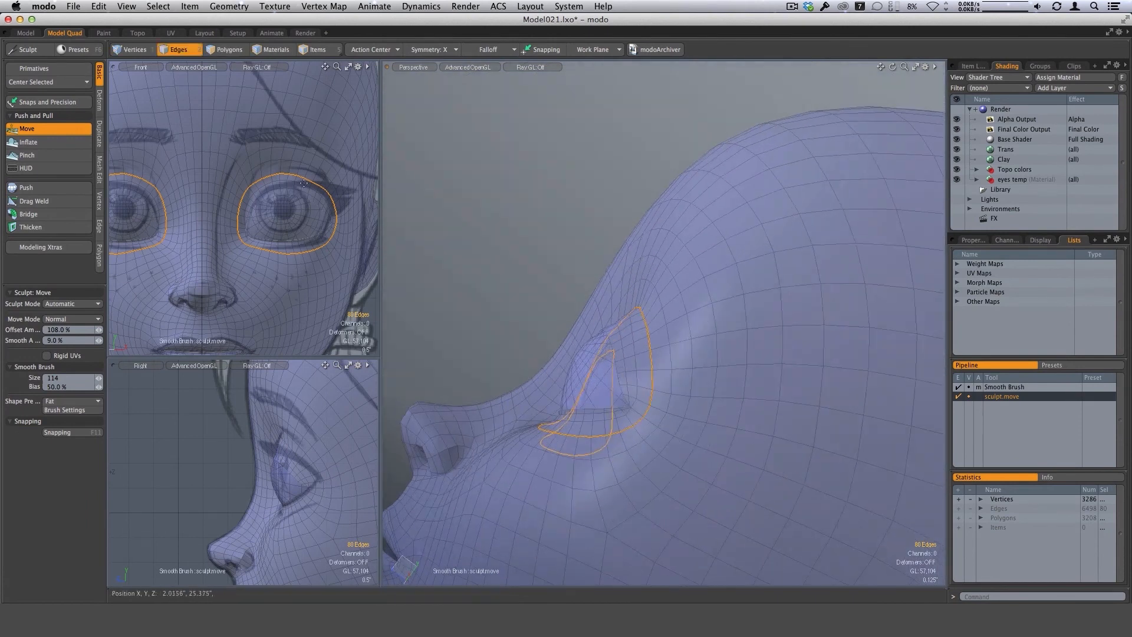
Refine the selected loop's upper inner curve beside the nose bridge with the size 114 Move brush.
{"action": "left_click_drag", "start_coordinate": [560, 281], "coordinate": [657, 255], "text": "alt"}
{"action": "scroll", "coordinate": [648, 287], "scroll_direction": "up", "scroll_amount": 5}
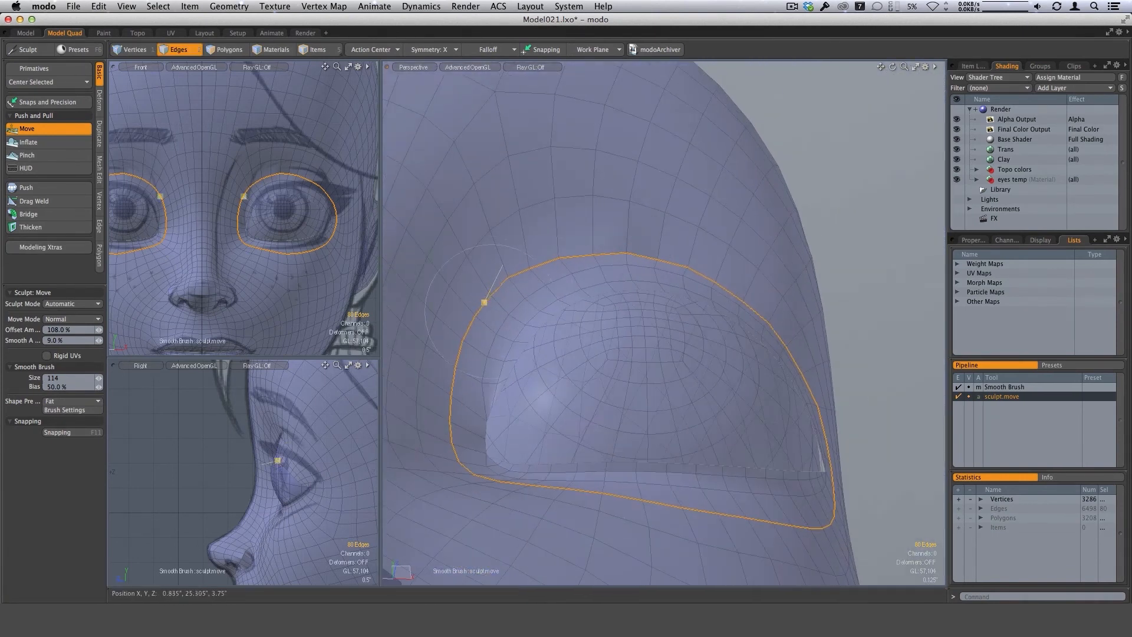
{"action": "mouse_move", "coordinate": [473, 323]}
{"action": "left_mouse_down", "text": "alt"}
{"action": "mouse_move", "coordinate": [561, 289]}
{"action": "mouse_move", "coordinate": [637, 321]}
{"action": "left_mouse_up", "text": "alt"}
{"action": "left_click_drag", "start_coordinate": [632, 280], "coordinate": [652, 267]}
{"action": "left_click_drag", "start_coordinate": [816, 314], "coordinate": [561, 289], "text": "alt"}
{"action": "mouse_move", "coordinate": [637, 268]}
{"action": "left_mouse_down", "text": "alt"}
{"action": "mouse_move", "coordinate": [648, 297]}
{"action": "mouse_move", "coordinate": [634, 289]}
{"action": "left_mouse_up", "text": "alt"}
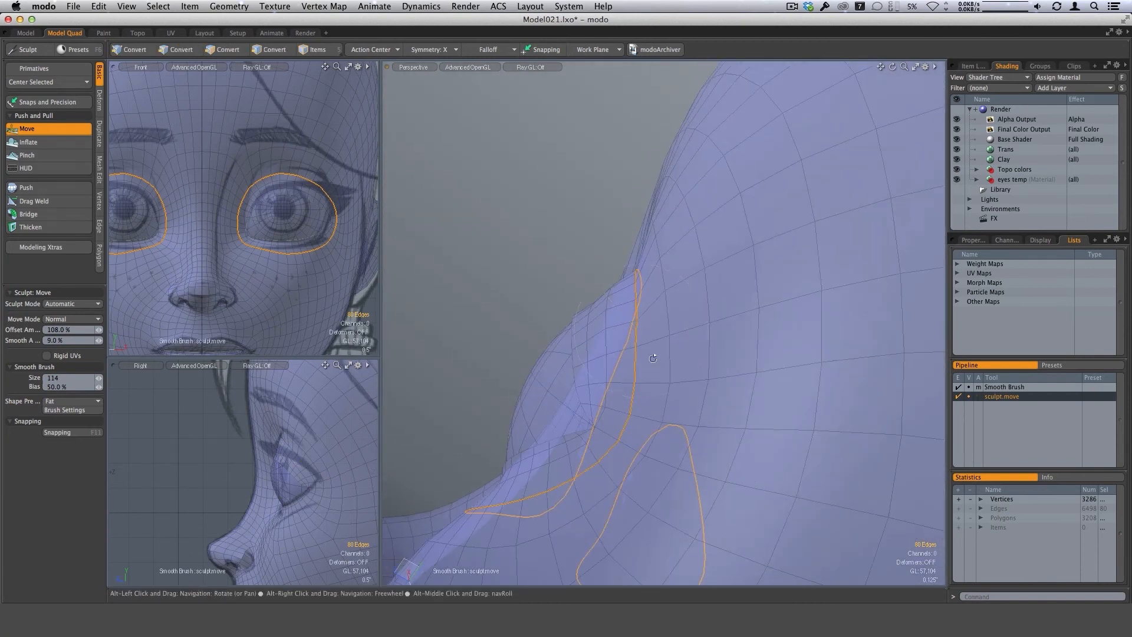
Even out the loop's depth around the inner corner and reduce the Move brush to size 76.
{"action": "mouse_move", "coordinate": [637, 329]}
{"action": "left_mouse_down", "text": "alt"}
{"action": "mouse_move", "coordinate": [627, 295]}
{"action": "mouse_move", "coordinate": [648, 267]}
{"action": "mouse_move", "coordinate": [697, 322]}
{"action": "mouse_move", "coordinate": [647, 303]}
{"action": "mouse_move", "coordinate": [654, 290]}
{"action": "mouse_move", "coordinate": [679, 342]}
{"action": "mouse_move", "coordinate": [667, 370]}
{"action": "mouse_move", "coordinate": [713, 472]}
{"action": "mouse_move", "coordinate": [678, 397]}
{"action": "mouse_move", "coordinate": [643, 268]}
{"action": "left_mouse_up", "text": "alt"}
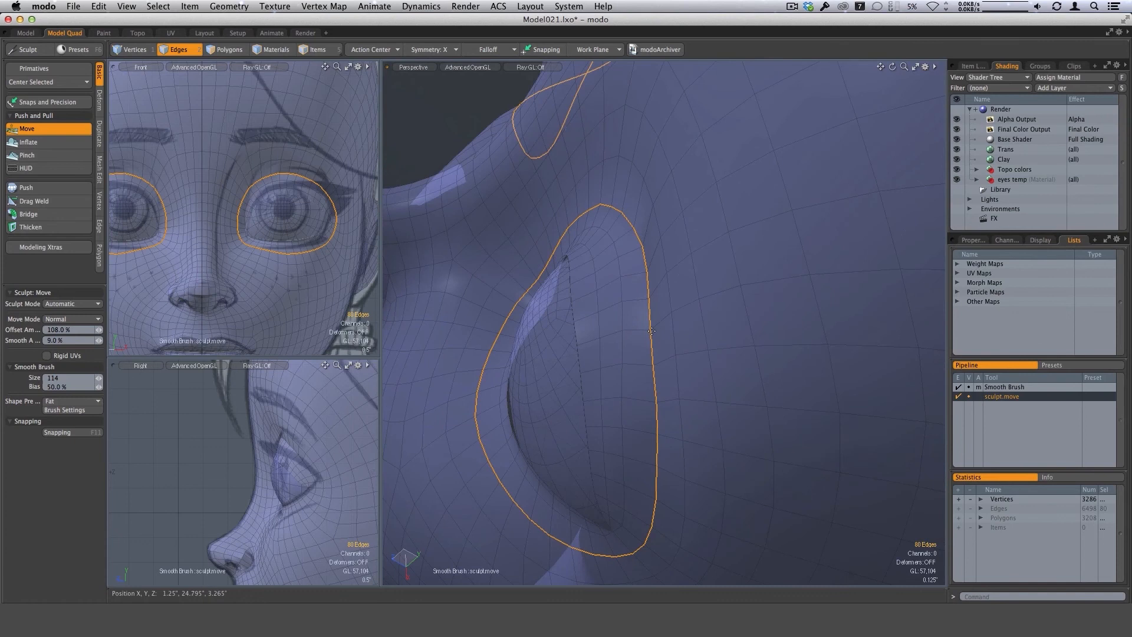
{"action": "mouse_move", "coordinate": [653, 330]}
{"action": "left_mouse_down", "text": "alt"}
{"action": "mouse_move", "coordinate": [720, 374]}
{"action": "mouse_move", "coordinate": [716, 331]}
{"action": "mouse_move", "coordinate": [667, 324]}
{"action": "mouse_move", "coordinate": [626, 233]}
{"action": "left_mouse_up", "text": "alt"}
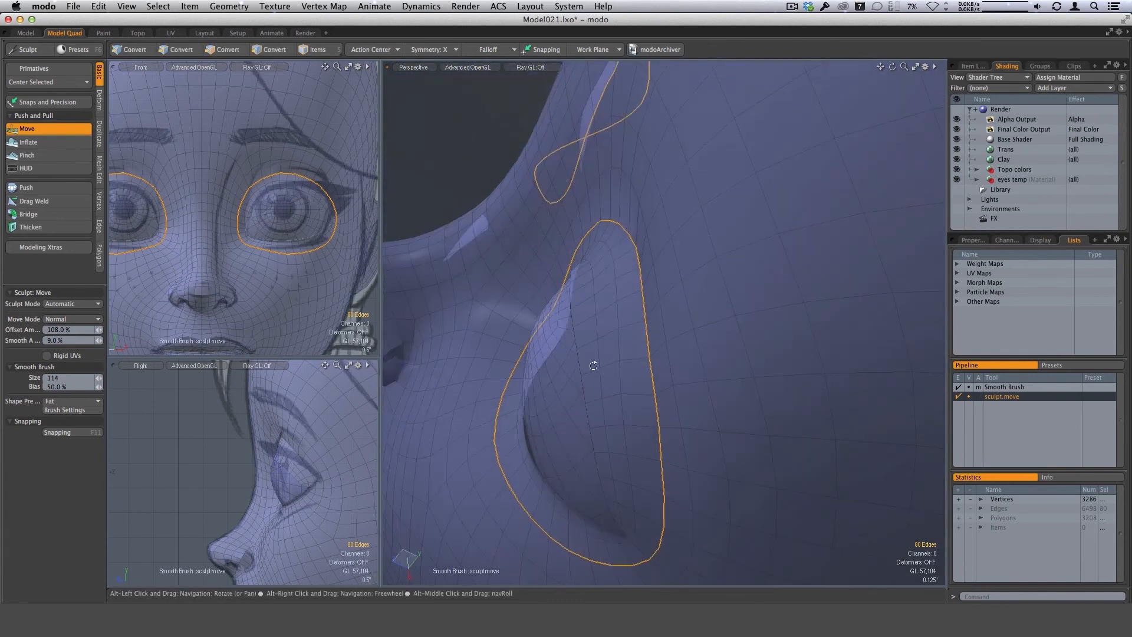
{"action": "left_click_drag", "start_coordinate": [589, 362], "coordinate": [555, 208], "text": "alt"}
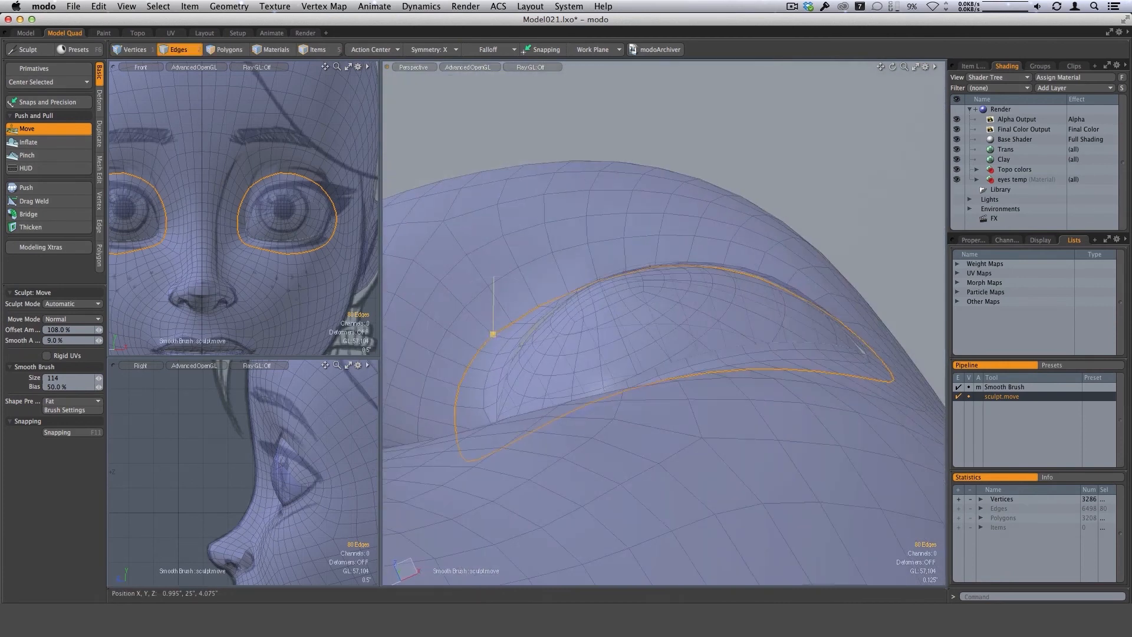
{"action": "left_click_drag", "start_coordinate": [474, 361], "coordinate": [497, 333], "text": "alt"}
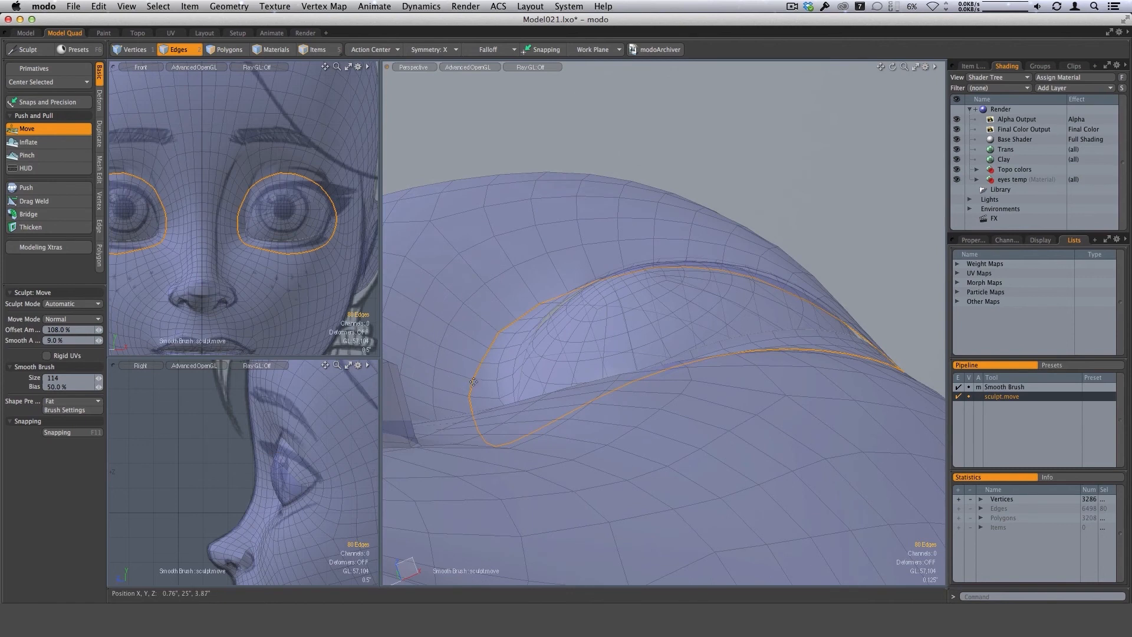
{"action": "mouse_move", "coordinate": [502, 334]}
{"action": "left_mouse_down", "text": "alt"}
{"action": "mouse_move", "coordinate": [536, 309]}
{"action": "mouse_move", "coordinate": [517, 326]}
{"action": "mouse_move", "coordinate": [561, 384]}
{"action": "mouse_move", "coordinate": [578, 370]}
{"action": "left_mouse_up", "text": "alt"}
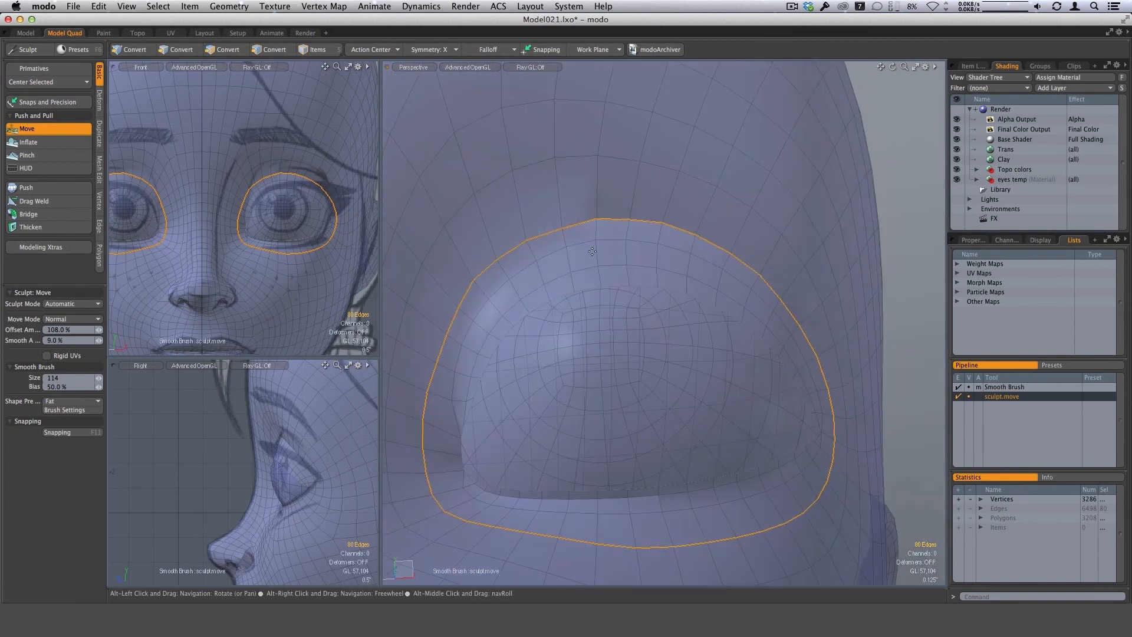
{"action": "right_click_drag", "start_coordinate": [568, 237], "coordinate": [554, 230]}
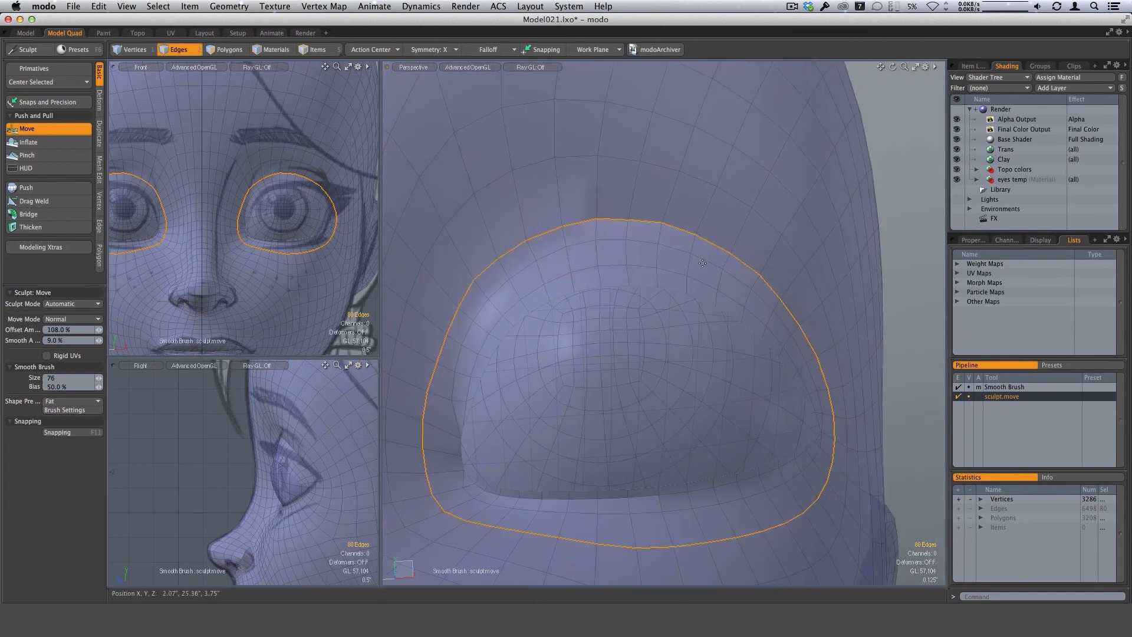
{"action": "left_click_drag", "start_coordinate": [702, 263], "coordinate": [716, 299], "text": "alt"}
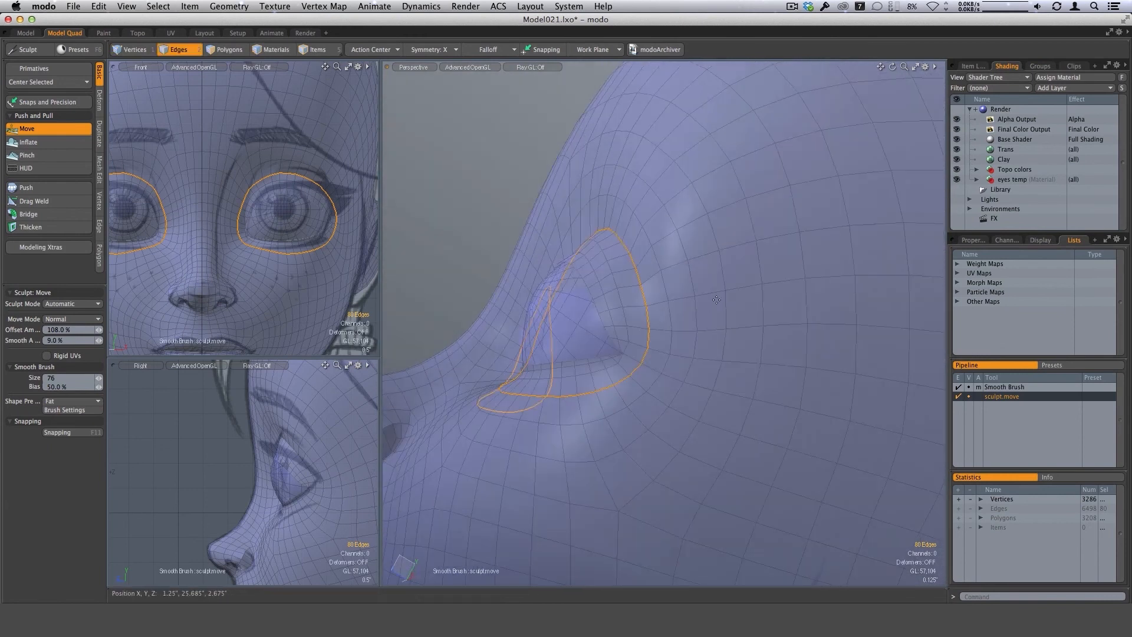
Select only the edge arc over the upper lids just inside the socket loop and reshape it with a size 67 Move brush.
{"action": "key", "text": "space"}
{"action": "left_click", "coordinate": [467, 265]}
{"action": "left_click_drag", "start_coordinate": [494, 268], "coordinate": [616, 286], "text": "alt"}
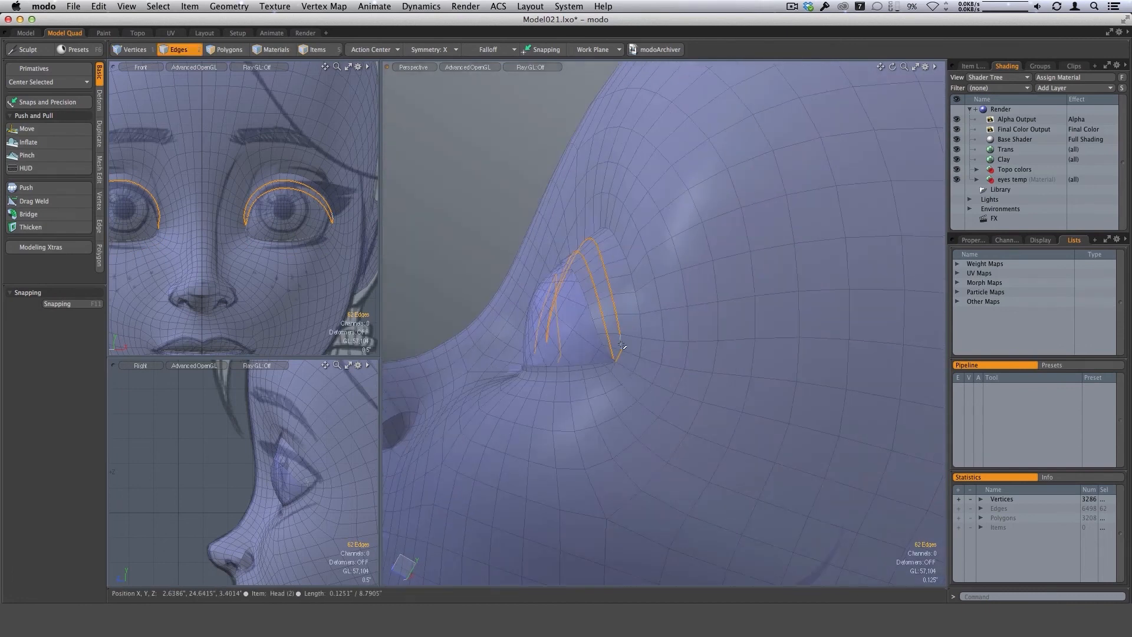
{"action": "key", "text": "super+z"}
{"action": "left_click_drag", "start_coordinate": [622, 345], "coordinate": [701, 475], "text": "alt"}
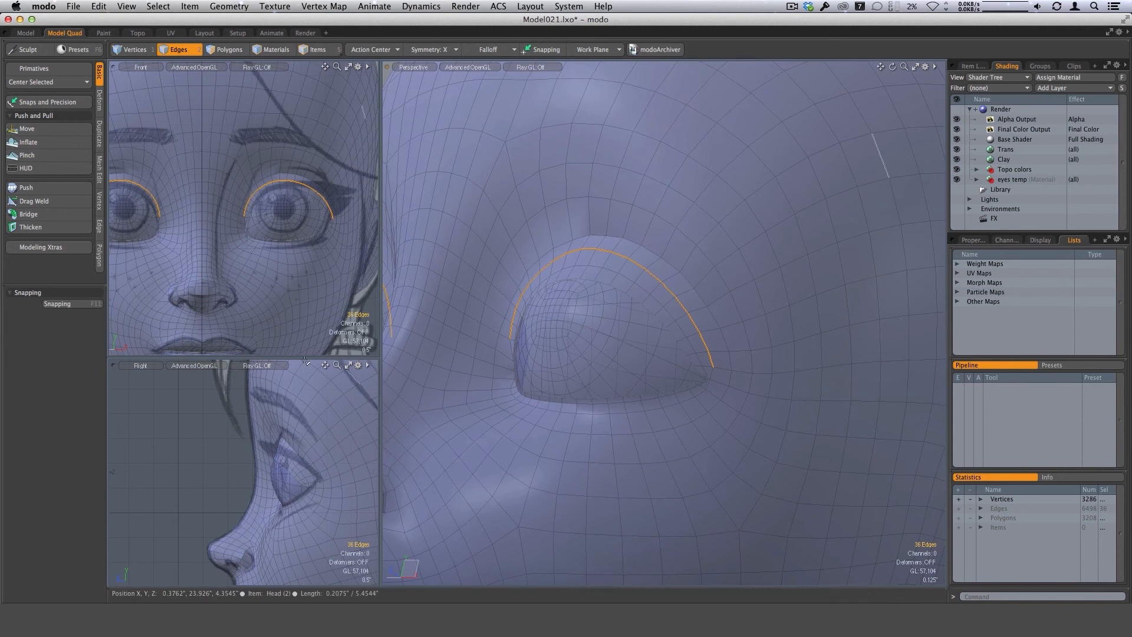
{"action": "left_click", "coordinate": [27, 128]}
{"action": "mouse_move", "coordinate": [637, 330]}
{"action": "left_mouse_down", "text": "alt"}
{"action": "mouse_move", "coordinate": [560, 313]}
{"action": "mouse_move", "coordinate": [614, 260]}
{"action": "mouse_move", "coordinate": [603, 272]}
{"action": "left_mouse_up", "text": "alt"}
{"action": "scroll", "coordinate": [600, 280], "scroll_direction": "up", "scroll_amount": 2}
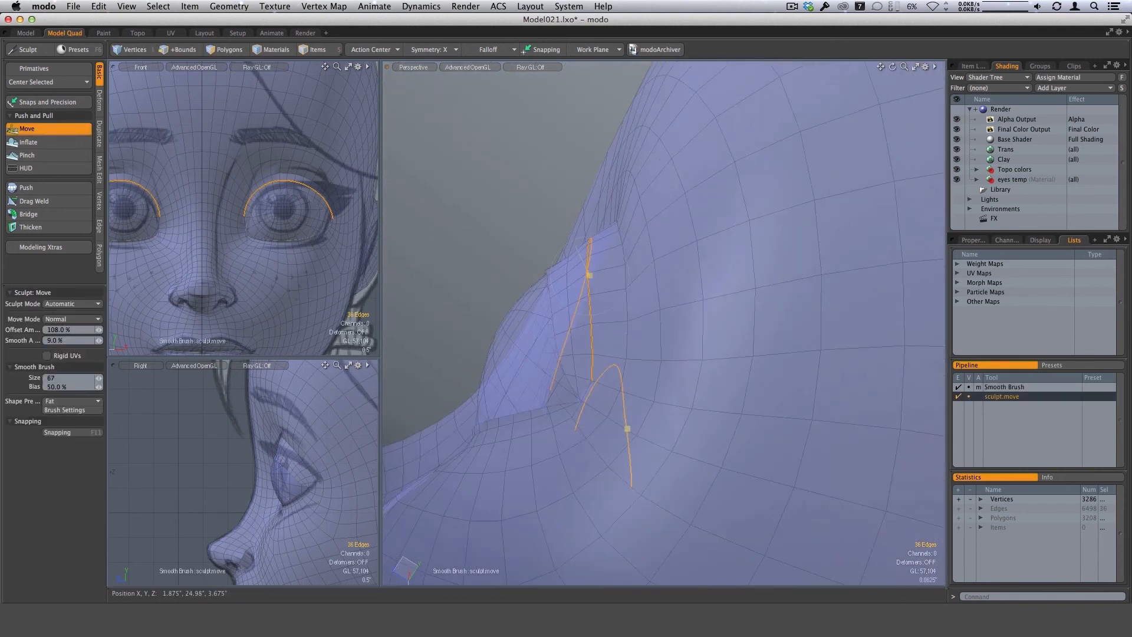
{"action": "left_click_drag", "start_coordinate": [599, 221], "coordinate": [600, 295], "text": "alt"}
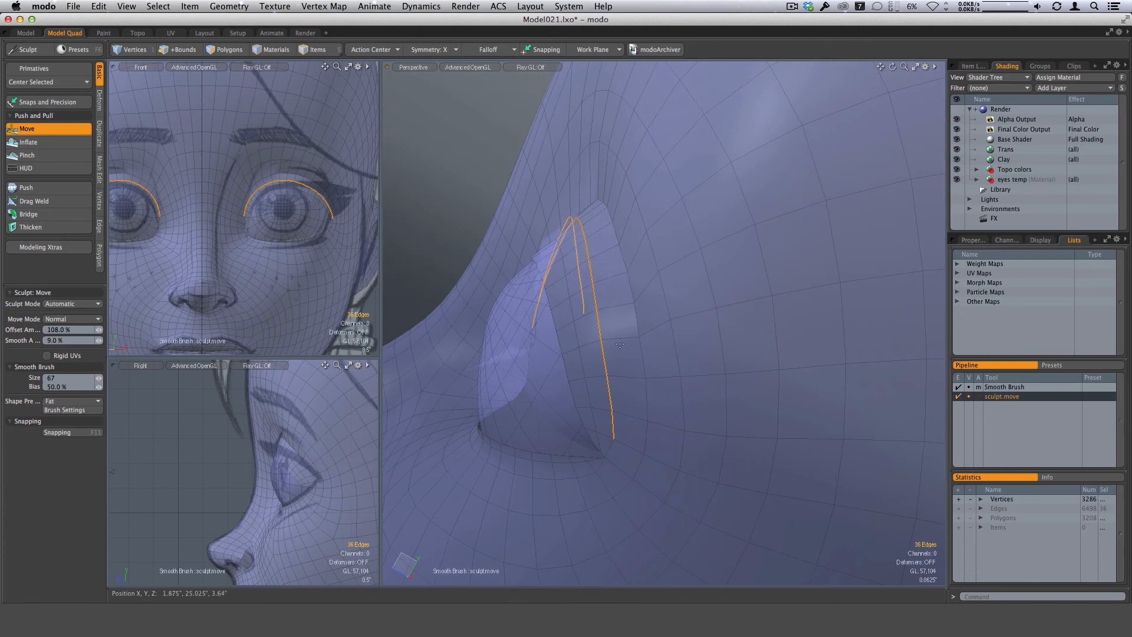
{"action": "mouse_move", "coordinate": [620, 344]}
{"action": "left_mouse_down", "text": "alt"}
{"action": "mouse_move", "coordinate": [596, 277]}
{"action": "mouse_move", "coordinate": [629, 362]}
{"action": "mouse_move", "coordinate": [615, 349]}
{"action": "mouse_move", "coordinate": [581, 220]}
{"action": "mouse_move", "coordinate": [614, 238]}
{"action": "mouse_move", "coordinate": [576, 209]}
{"action": "mouse_move", "coordinate": [607, 183]}
{"action": "mouse_move", "coordinate": [599, 177]}
{"action": "mouse_move", "coordinate": [630, 219]}
{"action": "mouse_move", "coordinate": [614, 313]}
{"action": "mouse_move", "coordinate": [619, 278]}
{"action": "mouse_move", "coordinate": [642, 268]}
{"action": "mouse_move", "coordinate": [494, 257]}
{"action": "mouse_move", "coordinate": [487, 277]}
{"action": "mouse_move", "coordinate": [520, 298]}
{"action": "mouse_move", "coordinate": [546, 235]}
{"action": "left_mouse_up", "text": "alt"}
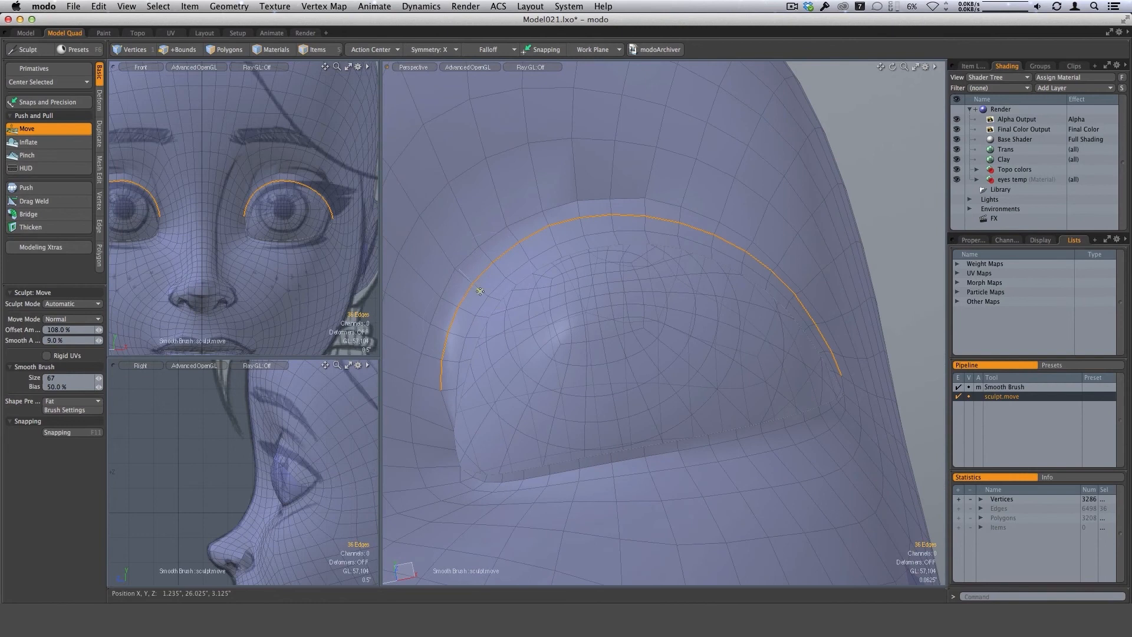
{"action": "left_click_drag", "start_coordinate": [508, 351], "coordinate": [665, 265], "text": "alt"}
Clear the selection and select the next edge arc closer to the eyeball along both upper lids.
{"action": "key", "text": "q"}
{"action": "left_click", "coordinate": [561, 215]}
{"action": "scroll", "coordinate": [710, 331], "scroll_direction": "up", "scroll_amount": 3}
{"action": "mouse_move", "coordinate": [710, 331]}
{"action": "left_mouse_down", "text": "alt"}
{"action": "mouse_move", "coordinate": [649, 295]}
{"action": "mouse_move", "coordinate": [631, 266]}
{"action": "left_mouse_up", "text": "alt"}
{"action": "left_click_drag", "start_coordinate": [591, 301], "coordinate": [587, 298], "text": "alt"}
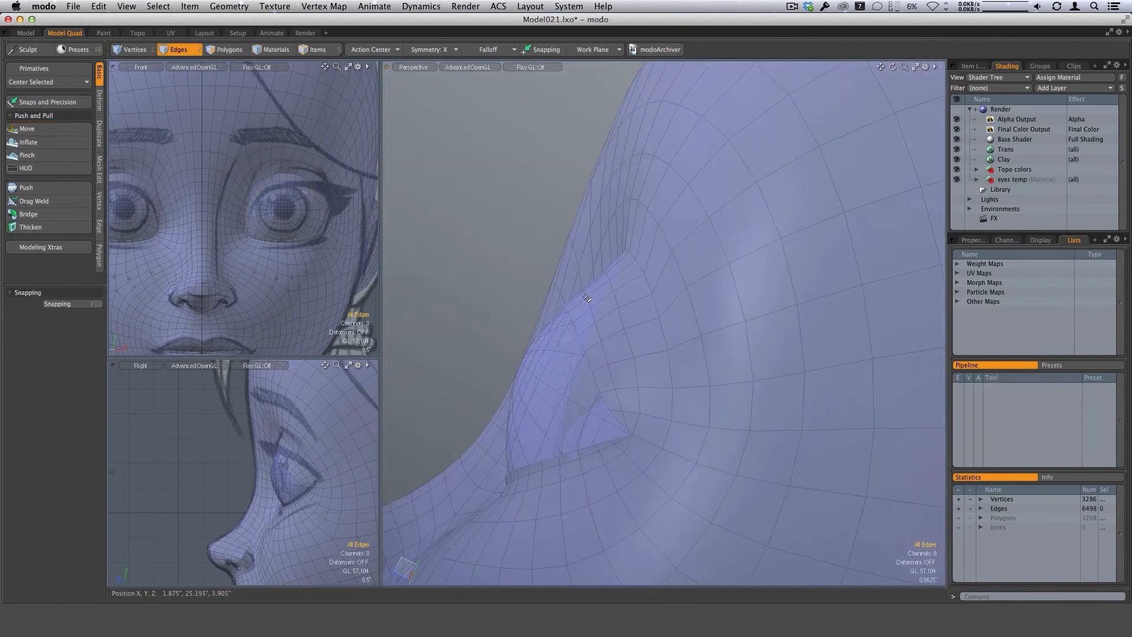
{"action": "left_click_drag", "start_coordinate": [517, 386], "coordinate": [612, 296], "text": "alt"}
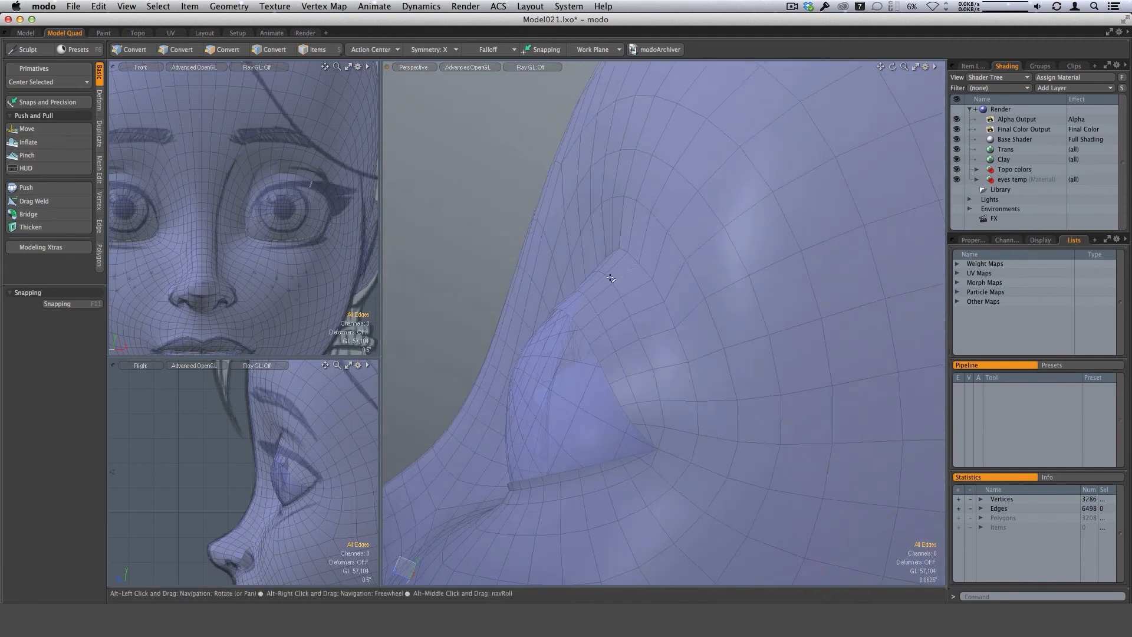
{"action": "left_click_drag", "start_coordinate": [575, 289], "coordinate": [662, 320], "text": "alt"}
{"action": "double_click", "coordinate": [592, 299]}
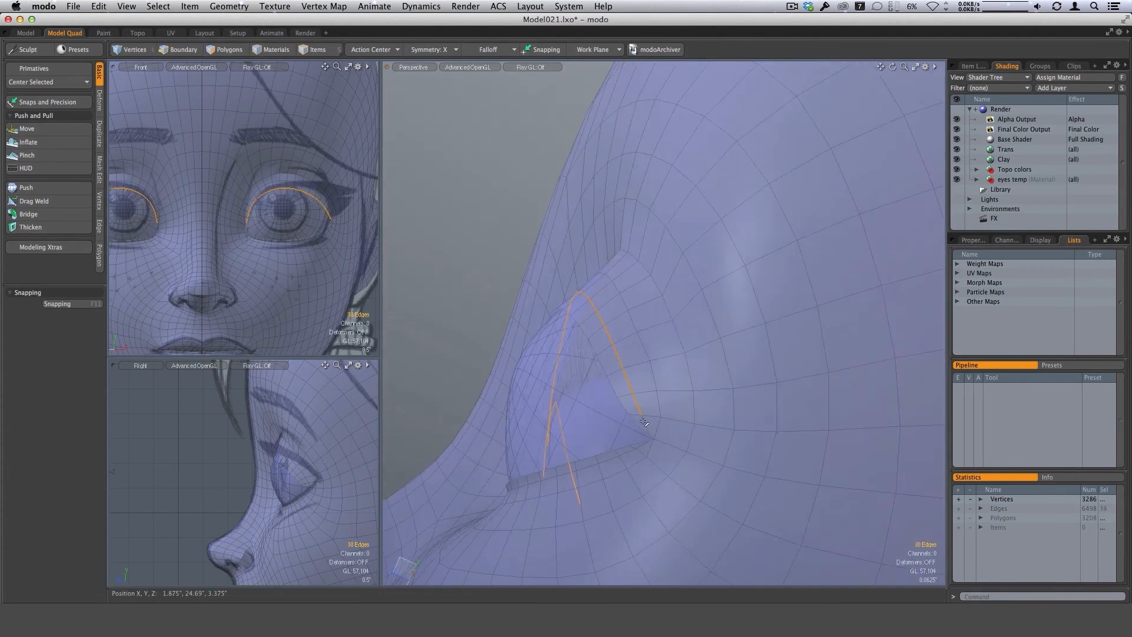
{"action": "mouse_move", "coordinate": [654, 369]}
{"action": "left_mouse_down", "text": "alt"}
{"action": "mouse_move", "coordinate": [688, 336]}
{"action": "mouse_move", "coordinate": [674, 338]}
{"action": "left_mouse_up", "text": "alt"}
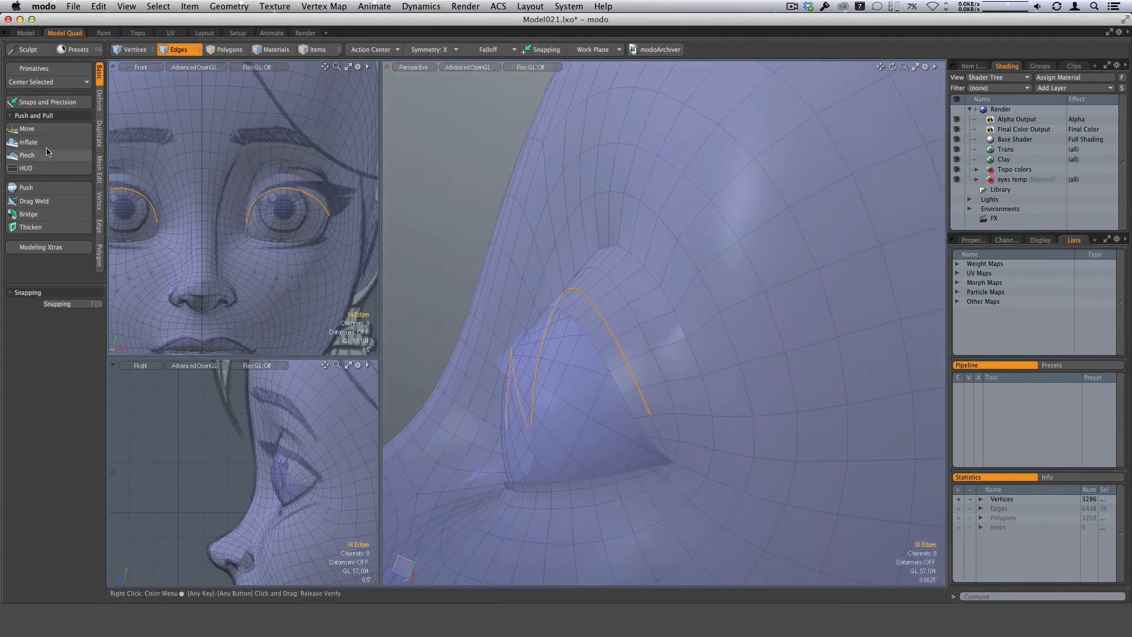
Reshape the selected inner lid arc with a size 86 Move brush, working from above, below and the side.
{"action": "left_click", "coordinate": [49, 131]}
{"action": "right_click_drag", "start_coordinate": [555, 311], "coordinate": [567, 310]}
{"action": "mouse_move", "coordinate": [672, 319]}
{"action": "left_mouse_down", "text": "alt"}
{"action": "mouse_move", "coordinate": [590, 295]}
{"action": "mouse_move", "coordinate": [575, 275]}
{"action": "left_mouse_up", "text": "alt"}
{"action": "left_click_drag", "start_coordinate": [584, 289], "coordinate": [617, 336], "text": "alt"}
{"action": "mouse_move", "coordinate": [566, 267]}
{"action": "left_mouse_down"}
{"action": "mouse_move", "coordinate": [561, 257]}
{"action": "mouse_move", "coordinate": [620, 347]}
{"action": "mouse_move", "coordinate": [714, 316]}
{"action": "mouse_move", "coordinate": [747, 378]}
{"action": "mouse_move", "coordinate": [644, 437]}
{"action": "mouse_move", "coordinate": [531, 475]}
{"action": "mouse_move", "coordinate": [505, 380]}
{"action": "left_mouse_up"}
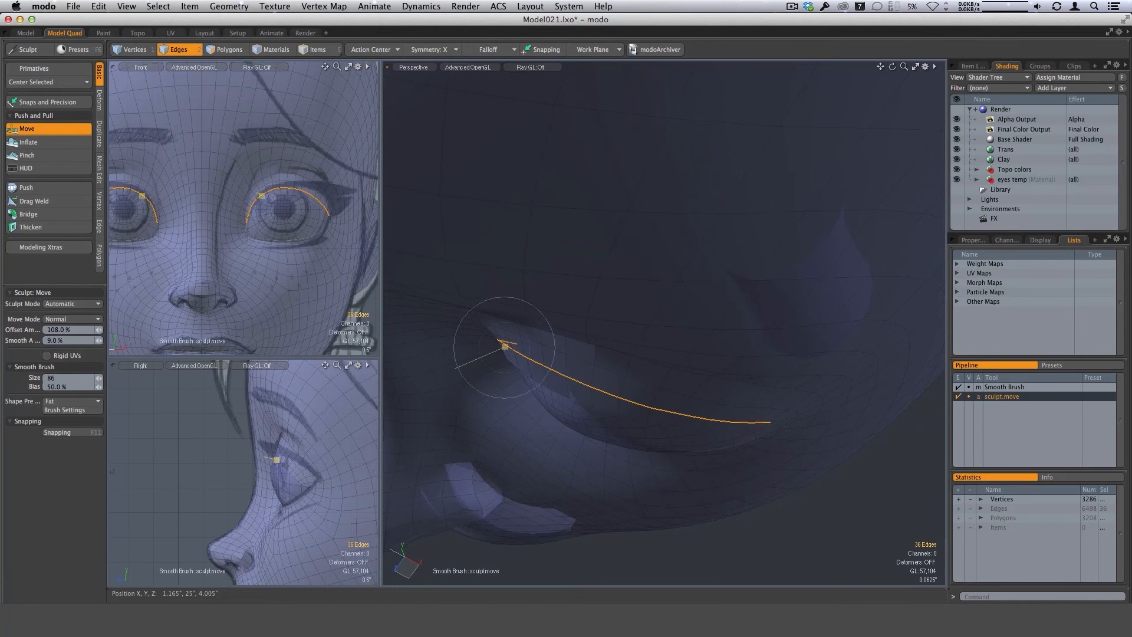
{"action": "left_click_drag", "start_coordinate": [600, 399], "coordinate": [573, 373], "text": "alt"}
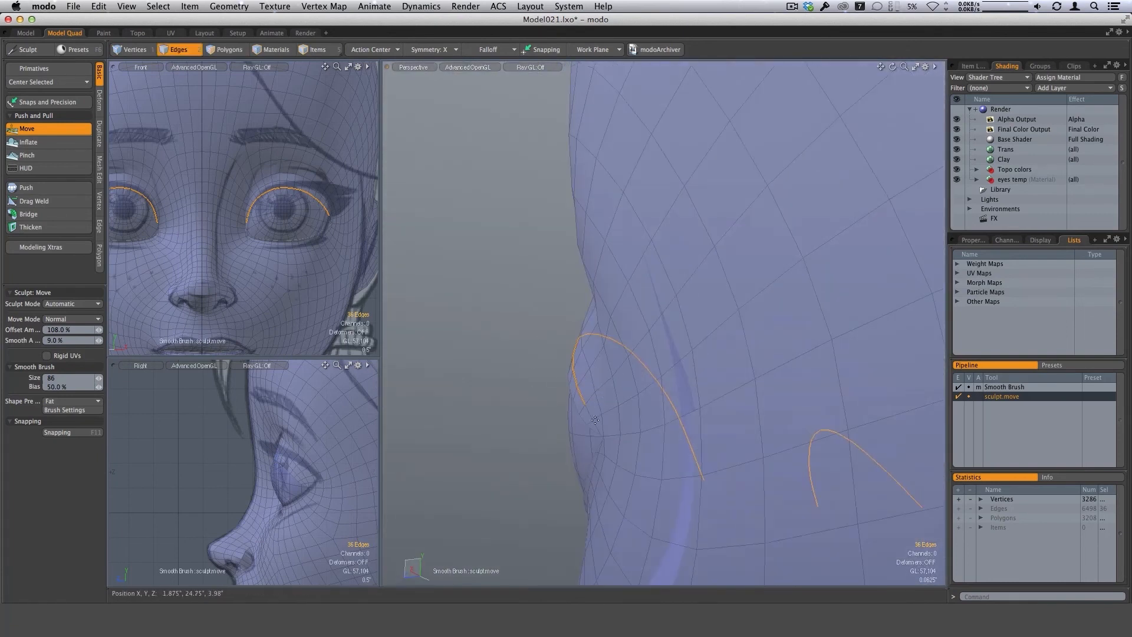
{"action": "mouse_move", "coordinate": [595, 420]}
{"action": "left_mouse_down", "text": "alt"}
{"action": "mouse_move", "coordinate": [583, 236]}
{"action": "mouse_move", "coordinate": [643, 318]}
{"action": "mouse_move", "coordinate": [531, 336]}
{"action": "left_mouse_up", "text": "alt"}
Select polygons on the ring beside the eye's outer edge and add an edge loop around the sockets with Loop Slice at 79.5%.
{"action": "key", "text": "Escape"}
{"action": "key", "text": "Escape"}
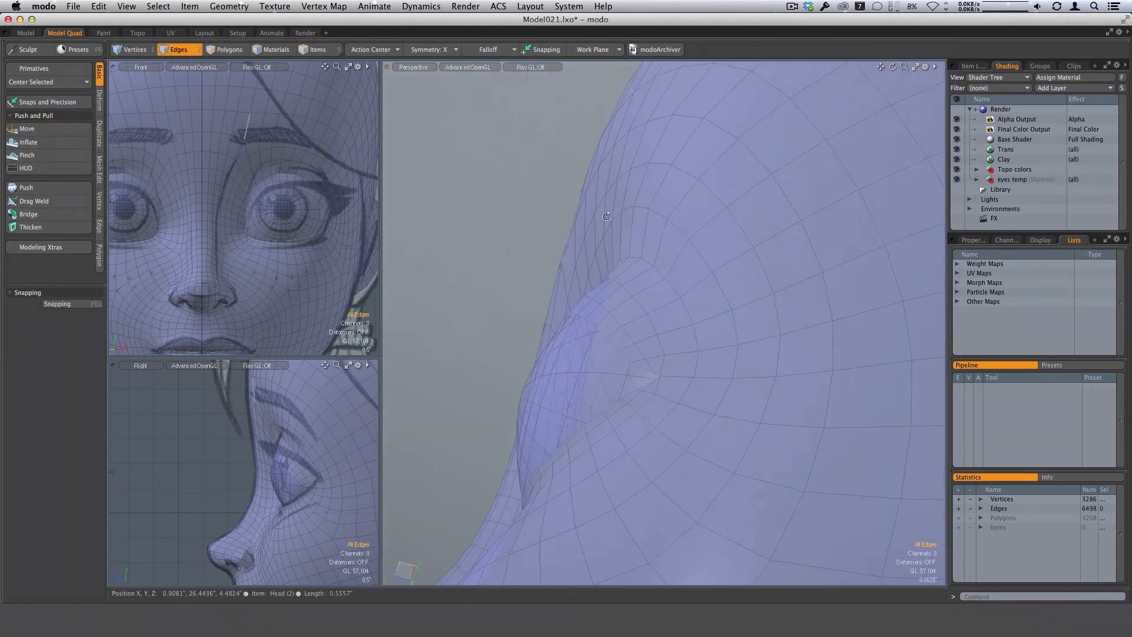
{"action": "left_click_drag", "start_coordinate": [606, 216], "coordinate": [663, 304], "text": "alt"}
{"action": "key", "text": "3"}
{"action": "mouse_move", "coordinate": [668, 257]}
{"action": "left_mouse_down"}
{"action": "mouse_move", "coordinate": [687, 328]}
{"action": "mouse_move", "coordinate": [737, 361]}
{"action": "left_mouse_up"}
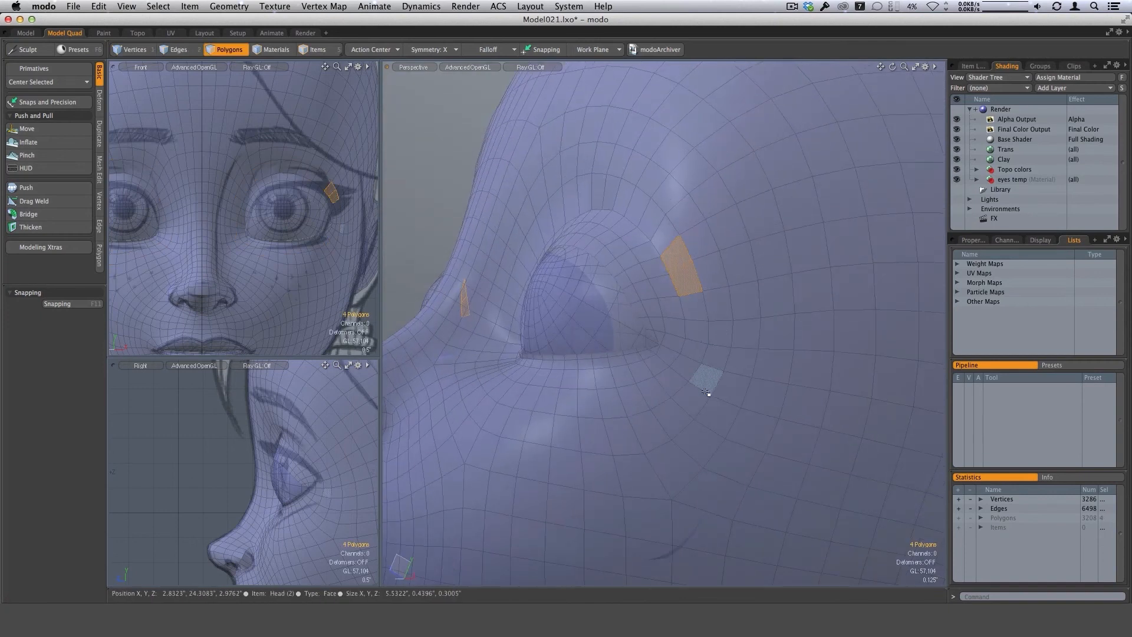
{"action": "key", "text": "alt+c"}
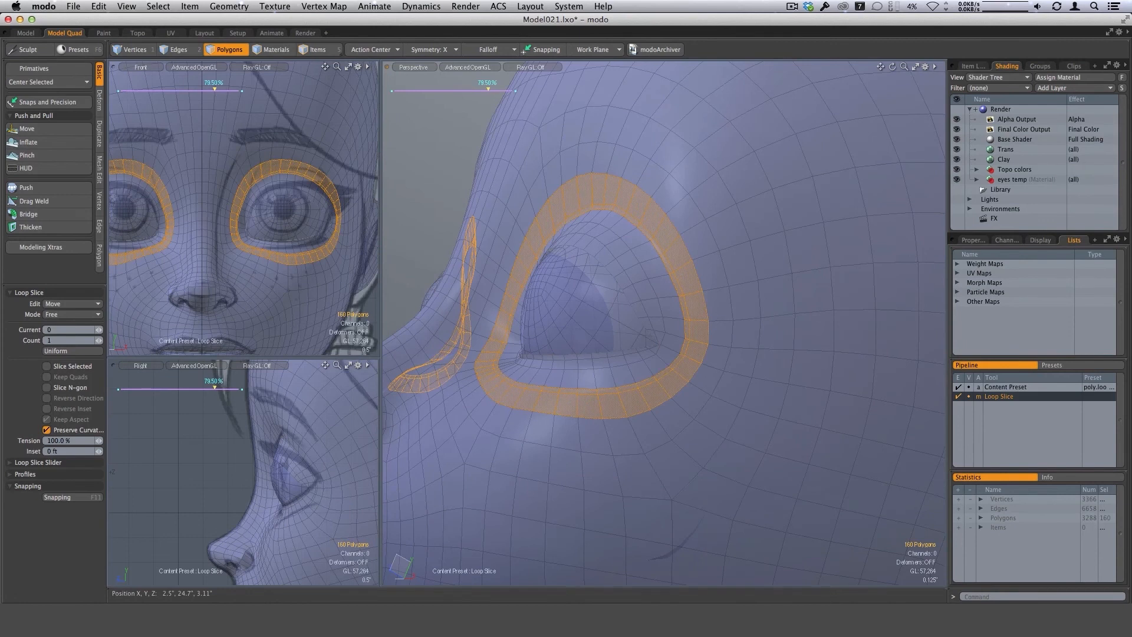
{"action": "key", "text": "Escape"}
{"action": "key", "text": "Escape"}
Turn on the head's subdivision smoothing and examine the eye area with the new loop from several angles.
{"action": "key", "text": "Tab"}
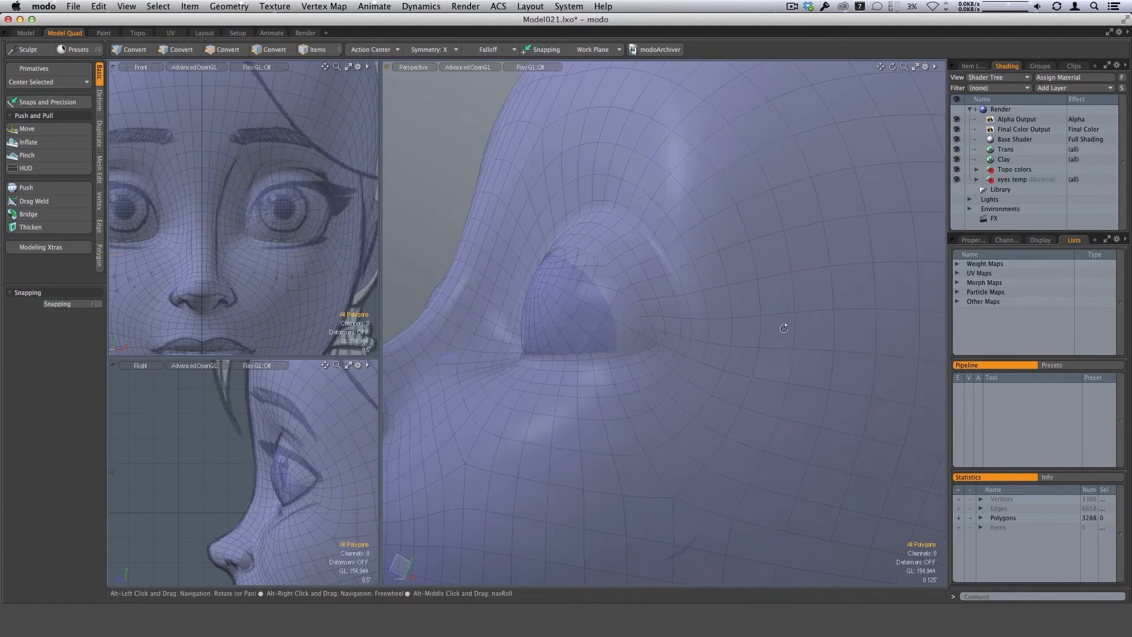
{"action": "left_click_drag", "start_coordinate": [784, 328], "coordinate": [627, 245], "text": "alt"}
{"action": "left_click_drag", "start_coordinate": [659, 289], "coordinate": [705, 415], "text": "alt"}
{"action": "left_click_drag", "start_coordinate": [655, 296], "coordinate": [632, 405], "text": "alt"}
Select the run of new loop edges beneath both eyes, from inner to outer corner, and start the Slide tool on it.
{"action": "key", "text": "1"}
{"action": "key", "text": "2"}
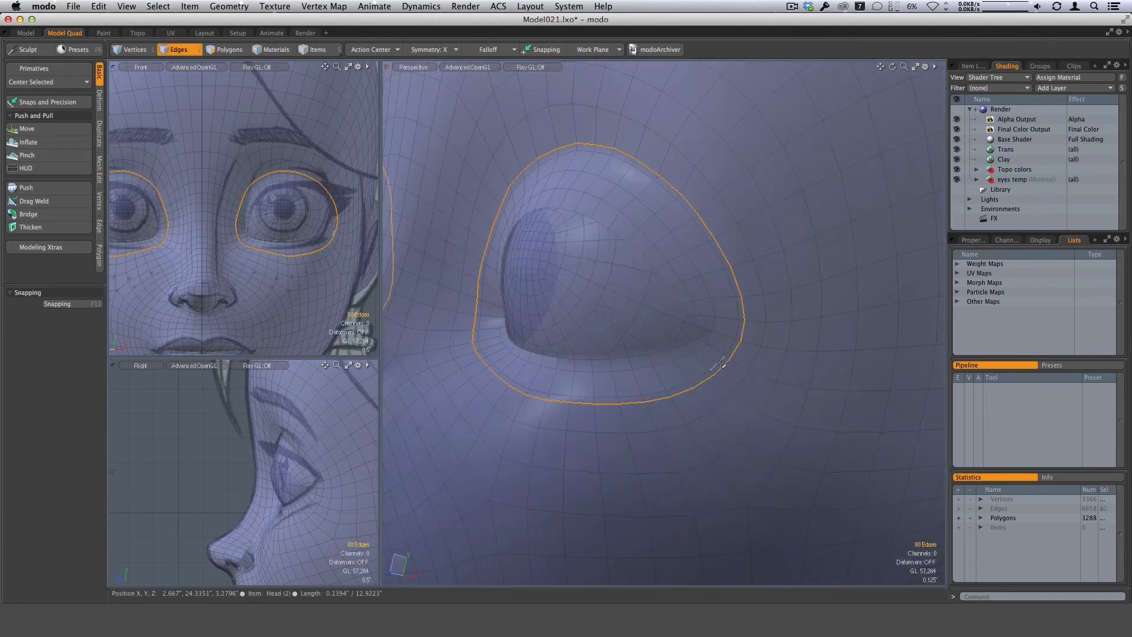
{"action": "left_click", "coordinate": [713, 366]}
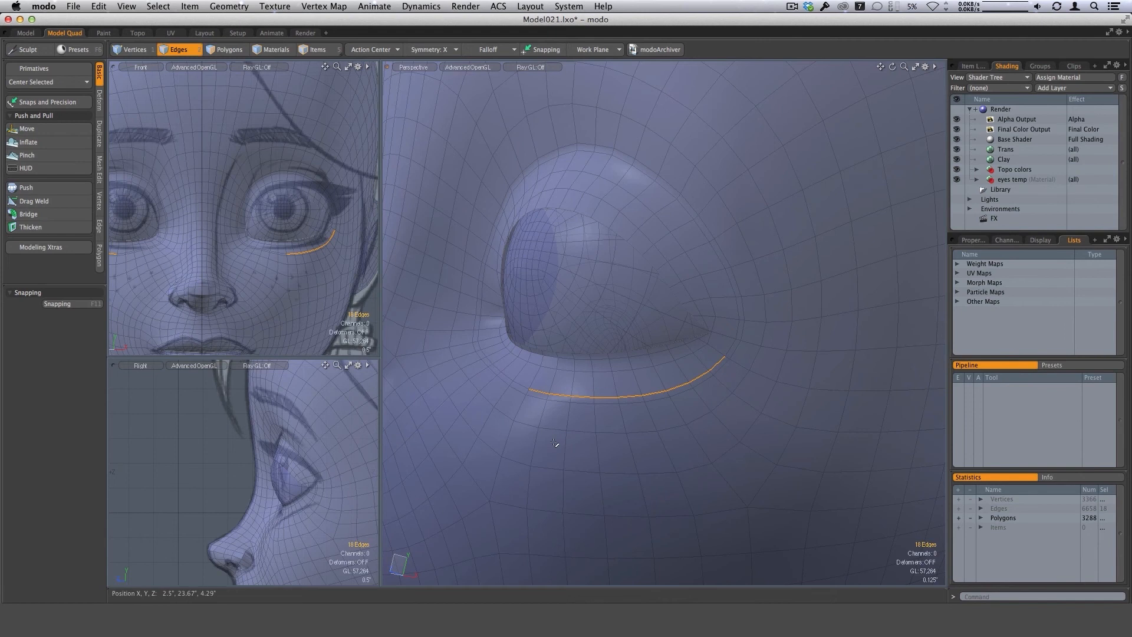
{"action": "key", "text": "Up"}
{"action": "key", "text": "Up"}
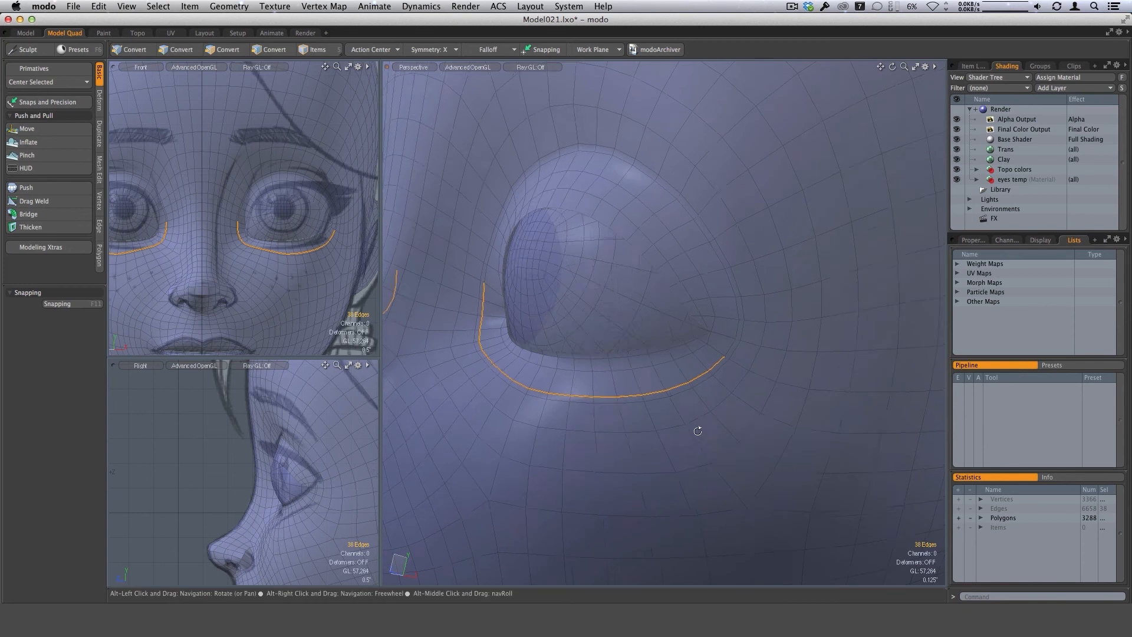
{"action": "left_click_drag", "start_coordinate": [695, 430], "coordinate": [728, 335], "text": "alt"}
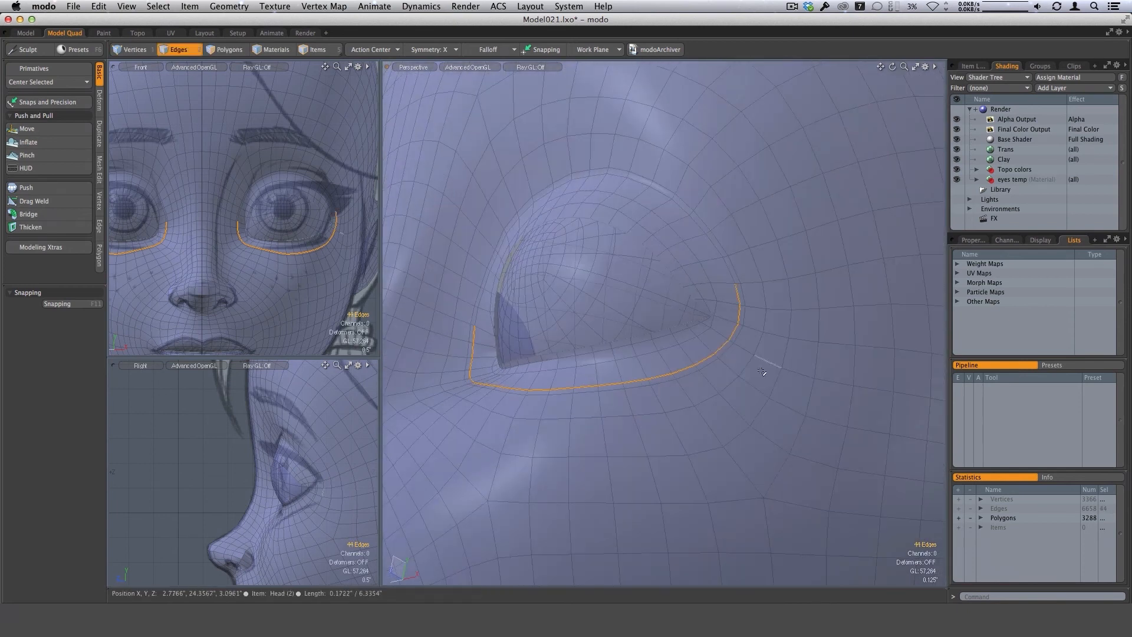
{"action": "left_click_drag", "start_coordinate": [762, 372], "coordinate": [788, 352], "text": "alt"}
{"action": "left_click", "coordinate": [737, 300], "text": "ctrl"}
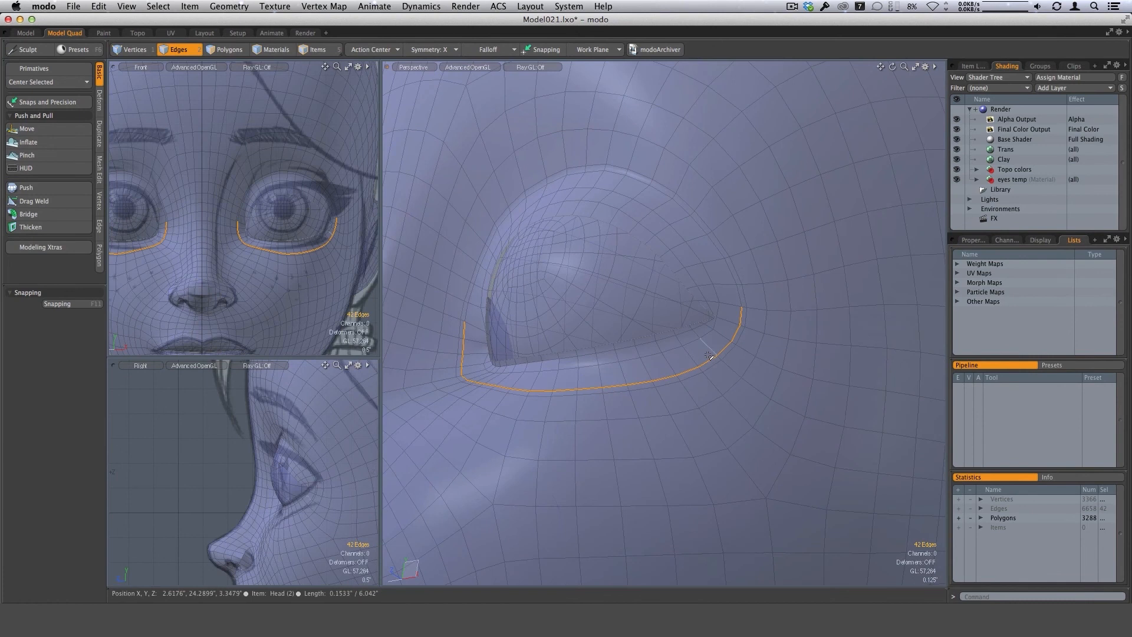
{"action": "right_click", "coordinate": [707, 364]}
{"action": "left_click", "coordinate": [692, 416]}
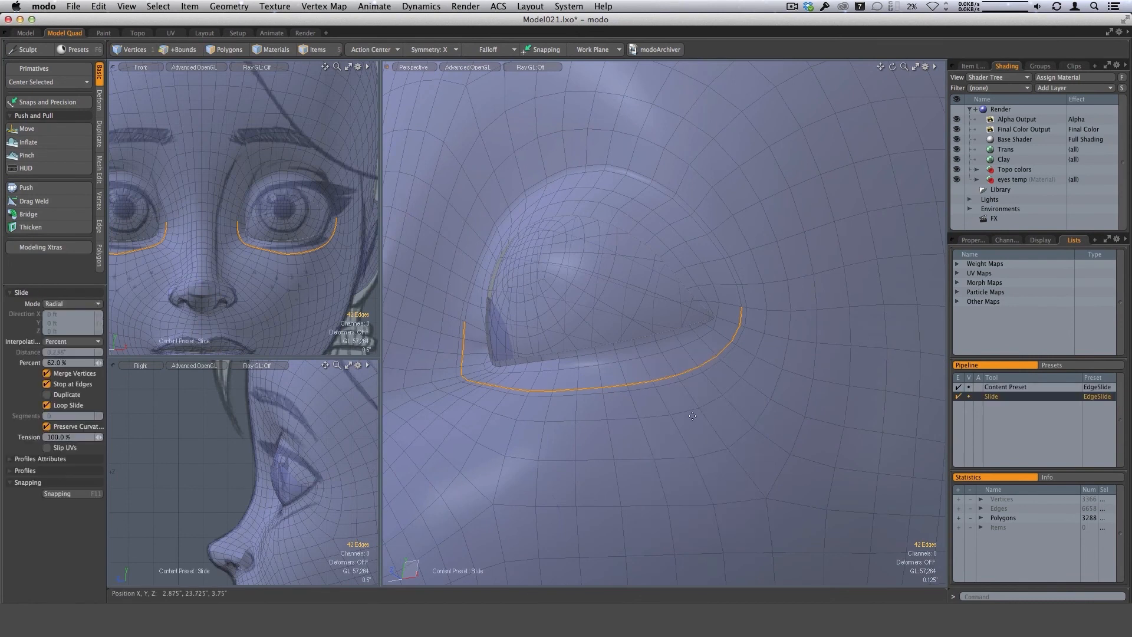
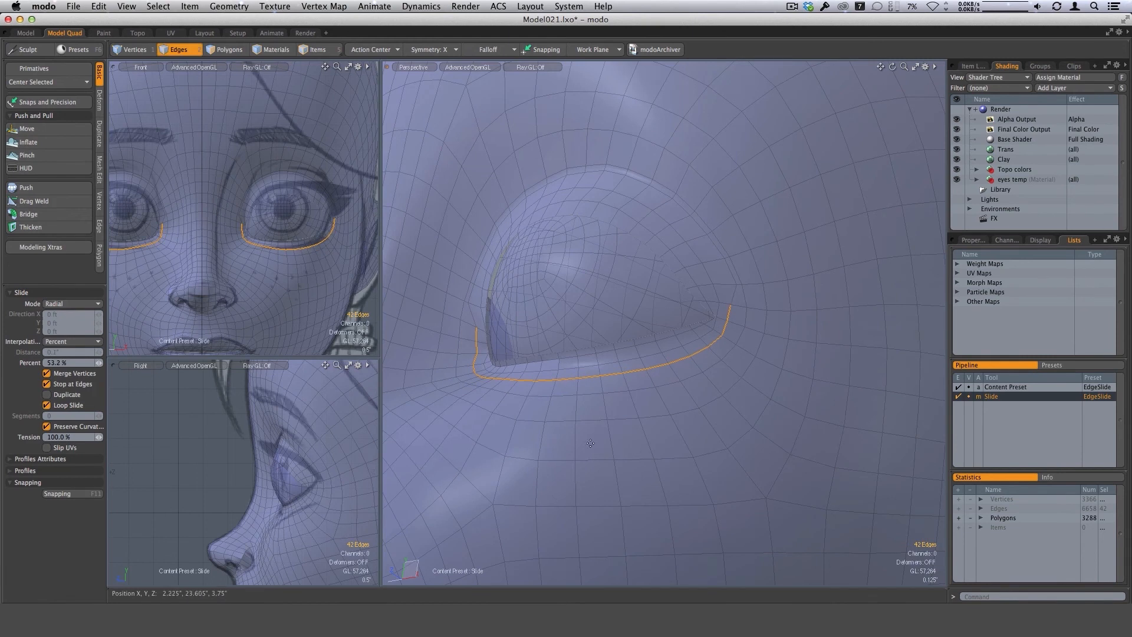
Slide the selected edges beneath both eyes by about 50% to reposition the lower part of the new loop.
{"action": "left_click_drag", "start_coordinate": [710, 392], "coordinate": [619, 411], "text": "alt"}
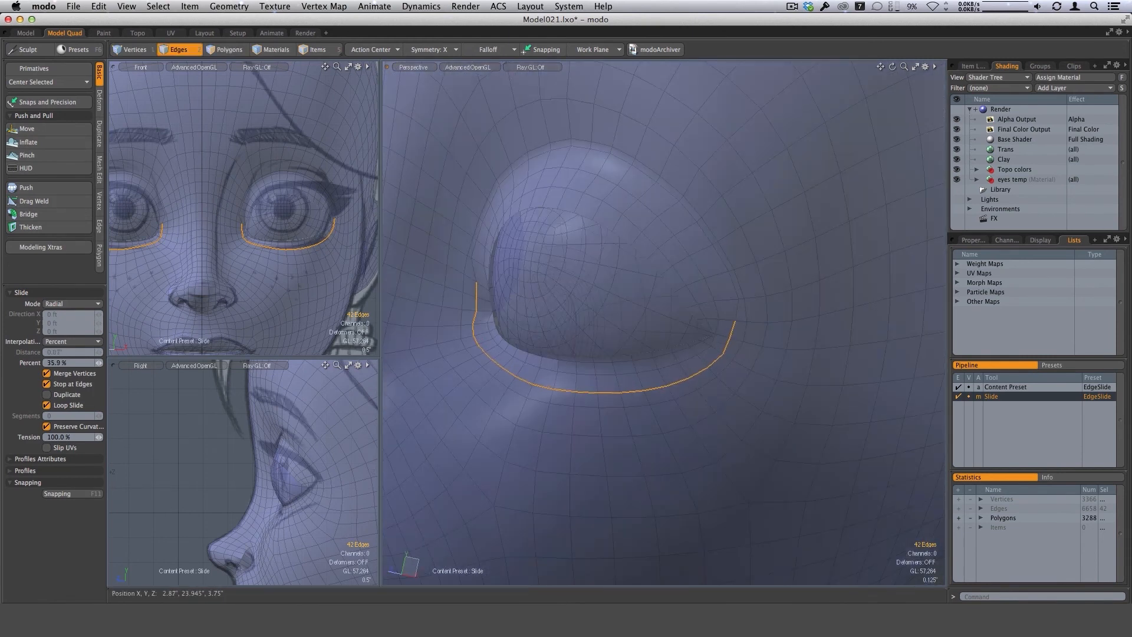
{"action": "left_click_drag", "start_coordinate": [687, 424], "coordinate": [630, 371], "text": "alt"}
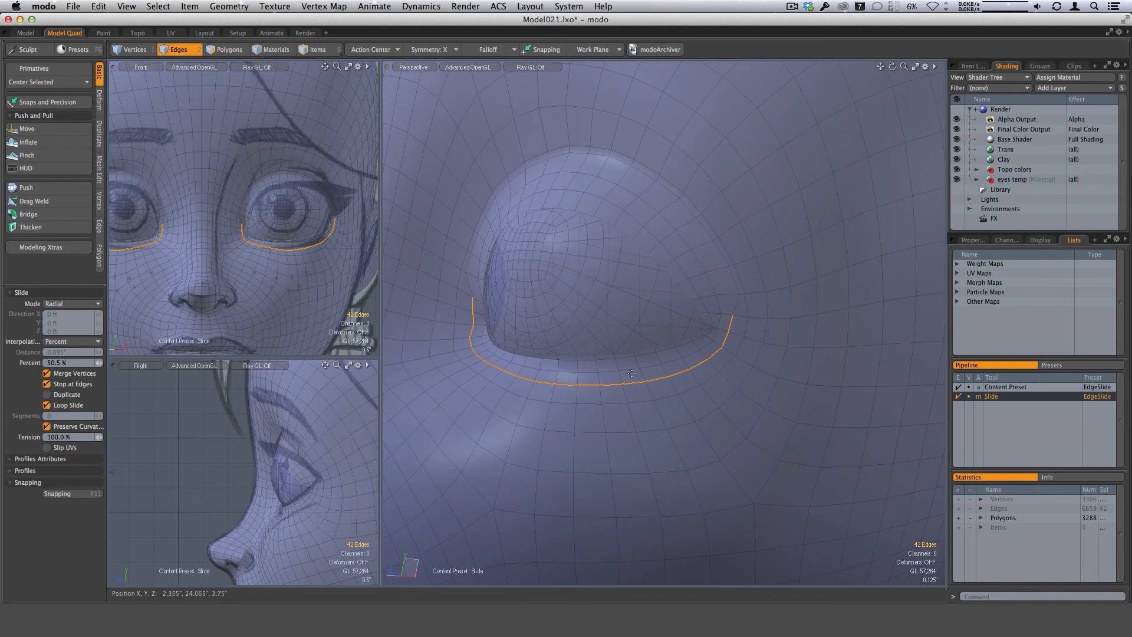
{"action": "left_click_drag", "start_coordinate": [632, 434], "coordinate": [640, 372], "text": "alt"}
{"action": "key", "text": "space"}
Select the complete new edge loop around both eye sockets and reshape its outer side with the Move brush at size 58.
{"action": "double_click", "coordinate": [745, 292], "text": "shift"}
{"action": "left_click_drag", "start_coordinate": [750, 318], "coordinate": [395, 336], "text": "alt"}
{"action": "left_click_drag", "start_coordinate": [678, 344], "coordinate": [643, 337], "text": "alt"}
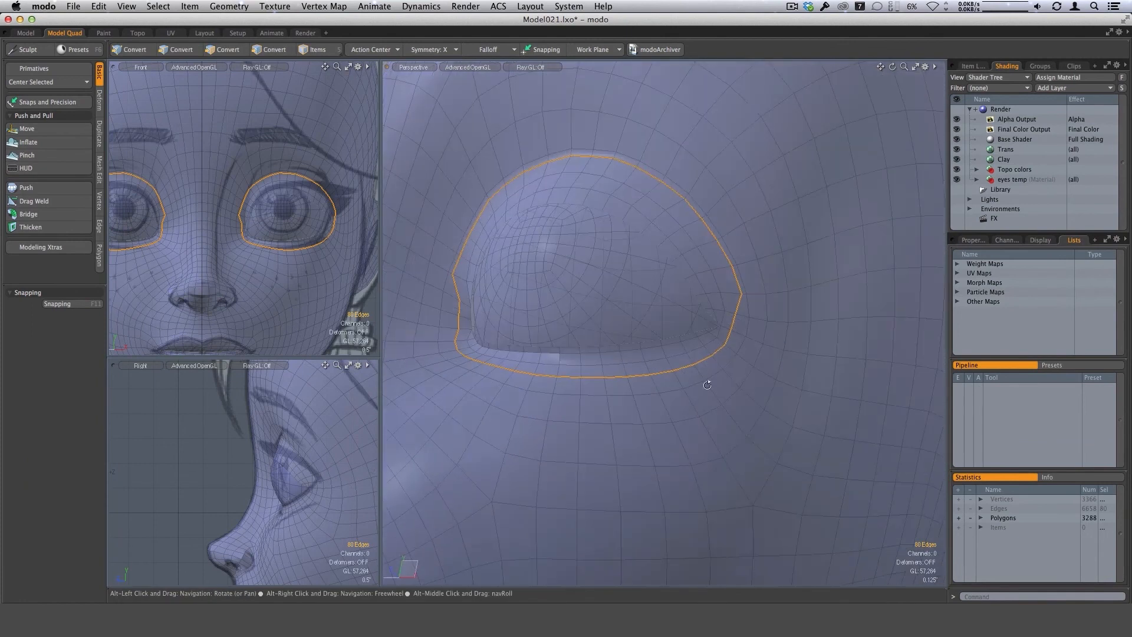
{"action": "left_click", "coordinate": [26, 129]}
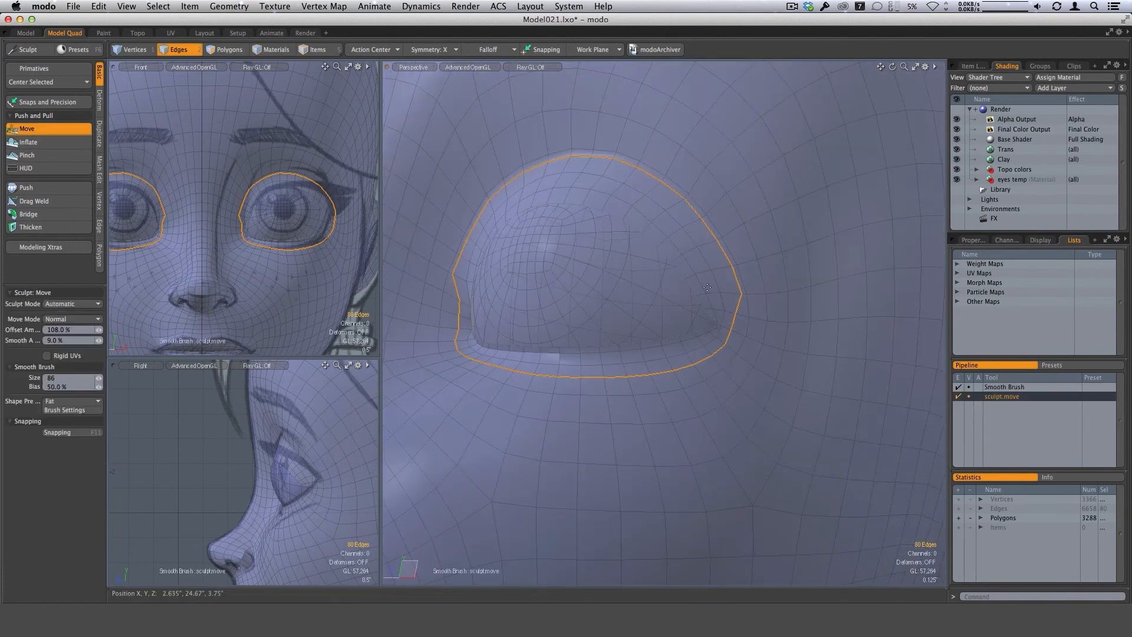
{"action": "right_click_drag", "start_coordinate": [706, 286], "coordinate": [708, 286]}
{"action": "left_click_drag", "start_coordinate": [755, 294], "coordinate": [739, 299], "text": "alt"}
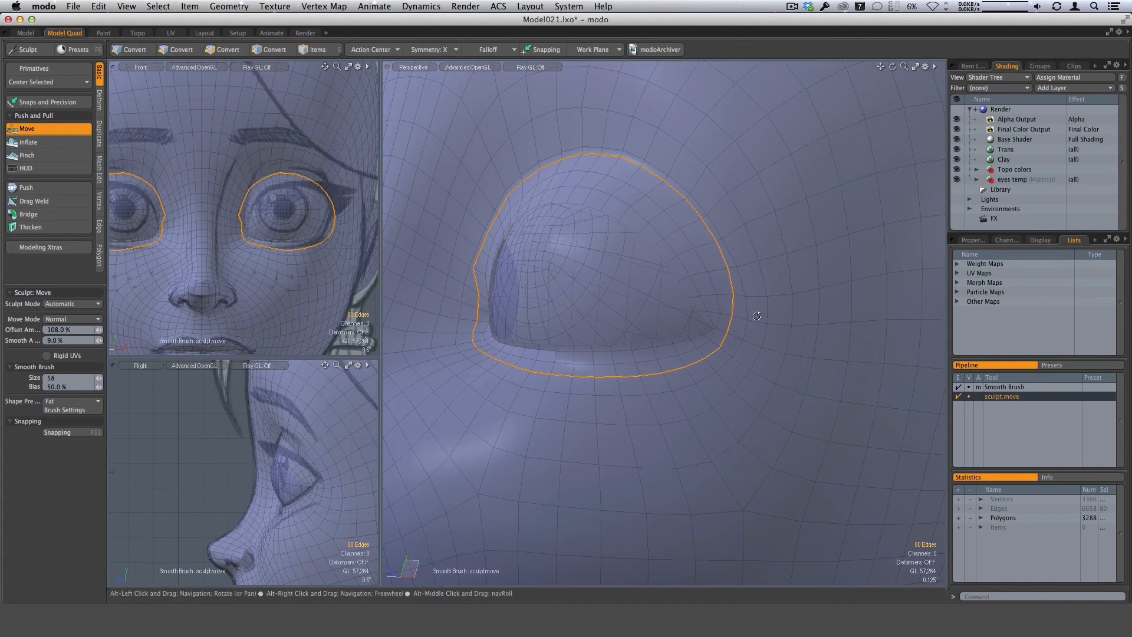
Even out the socket loop's inner side and lower run with the Move brush from several angles, and clear the selection.
{"action": "left_click_drag", "start_coordinate": [754, 313], "coordinate": [617, 301], "text": "alt"}
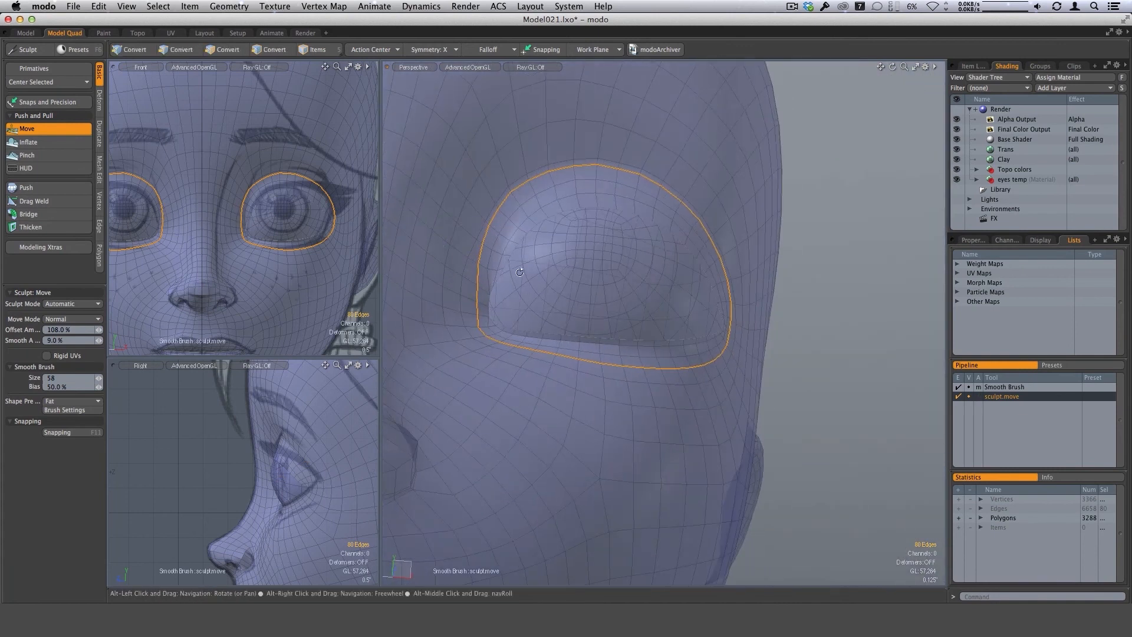
{"action": "left_click_drag", "start_coordinate": [478, 295], "coordinate": [460, 309], "text": "alt"}
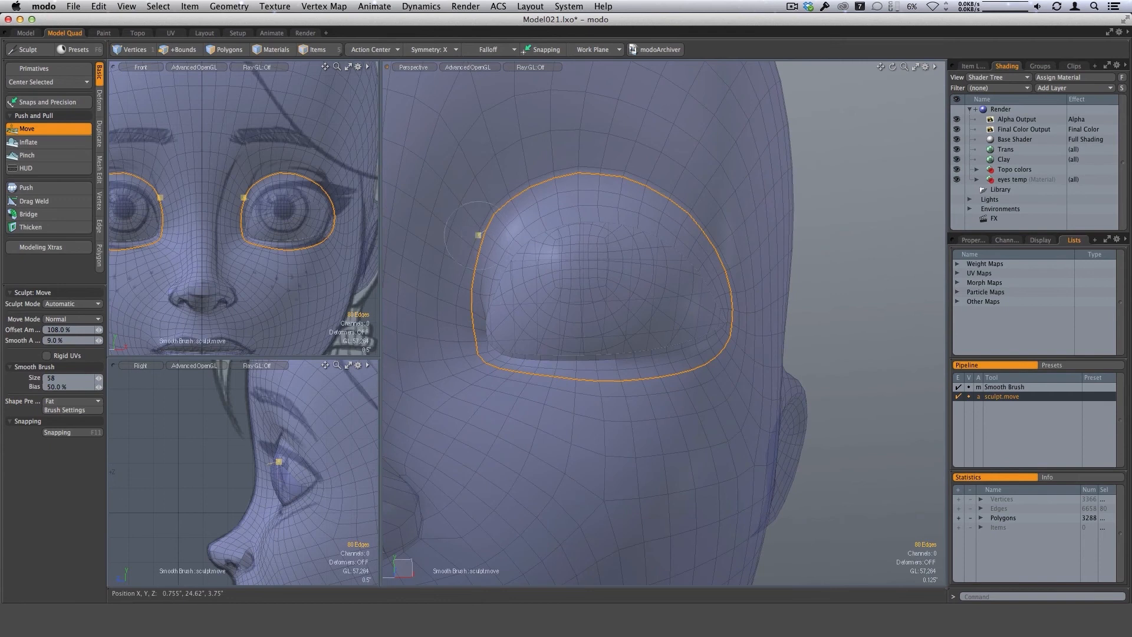
{"action": "left_click_drag", "start_coordinate": [516, 298], "coordinate": [466, 241], "text": "alt"}
{"action": "left_click_drag", "start_coordinate": [562, 384], "coordinate": [493, 357], "text": "alt"}
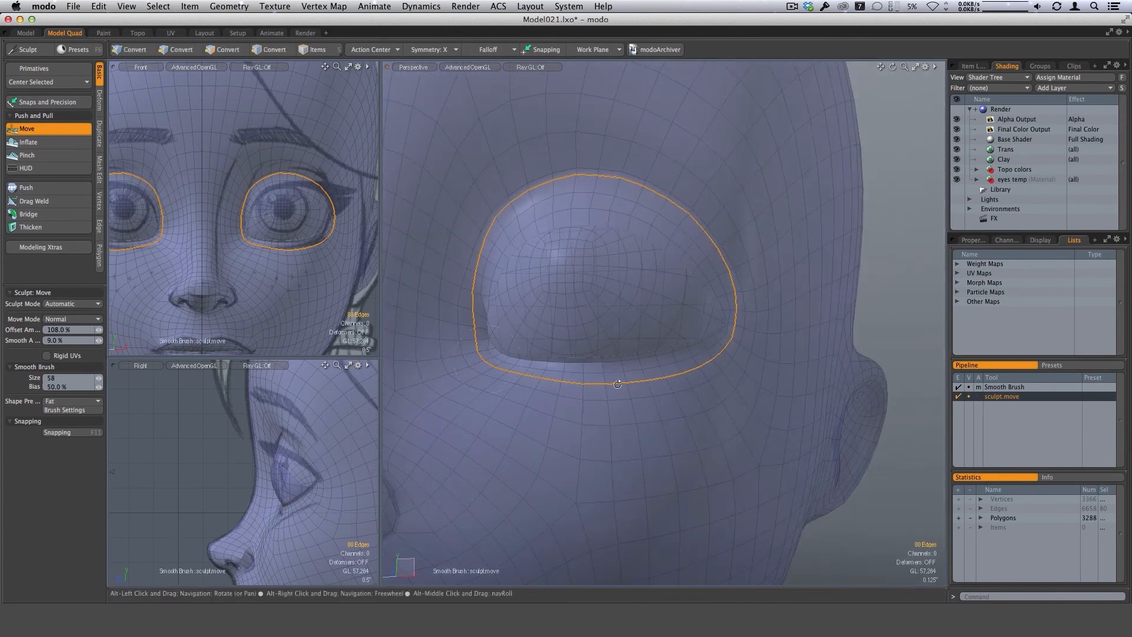
{"action": "left_click_drag", "start_coordinate": [637, 431], "coordinate": [598, 420], "text": "alt"}
{"action": "left_click_drag", "start_coordinate": [700, 391], "coordinate": [705, 339], "text": "alt"}
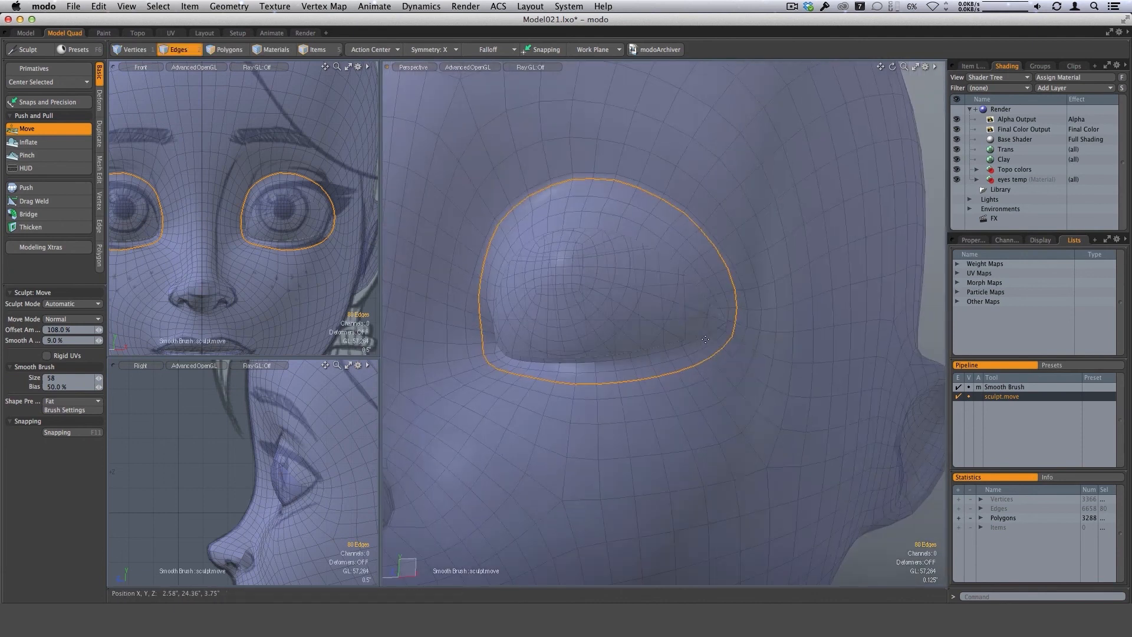
{"action": "mouse_move", "coordinate": [789, 364]}
{"action": "left_mouse_down", "text": "alt"}
{"action": "mouse_move", "coordinate": [723, 380]}
{"action": "mouse_move", "coordinate": [702, 420]}
{"action": "mouse_move", "coordinate": [744, 407]}
{"action": "left_mouse_up", "text": "alt"}
{"action": "key", "text": "space"}
{"action": "key", "text": "Escape"}
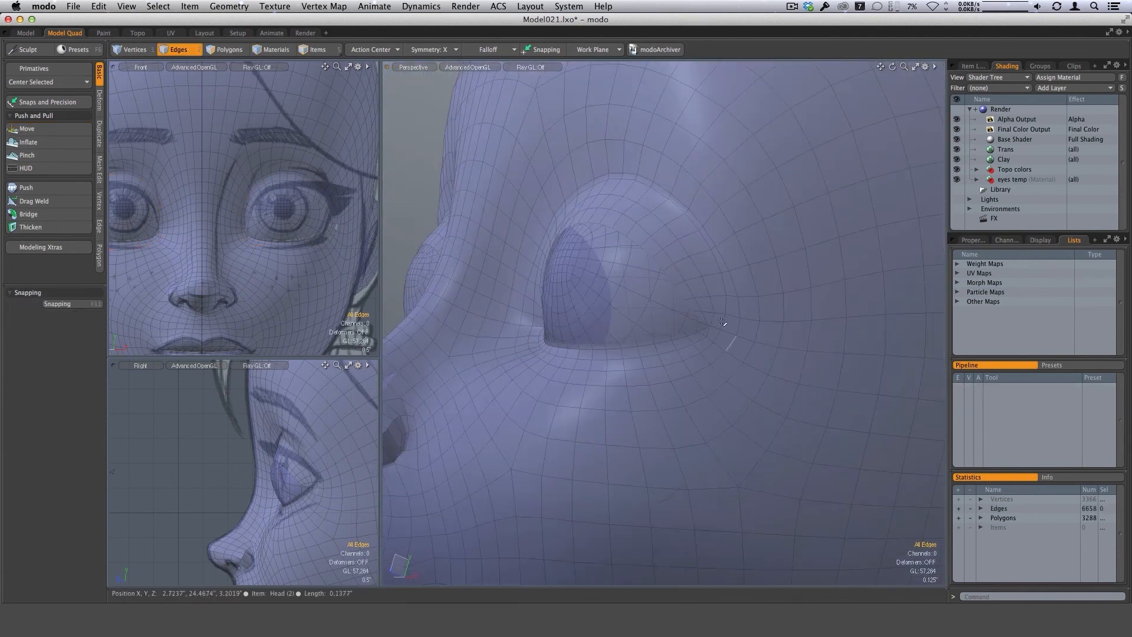
Select the polygon strip along the inner rim of both upper lids and add an edge loop through it with Loop Slice at 24.5%.
{"action": "left_click_drag", "start_coordinate": [703, 230], "coordinate": [672, 288], "text": "alt"}
{"action": "key", "text": "3"}
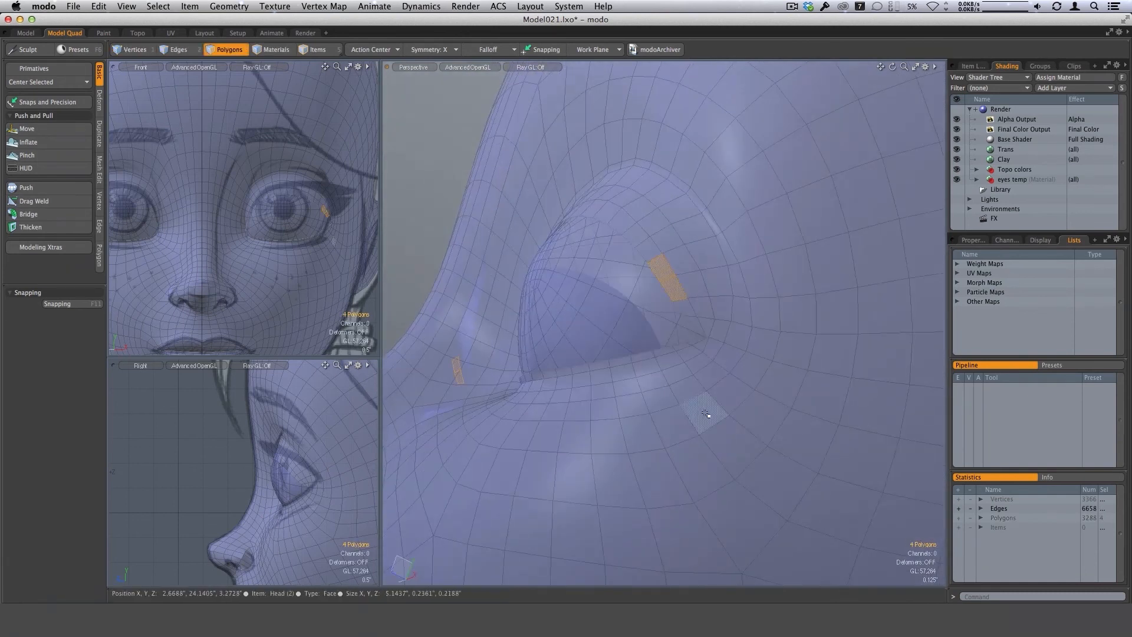
{"action": "key", "text": "l"}
{"action": "left_click_drag", "start_coordinate": [654, 342], "coordinate": [642, 245], "text": "alt"}
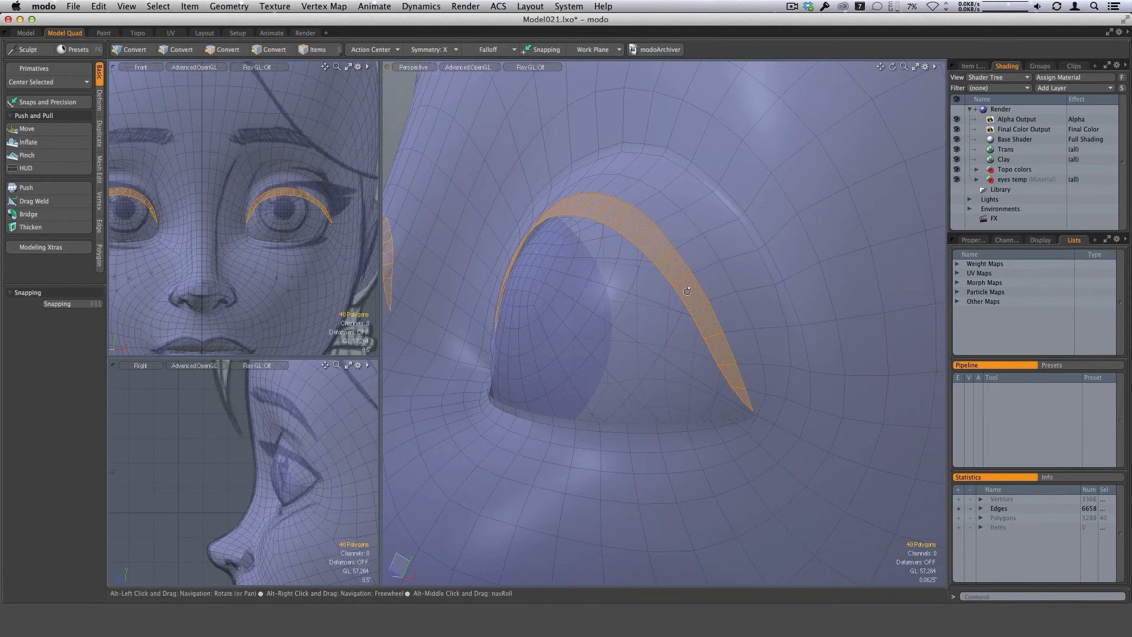
{"action": "left_click_drag", "start_coordinate": [687, 291], "coordinate": [648, 271], "text": "alt"}
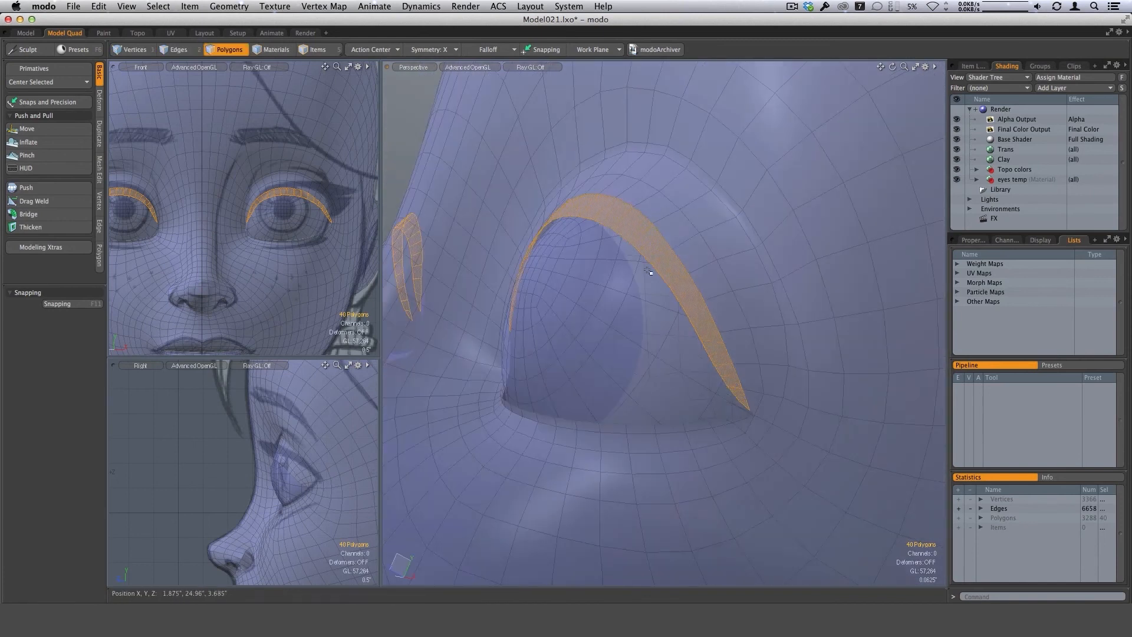
{"action": "left_click_drag", "start_coordinate": [614, 224], "coordinate": [587, 223], "text": "alt"}
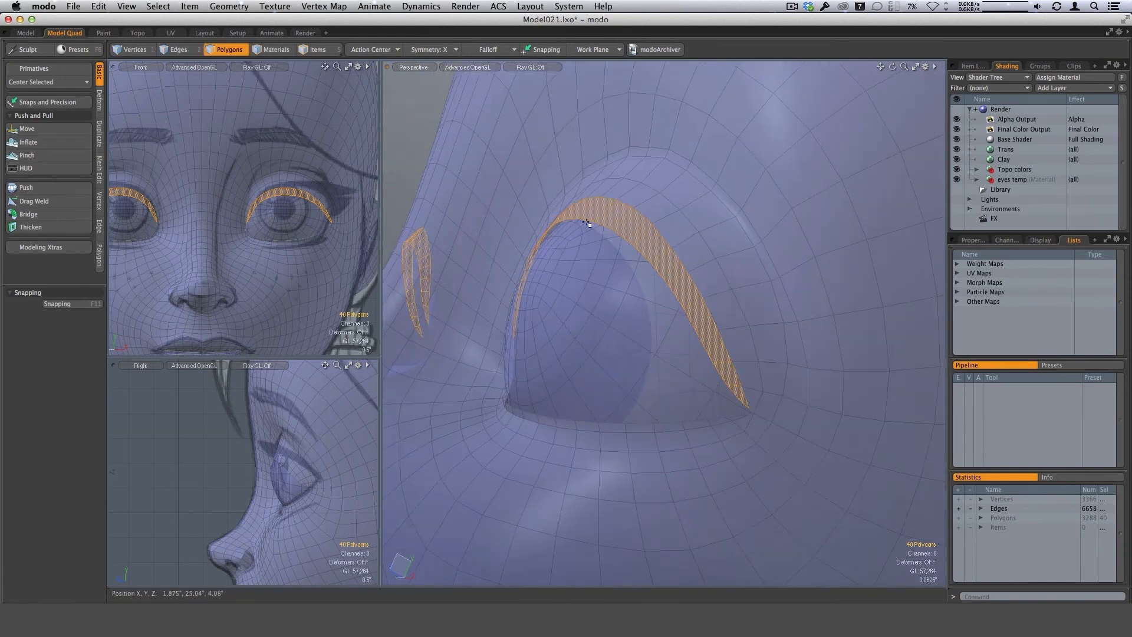
{"action": "left_click_drag", "start_coordinate": [664, 394], "coordinate": [741, 384], "text": "alt"}
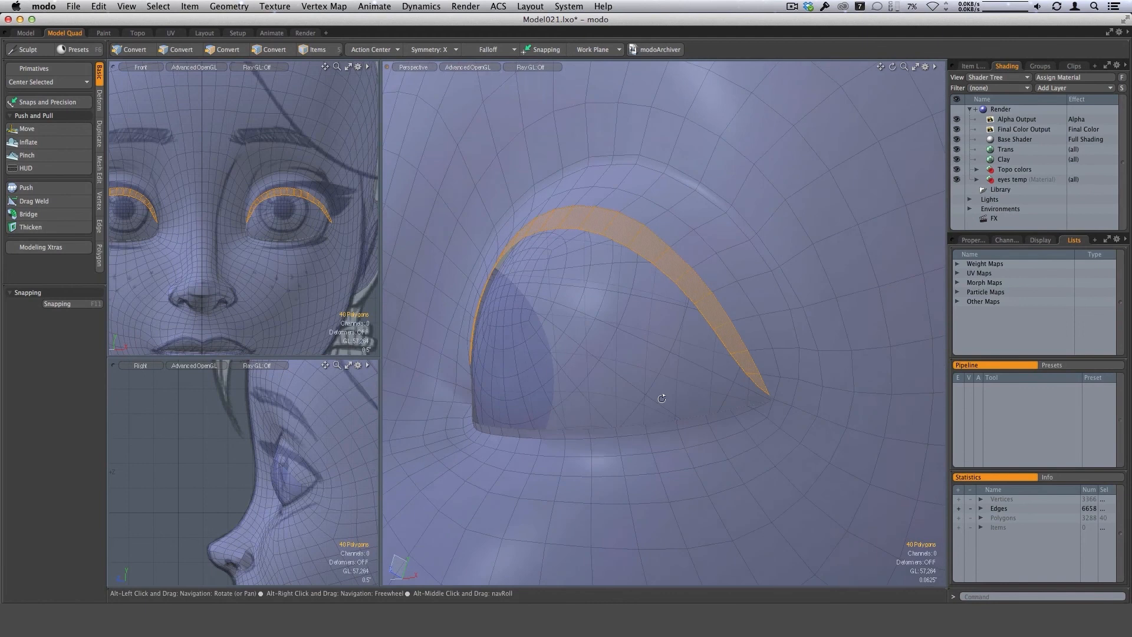
{"action": "key", "text": "alt+c"}
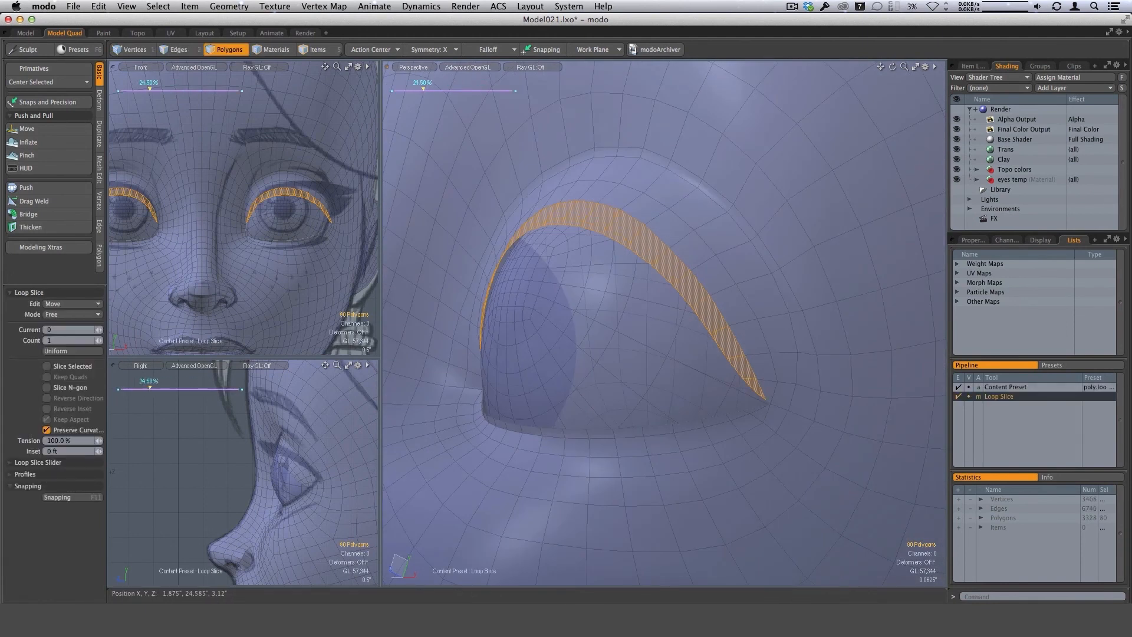
{"action": "key", "text": "space"}
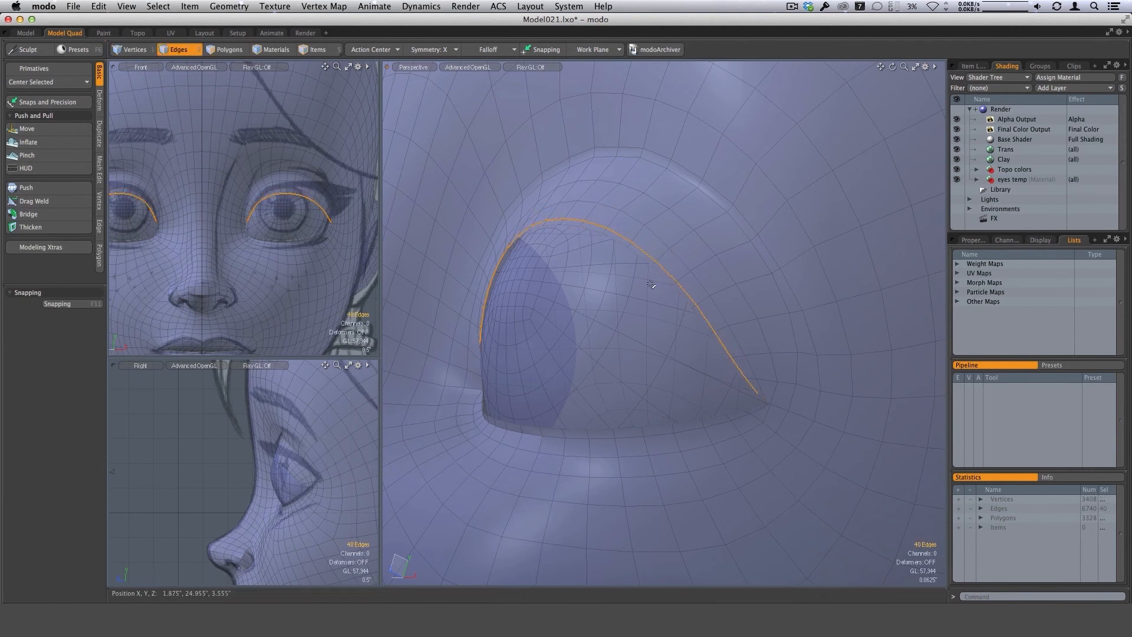
{"action": "left_click_drag", "start_coordinate": [651, 284], "coordinate": [689, 373], "text": "alt"}
{"action": "double_click", "coordinate": [607, 239]}
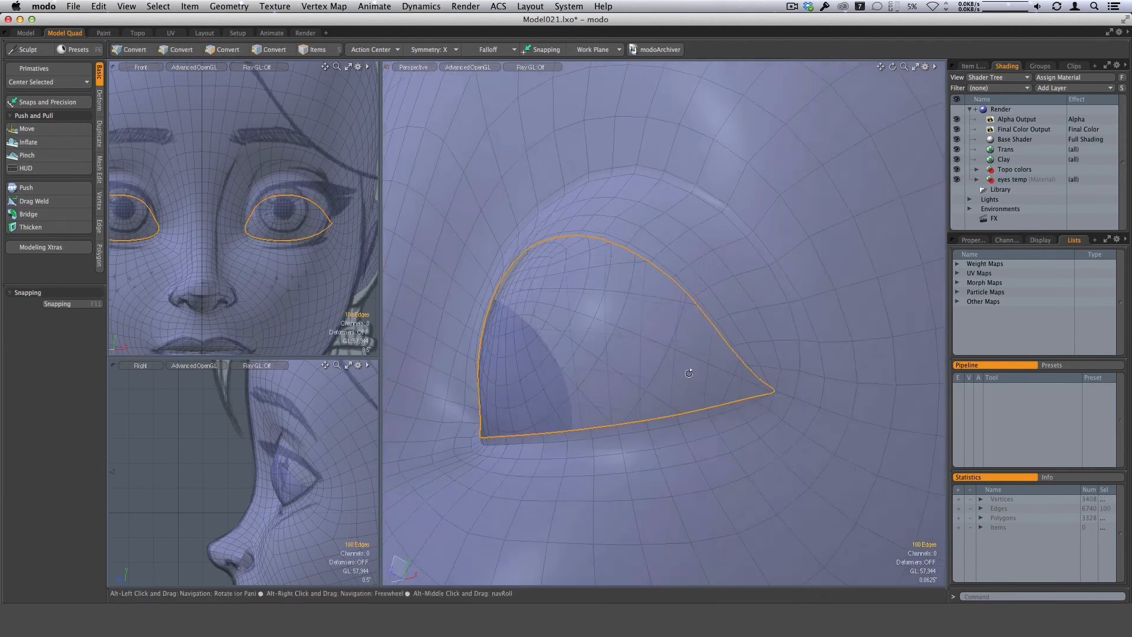
{"action": "left_click", "coordinate": [765, 386]}
{"action": "left_click_drag", "start_coordinate": [765, 387], "coordinate": [732, 390], "text": "alt"}
{"action": "scroll", "coordinate": [729, 392], "scroll_direction": "up", "scroll_amount": 4}
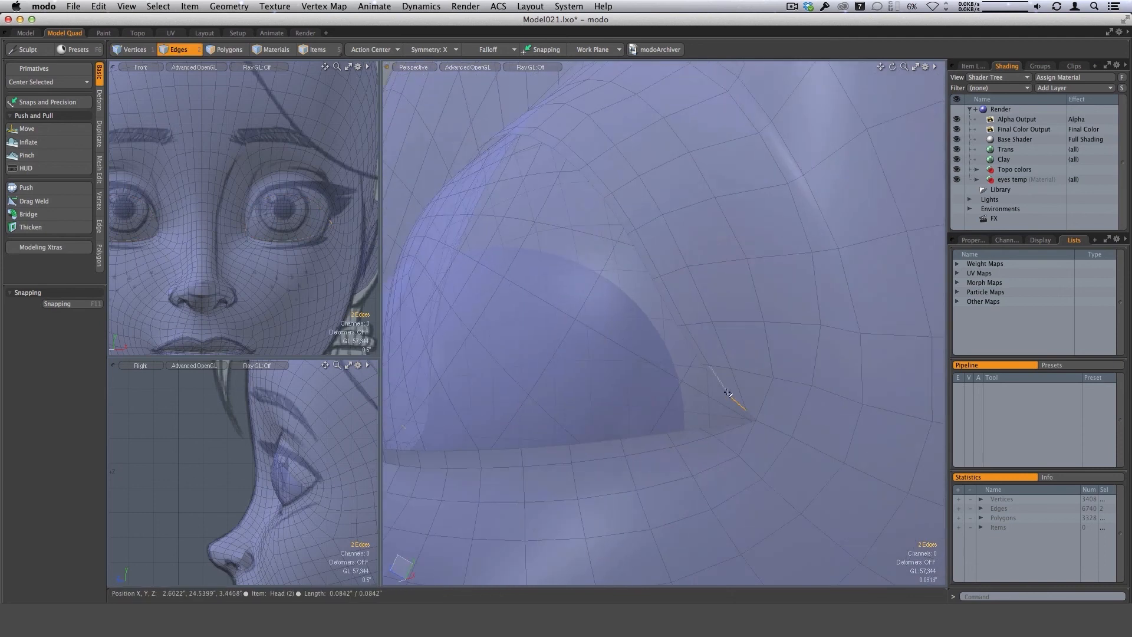
{"action": "scroll", "coordinate": [721, 388], "scroll_direction": "down", "scroll_amount": 5}
{"action": "scroll", "coordinate": [740, 397], "scroll_direction": "up", "scroll_amount": 6}
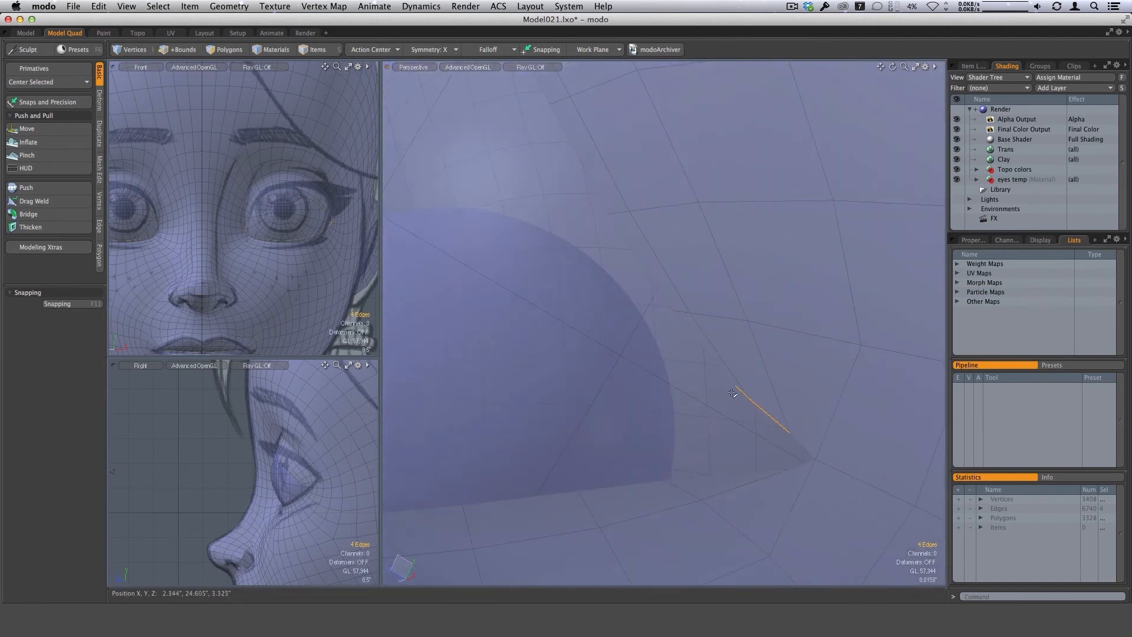
{"action": "key", "text": "2"}
{"action": "scroll", "coordinate": [722, 375], "scroll_direction": "down", "scroll_amount": 5}
{"action": "scroll", "coordinate": [792, 396], "scroll_direction": "up", "scroll_amount": 4}
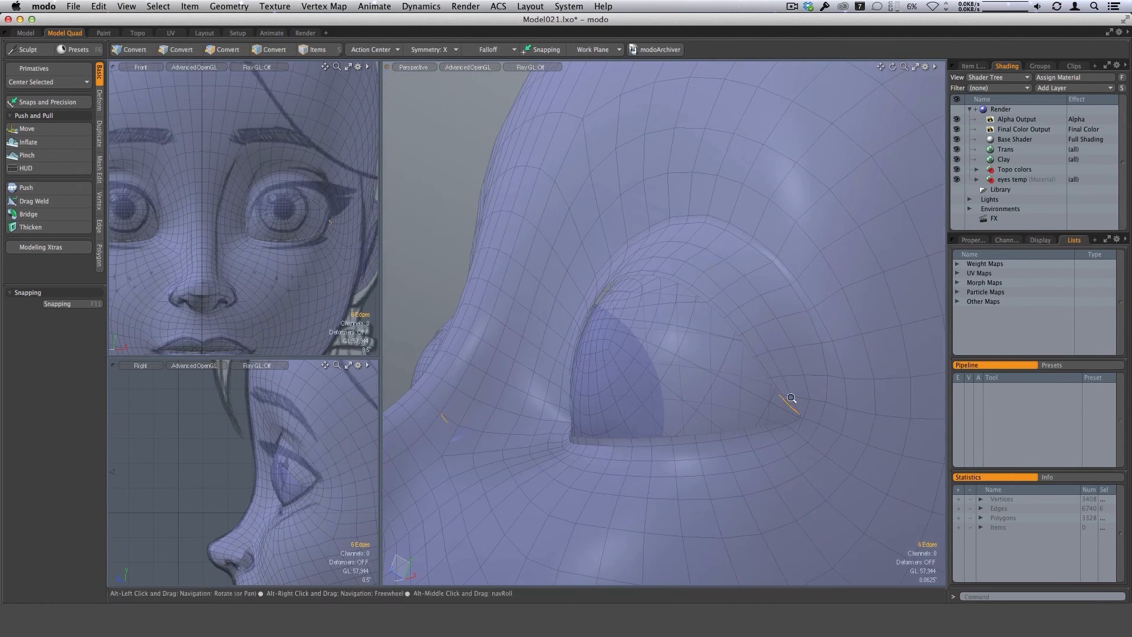
Select the upper-lid edge run on both eyes, stopping short of the corners, move it about -0.02" in Z, and clear the selection.
{"action": "left_click", "coordinate": [760, 387]}
{"action": "left_click_drag", "start_coordinate": [770, 394], "coordinate": [731, 367], "text": "alt"}
{"action": "scroll", "coordinate": [759, 364], "scroll_direction": "down", "scroll_amount": 6}
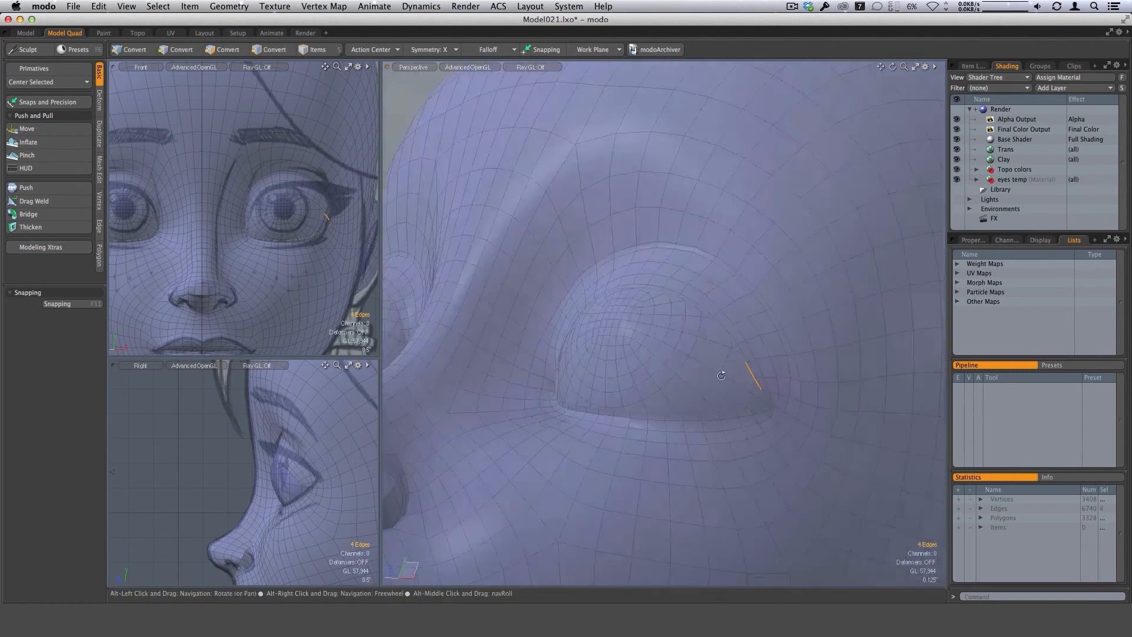
{"action": "key", "text": "Up"}
{"action": "key", "text": "Up"}
{"action": "key", "text": "Up"}
{"action": "key", "text": "Up"}
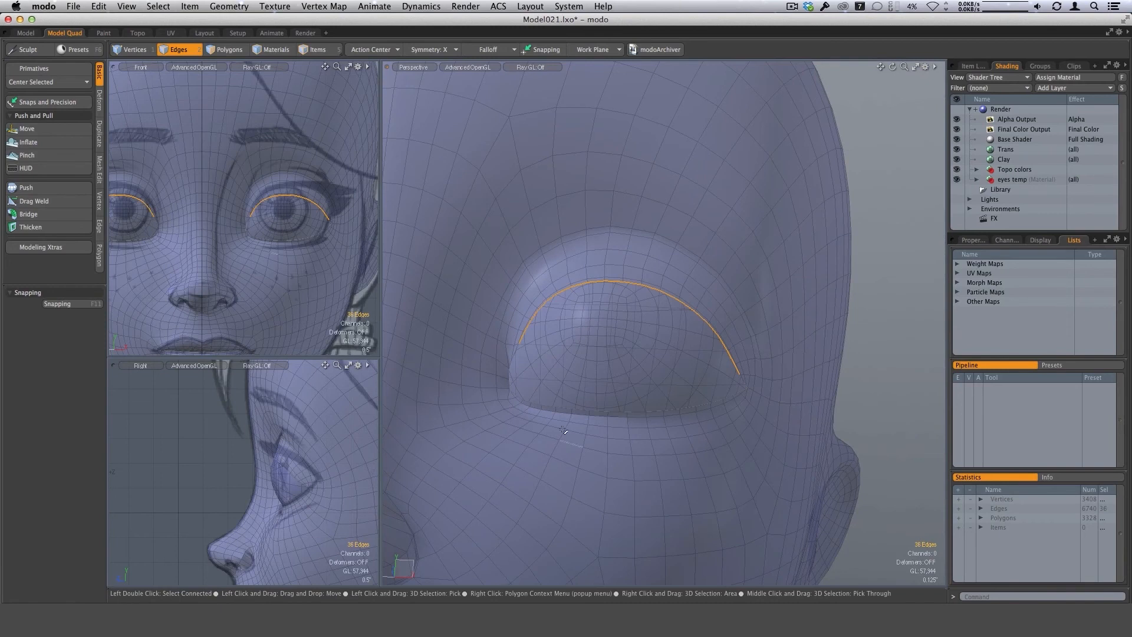
{"action": "left_click_drag", "start_coordinate": [563, 430], "coordinate": [577, 301], "text": "alt"}
{"action": "key", "text": "w"}
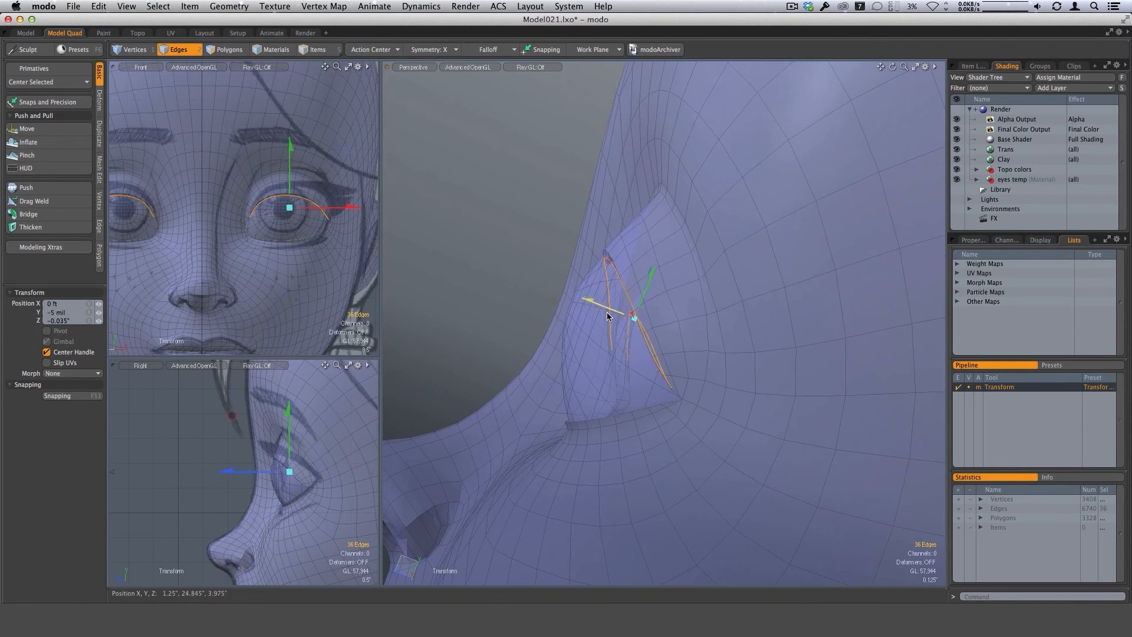
{"action": "key", "text": "super+z"}
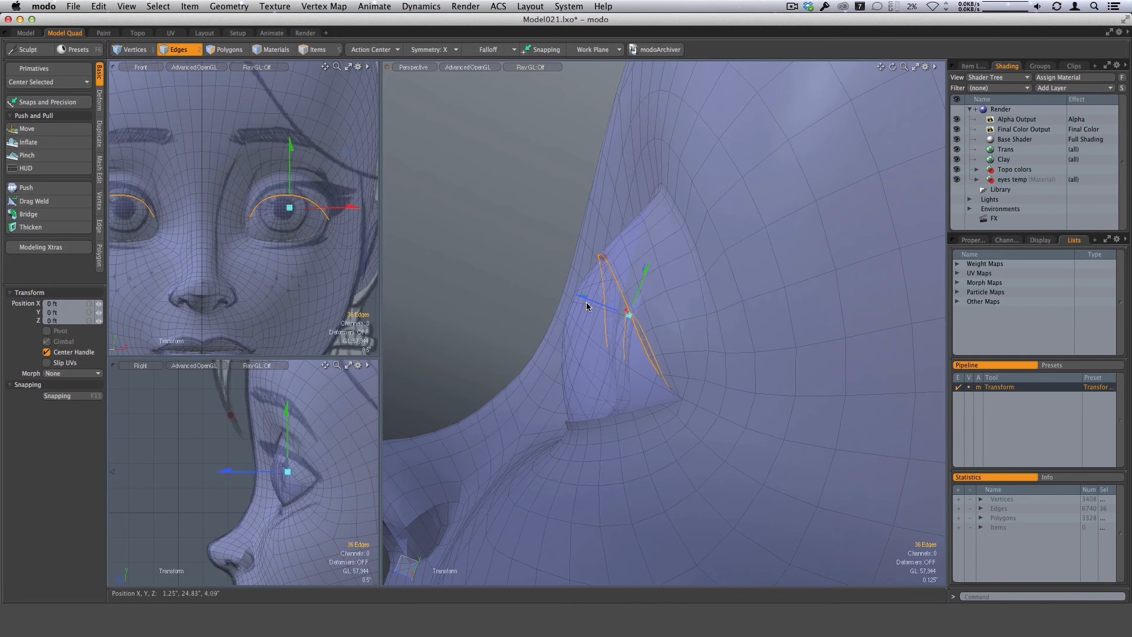
{"action": "left_click_drag", "start_coordinate": [531, 377], "coordinate": [517, 314], "text": "alt"}
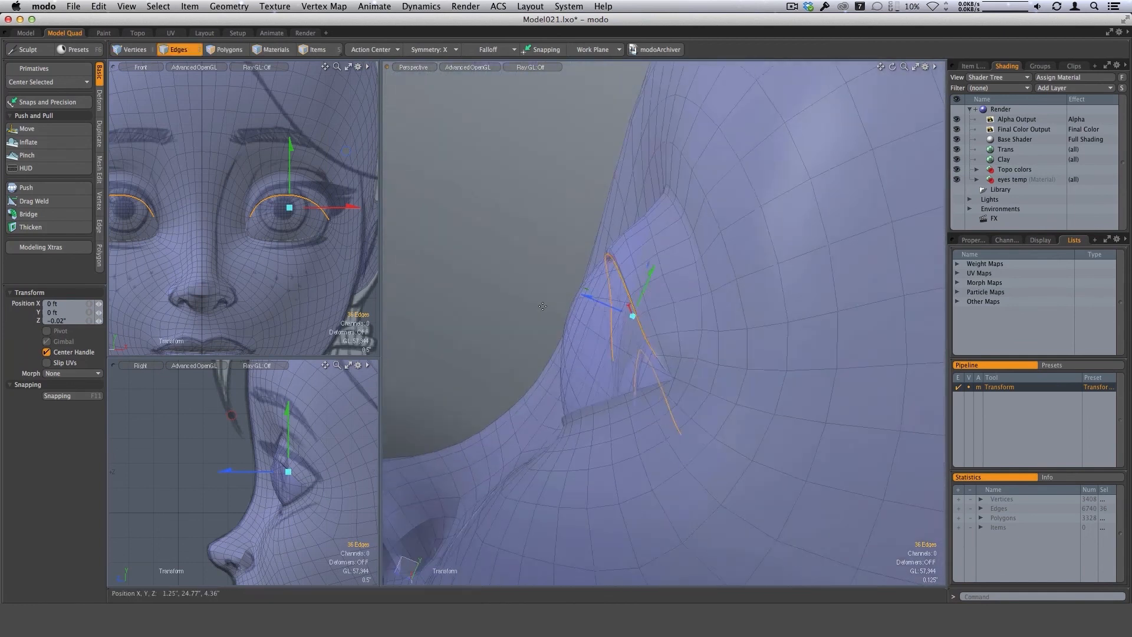
{"action": "key", "text": "q"}
{"action": "left_click", "coordinate": [517, 313]}
Select the run of lower-lid rim edges on both eyes, stopping short of the corners, and move it about -12 mil in Z.
{"action": "left_click_drag", "start_coordinate": [702, 342], "coordinate": [625, 278], "text": "alt"}
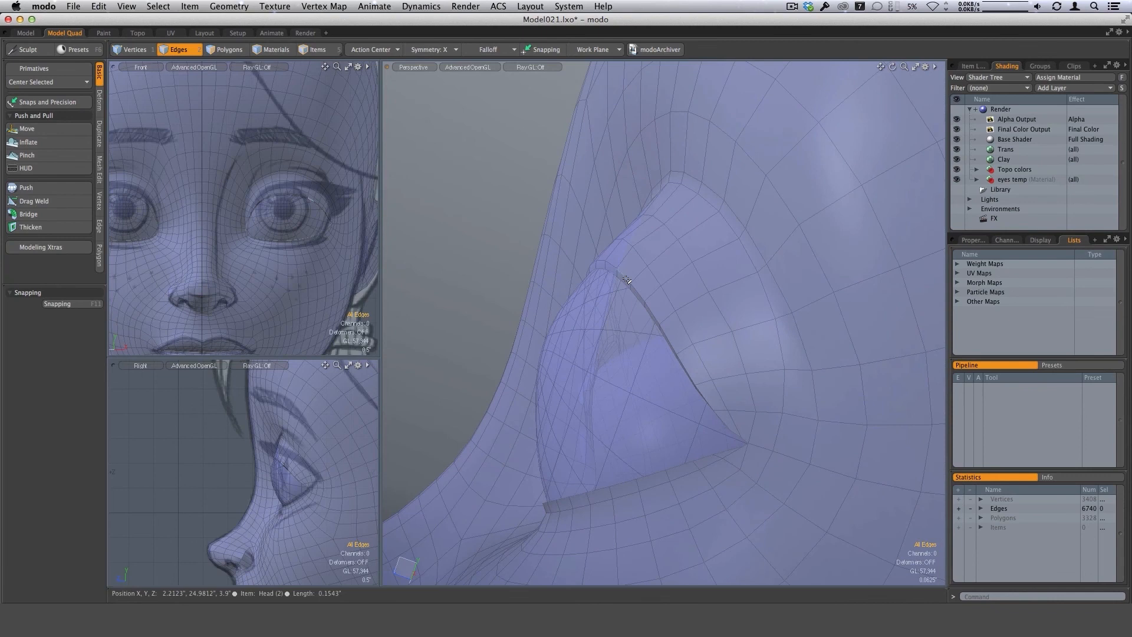
{"action": "mouse_move", "coordinate": [719, 397]}
{"action": "left_mouse_down", "text": "ctrl+alt"}
{"action": "mouse_move", "coordinate": [647, 360]}
{"action": "mouse_move", "coordinate": [698, 377]}
{"action": "mouse_move", "coordinate": [700, 400]}
{"action": "left_mouse_up", "text": "ctrl+alt"}
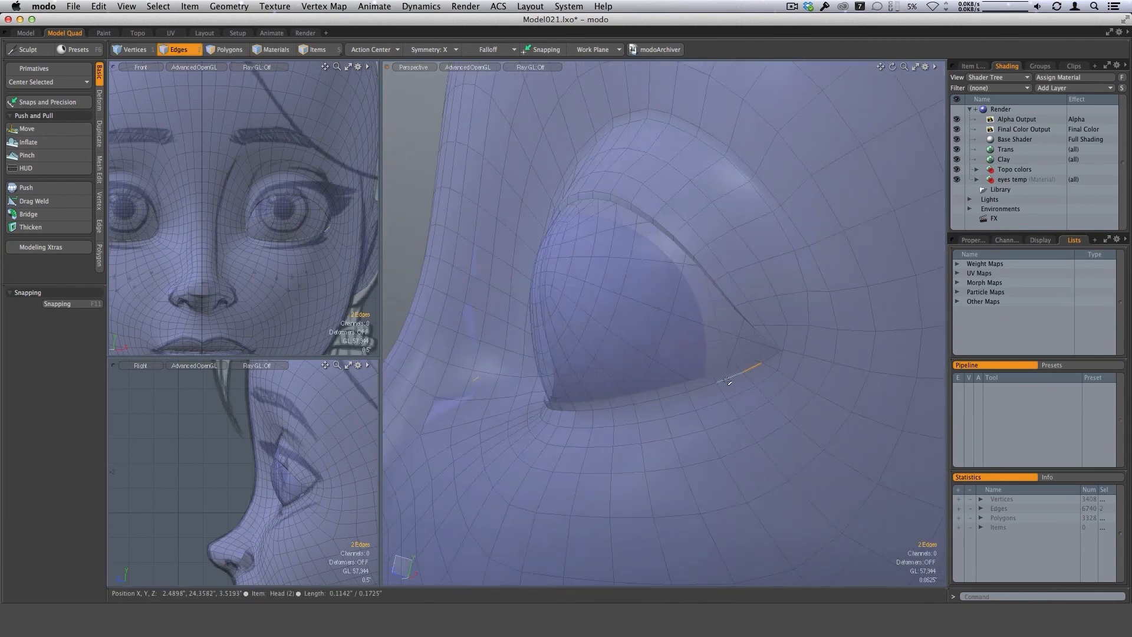
{"action": "mouse_move", "coordinate": [699, 391]}
{"action": "left_mouse_down", "text": "alt"}
{"action": "mouse_move", "coordinate": [715, 391]}
{"action": "mouse_move", "coordinate": [651, 397]}
{"action": "mouse_move", "coordinate": [709, 373]}
{"action": "left_mouse_up", "text": "alt"}
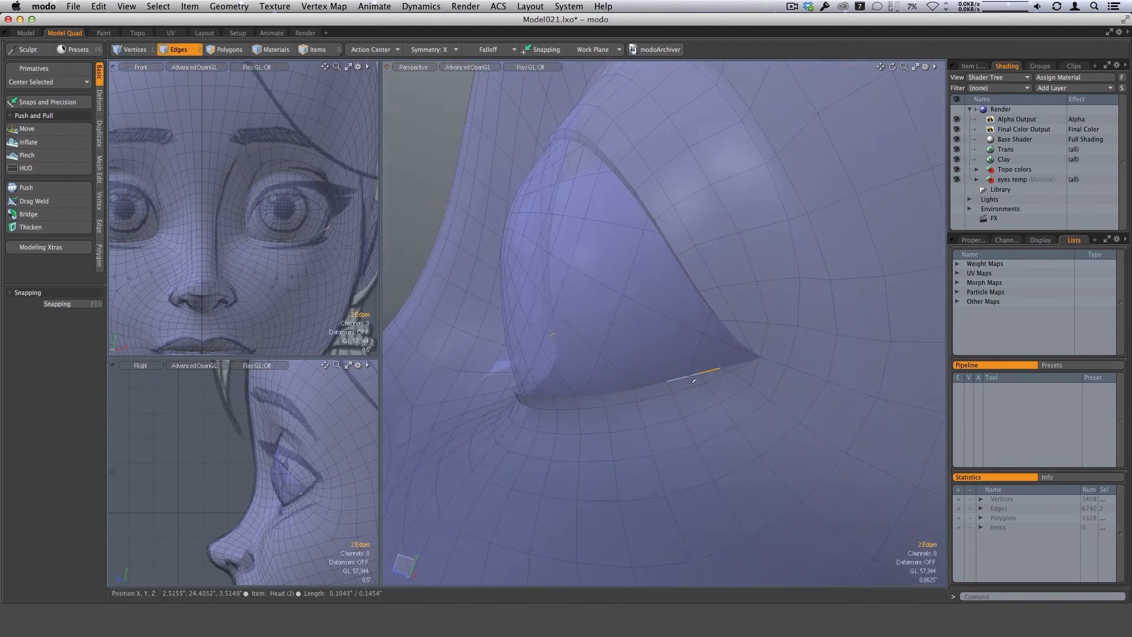
{"action": "left_click_drag", "start_coordinate": [660, 403], "coordinate": [678, 384], "text": "alt"}
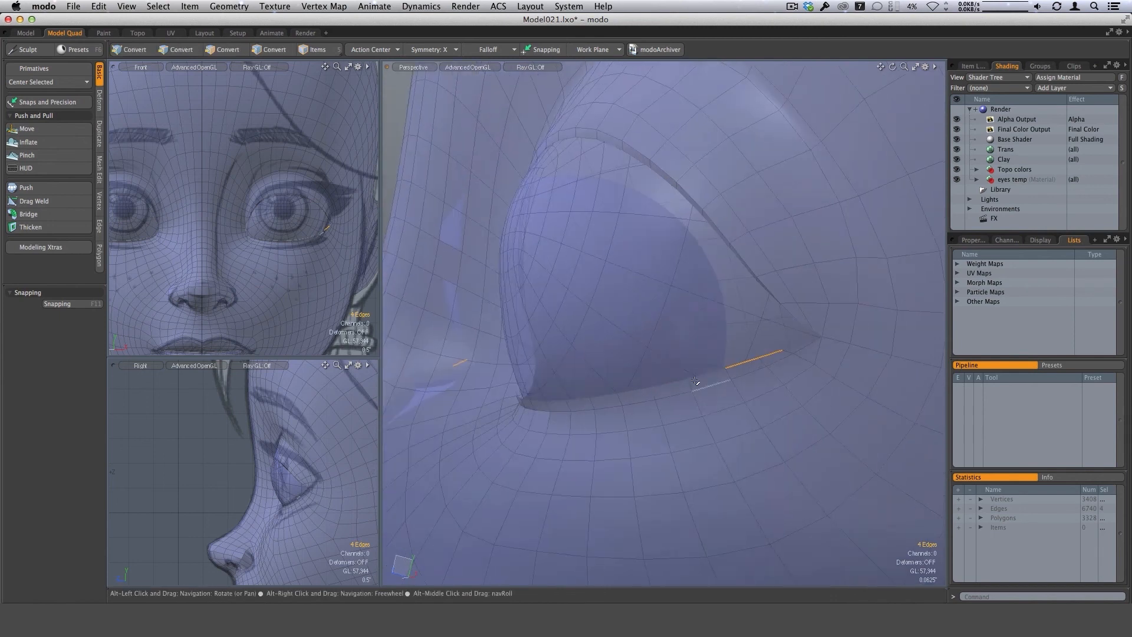
{"action": "left_click", "coordinate": [679, 383], "text": "shift"}
{"action": "left_click_drag", "start_coordinate": [721, 415], "coordinate": [779, 374], "text": "ctrl+alt"}
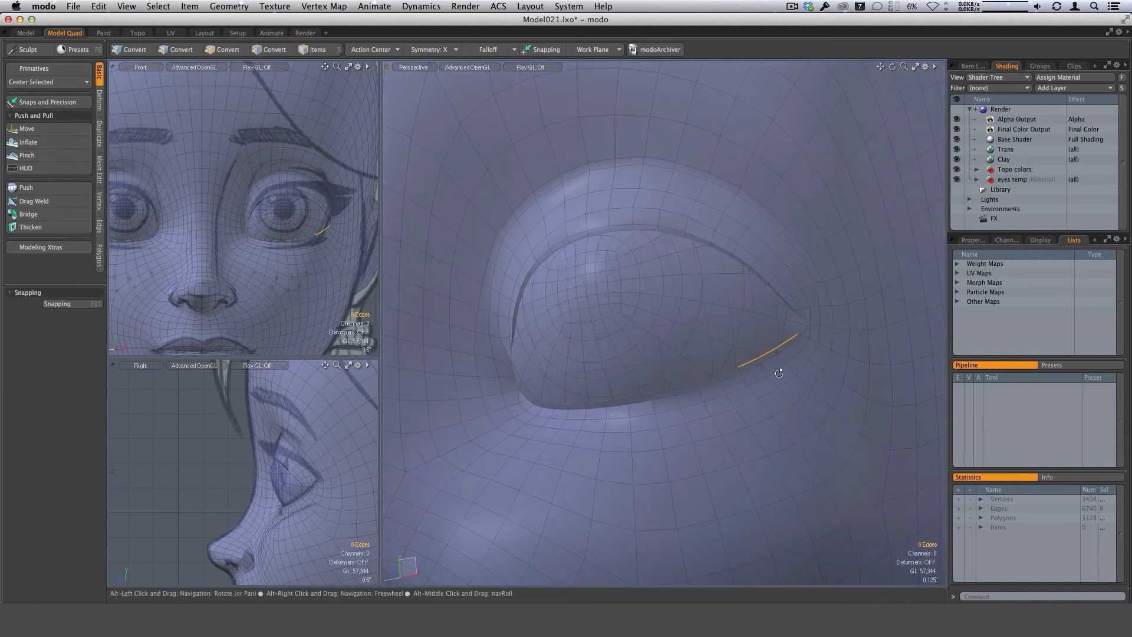
{"action": "left_click", "coordinate": [732, 376], "text": "shift"}
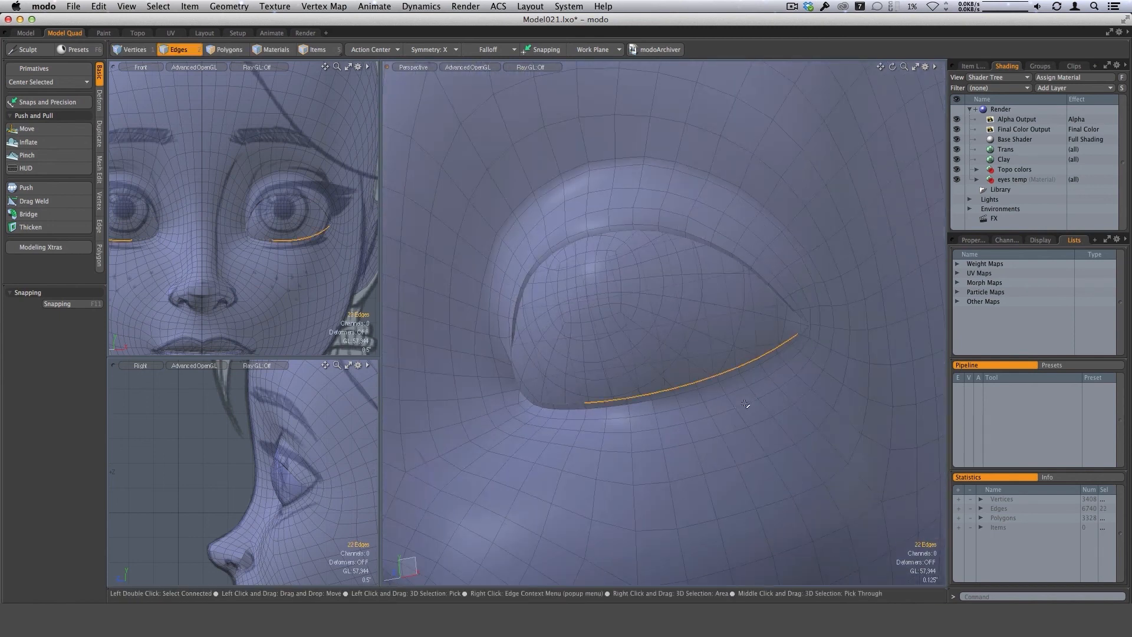
{"action": "left_click_drag", "start_coordinate": [558, 387], "coordinate": [552, 426], "text": "alt"}
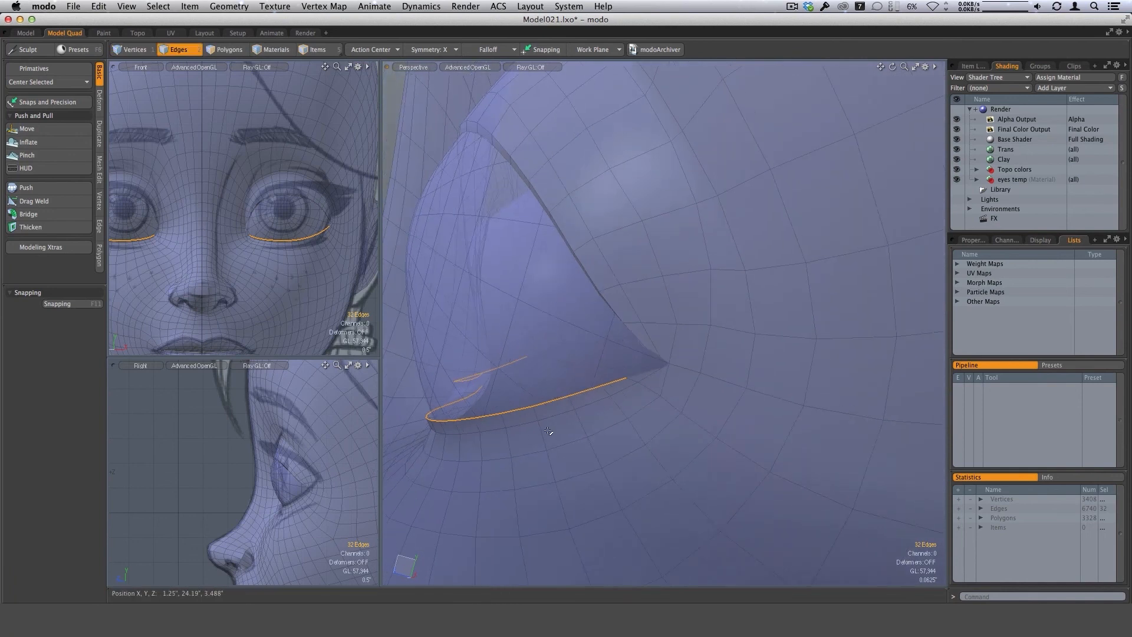
{"action": "key", "text": "w"}
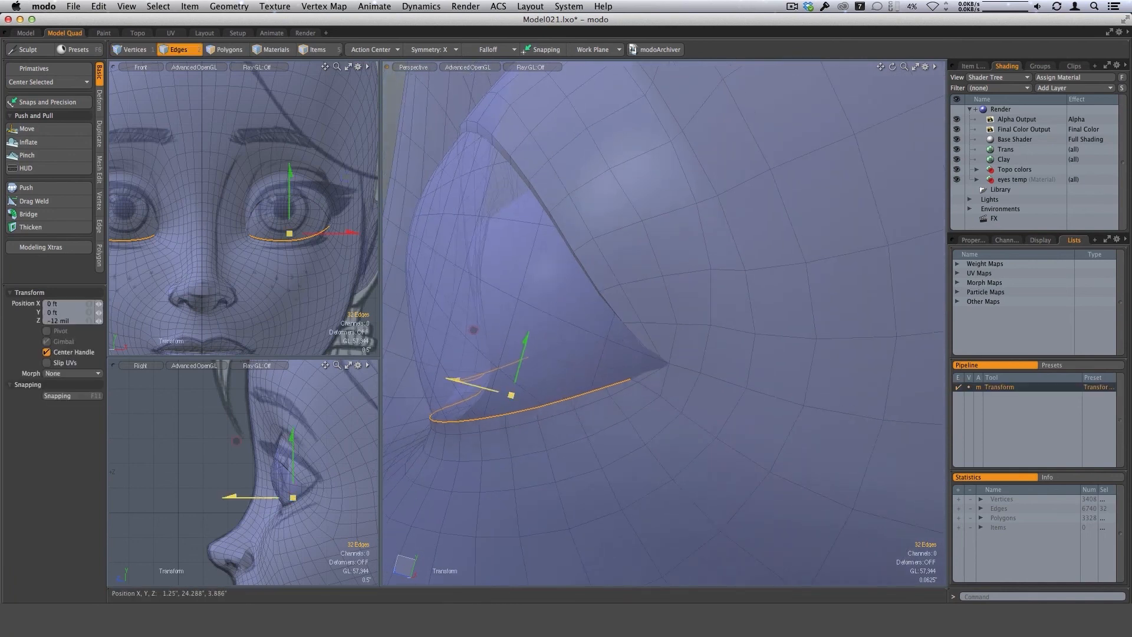
{"action": "key", "text": "space"}
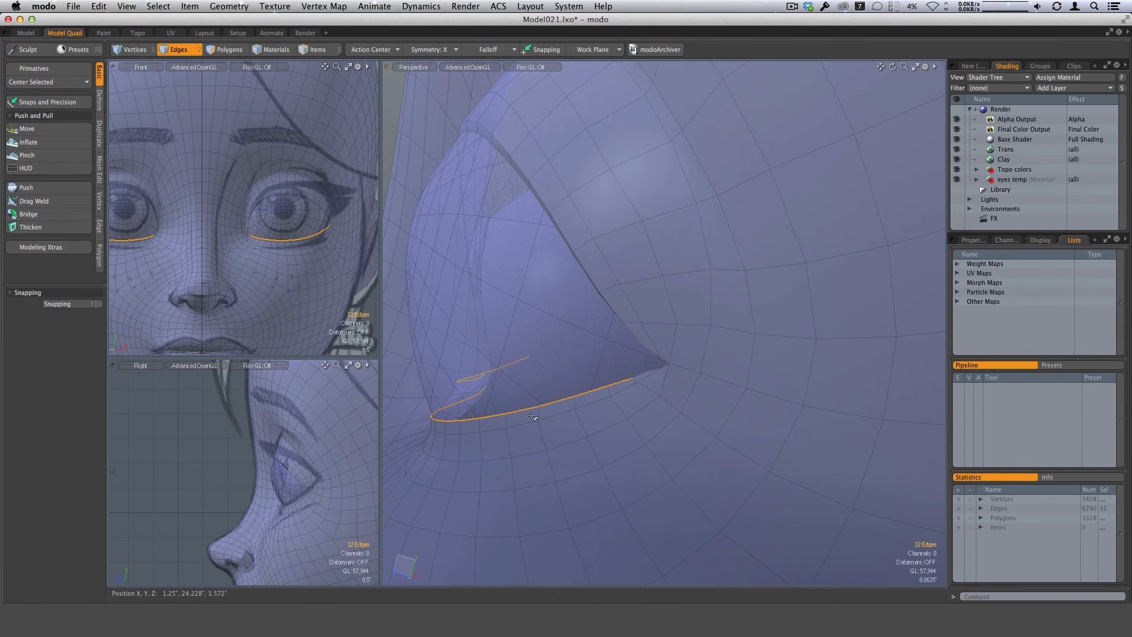
Select the polygon strip along the lower-lid rim on both eyes and add an edge loop through it with Loop Slice at 20%.
{"action": "key", "text": "3"}
{"action": "left_click", "coordinate": [531, 420]}
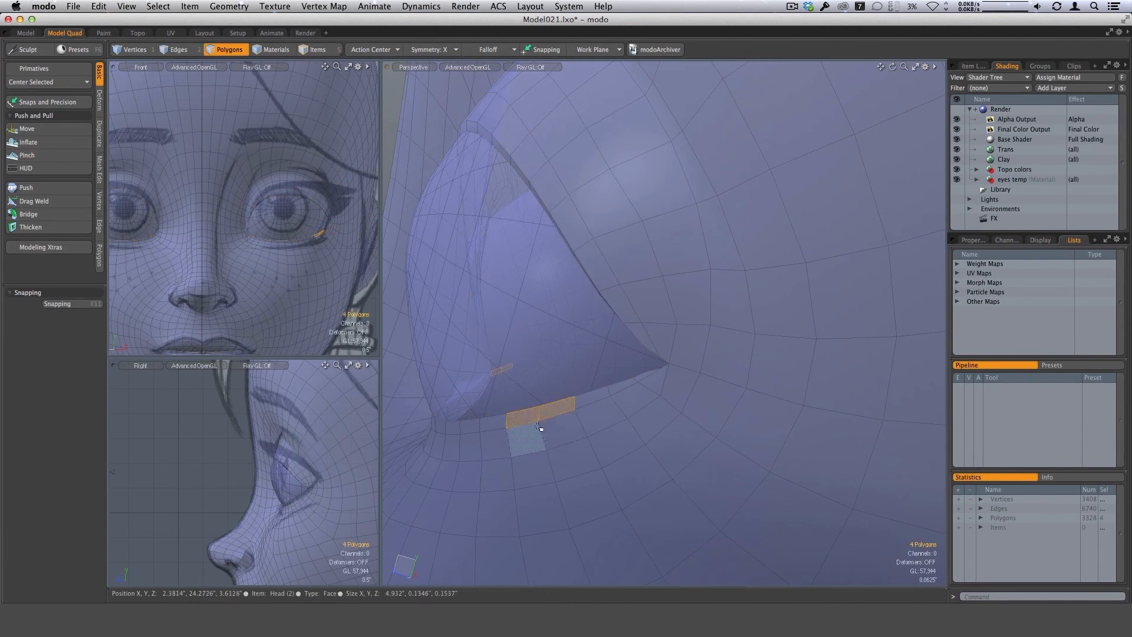
{"action": "key", "text": "alt+c"}
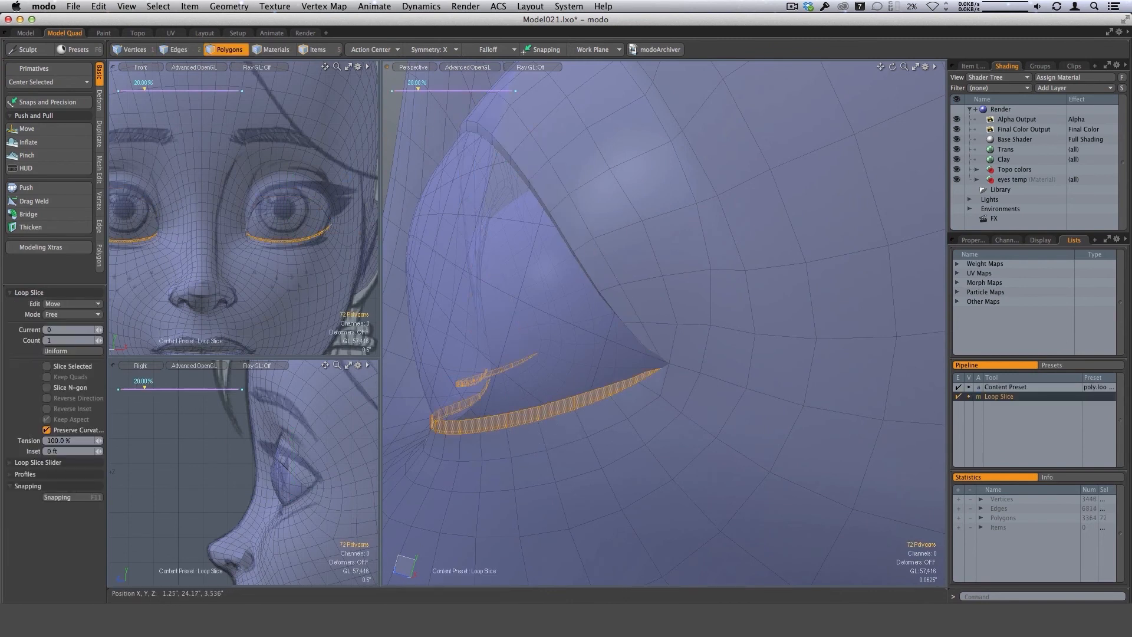
{"action": "key", "text": "space"}
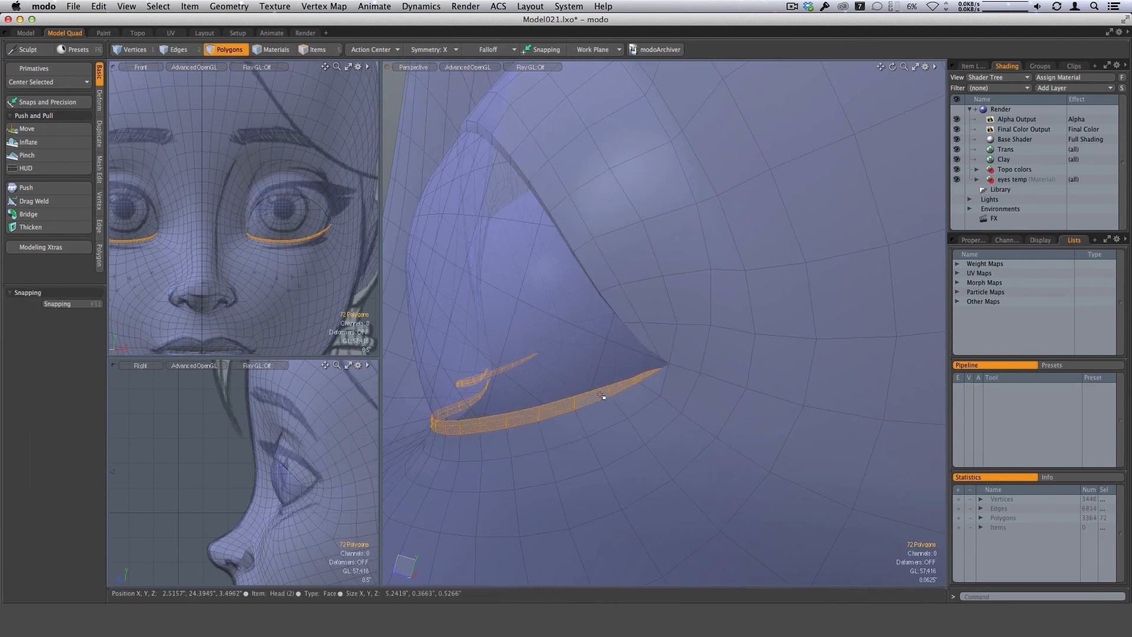
Select the new edge run along both lower lids, stopping short of the corners, push it 6 mil, and clear the selection.
{"action": "key", "text": "1"}
{"action": "key", "text": "2"}
{"action": "left_click", "coordinate": [611, 391]}
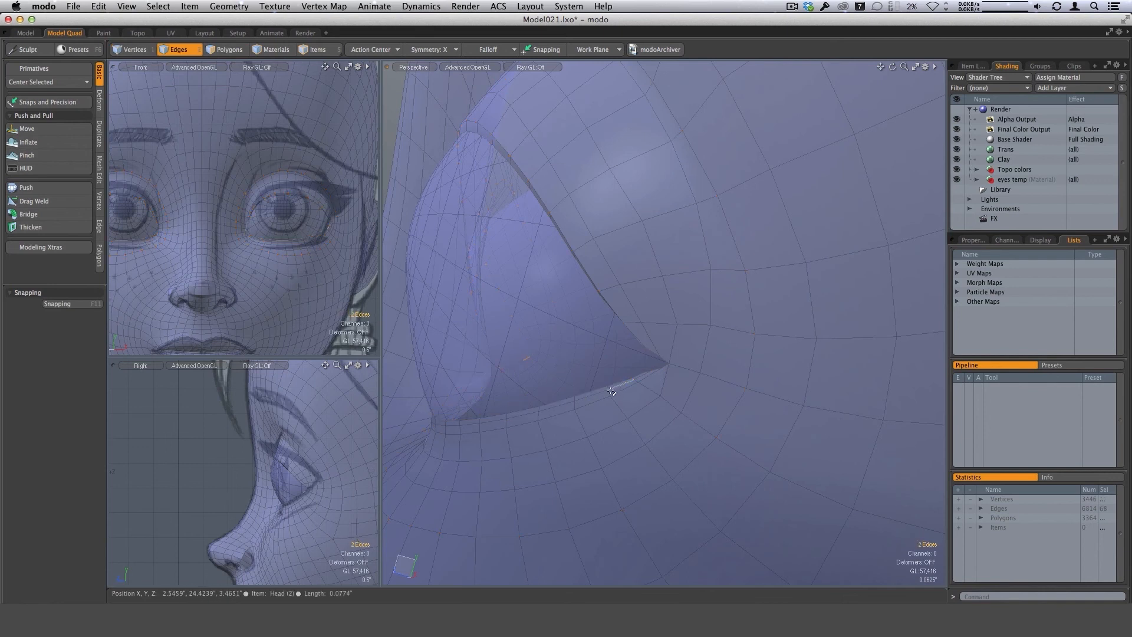
{"action": "left_click_drag", "start_coordinate": [601, 396], "coordinate": [692, 407], "text": "alt"}
{"action": "key", "text": "Up"}
{"action": "key", "text": "Up"}
{"action": "key", "text": "Up"}
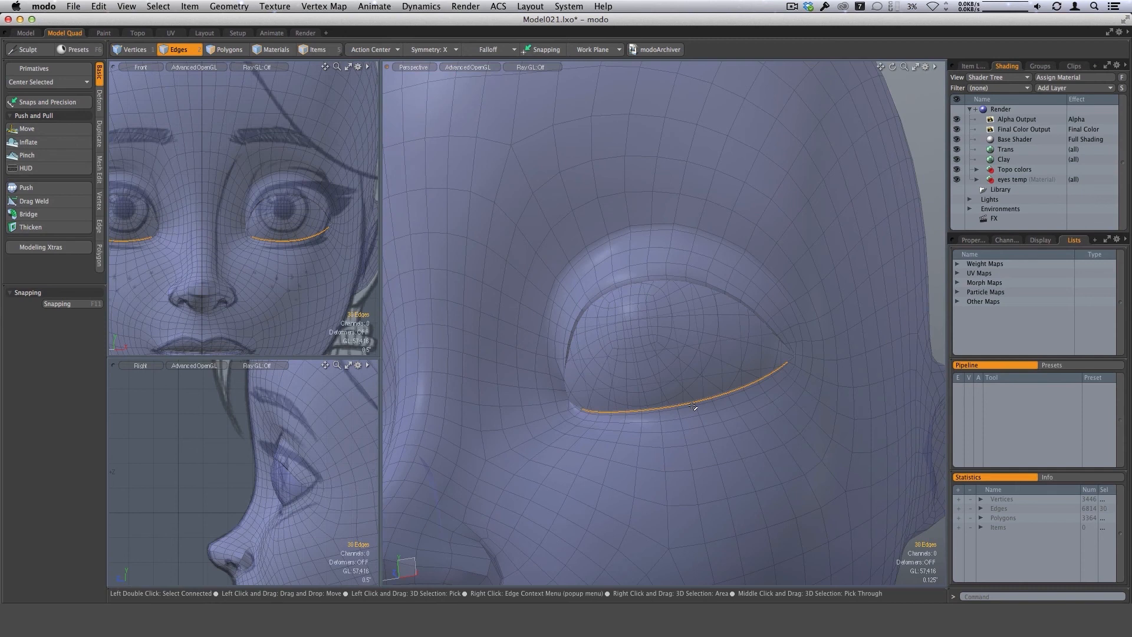
{"action": "left_click_drag", "start_coordinate": [693, 406], "coordinate": [599, 339], "text": "alt"}
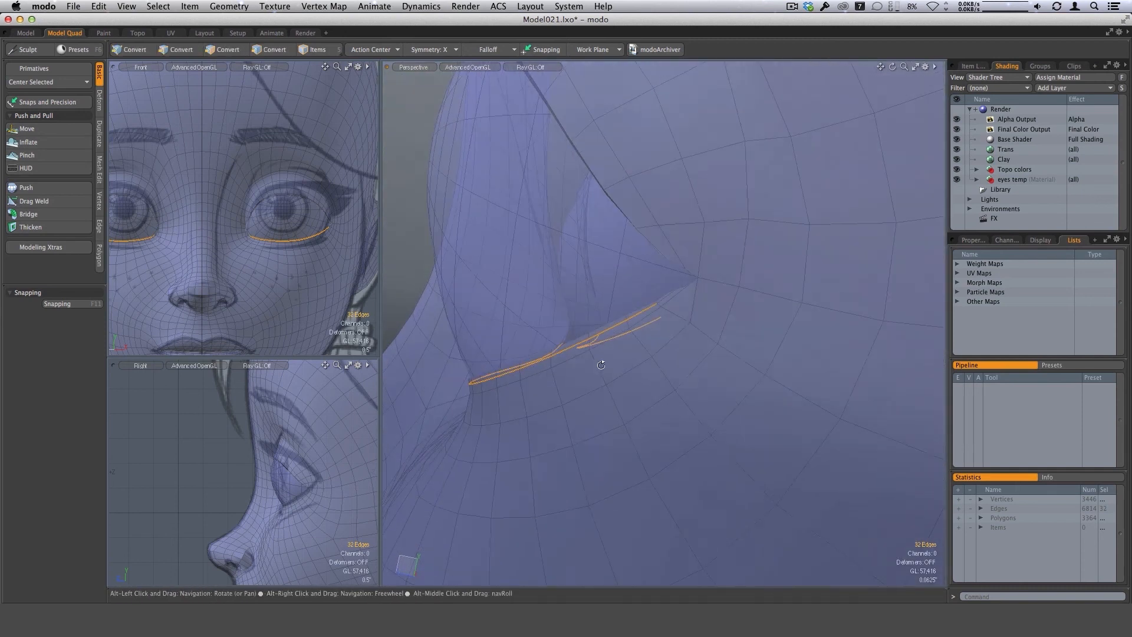
{"action": "left_click", "coordinate": [27, 188]}
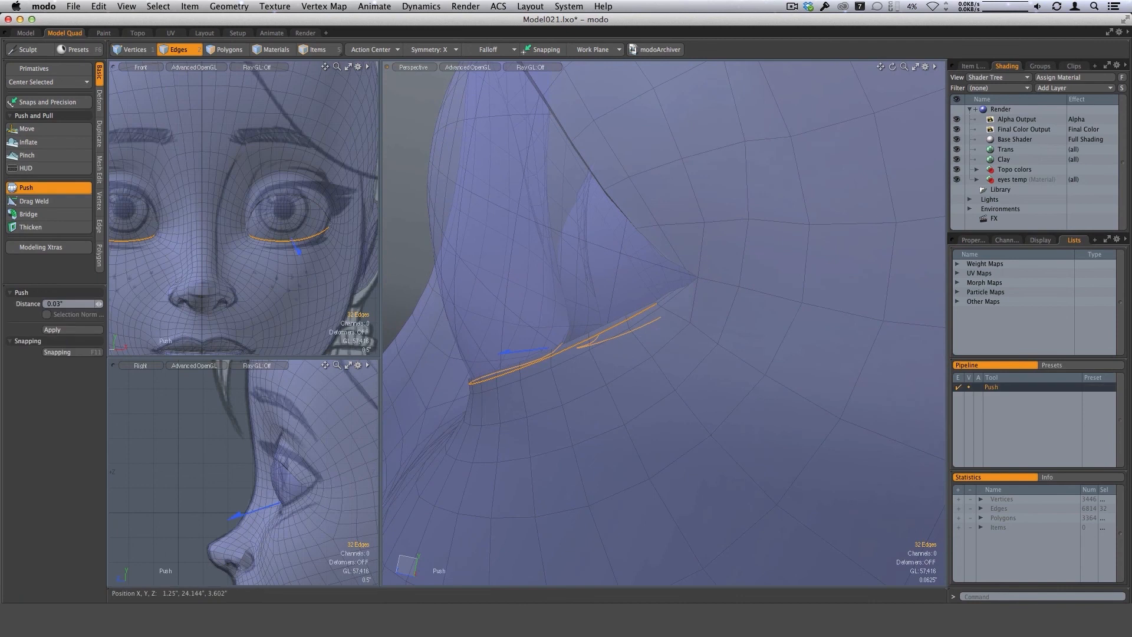
{"action": "left_click_drag", "start_coordinate": [596, 383], "coordinate": [603, 383]}
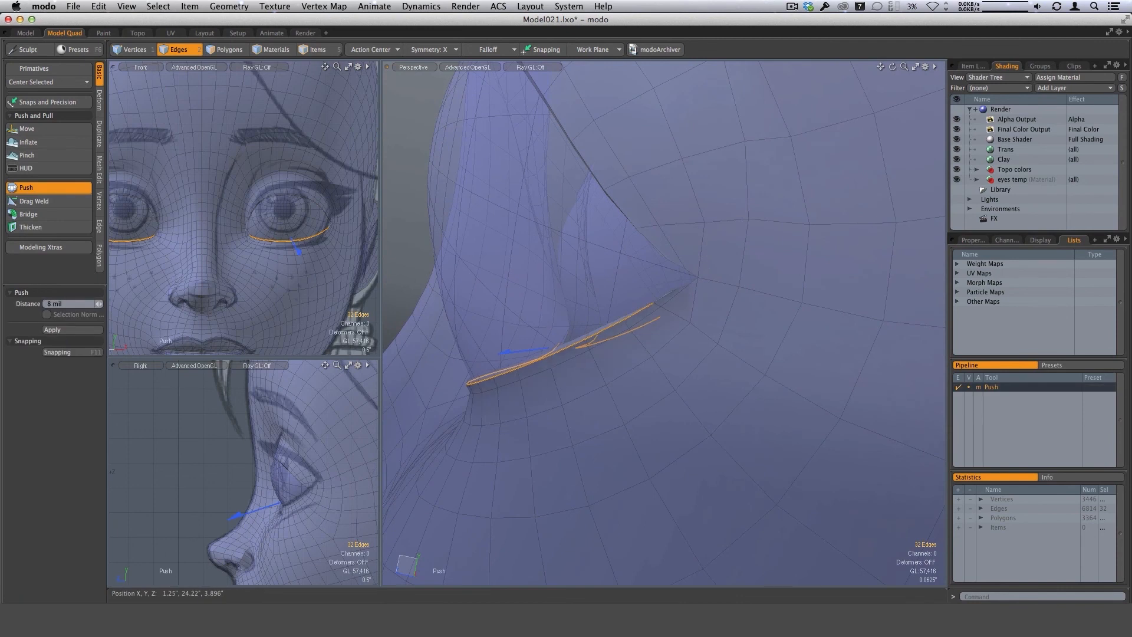
{"action": "left_click_drag", "start_coordinate": [508, 360], "coordinate": [683, 381], "text": "alt"}
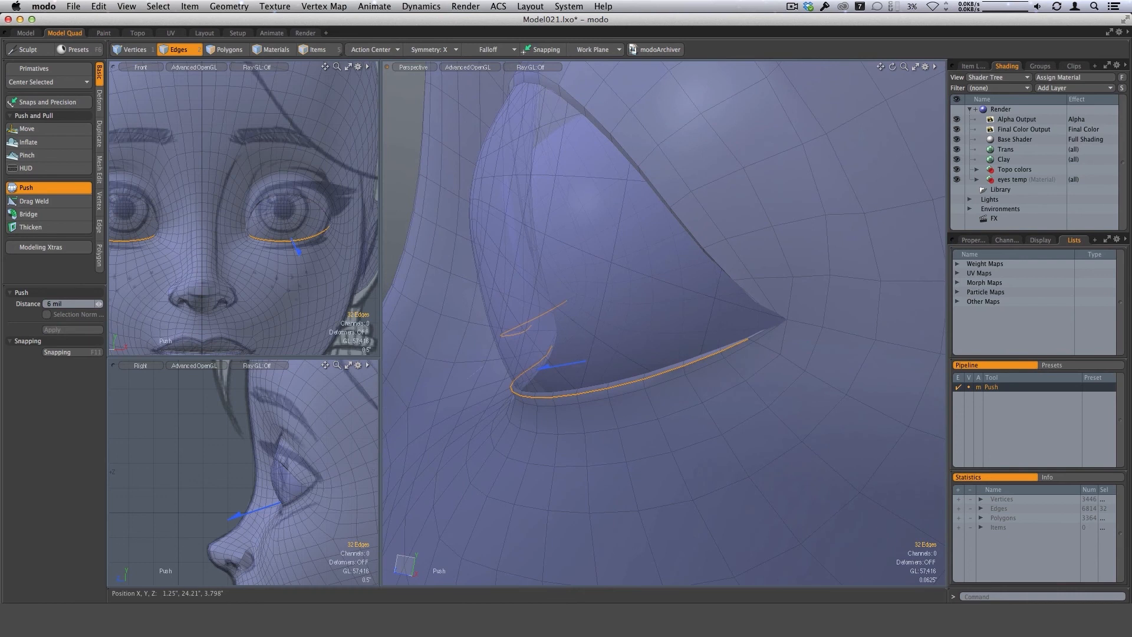
{"action": "key", "text": "space"}
{"action": "left_click", "coordinate": [399, 239]}
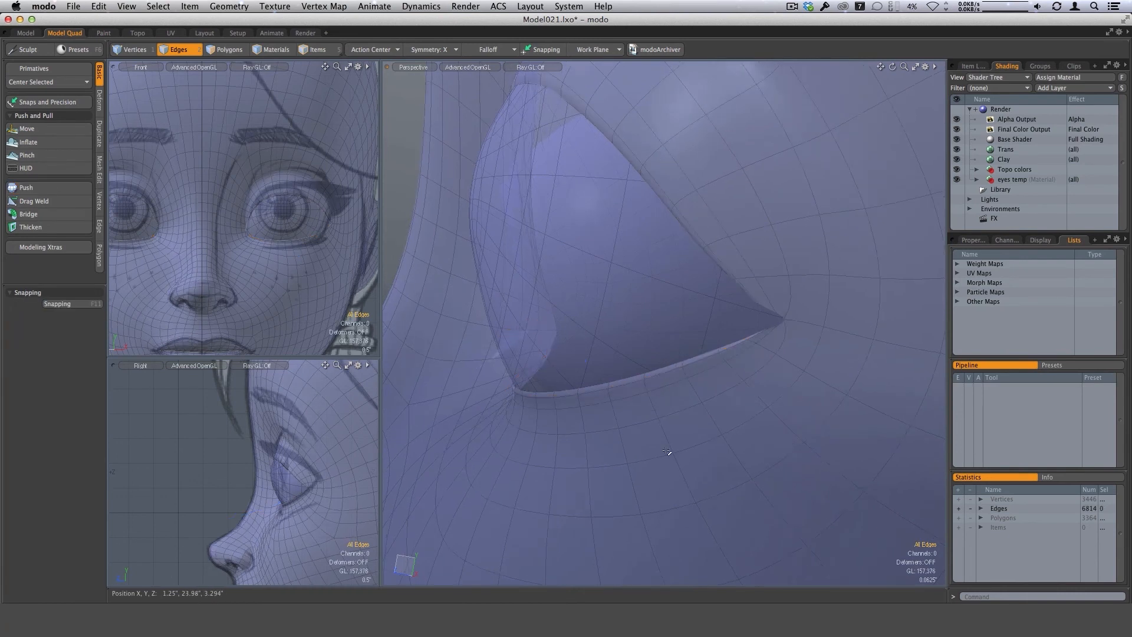
Examine the overall head shape and the lids from front, three-quarter and side angles.
{"action": "left_click_drag", "start_coordinate": [670, 455], "coordinate": [652, 330], "text": "alt"}
{"action": "left_click_drag", "start_coordinate": [627, 285], "coordinate": [625, 413], "text": "ctrl+alt"}
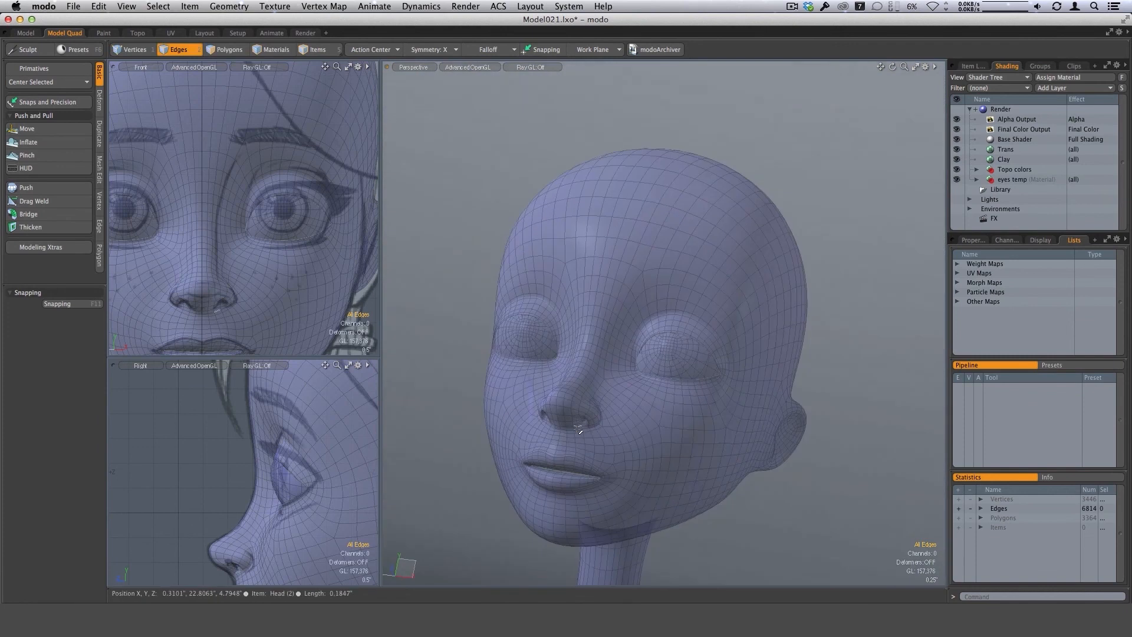
{"action": "left_click_drag", "start_coordinate": [657, 458], "coordinate": [645, 439], "text": "alt"}
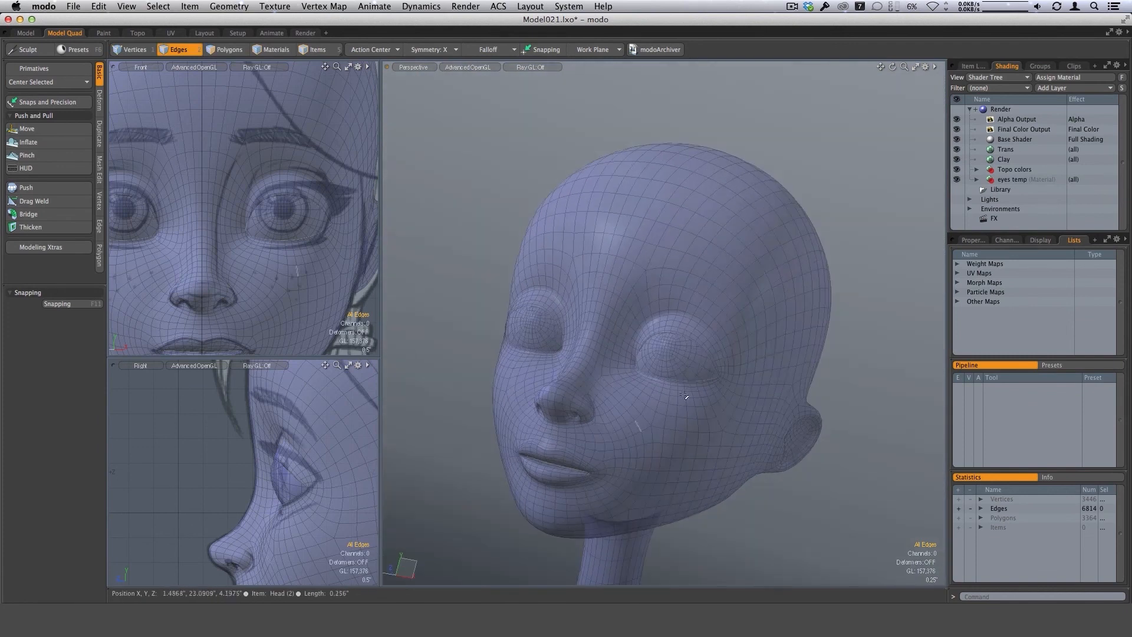
{"action": "left_click_drag", "start_coordinate": [683, 392], "coordinate": [705, 388], "text": "alt"}
{"action": "left_click_drag", "start_coordinate": [656, 279], "coordinate": [743, 385], "text": "alt"}
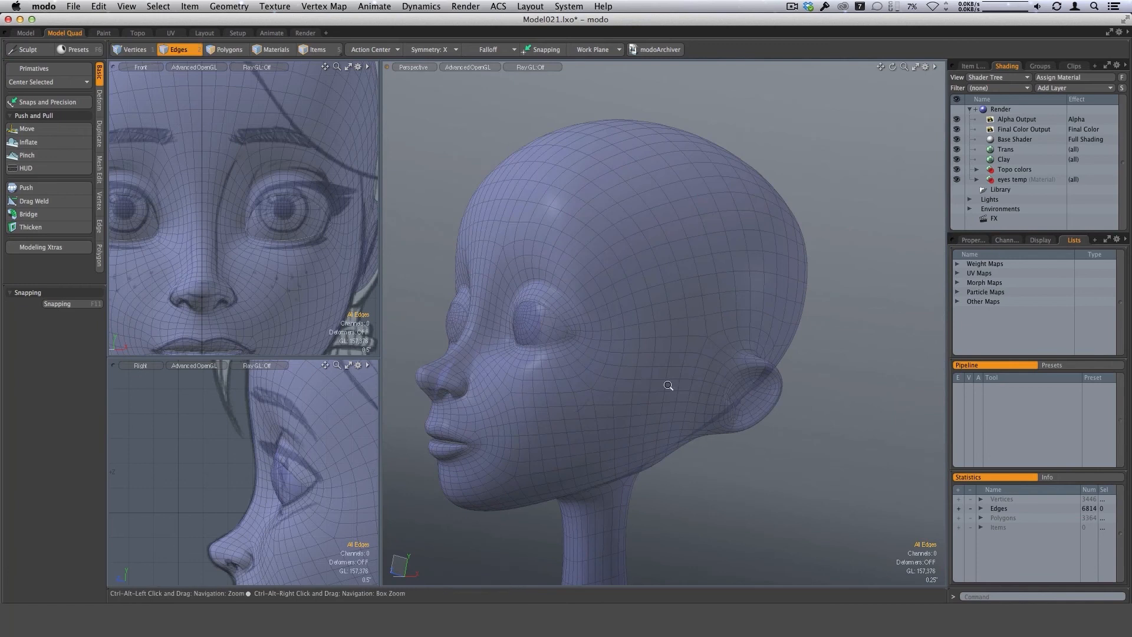
{"action": "left_click_drag", "start_coordinate": [668, 385], "coordinate": [607, 362], "text": "alt"}
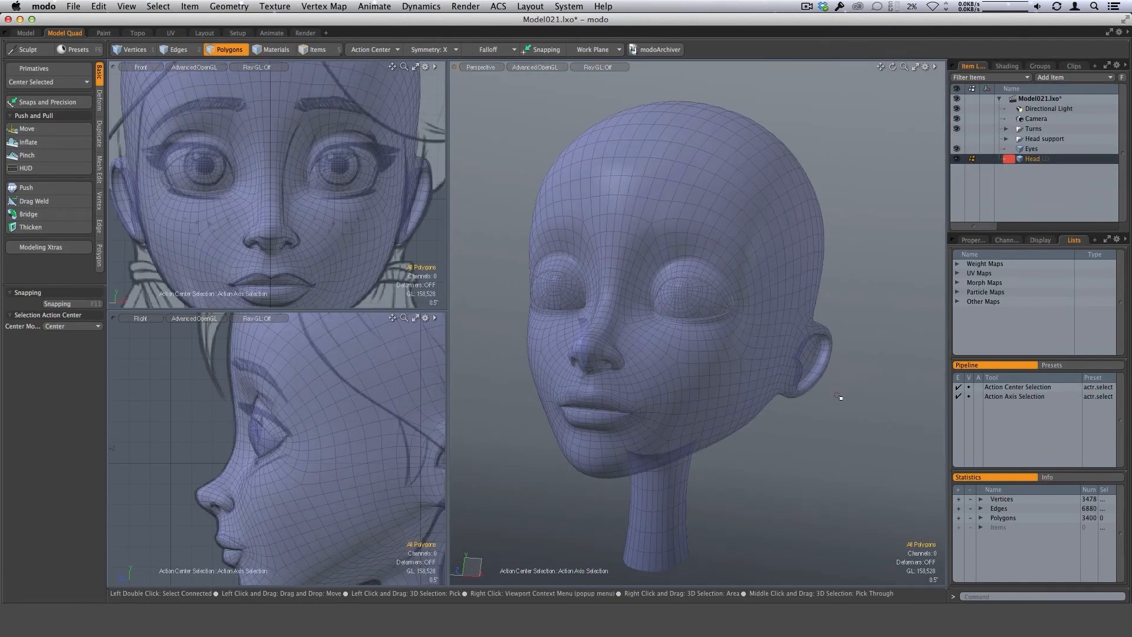
{"action": "left_click_drag", "start_coordinate": [808, 400], "coordinate": [792, 375], "text": "alt"}
{"action": "left_click_drag", "start_coordinate": [671, 410], "coordinate": [698, 411], "text": "ctrl+alt"}
{"action": "left_click_drag", "start_coordinate": [759, 450], "coordinate": [751, 356], "text": "alt"}
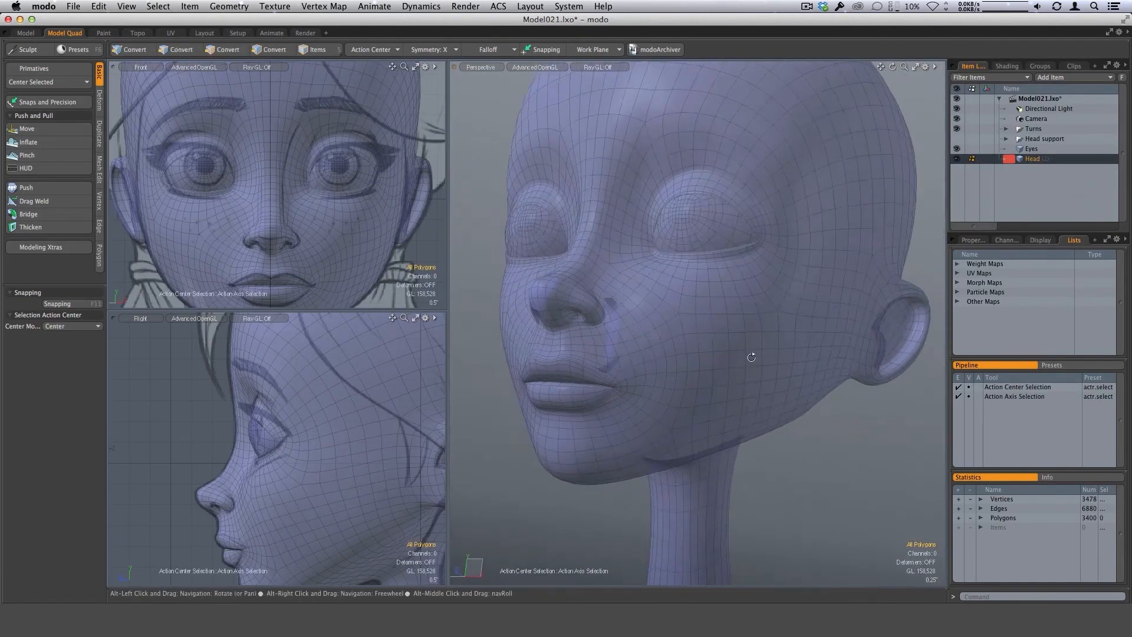
{"action": "left_click_drag", "start_coordinate": [640, 384], "coordinate": [687, 386], "text": "ctrl+alt"}
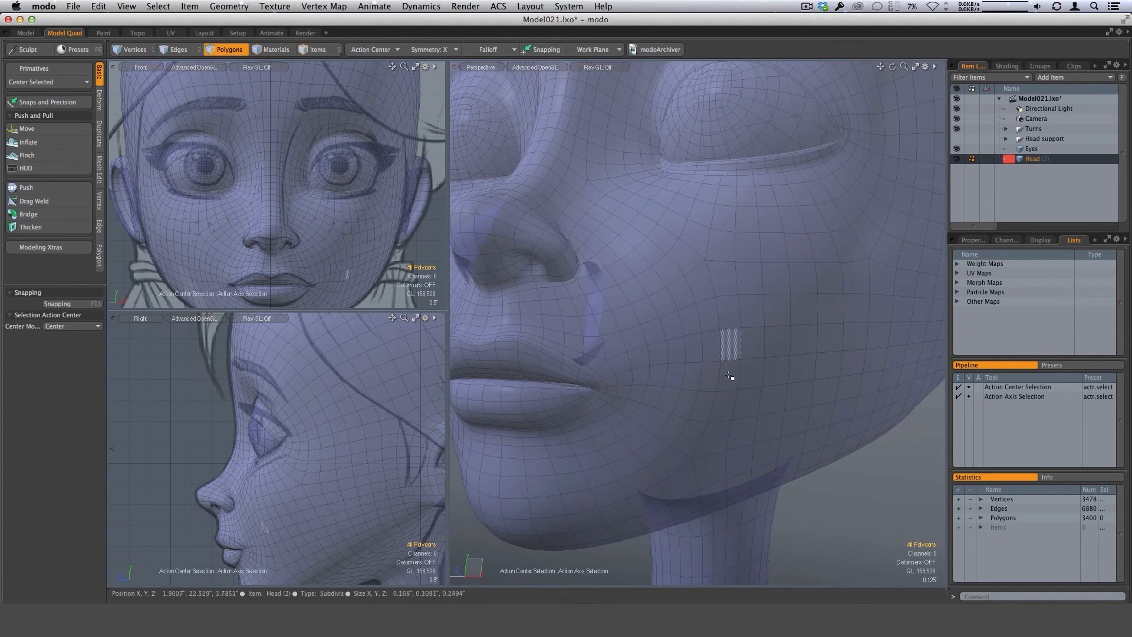
Compare the ear, lips, chin and jaw with the reference drawings in the orthographic views, and check the head in perspective.
{"action": "key", "text": "alt"}
{"action": "left_click_drag", "start_coordinate": [395, 484], "coordinate": [322, 472], "text": "alt"}
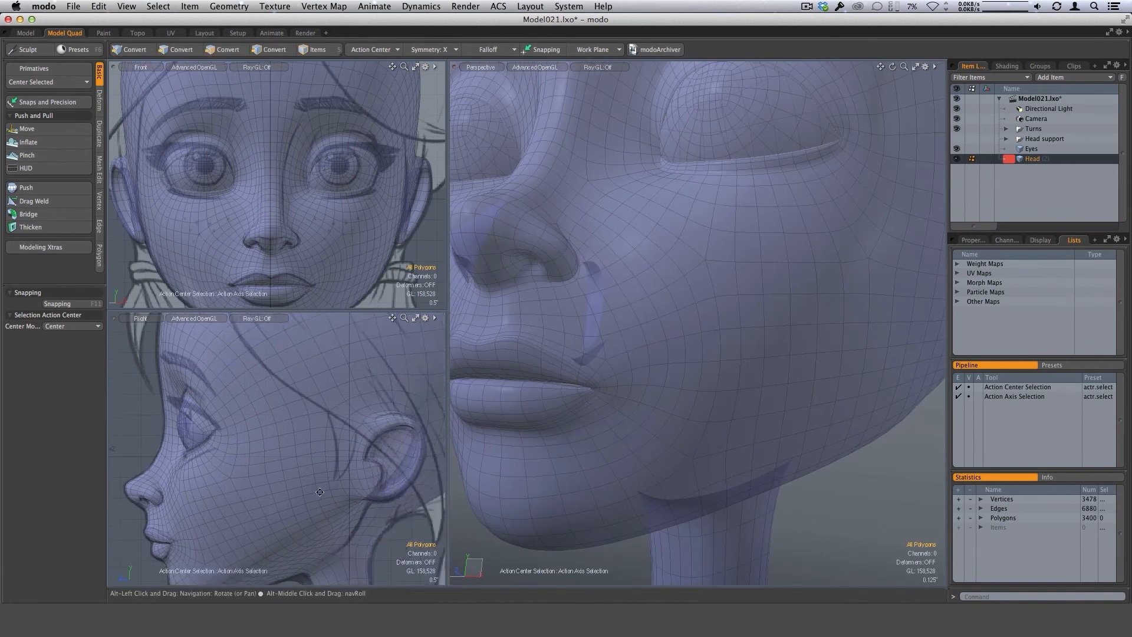
{"action": "scroll", "coordinate": [397, 473], "scroll_direction": "up", "scroll_amount": 3}
{"action": "scroll", "coordinate": [397, 471], "scroll_direction": "up", "scroll_amount": 3}
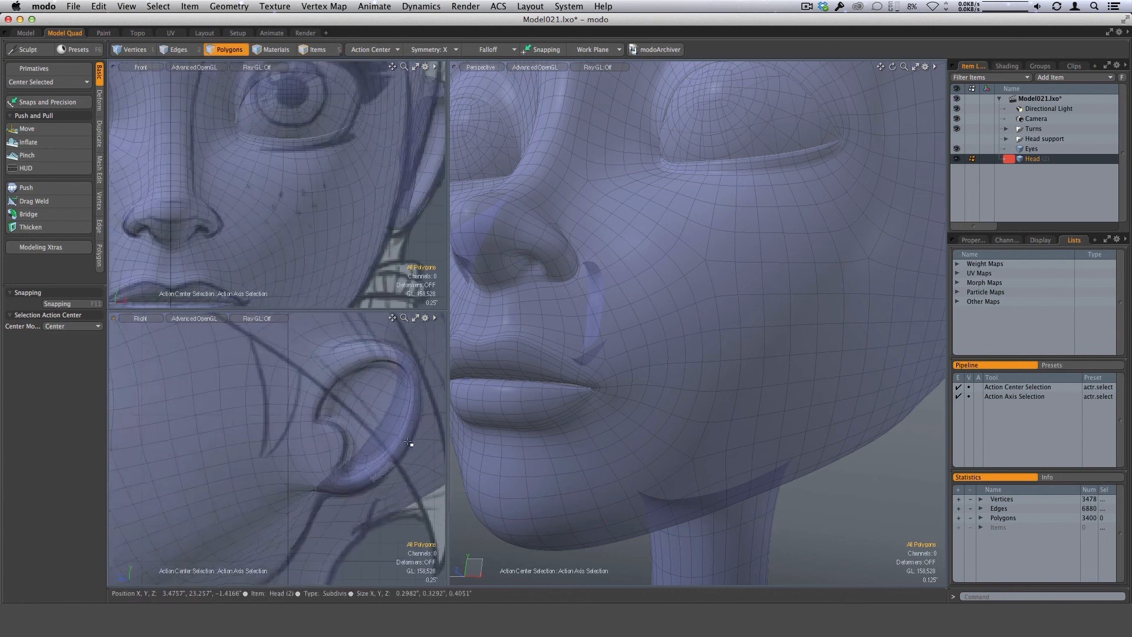
{"action": "scroll", "coordinate": [416, 451], "scroll_direction": "down", "scroll_amount": 5}
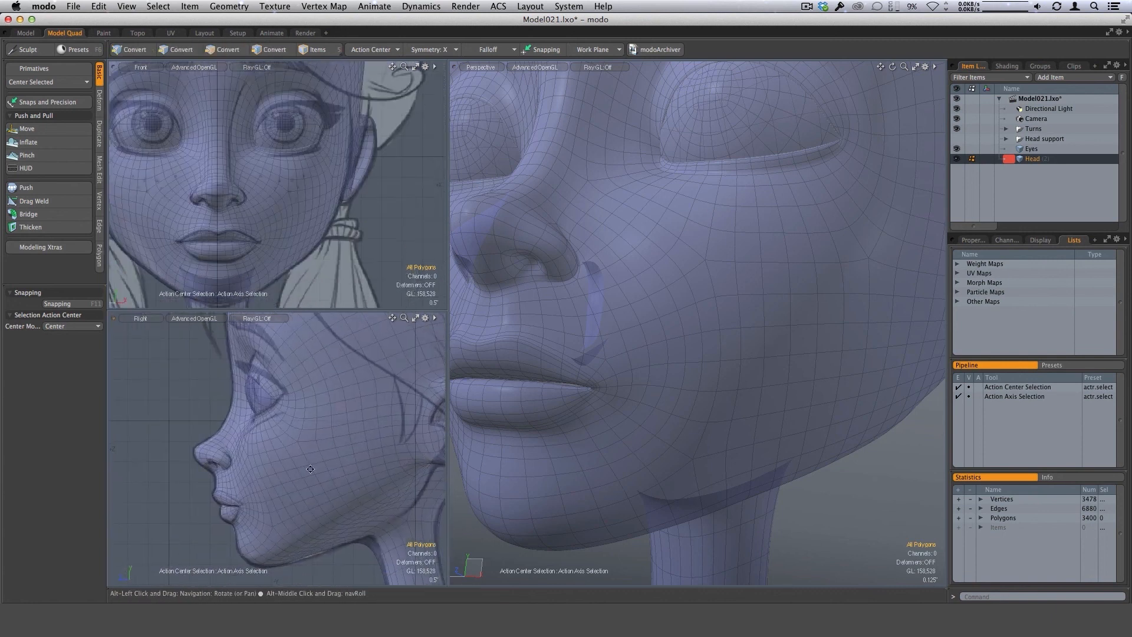
{"action": "scroll", "coordinate": [409, 437], "scroll_direction": "up", "scroll_amount": 2}
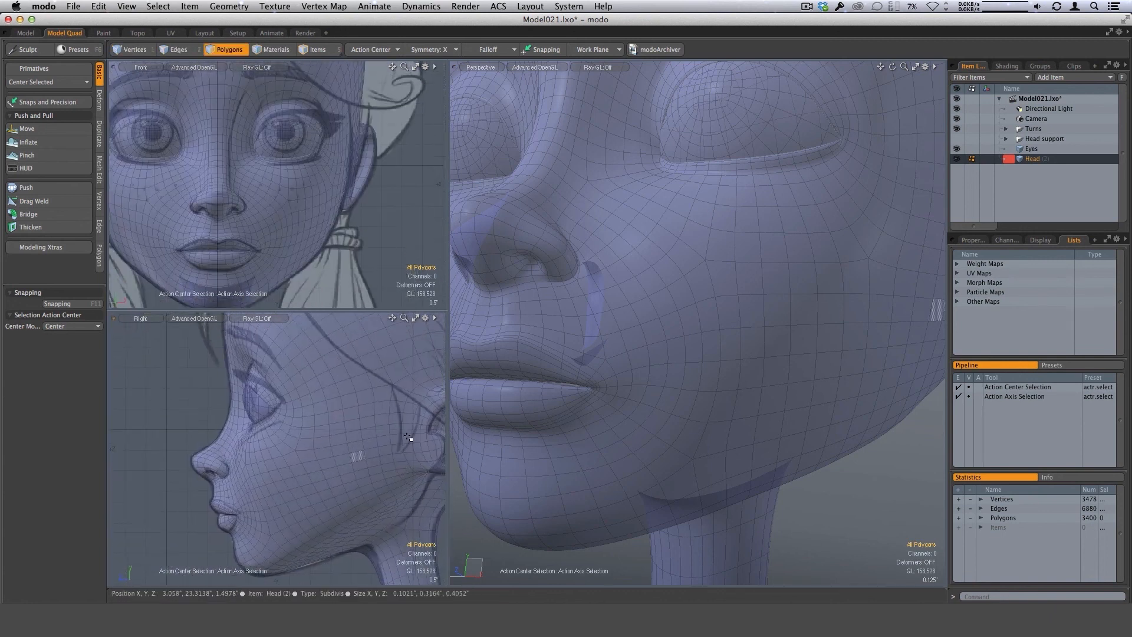
{"action": "left_click_drag", "start_coordinate": [707, 355], "coordinate": [621, 387], "text": "ctrl+alt"}
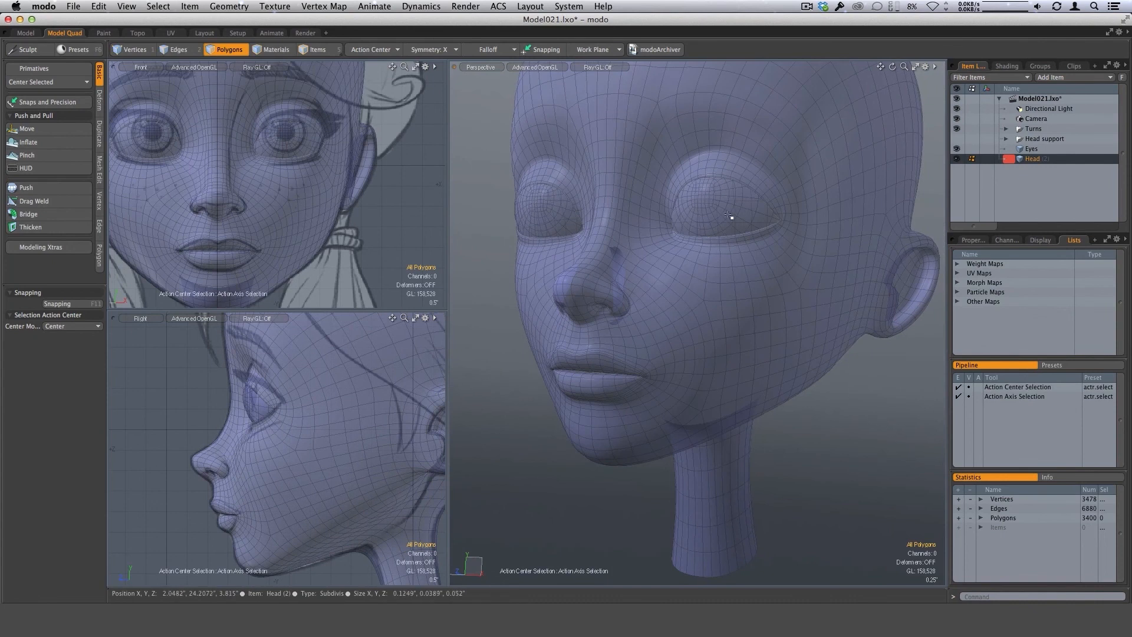
{"action": "scroll", "coordinate": [290, 430], "scroll_direction": "up", "scroll_amount": 4}
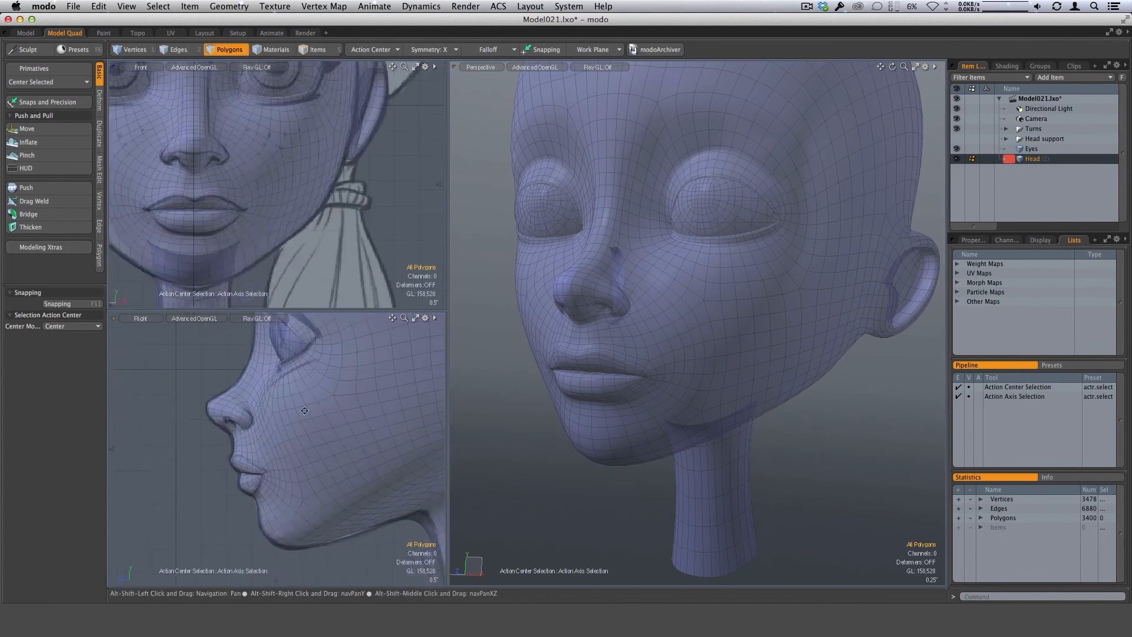
{"action": "left_click_drag", "start_coordinate": [302, 442], "coordinate": [282, 399], "text": "alt+shift"}
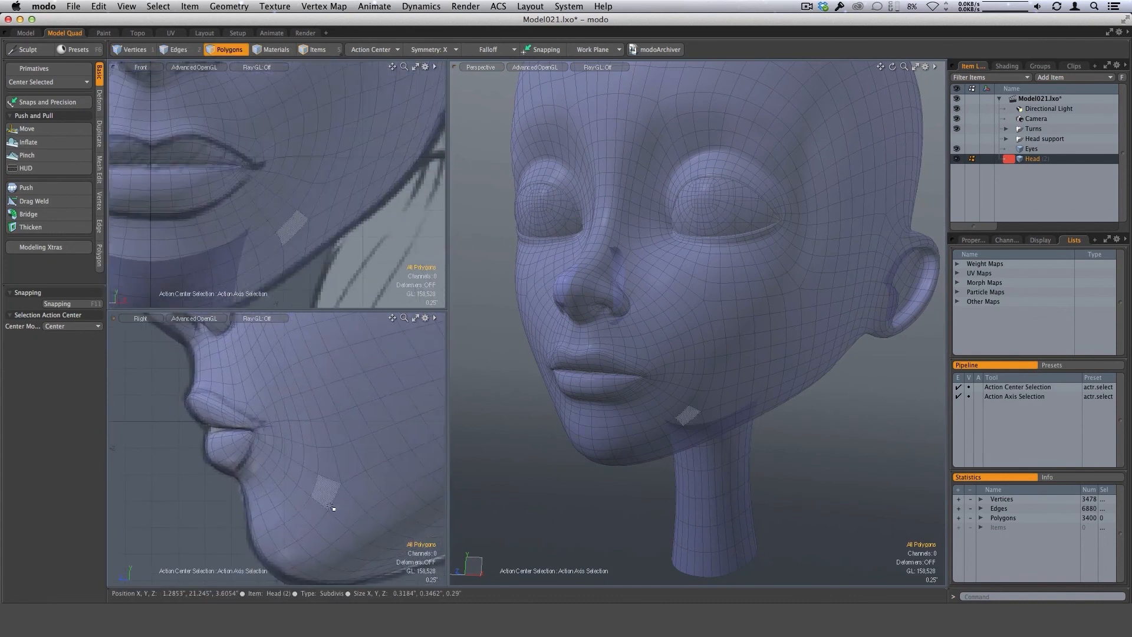
{"action": "left_click_drag", "start_coordinate": [329, 507], "coordinate": [273, 457], "text": "alt+shift"}
{"action": "left_click_drag", "start_coordinate": [276, 459], "coordinate": [316, 496], "text": "ctrl+alt"}
{"action": "scroll", "coordinate": [345, 489], "scroll_direction": "down", "scroll_amount": 3}
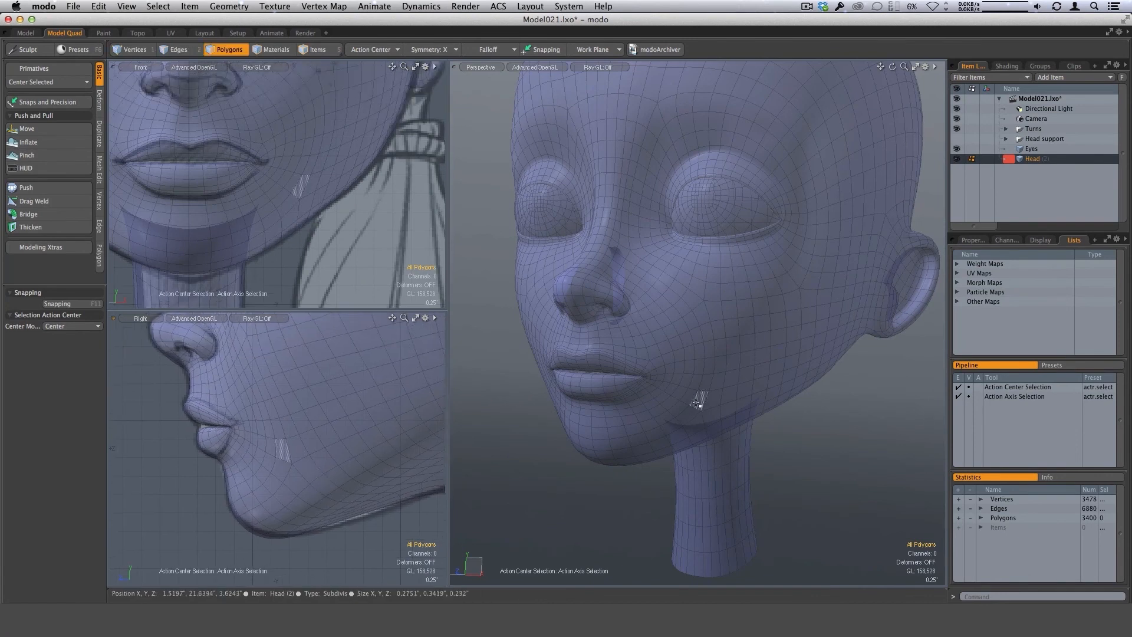
{"action": "left_click_drag", "start_coordinate": [710, 401], "coordinate": [559, 416], "text": "alt"}
{"action": "left_click_drag", "start_coordinate": [402, 434], "coordinate": [394, 483], "text": "alt"}
{"action": "left_click_drag", "start_coordinate": [749, 473], "coordinate": [741, 375], "text": "alt"}
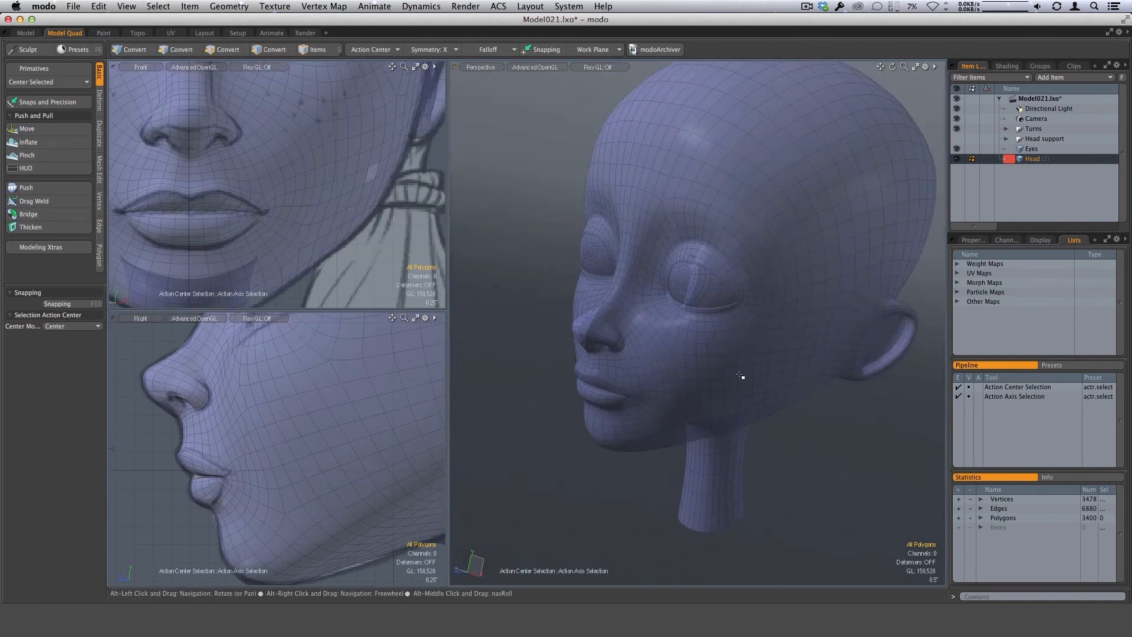
Inspect the eye opening and lid corners against the front and side references while viewing the eye area from several angles.
{"action": "left_click_drag", "start_coordinate": [304, 375], "coordinate": [337, 494], "text": "alt"}
{"action": "scroll", "coordinate": [348, 414], "scroll_direction": "up", "scroll_amount": 2}
{"action": "left_click_drag", "start_coordinate": [348, 414], "coordinate": [332, 463], "text": "alt+shift"}
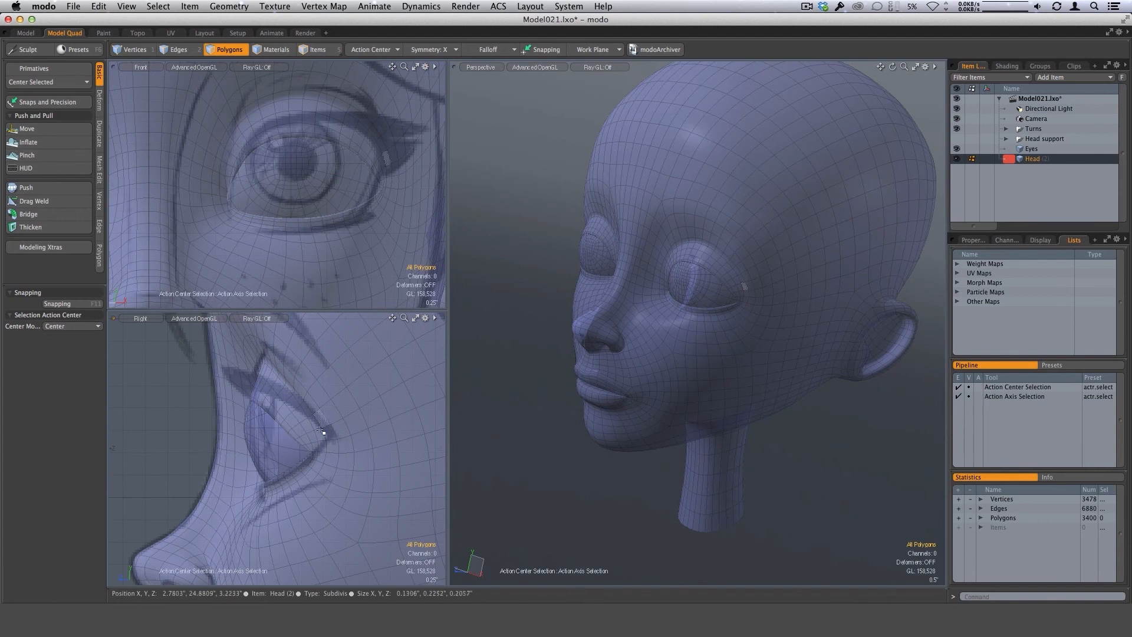
{"action": "left_click_drag", "start_coordinate": [702, 415], "coordinate": [660, 392], "text": "alt"}
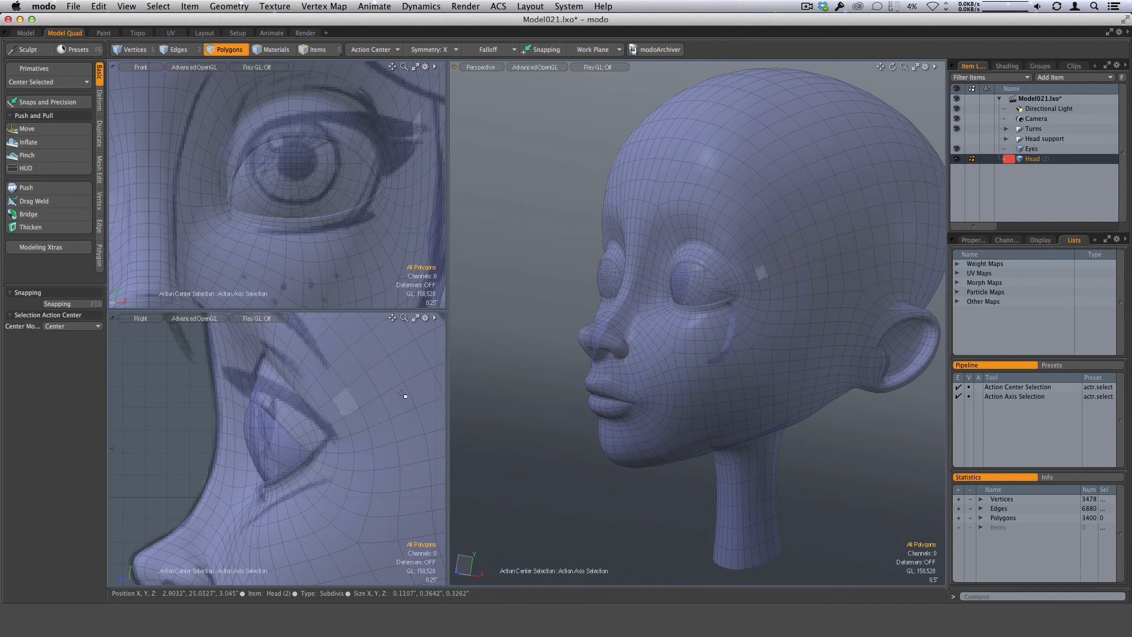
{"action": "scroll", "coordinate": [767, 339], "scroll_direction": "up", "scroll_amount": 4}
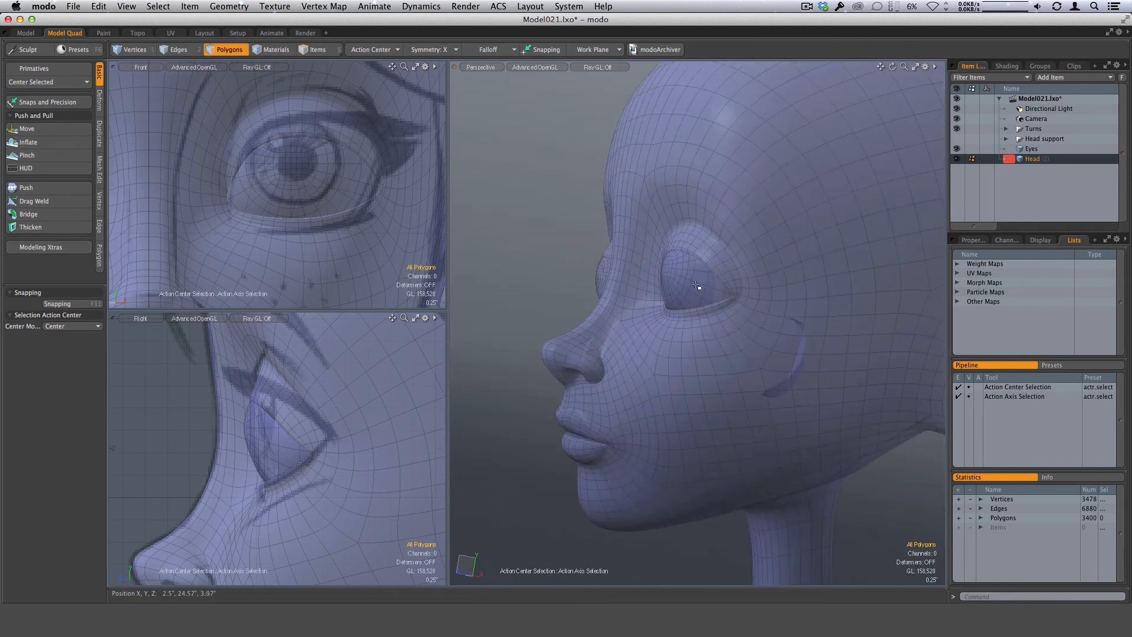
{"action": "left_click_drag", "start_coordinate": [711, 288], "coordinate": [773, 354], "text": "alt"}
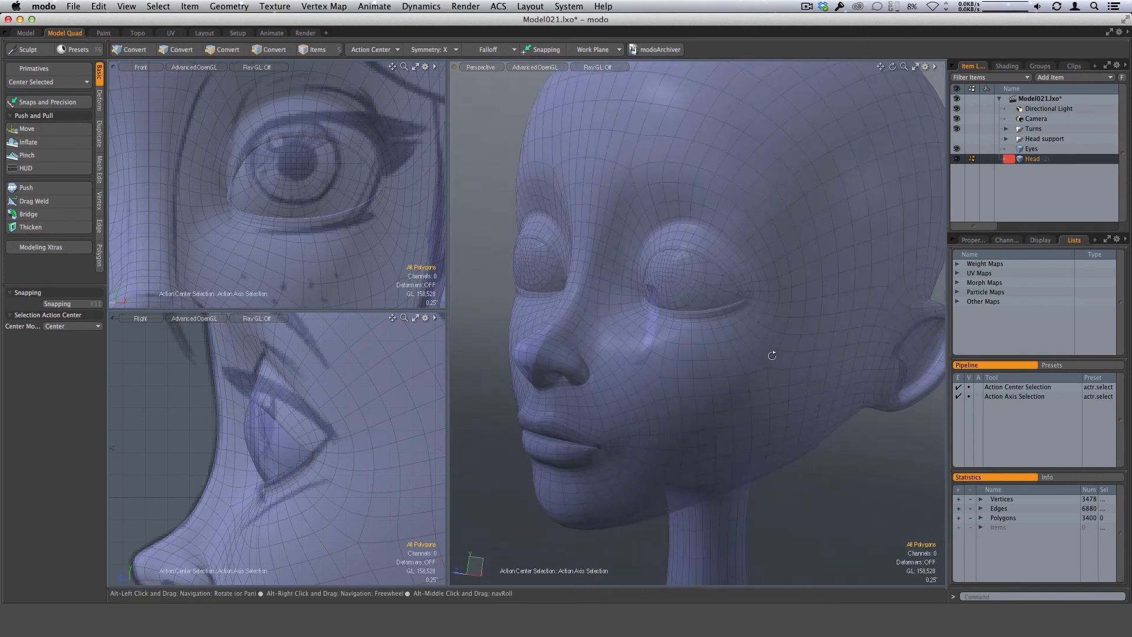
{"action": "scroll", "coordinate": [766, 356], "scroll_direction": "down", "scroll_amount": 4}
{"action": "left_click_drag", "start_coordinate": [682, 392], "coordinate": [722, 349], "text": "alt"}
{"action": "scroll", "coordinate": [746, 412], "scroll_direction": "up", "scroll_amount": 6}
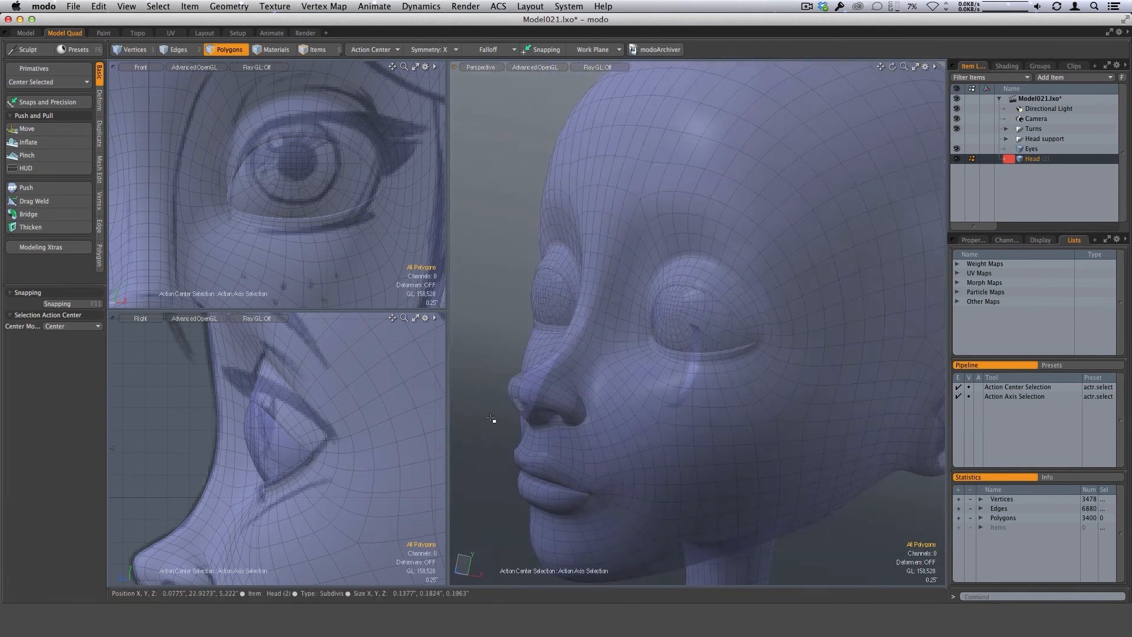
{"action": "left_click_drag", "start_coordinate": [472, 413], "coordinate": [742, 320], "text": "alt"}
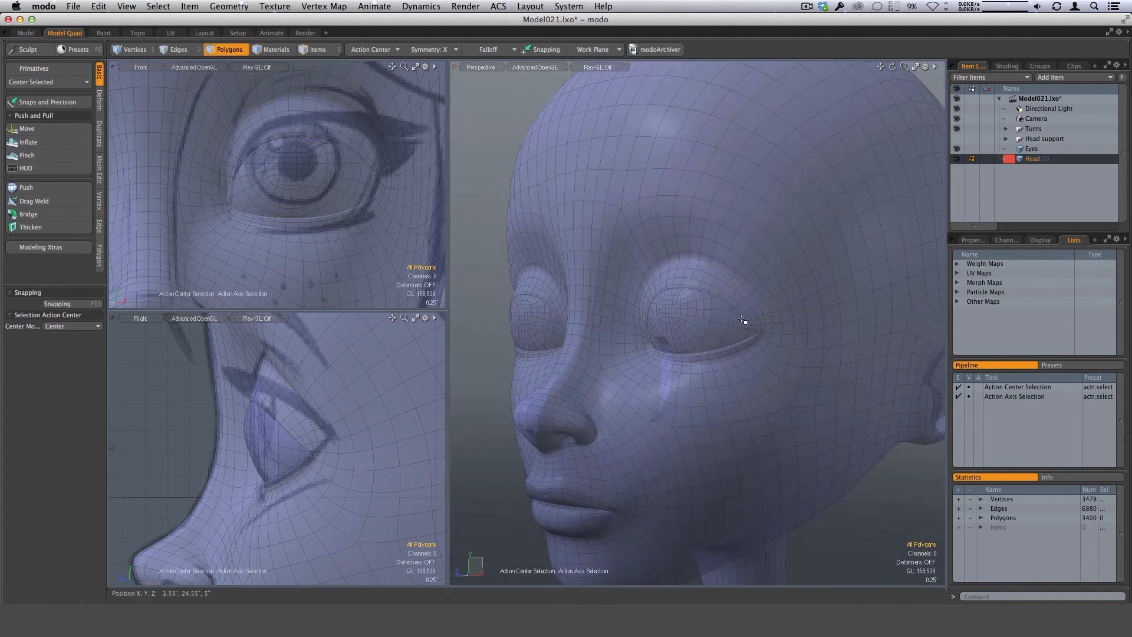
{"action": "left_click_drag", "start_coordinate": [330, 407], "coordinate": [303, 353], "text": "ctrl+alt"}
{"action": "left_click_drag", "start_coordinate": [319, 141], "coordinate": [311, 154], "text": "alt"}
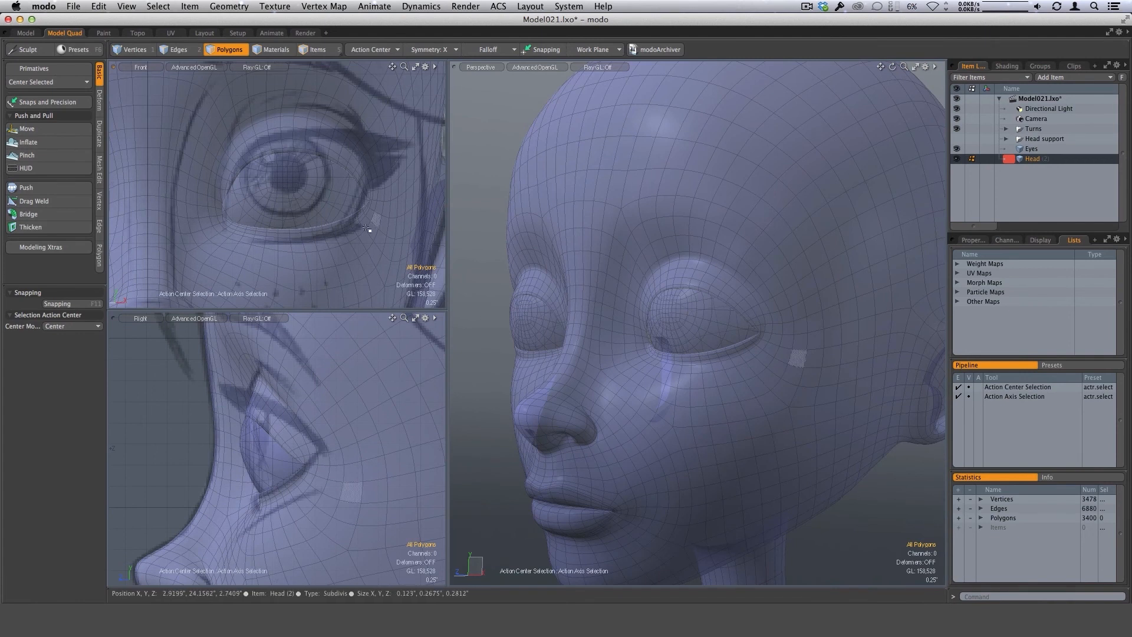
{"action": "left_click_drag", "start_coordinate": [714, 324], "coordinate": [551, 309], "text": "alt"}
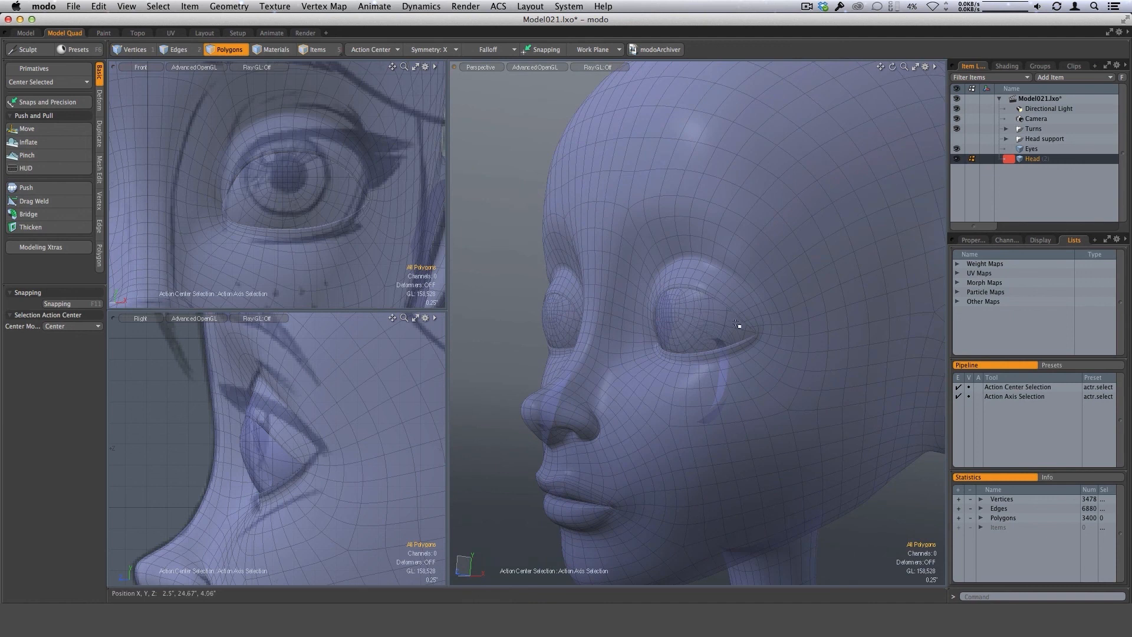
{"action": "left_click_drag", "start_coordinate": [736, 324], "coordinate": [690, 322], "text": "alt"}
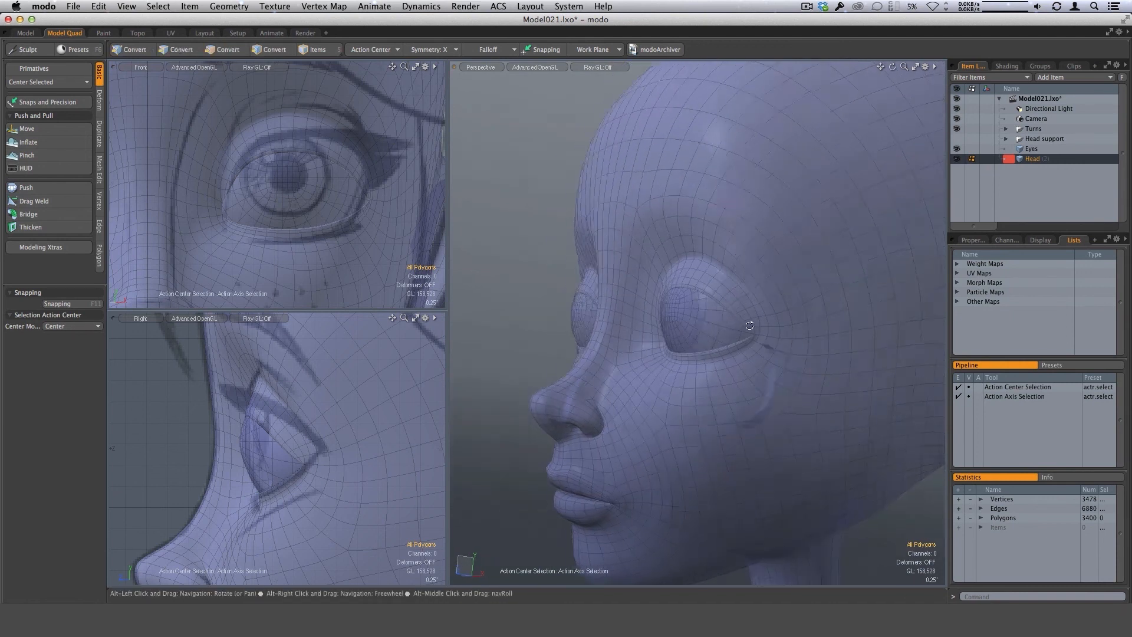
{"action": "left_click_drag", "start_coordinate": [698, 329], "coordinate": [476, 281], "text": "alt"}
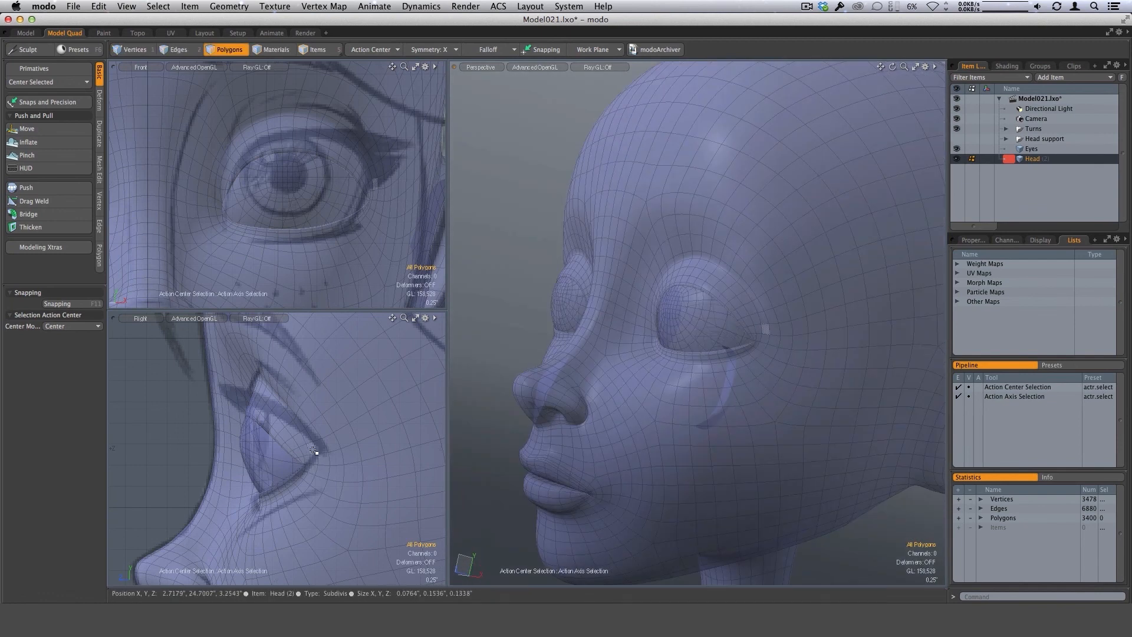
Examine the lids and overall face from several perspective angles and compare the eyes and brow area with the front and side drawings.
{"action": "left_click_drag", "start_coordinate": [678, 402], "coordinate": [721, 421], "text": "alt"}
{"action": "left_click_drag", "start_coordinate": [407, 500], "coordinate": [355, 502], "text": "ctrl+alt"}
{"action": "left_click_drag", "start_coordinate": [356, 501], "coordinate": [371, 433], "text": "alt"}
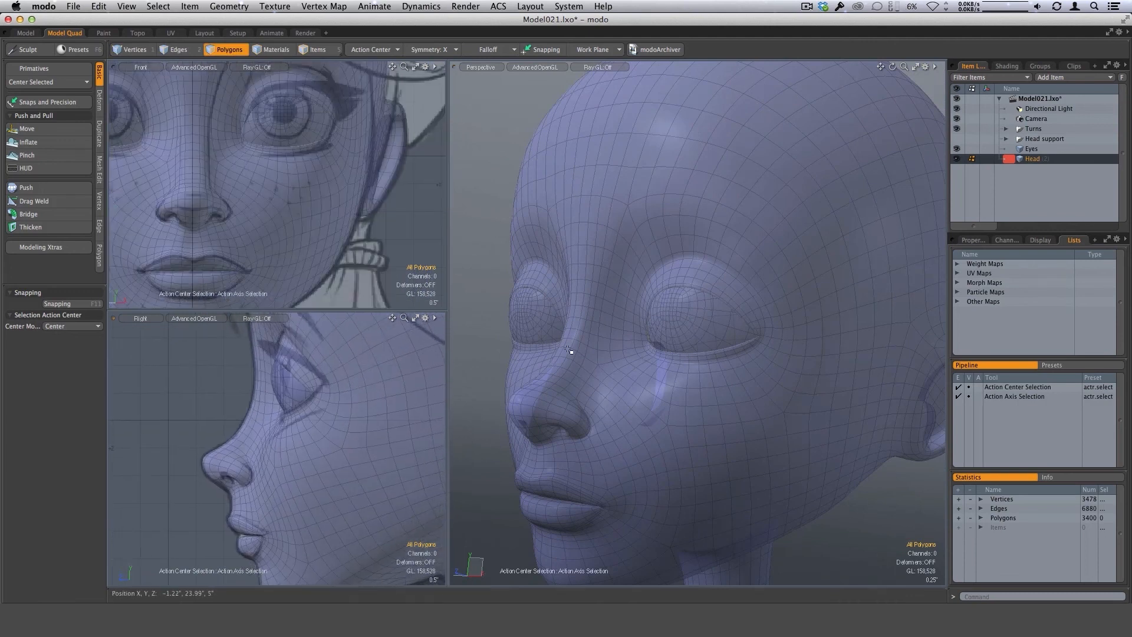
{"action": "left_click_drag", "start_coordinate": [772, 341], "coordinate": [701, 389], "text": "alt"}
{"action": "left_click_drag", "start_coordinate": [700, 389], "coordinate": [726, 404], "text": "alt+shift"}
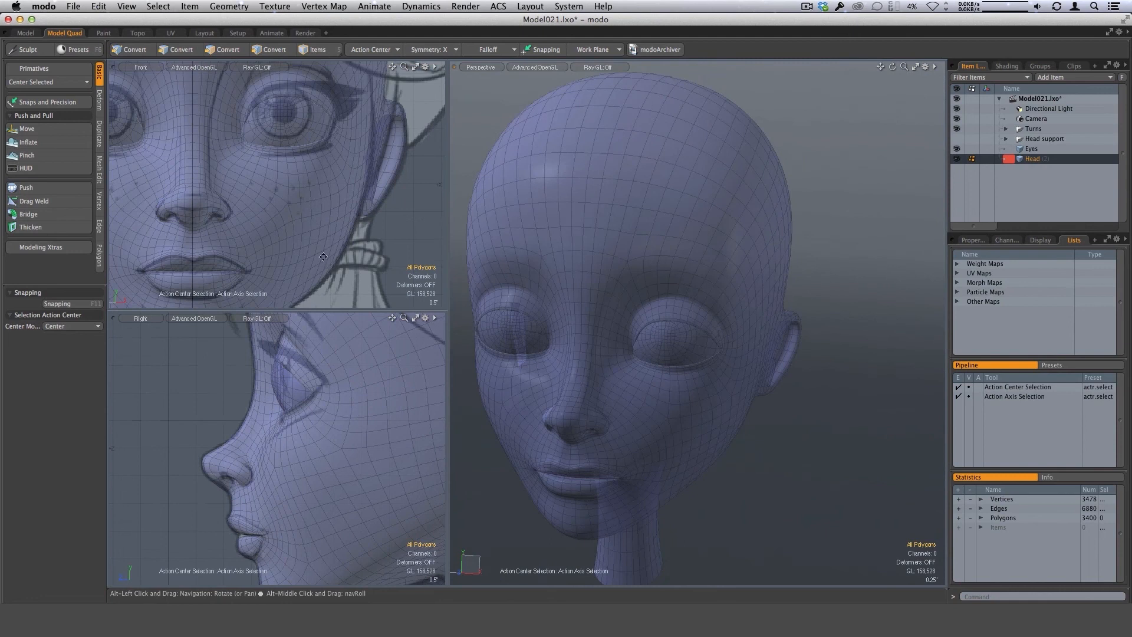
{"action": "left_click_drag", "start_coordinate": [319, 172], "coordinate": [348, 245], "text": "alt"}
{"action": "left_click_drag", "start_coordinate": [604, 330], "coordinate": [580, 317], "text": "alt"}
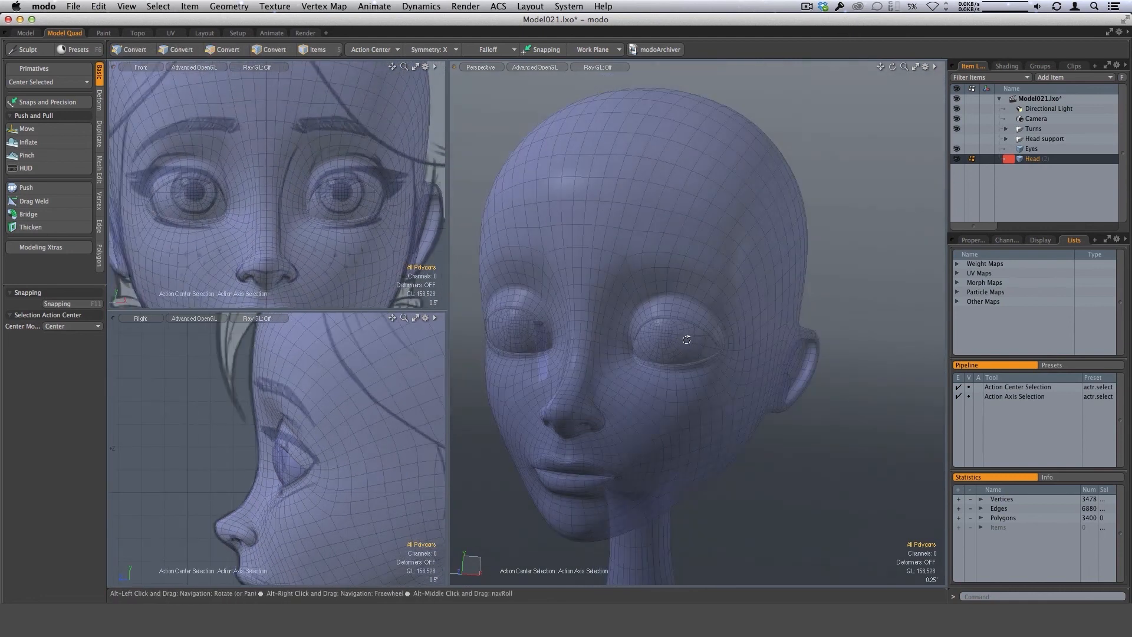
{"action": "left_click_drag", "start_coordinate": [684, 338], "coordinate": [697, 326], "text": "alt"}
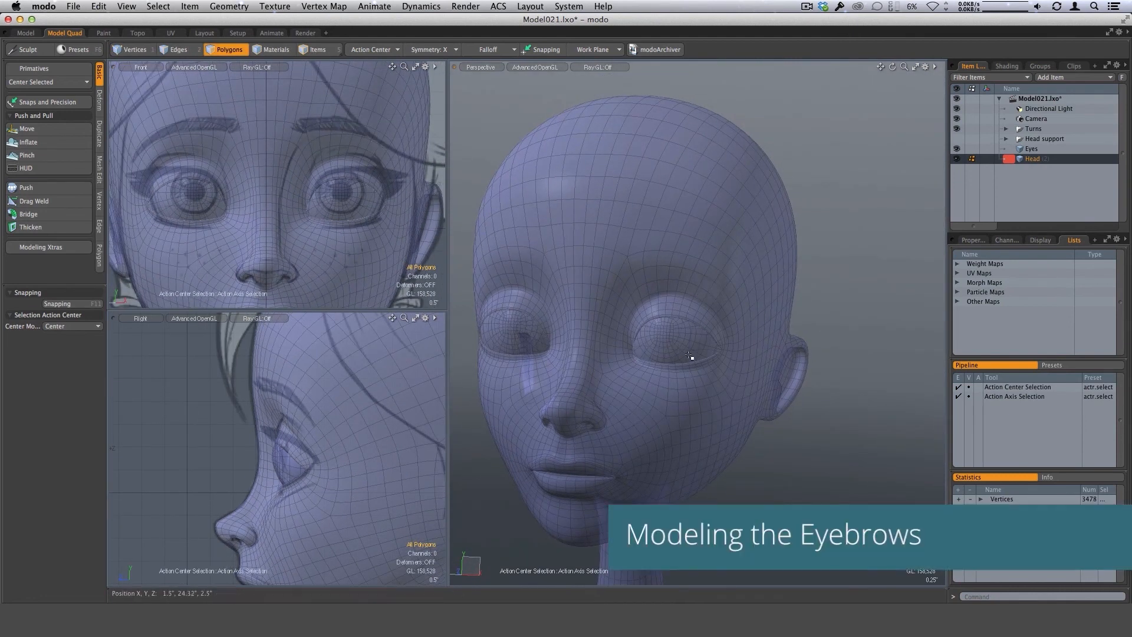
{"action": "mouse_move", "coordinate": [703, 359]}
{"action": "left_mouse_down", "text": "alt"}
{"action": "mouse_move", "coordinate": [717, 349]}
{"action": "mouse_move", "coordinate": [691, 358]}
{"action": "left_mouse_up", "text": "alt"}
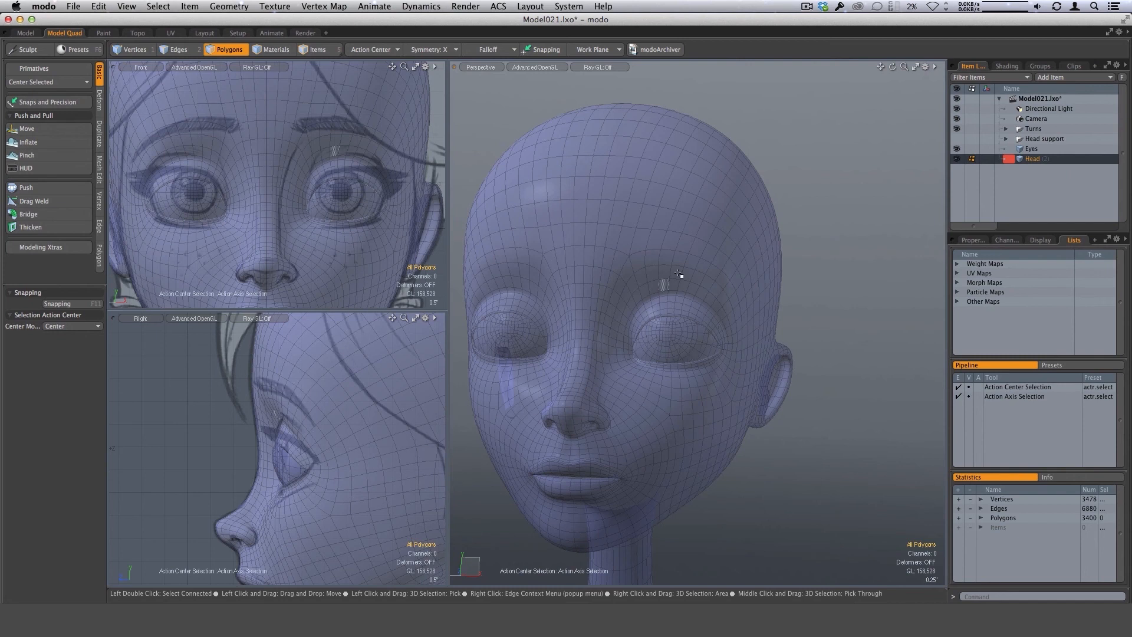
Select the polygon strip above each eye that follows the eyebrow shape, and check both strips from several angles.
{"action": "mouse_move", "coordinate": [645, 253]}
{"action": "left_mouse_down"}
{"action": "mouse_move", "coordinate": [698, 266]}
{"action": "mouse_move", "coordinate": [737, 300]}
{"action": "left_mouse_up"}
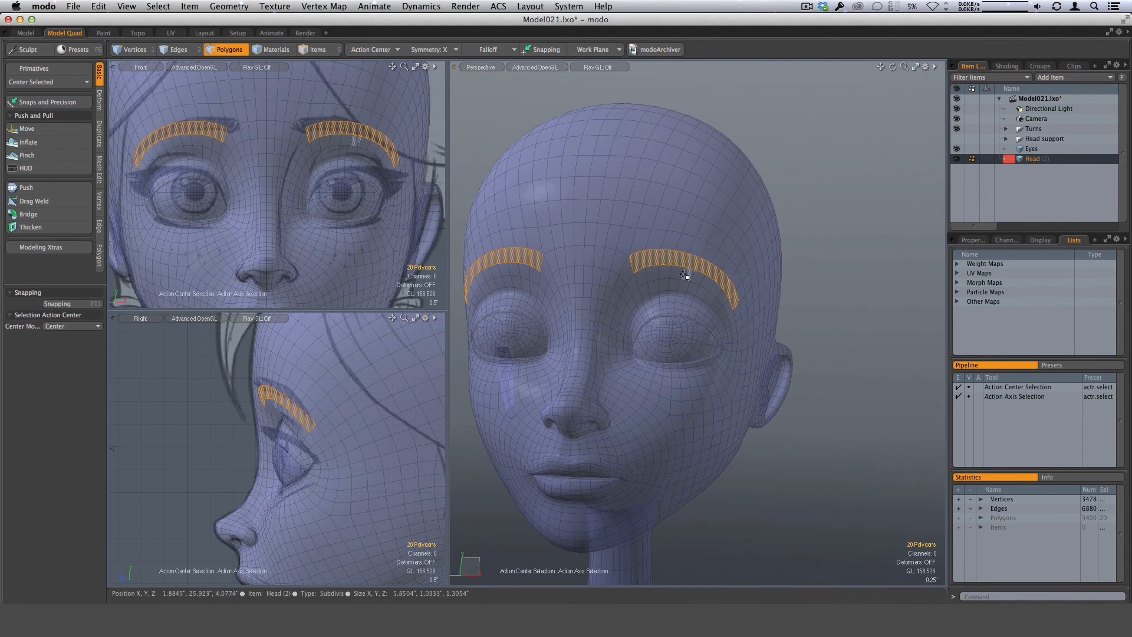
{"action": "left_click_drag", "start_coordinate": [732, 315], "coordinate": [705, 277], "text": "alt"}
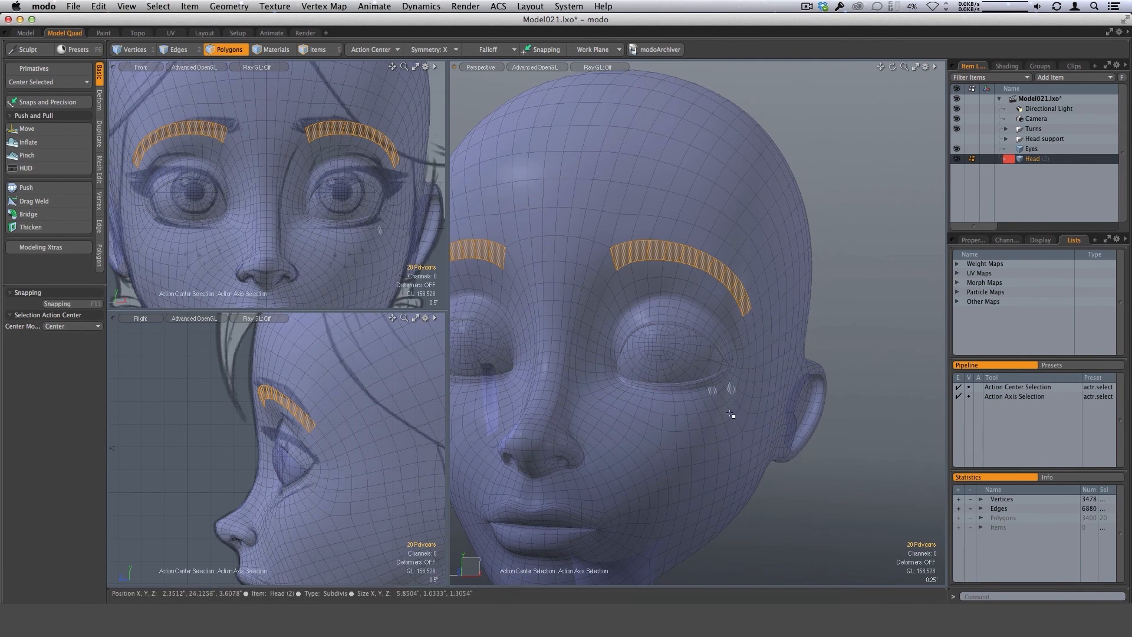
{"action": "left_click_drag", "start_coordinate": [731, 413], "coordinate": [713, 435], "text": "alt"}
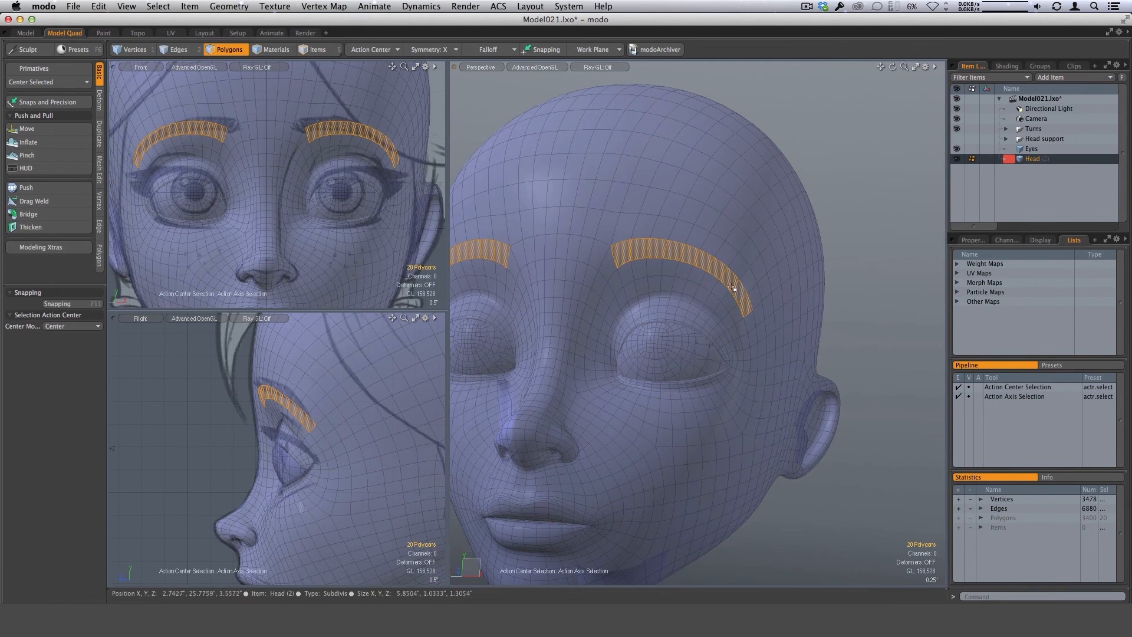
{"action": "left_click_drag", "start_coordinate": [701, 362], "coordinate": [752, 316], "text": "alt"}
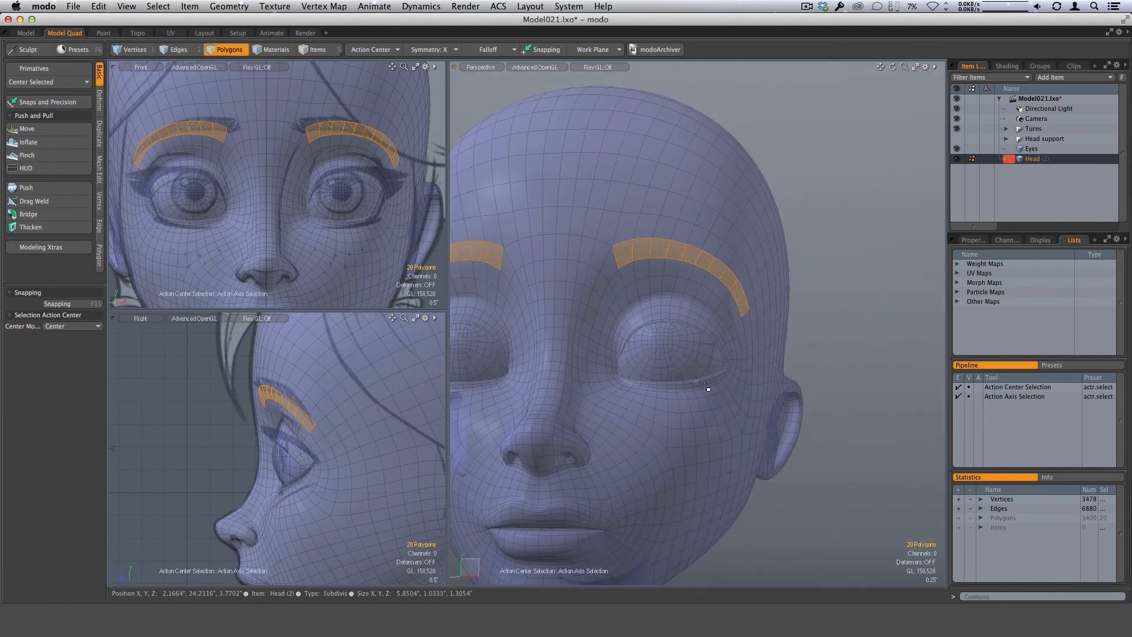
{"action": "mouse_move", "coordinate": [751, 359]}
{"action": "left_mouse_down", "text": "alt"}
{"action": "mouse_move", "coordinate": [720, 326]}
{"action": "mouse_move", "coordinate": [749, 359]}
{"action": "left_mouse_up", "text": "alt"}
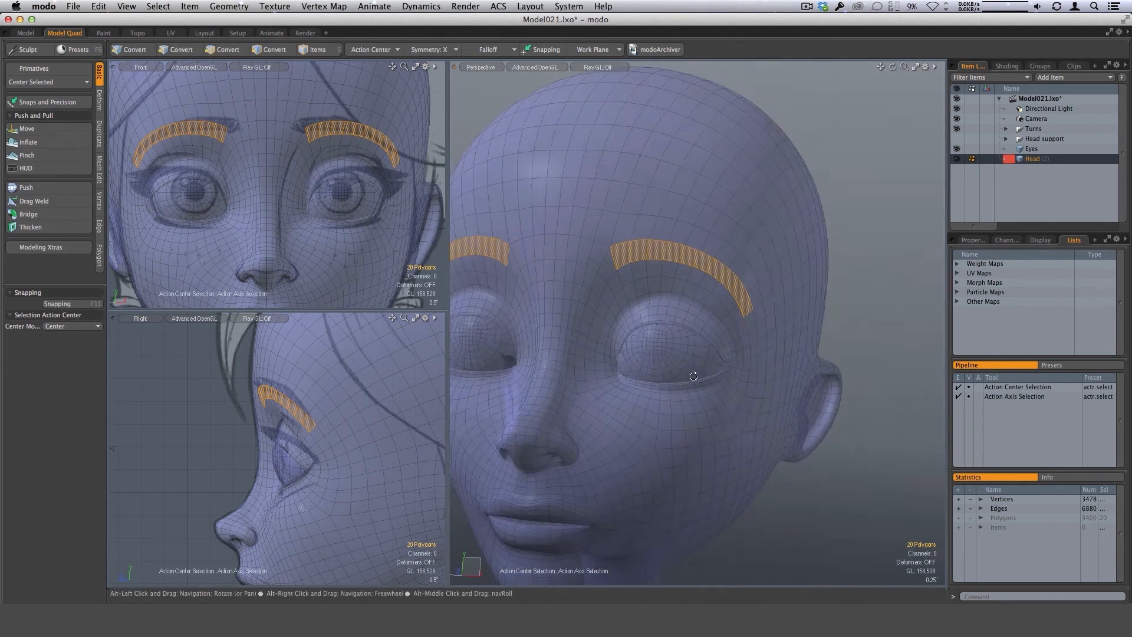
{"action": "left_click_drag", "start_coordinate": [695, 373], "coordinate": [717, 340], "text": "alt"}
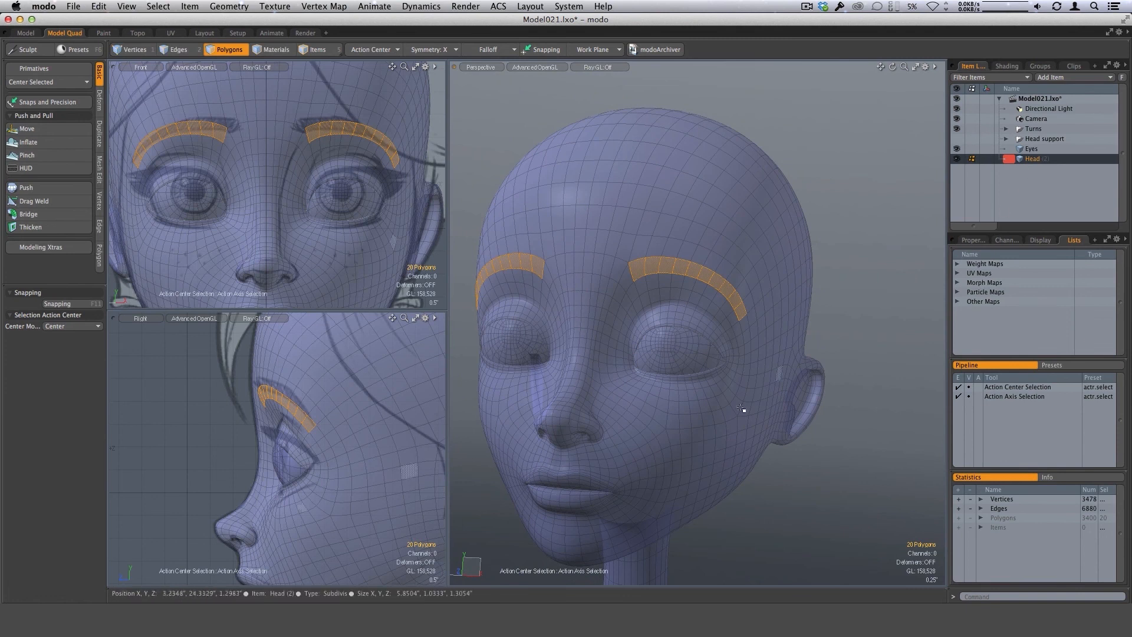
Copy the selected brow polygons into a new mesh item and hide the head mesh.
{"action": "key", "text": "n"}
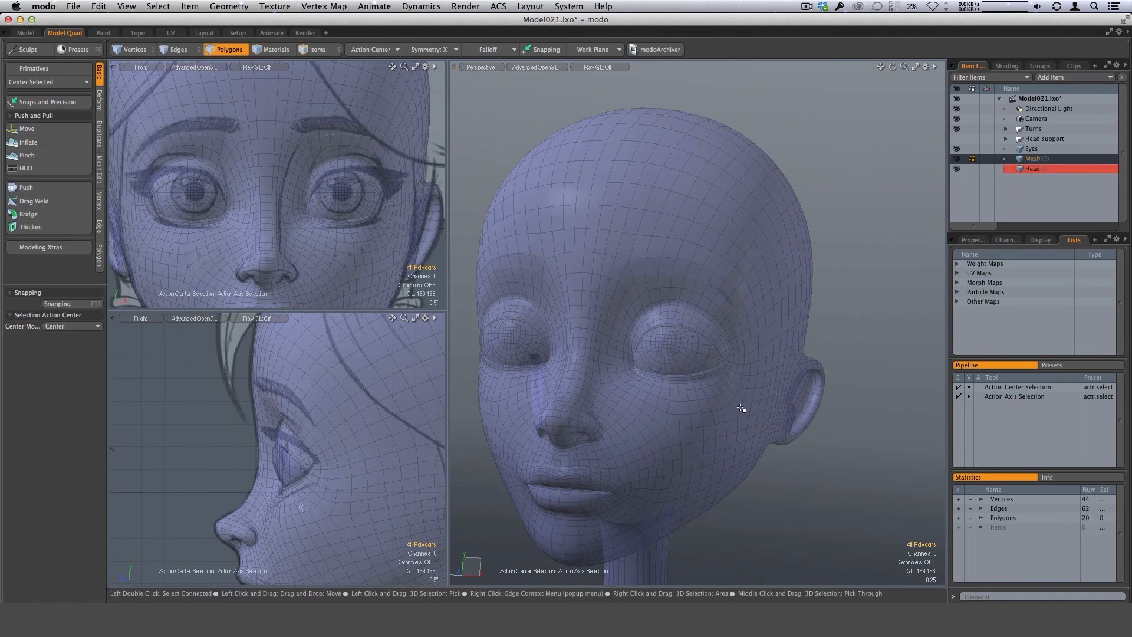
{"action": "left_click", "coordinate": [957, 170]}
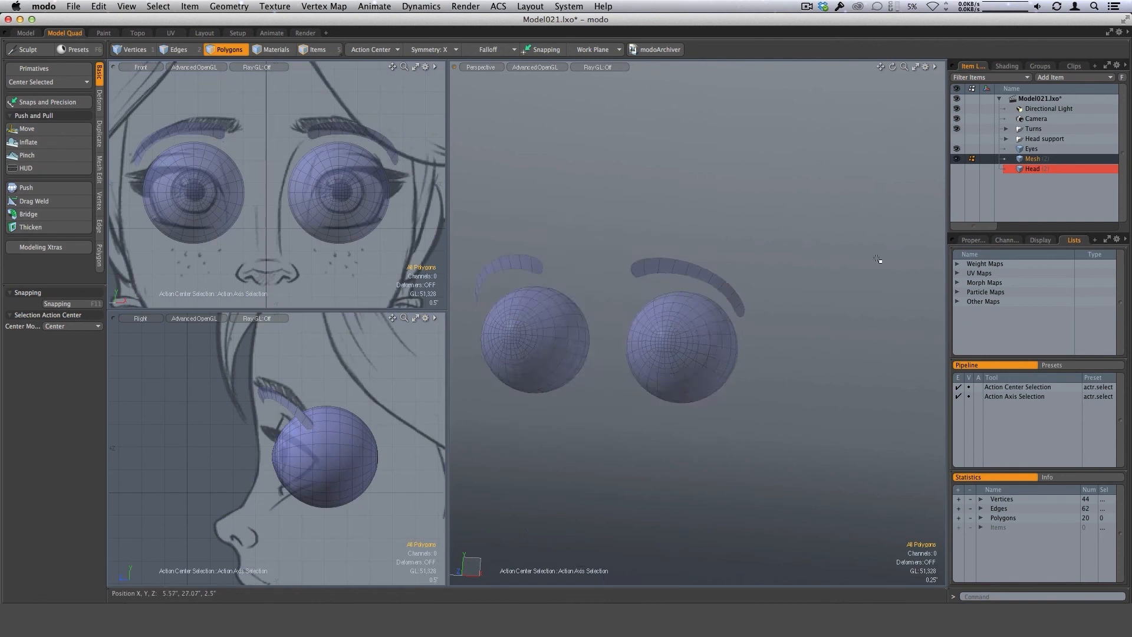
{"action": "left_click_drag", "start_coordinate": [849, 278], "coordinate": [749, 307], "text": "alt"}
Loop-slice both eyebrow strips lengthwise with three Symmetry-mode cuts at 12%, Preserve Curvature off, and preview the result subdivided.
{"action": "key", "text": "3"}
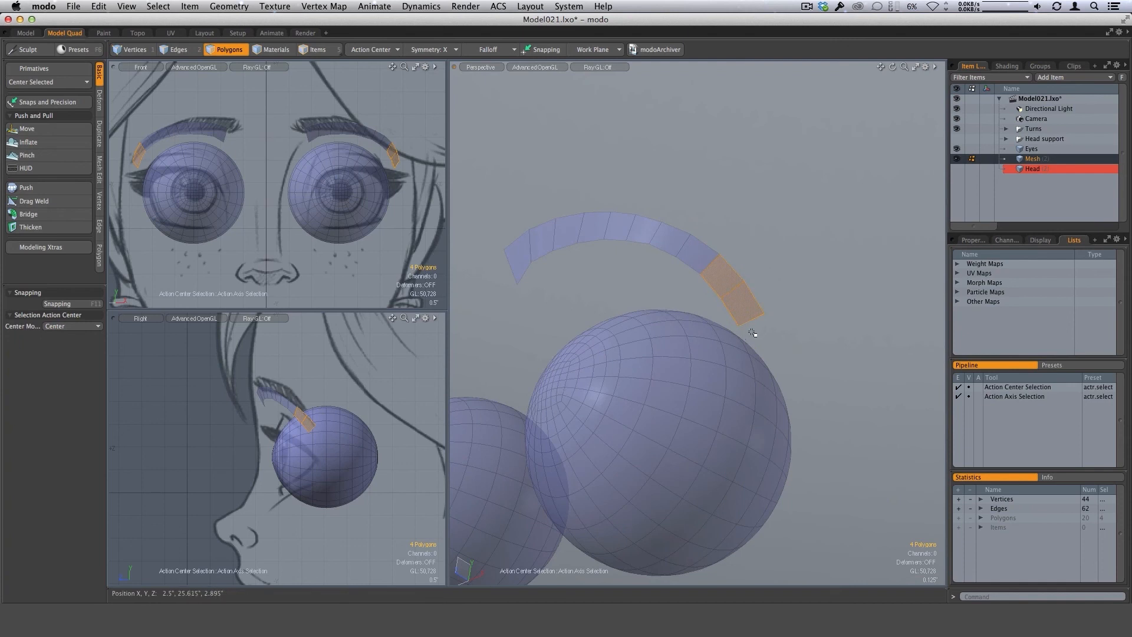
{"action": "key", "text": "alt+c"}
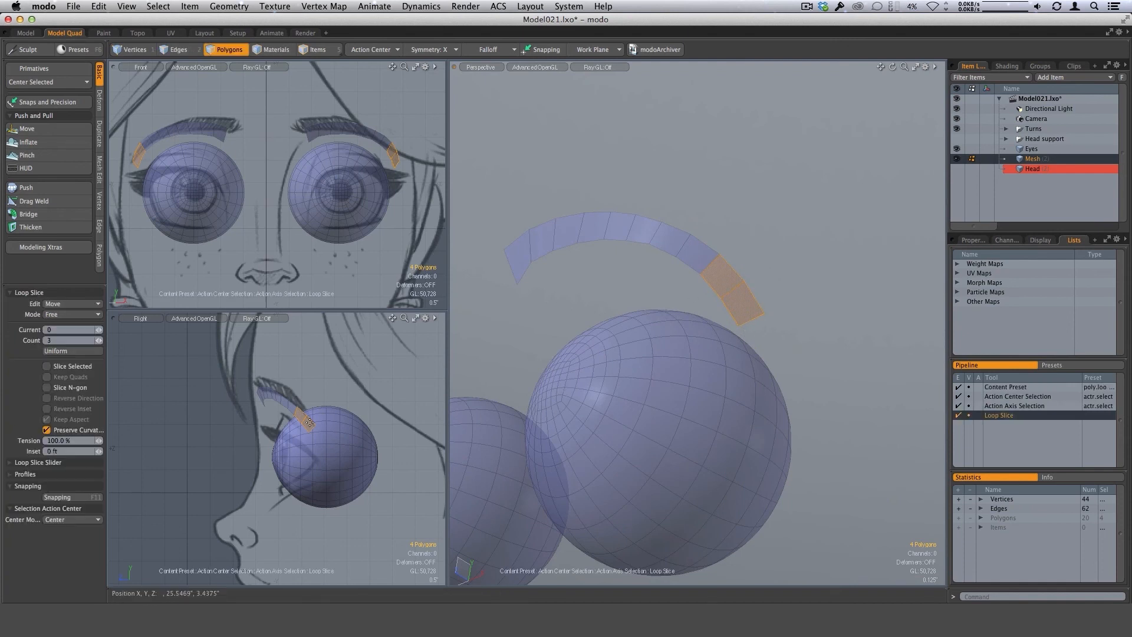
{"action": "left_click", "coordinate": [89, 316]}
{"action": "left_click", "coordinate": [93, 337]}
{"action": "left_click_drag", "start_coordinate": [773, 327], "coordinate": [730, 300], "text": "alt"}
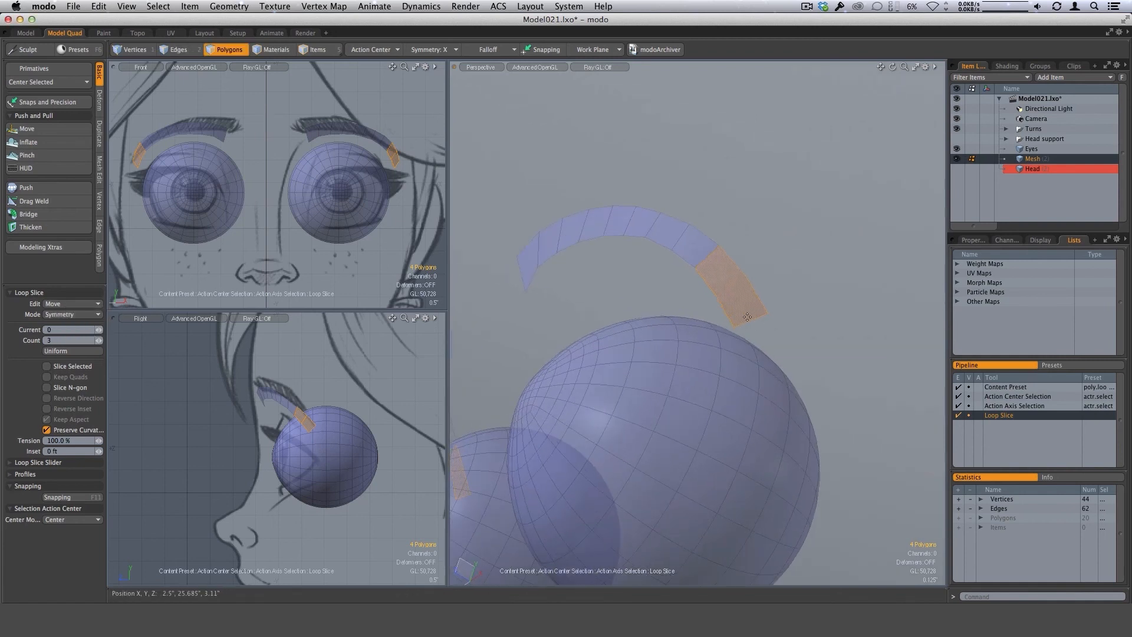
{"action": "left_click", "coordinate": [747, 317]}
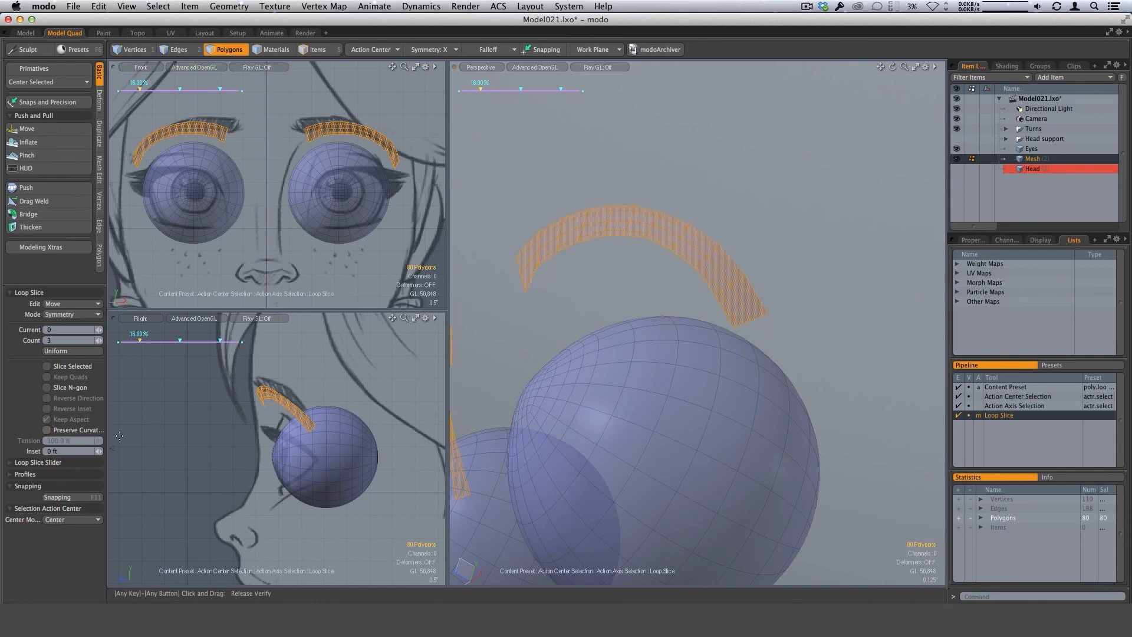
{"action": "left_click_drag", "start_coordinate": [803, 342], "coordinate": [741, 330], "text": "alt"}
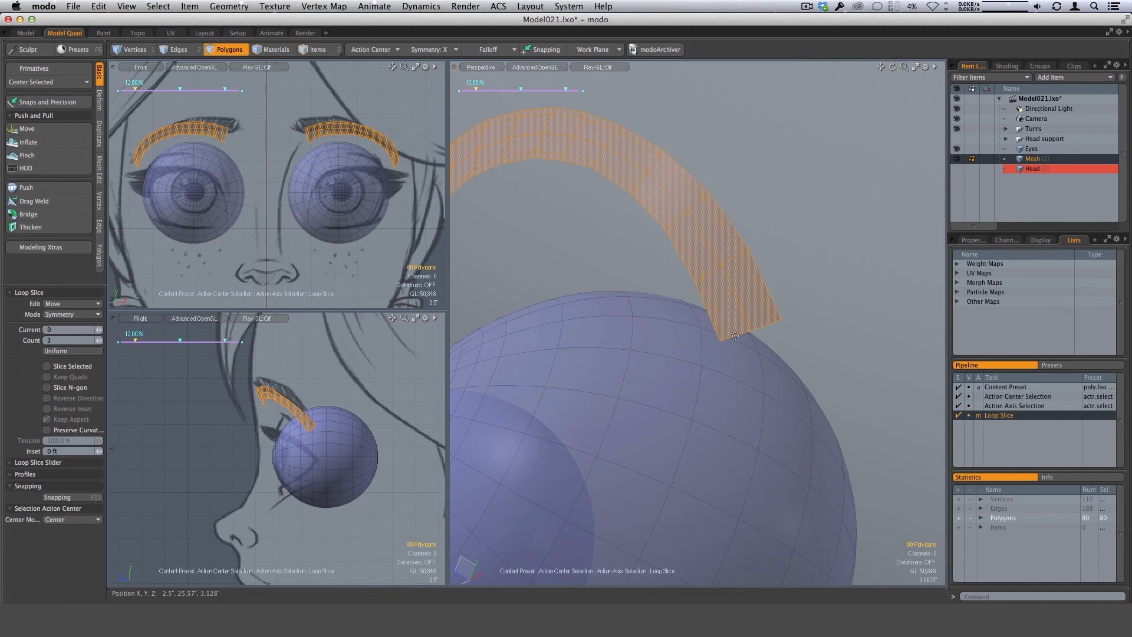
{"action": "left_click_drag", "start_coordinate": [758, 372], "coordinate": [767, 324], "text": "ctrl+alt"}
{"action": "key", "text": "space"}
{"action": "left_click", "coordinate": [813, 371]}
{"action": "key", "text": "Tab"}
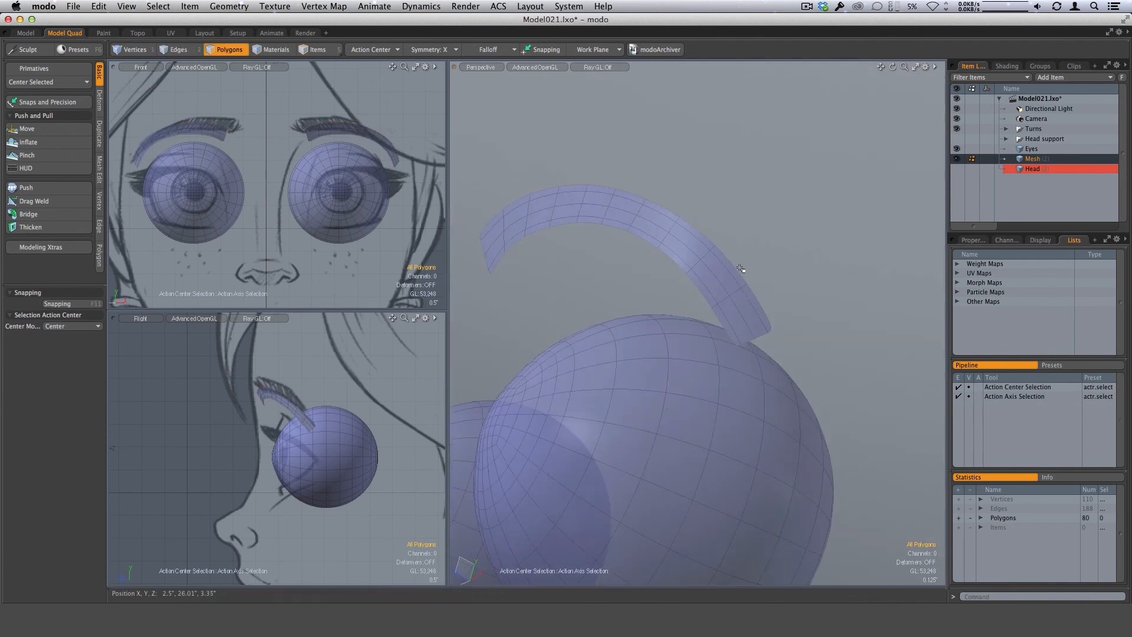
Add a single Free-mode loop slice across the outer end of each eyebrow at 86.5%.
{"action": "left_click_drag", "start_coordinate": [752, 284], "coordinate": [796, 339], "text": "alt"}
{"action": "scroll", "coordinate": [773, 326], "scroll_direction": "up", "scroll_amount": 3}
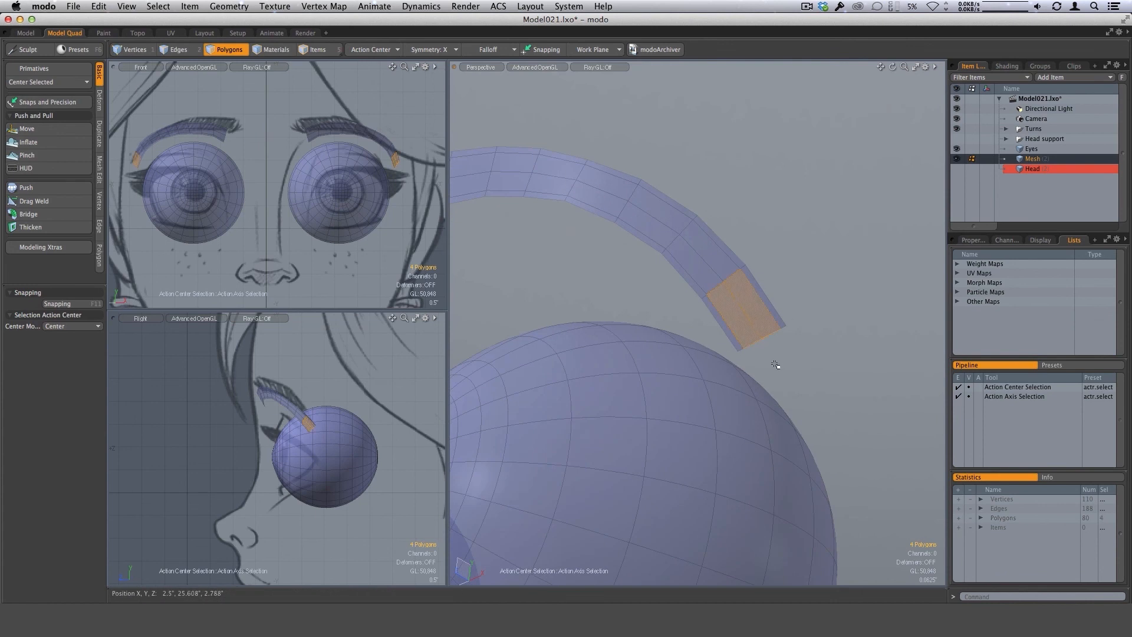
{"action": "key", "text": "alt+c"}
{"action": "left_click", "coordinate": [87, 314]}
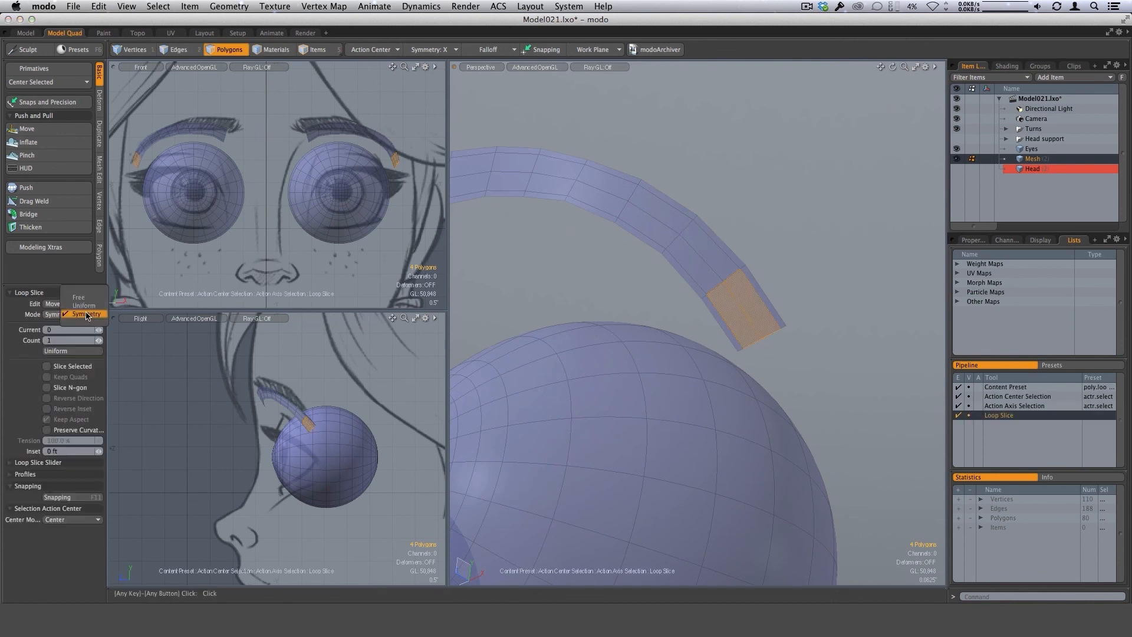
{"action": "left_click", "coordinate": [89, 299]}
{"action": "left_click", "coordinate": [763, 347]}
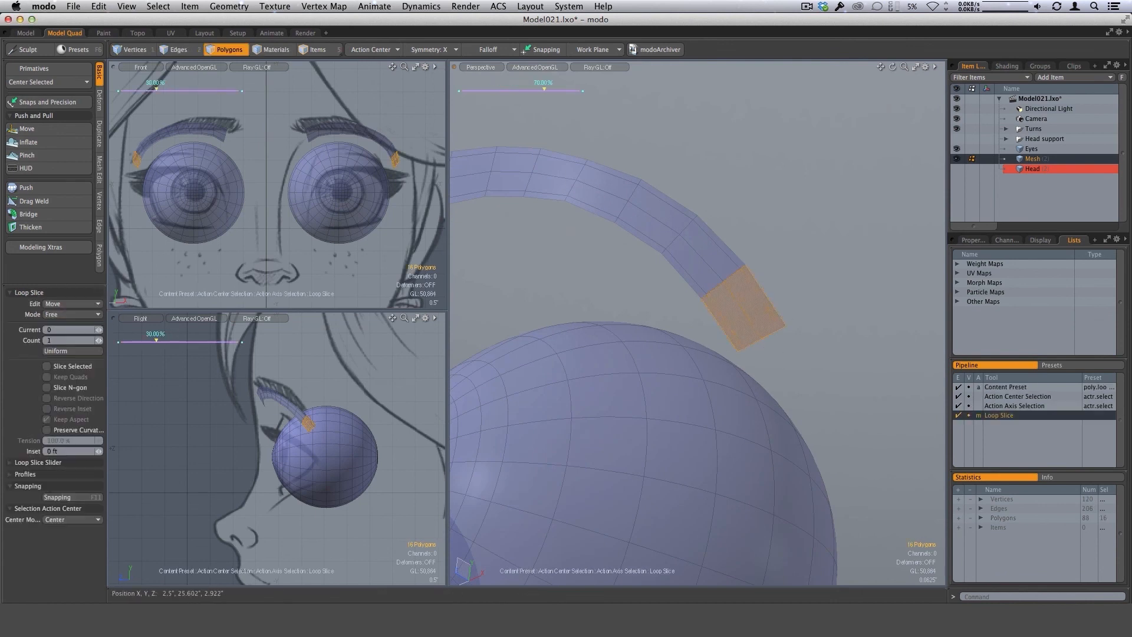
{"action": "scroll", "coordinate": [831, 387], "scroll_direction": "down", "scroll_amount": 3}
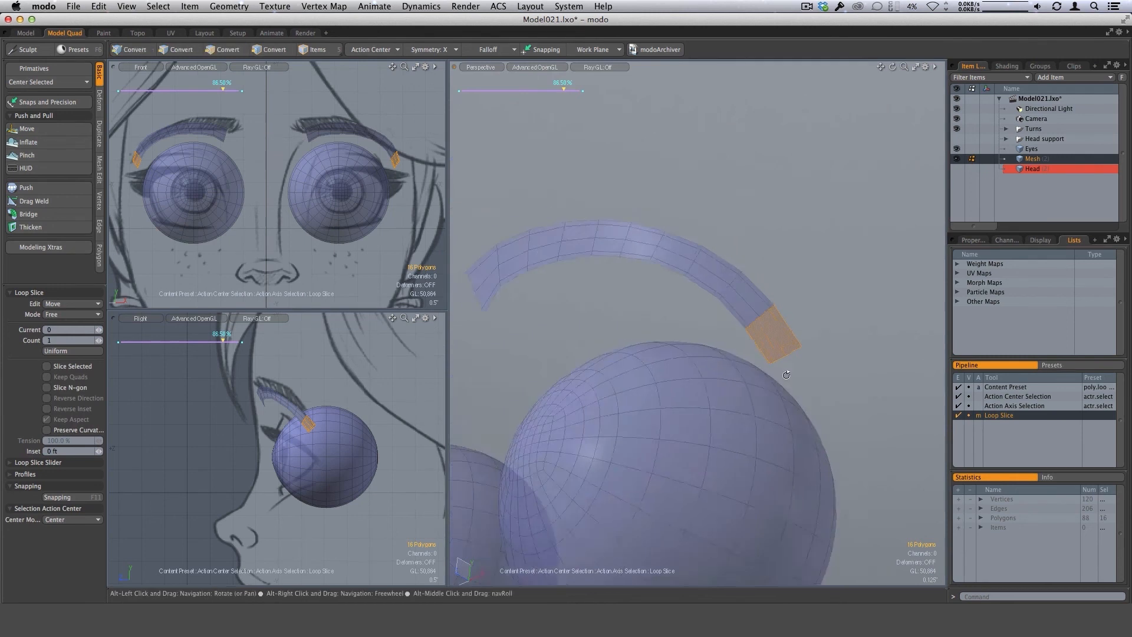
Add a single loop slice across the inner end of each eyebrow at 10.5% and preview the strips subdivided.
{"action": "left_click_drag", "start_coordinate": [495, 272], "coordinate": [529, 291], "text": "alt"}
{"action": "key", "text": "space"}
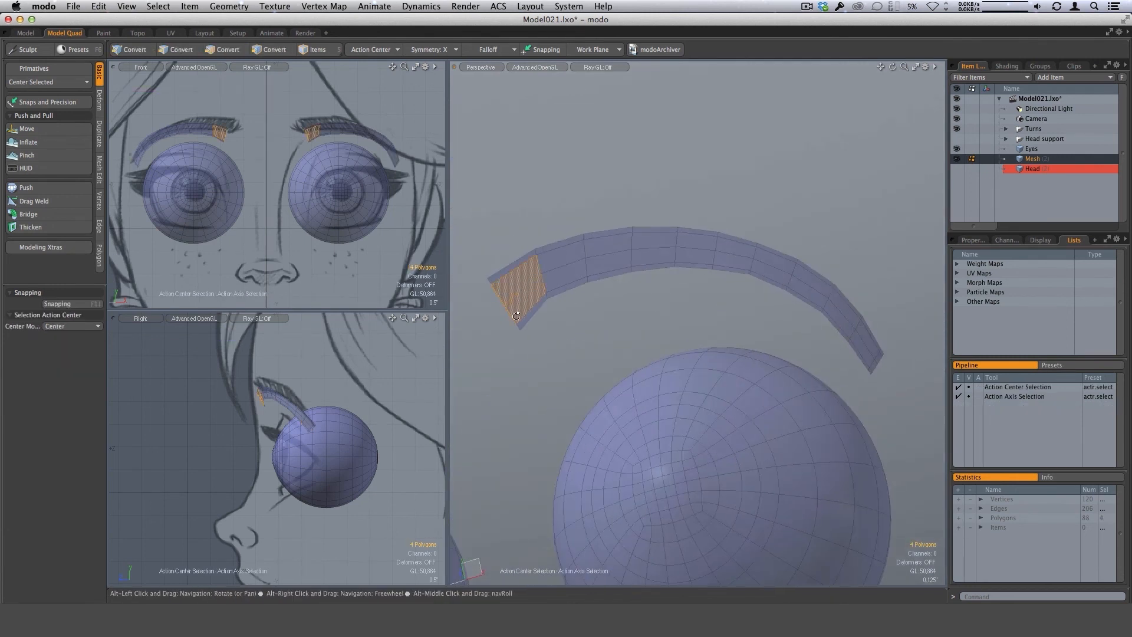
{"action": "key", "text": "alt+c"}
{"action": "left_click", "coordinate": [528, 291]}
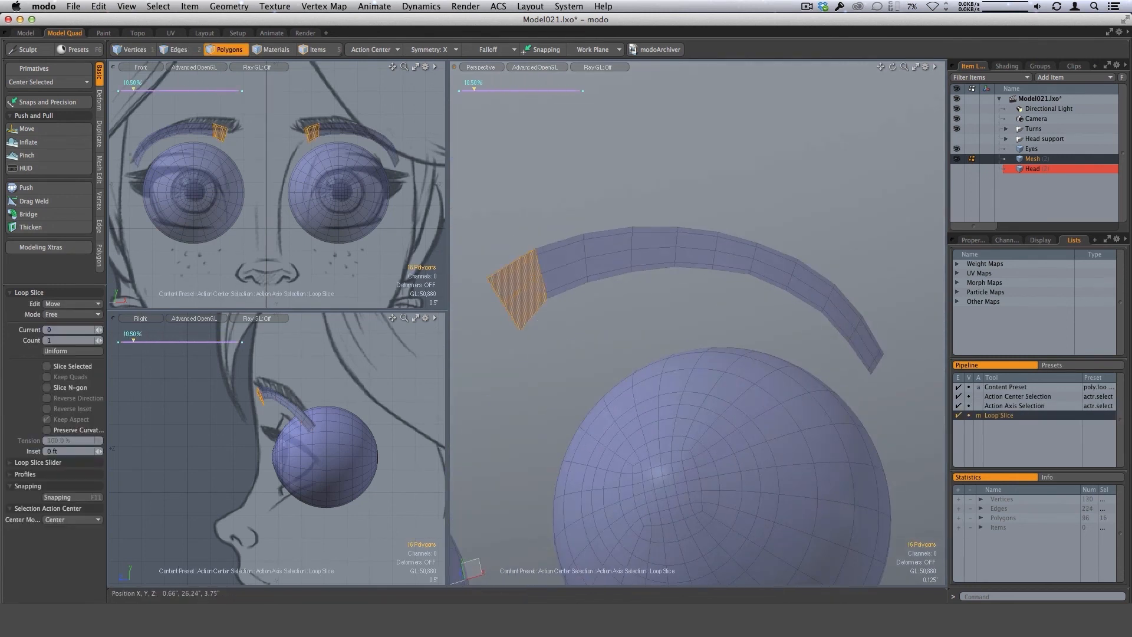
{"action": "key", "text": "space"}
{"action": "left_click", "coordinate": [596, 368]}
{"action": "key", "text": "Tab"}
Select the lengthwise centre edge loop of both eyebrows and push it outward to give the strips a raised ridge.
{"action": "left_click_drag", "start_coordinate": [722, 433], "coordinate": [788, 412], "text": "alt"}
{"action": "scroll", "coordinate": [697, 407], "scroll_direction": "down", "scroll_amount": 3}
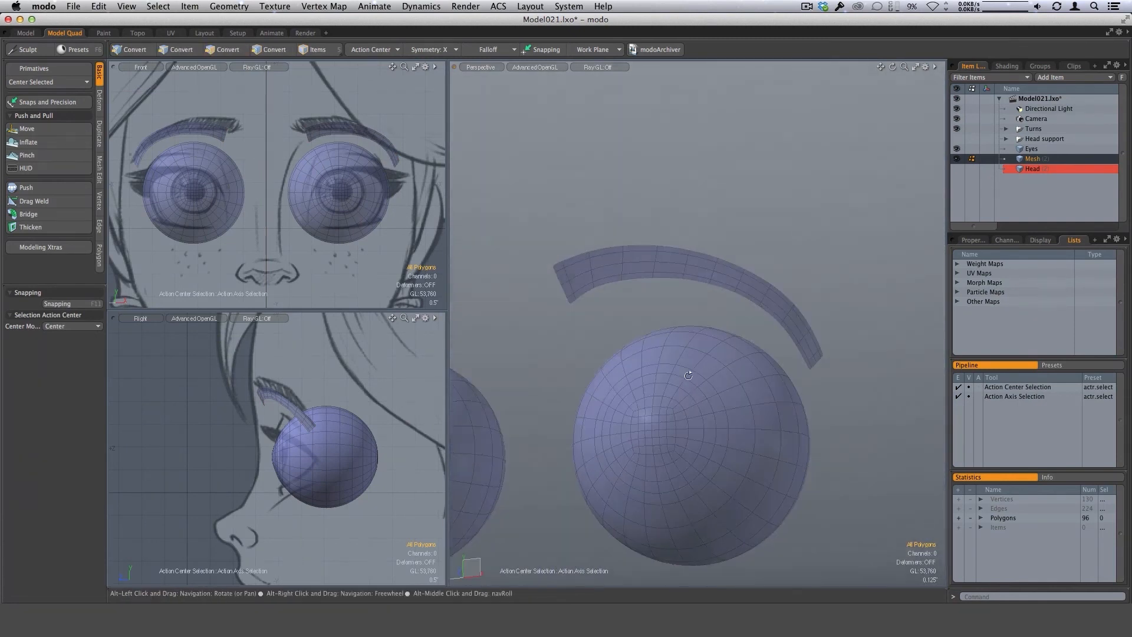
{"action": "left_click_drag", "start_coordinate": [771, 341], "coordinate": [829, 441], "text": "alt"}
{"action": "key", "text": "2"}
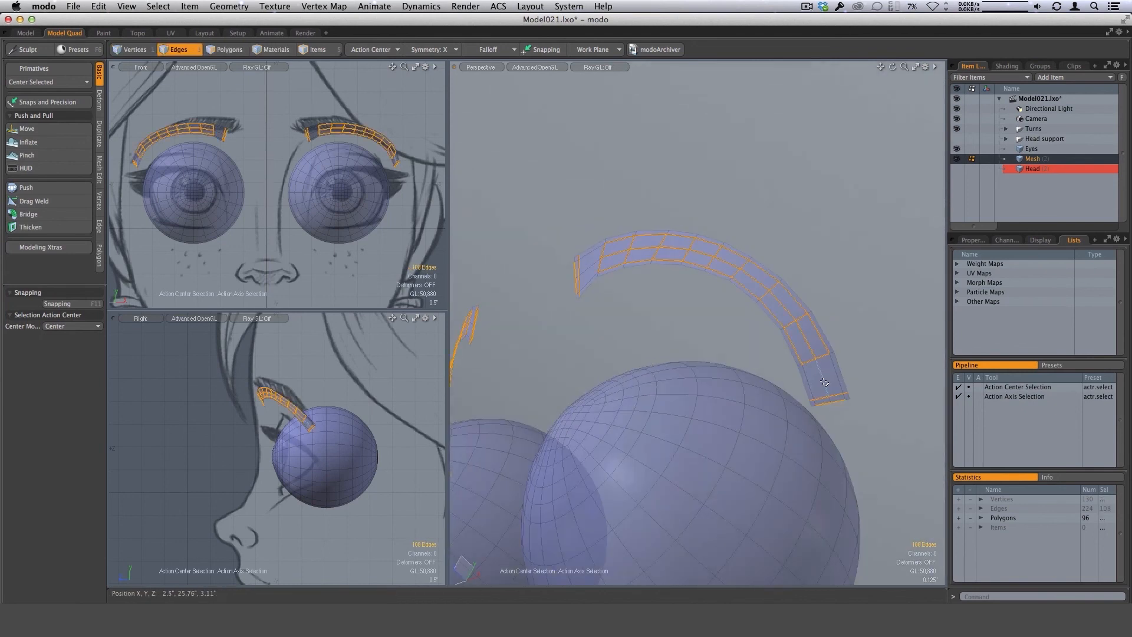
{"action": "left_click_drag", "start_coordinate": [764, 349], "coordinate": [531, 346], "text": "alt"}
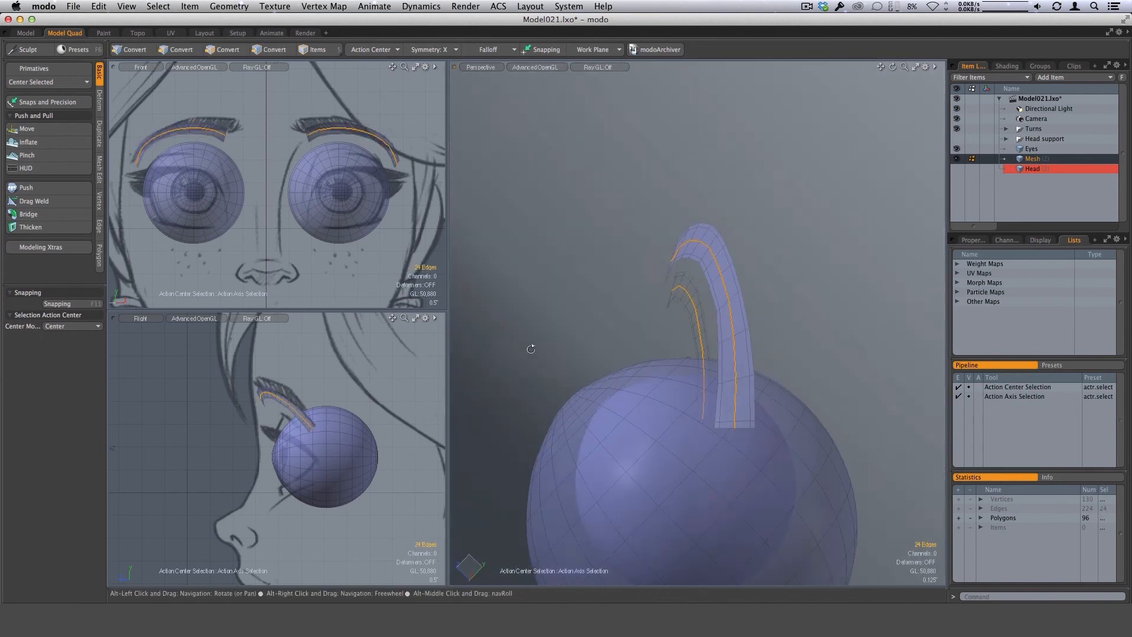
{"action": "left_click", "coordinate": [35, 188]}
{"action": "left_click_drag", "start_coordinate": [739, 363], "coordinate": [677, 304], "text": "ctrl+alt"}
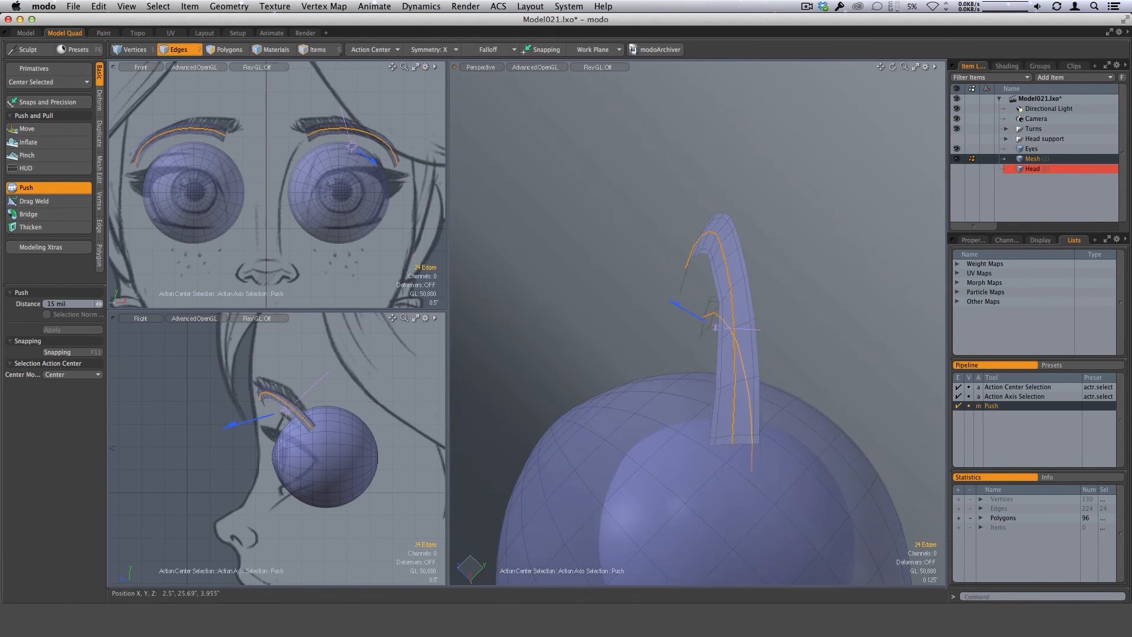
{"action": "key", "text": "space"}
Select the lengthwise edge loops flanking the centre ridge on both eyebrows, push them outward to round the profile, and clear the selection.
{"action": "double_click", "coordinate": [743, 287], "text": "shift"}
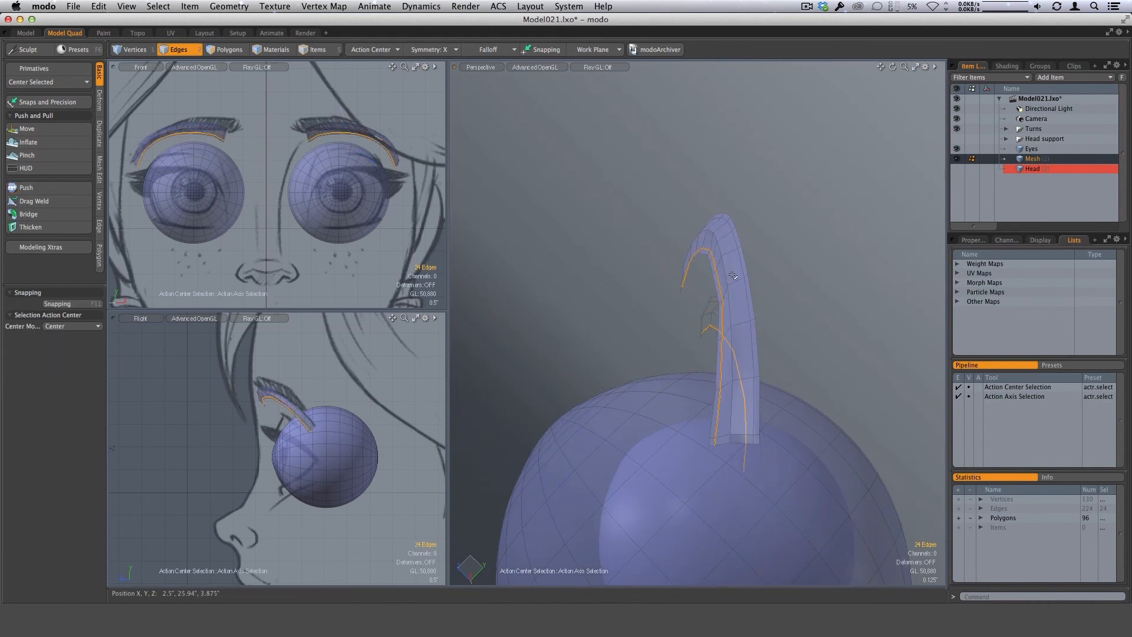
{"action": "left_click_drag", "start_coordinate": [742, 287], "coordinate": [451, 349], "text": "alt"}
{"action": "left_click", "coordinate": [26, 188]}
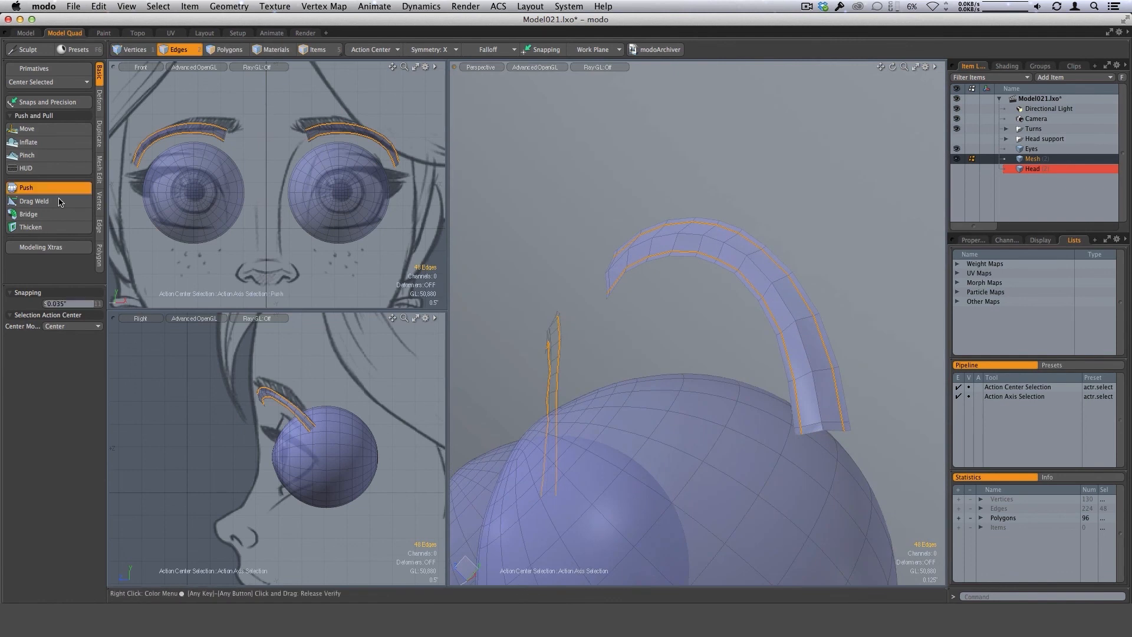
{"action": "left_click_drag", "start_coordinate": [661, 331], "coordinate": [748, 234], "text": "alt"}
{"action": "key", "text": "space"}
{"action": "left_click", "coordinate": [799, 277]}
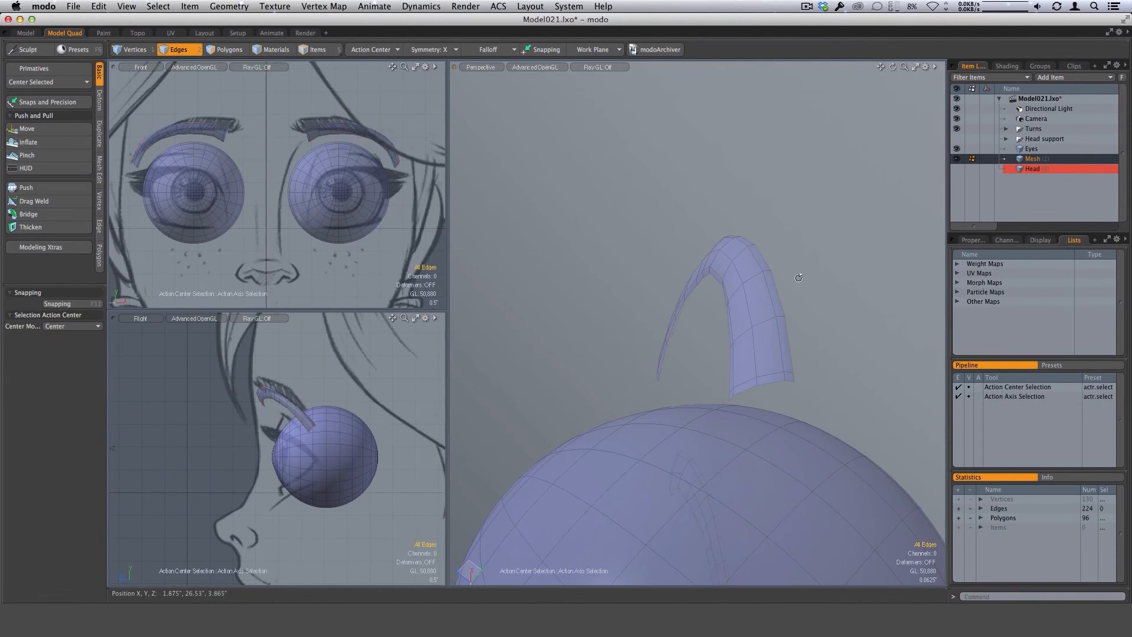
Check the rounded eyebrow shape up close, show the head mesh again, and examine the eyebrows on the face from several angles.
{"action": "left_click_drag", "start_coordinate": [799, 277], "coordinate": [782, 316], "text": "alt"}
{"action": "left_click_drag", "start_coordinate": [711, 296], "coordinate": [842, 307], "text": "alt"}
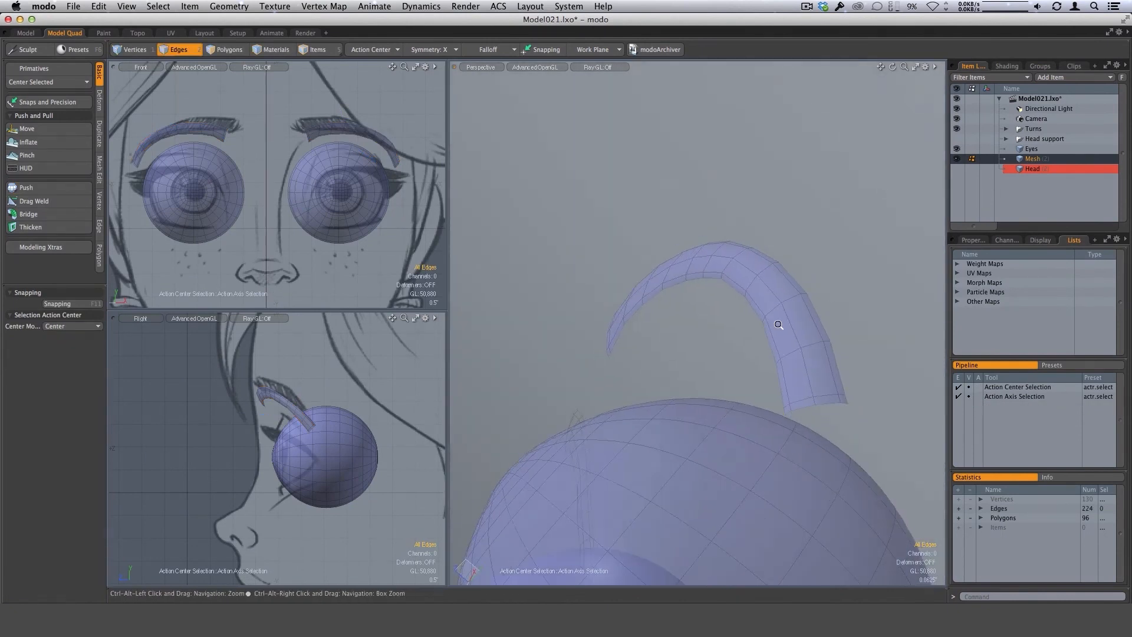
{"action": "left_click_drag", "start_coordinate": [779, 324], "coordinate": [805, 394], "text": "alt"}
{"action": "left_click", "coordinate": [956, 169]}
{"action": "left_click_drag", "start_coordinate": [688, 434], "coordinate": [717, 439], "text": "ctrl+alt"}
{"action": "left_click_drag", "start_coordinate": [717, 439], "coordinate": [685, 345], "text": "alt"}
{"action": "left_click_drag", "start_coordinate": [685, 345], "coordinate": [730, 331], "text": "ctrl+alt"}
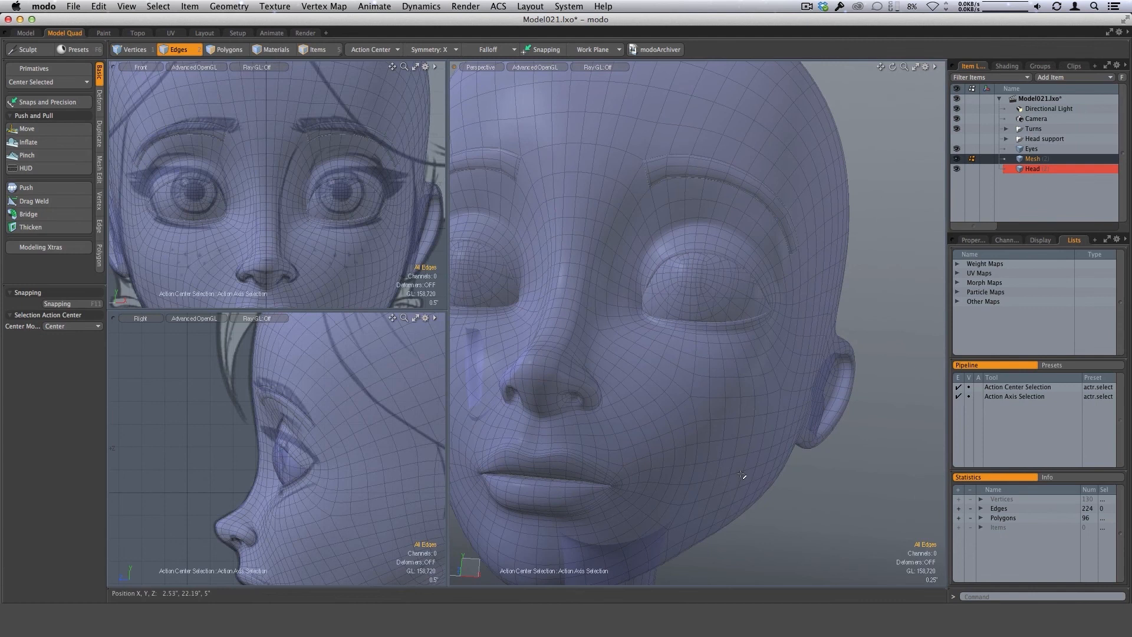
{"action": "key", "text": "alt"}
{"action": "left_click_drag", "start_coordinate": [859, 269], "coordinate": [759, 202], "text": "ctrl+alt"}
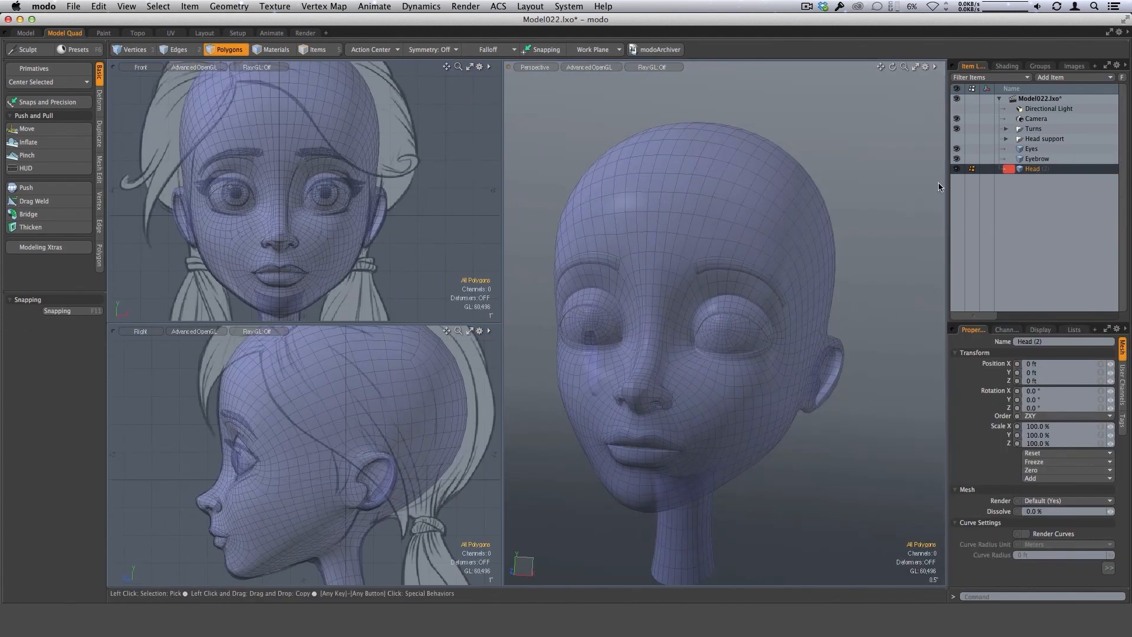
Maximize the perspective view around the face and hide the Eyes and Eyebrow meshes, leaving only the head displayed.
{"action": "left_click_drag", "start_coordinate": [836, 343], "coordinate": [766, 346], "text": "alt"}
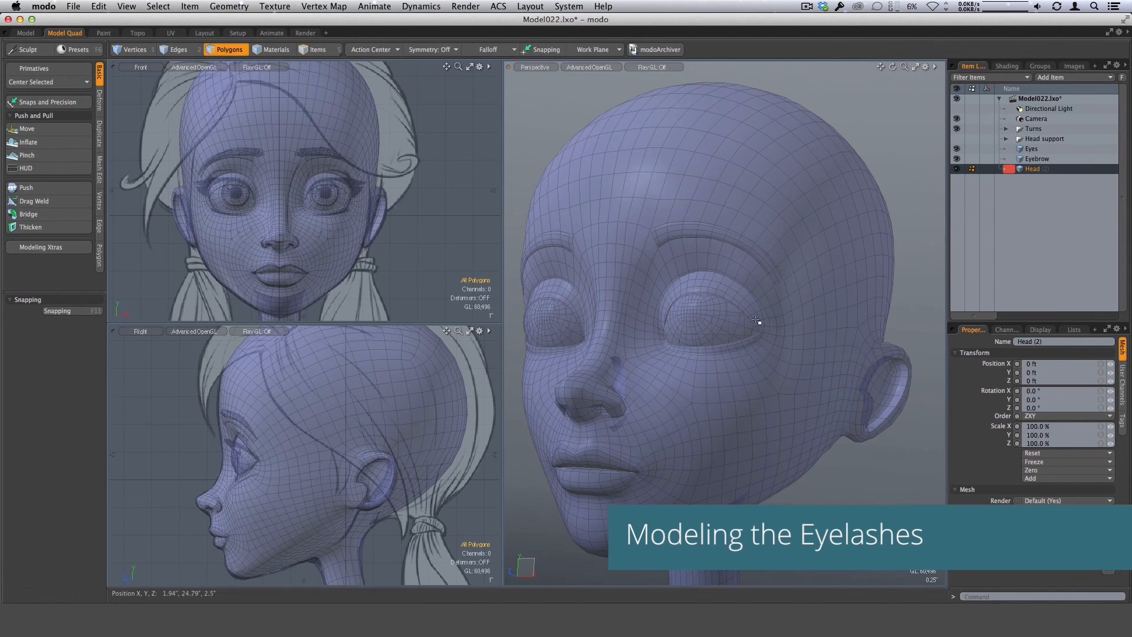
{"action": "left_click_drag", "start_coordinate": [725, 343], "coordinate": [740, 348], "text": "alt"}
{"action": "left_click_drag", "start_coordinate": [733, 306], "coordinate": [759, 326], "text": "ctrl+alt"}
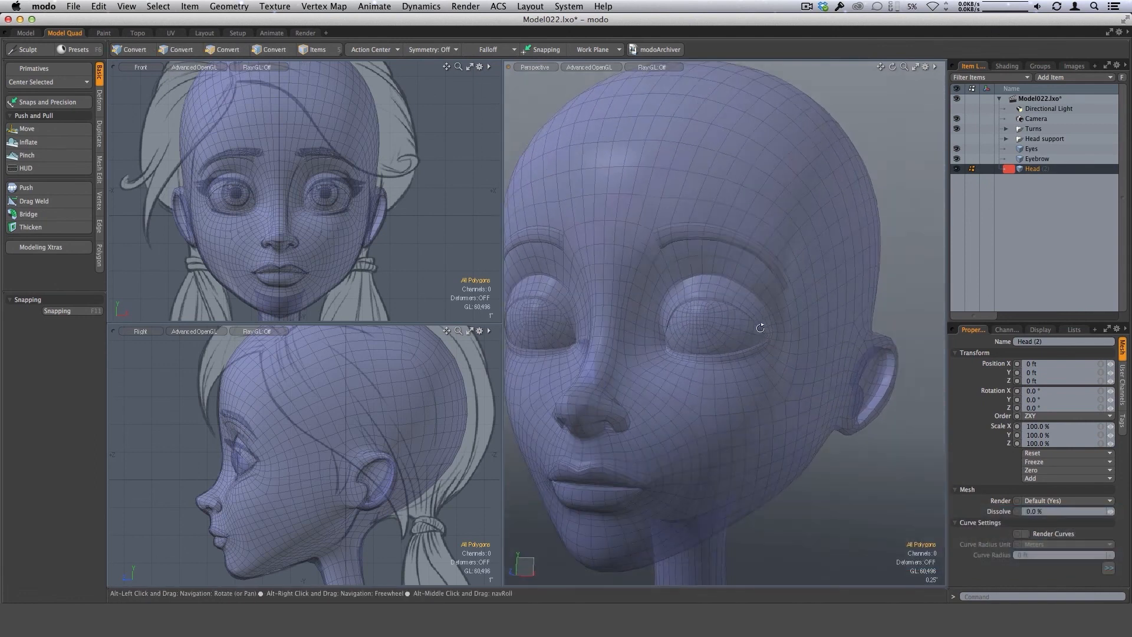
{"action": "left_click", "coordinate": [915, 67]}
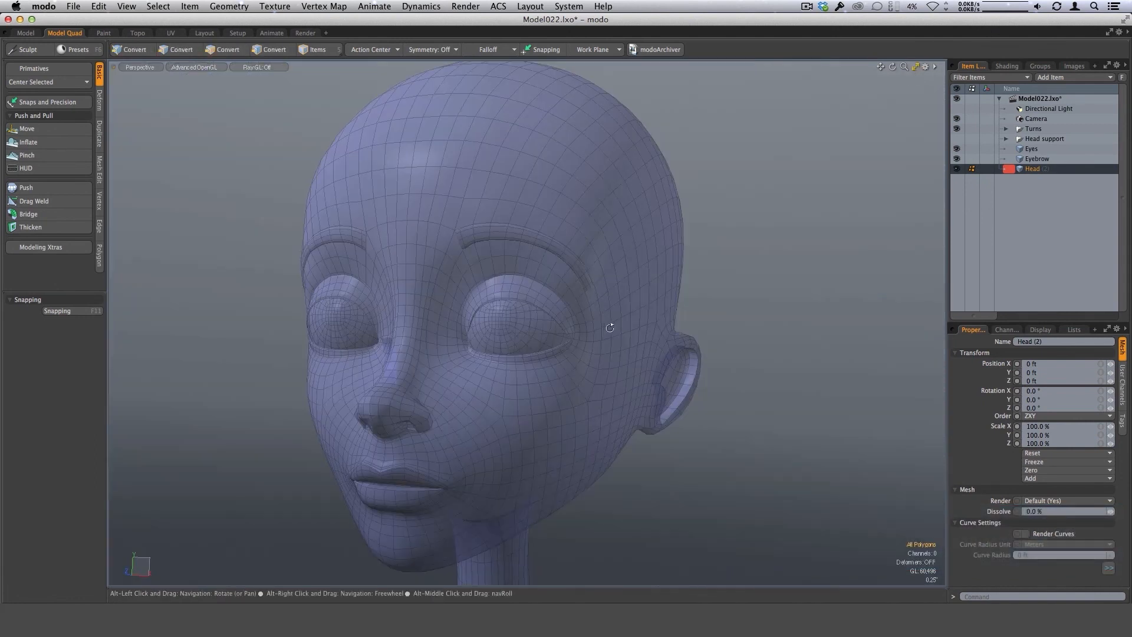
{"action": "left_click_drag", "start_coordinate": [610, 327], "coordinate": [770, 298], "text": "alt"}
{"action": "left_click", "coordinate": [956, 149]}
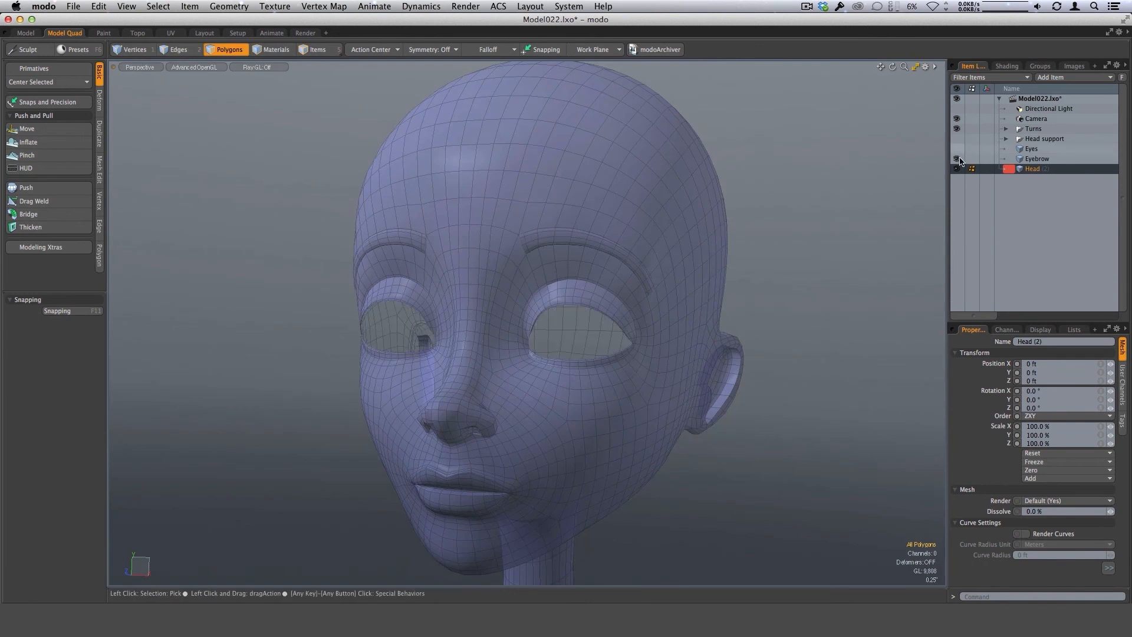
{"action": "left_click", "coordinate": [956, 159]}
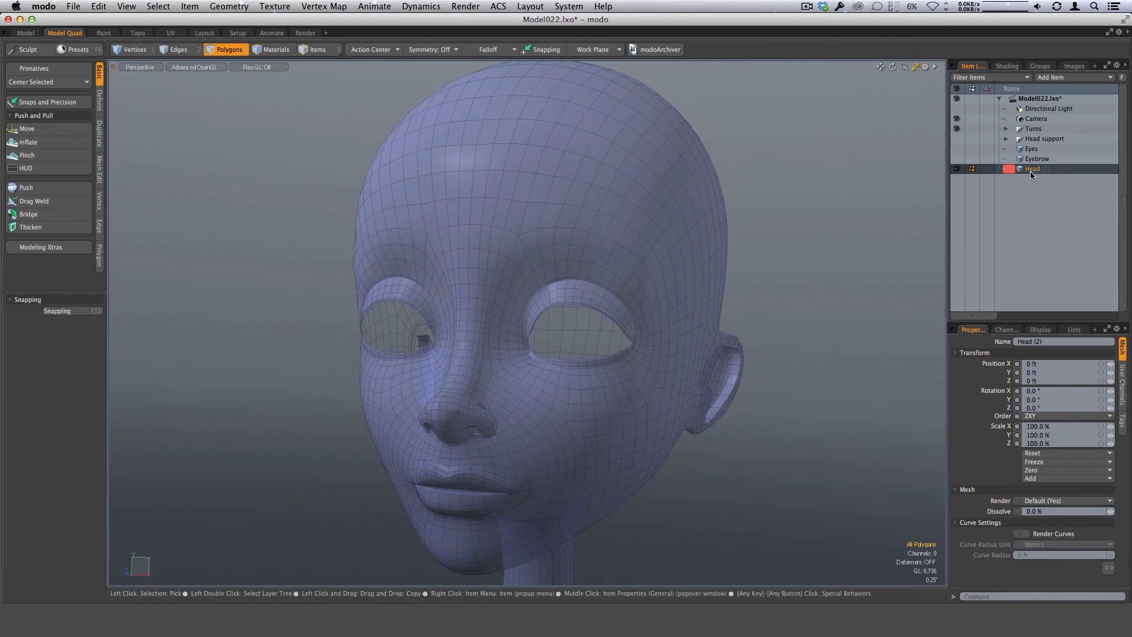
Select the strip of polygons along the upper eyelid rim of the character's left eye, from inner to outer corner.
{"action": "left_click_drag", "start_coordinate": [614, 420], "coordinate": [689, 384], "text": "ctrl+alt"}
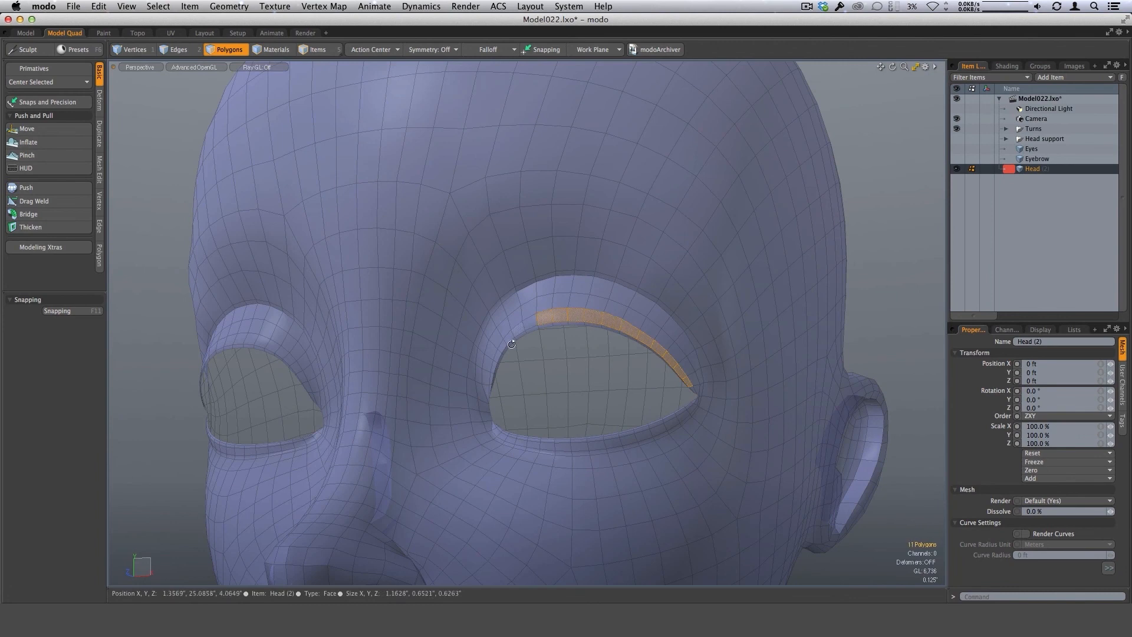
{"action": "left_click_drag", "start_coordinate": [511, 344], "coordinate": [606, 351], "text": "alt"}
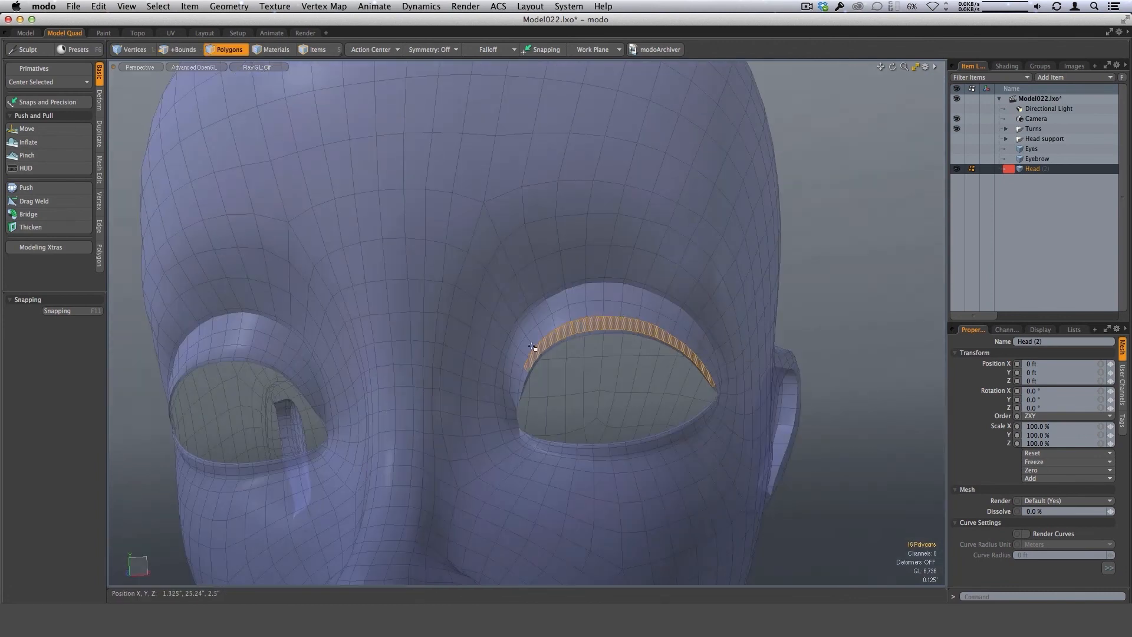
{"action": "left_click_drag", "start_coordinate": [532, 346], "coordinate": [549, 378], "text": "alt"}
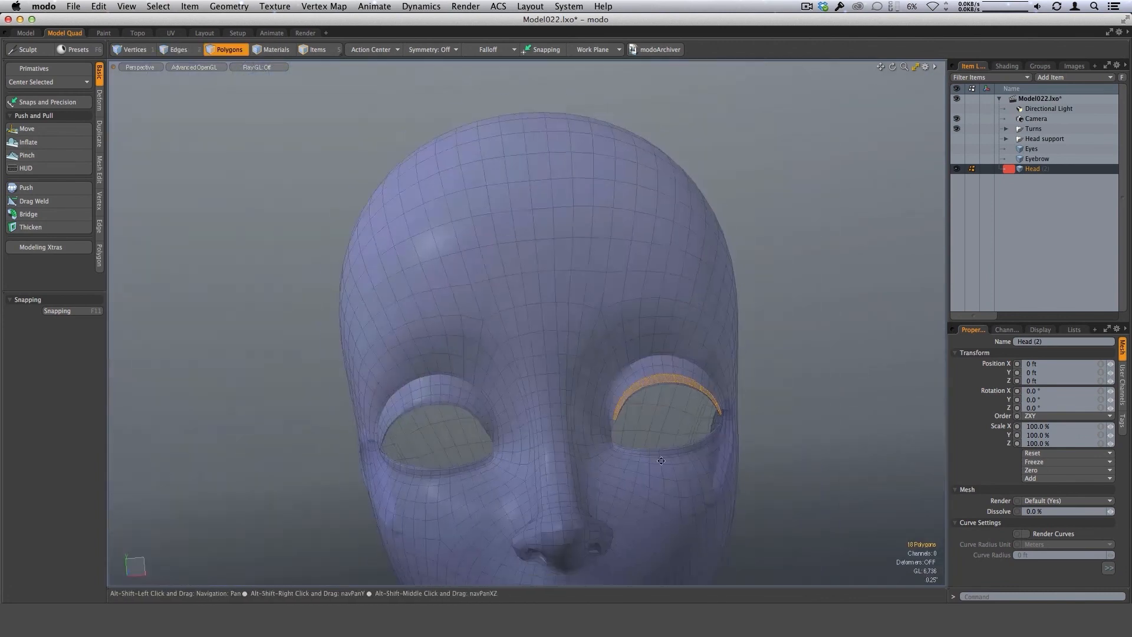
{"action": "left_click_drag", "start_coordinate": [613, 395], "coordinate": [748, 369], "text": "alt"}
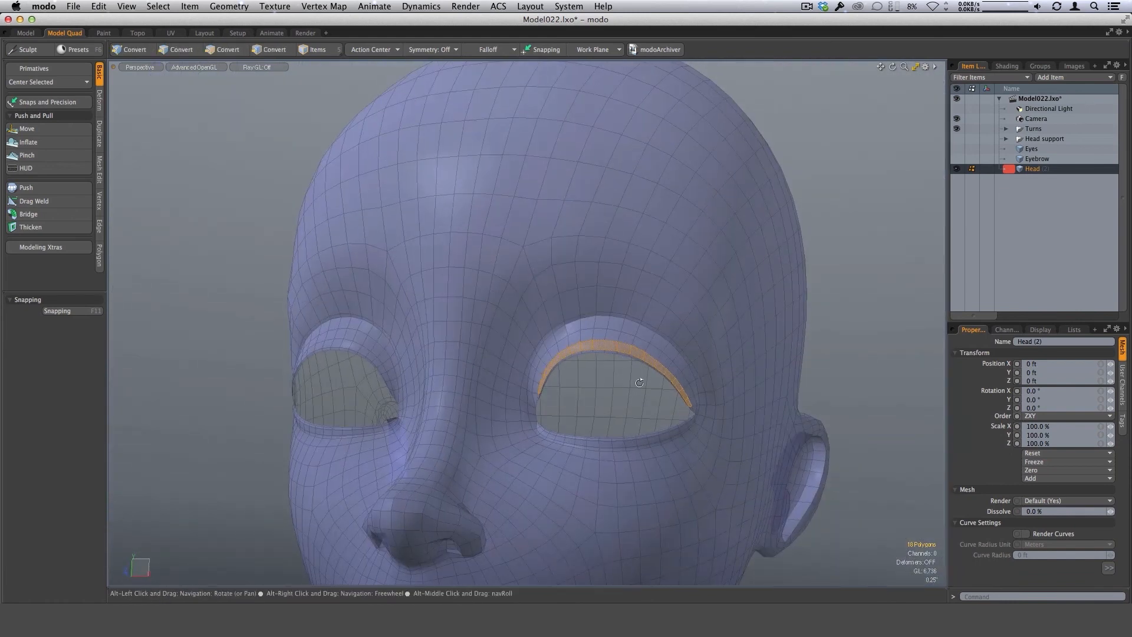
{"action": "left_click_drag", "start_coordinate": [651, 395], "coordinate": [657, 357], "text": "alt"}
{"action": "left_click_drag", "start_coordinate": [649, 365], "coordinate": [683, 346], "text": "alt"}
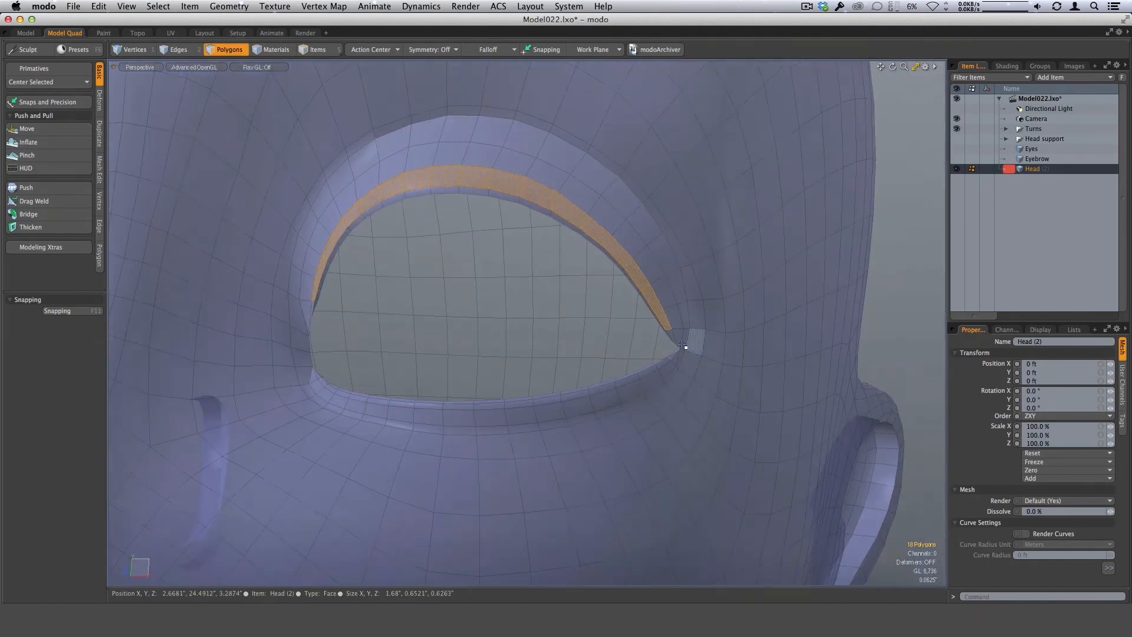
{"action": "left_click_drag", "start_coordinate": [581, 333], "coordinate": [646, 396], "text": "alt"}
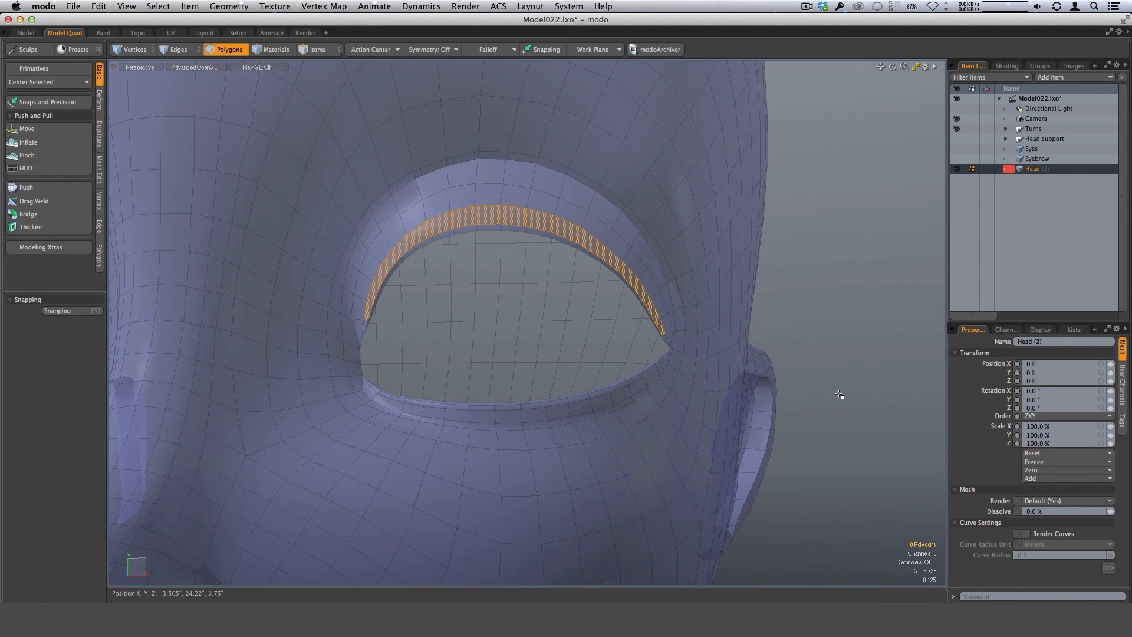
Copy the selected upper eyelid strip into a new mesh item and display that strip on its own.
{"action": "key", "text": "n"}
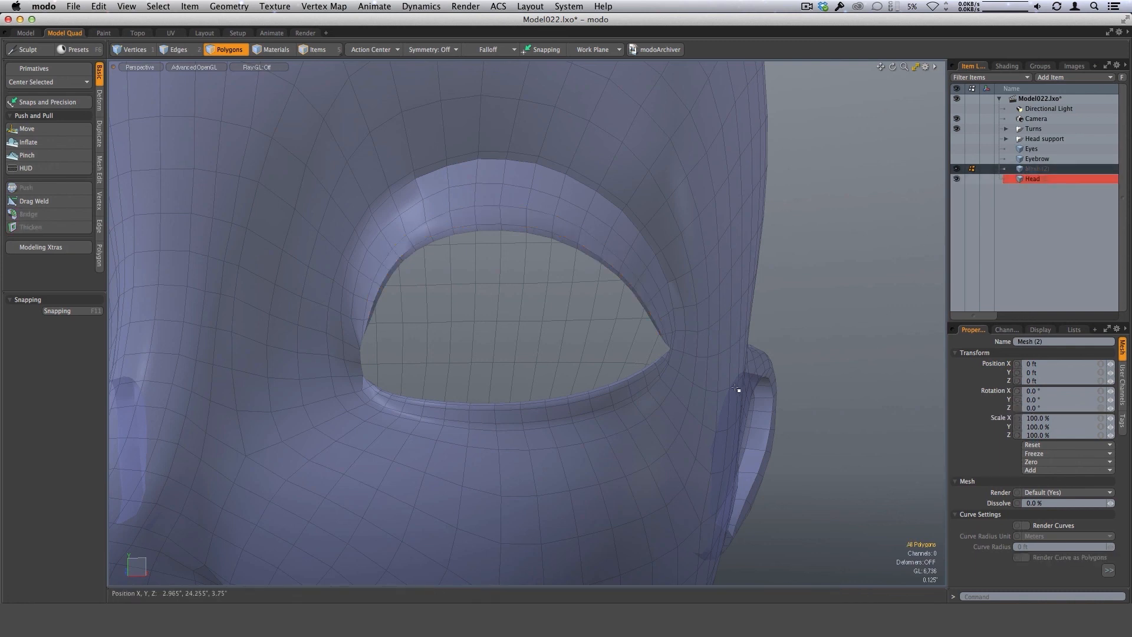
{"action": "left_click_drag", "start_coordinate": [736, 388], "coordinate": [608, 425], "text": "ctrl+alt"}
{"action": "key", "text": "shift+h"}
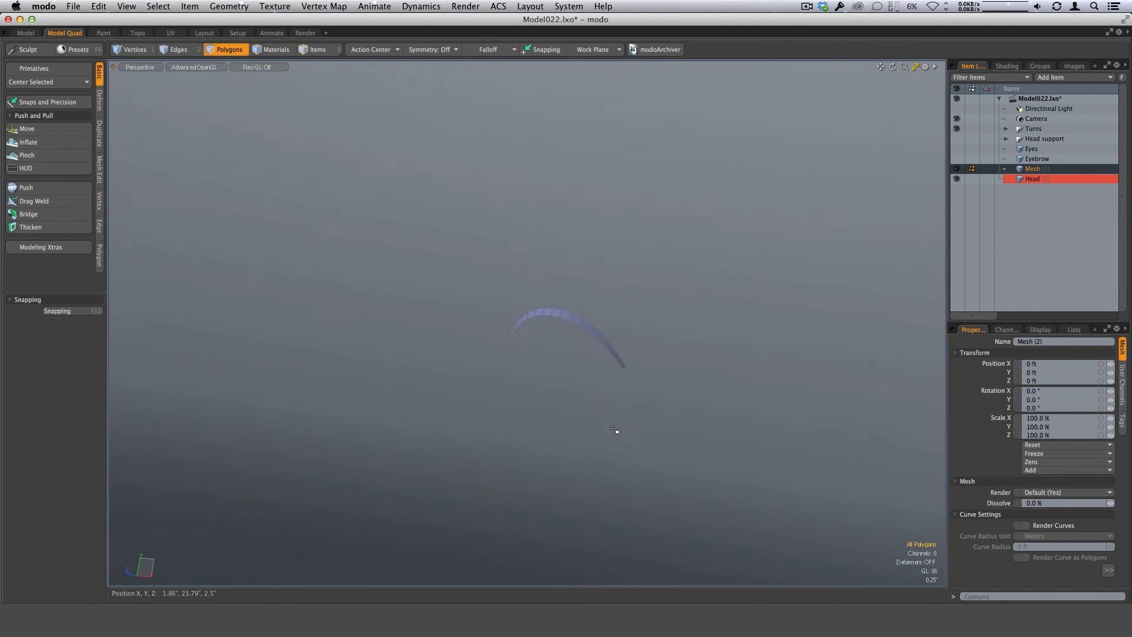
{"action": "left_click_drag", "start_coordinate": [713, 381], "coordinate": [756, 412], "text": "alt"}
Select the lower lengthwise edge of the copied eyelid strip from end to end.
{"action": "scroll", "coordinate": [619, 350], "scroll_direction": "up", "scroll_amount": 5}
{"action": "key", "text": "1"}
{"action": "key", "text": "2"}
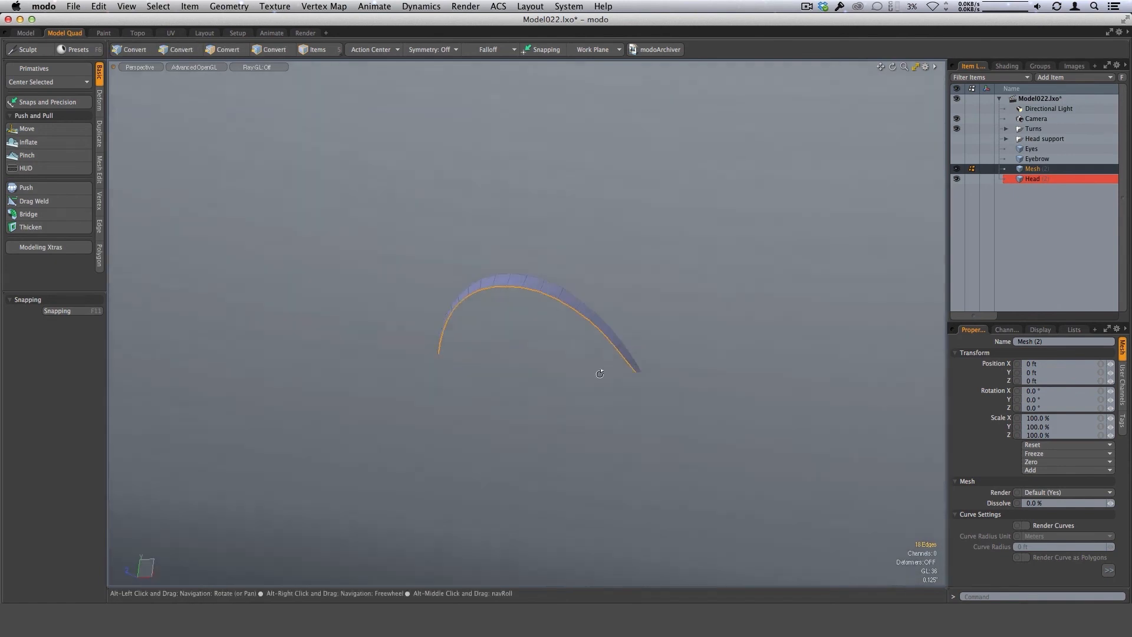
{"action": "left_click_drag", "start_coordinate": [596, 374], "coordinate": [616, 412], "text": "alt"}
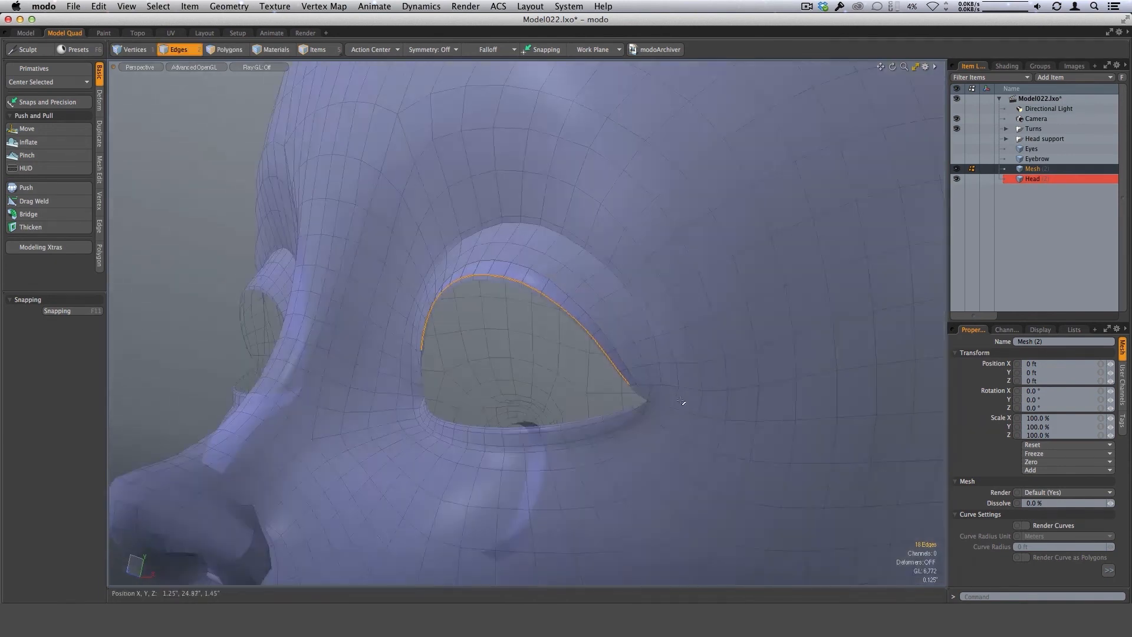
Show the head again and examine the selected lash edge against the eye opening from the side, front and above.
{"action": "left_click_drag", "start_coordinate": [682, 399], "coordinate": [658, 322], "text": "alt"}
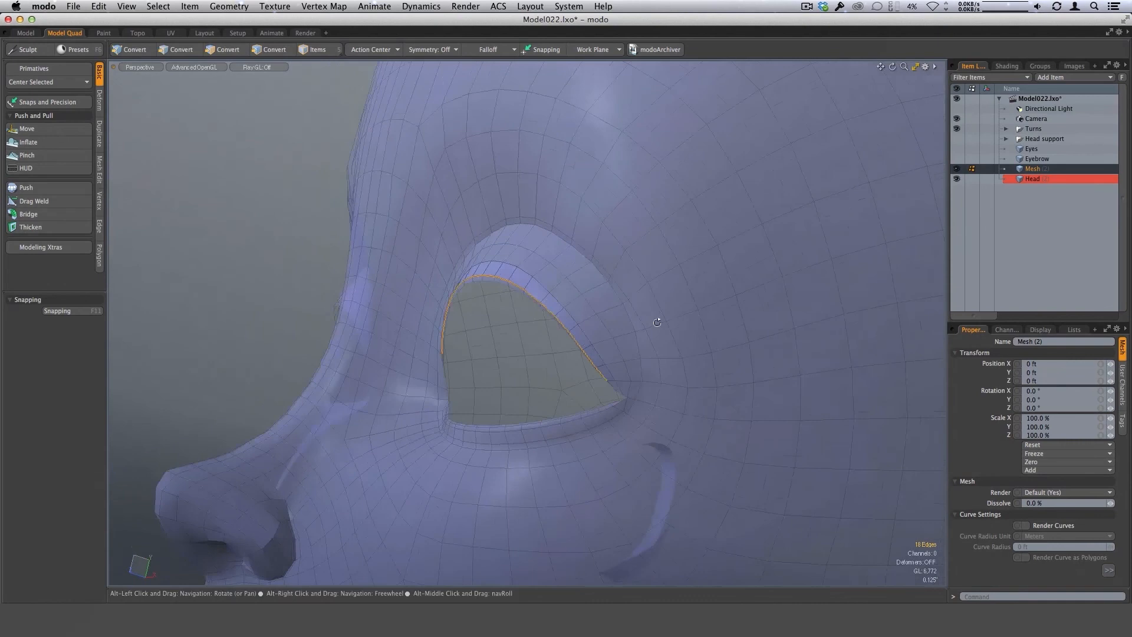
{"action": "scroll", "coordinate": [655, 324], "scroll_direction": "down", "scroll_amount": 3}
{"action": "left_click_drag", "start_coordinate": [599, 407], "coordinate": [602, 361], "text": "alt"}
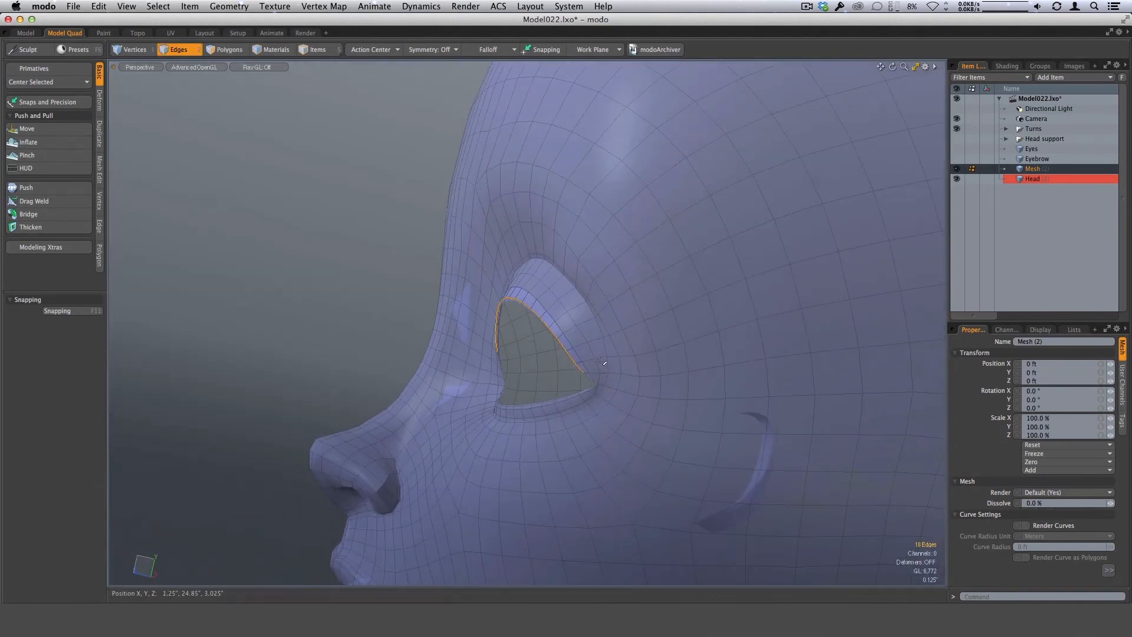
{"action": "left_click_drag", "start_coordinate": [731, 313], "coordinate": [609, 432], "text": "alt"}
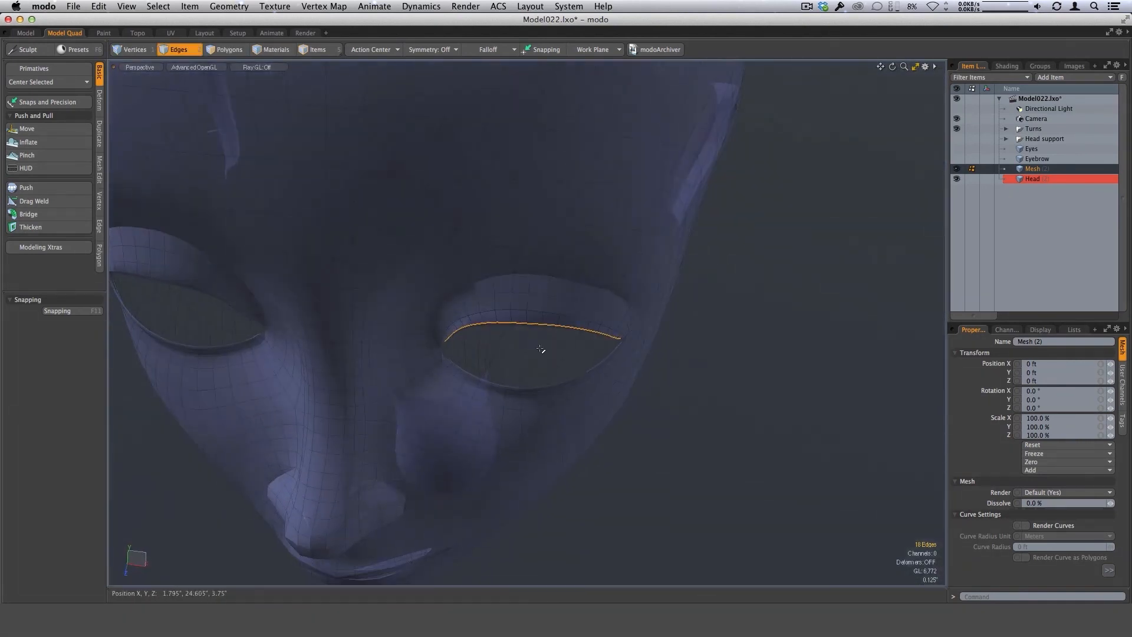
{"action": "left_click_drag", "start_coordinate": [541, 349], "coordinate": [543, 397], "text": "alt"}
{"action": "mouse_move", "coordinate": [596, 422]}
{"action": "left_mouse_down", "text": "alt"}
{"action": "mouse_move", "coordinate": [553, 424]}
{"action": "mouse_move", "coordinate": [592, 455]}
{"action": "mouse_move", "coordinate": [576, 379]}
{"action": "mouse_move", "coordinate": [541, 536]}
{"action": "left_mouse_up", "text": "alt"}
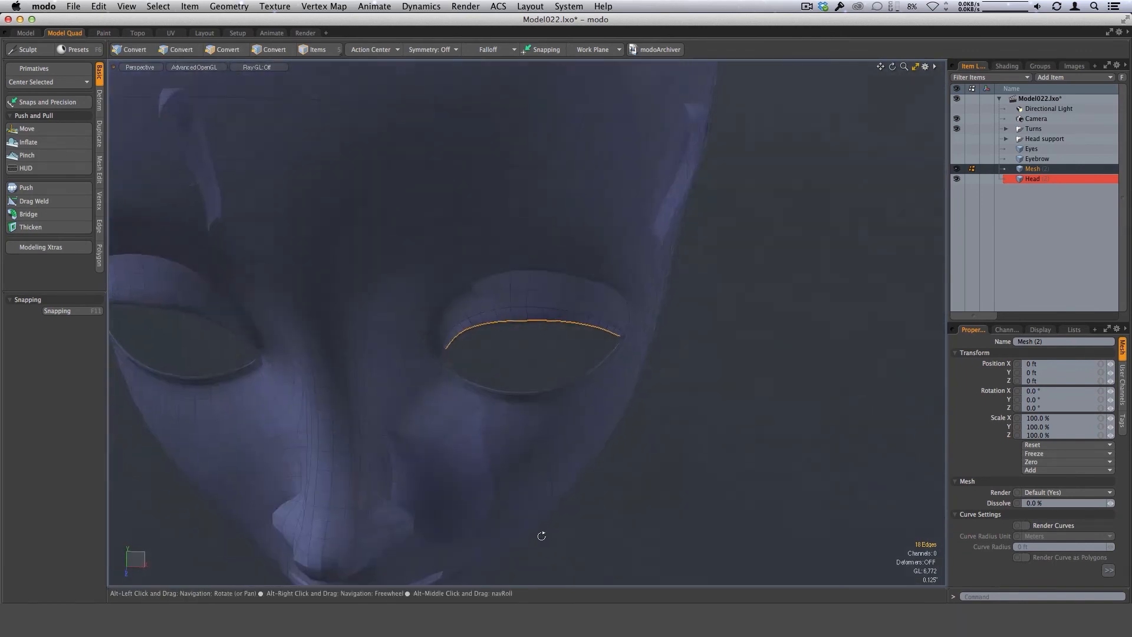
{"action": "left_click_drag", "start_coordinate": [591, 362], "coordinate": [518, 443], "text": "alt"}
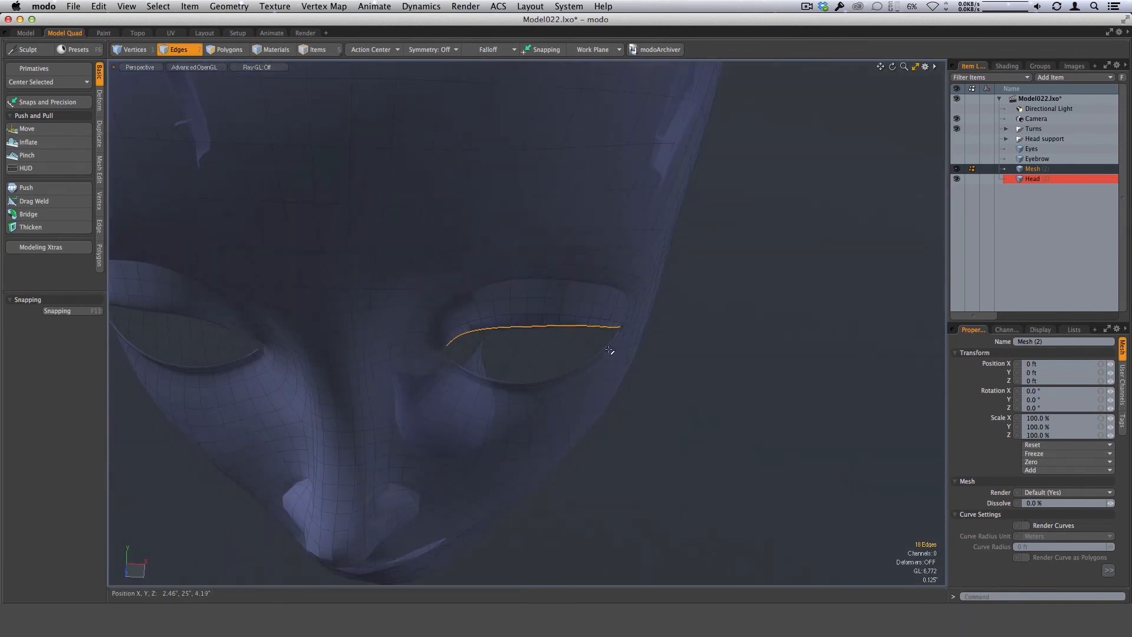
{"action": "left_click_drag", "start_coordinate": [609, 350], "coordinate": [586, 389], "text": "alt"}
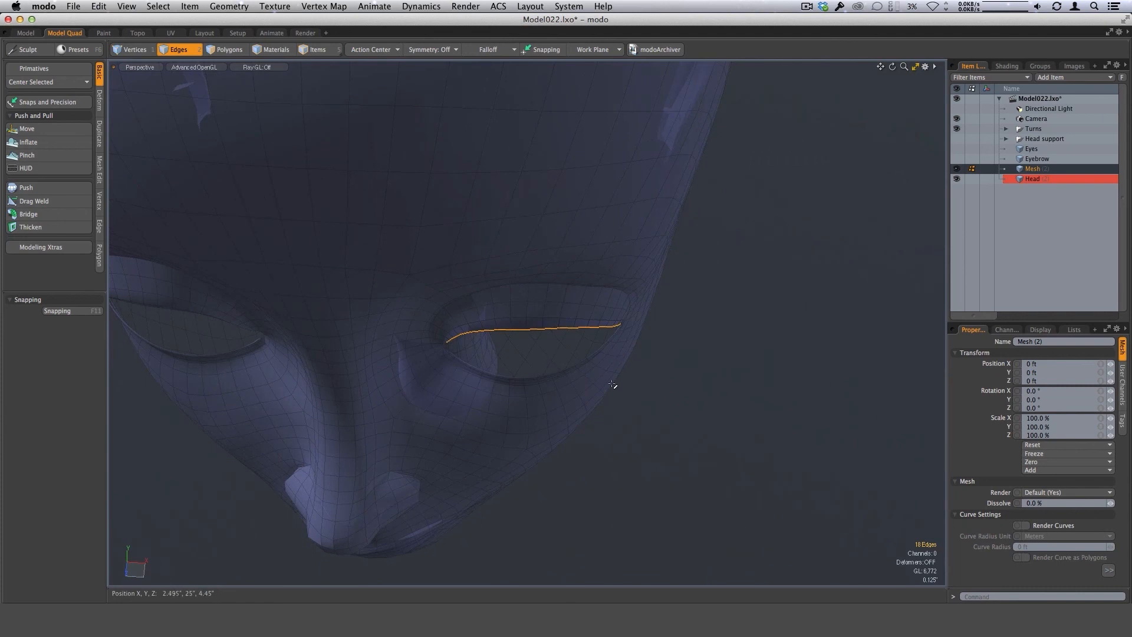
{"action": "left_click_drag", "start_coordinate": [614, 384], "coordinate": [554, 455], "text": "alt"}
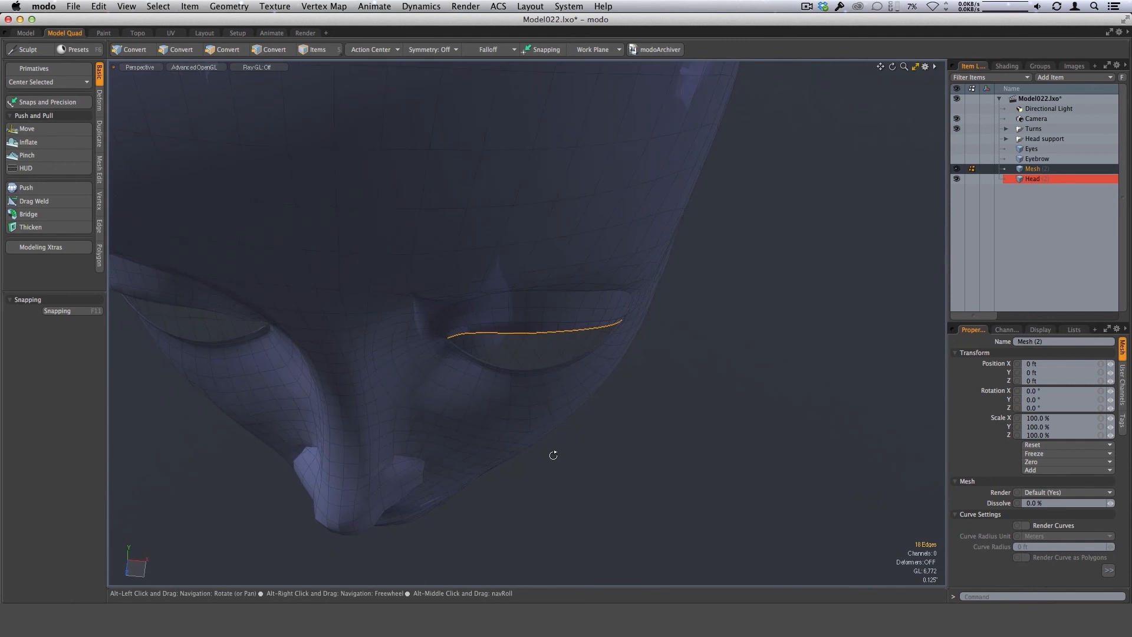
From the top view, apply a linear falloff across the lash edge, starting at the outer eye corner and ending at the inner one.
{"action": "key", "text": "ctrl+space"}
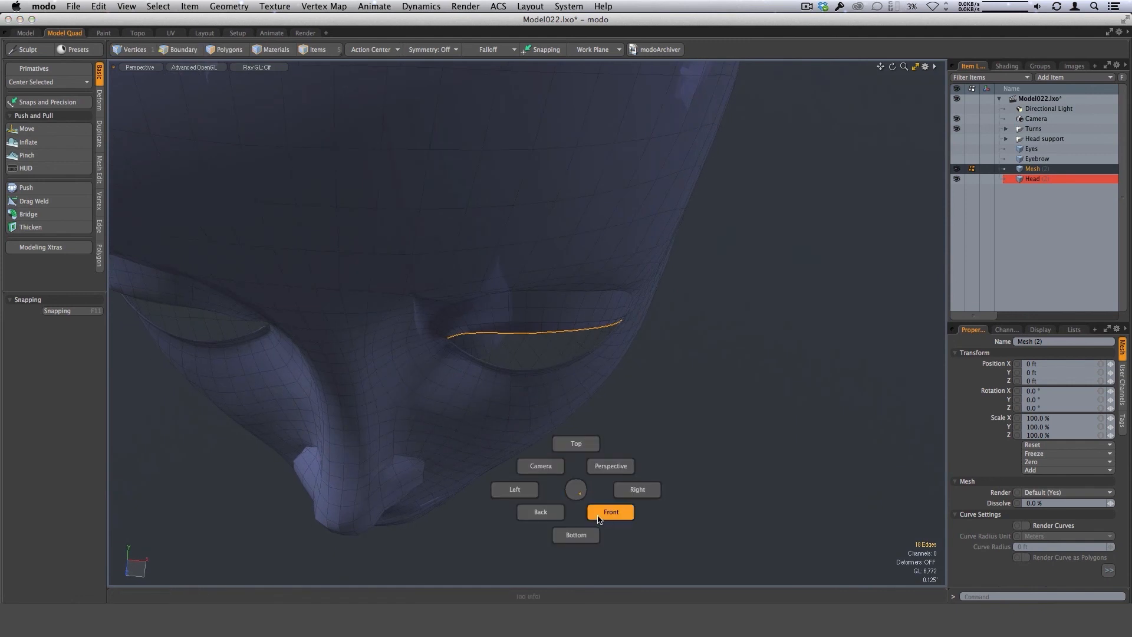
{"action": "left_click", "coordinate": [583, 443]}
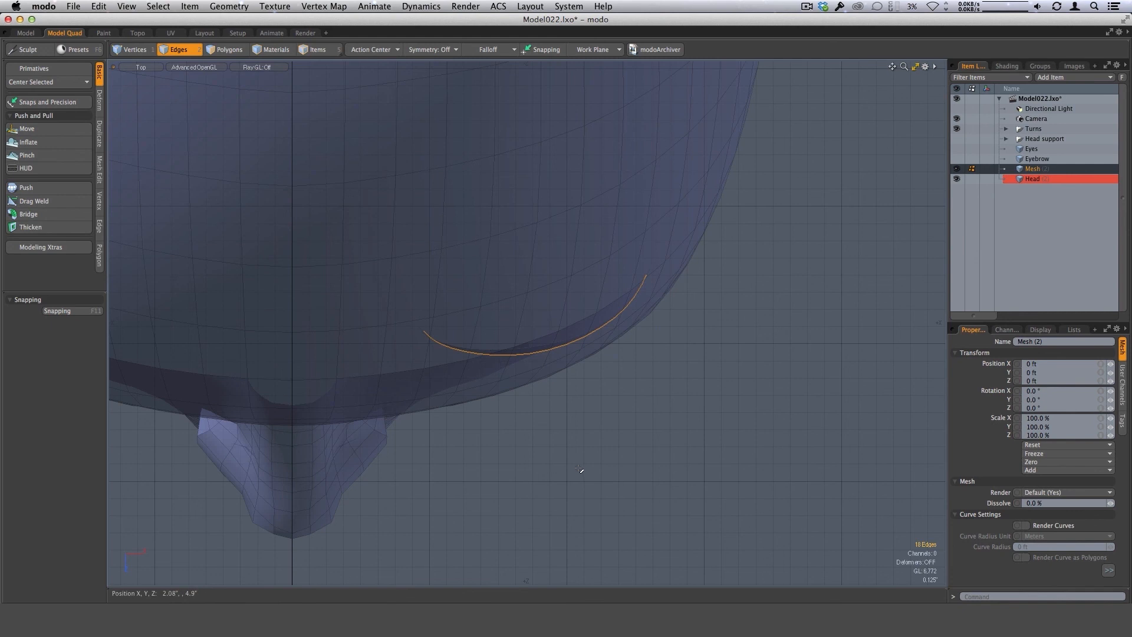
{"action": "key", "text": "ctrl+1"}
{"action": "left_click", "coordinate": [610, 471]}
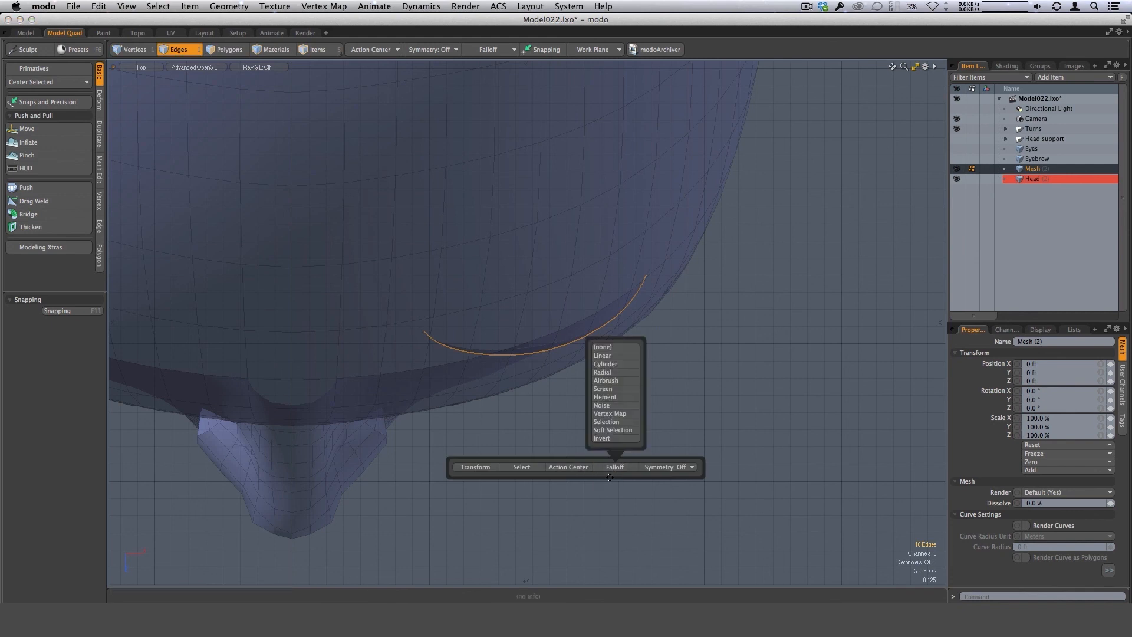
{"action": "left_click", "coordinate": [608, 357]}
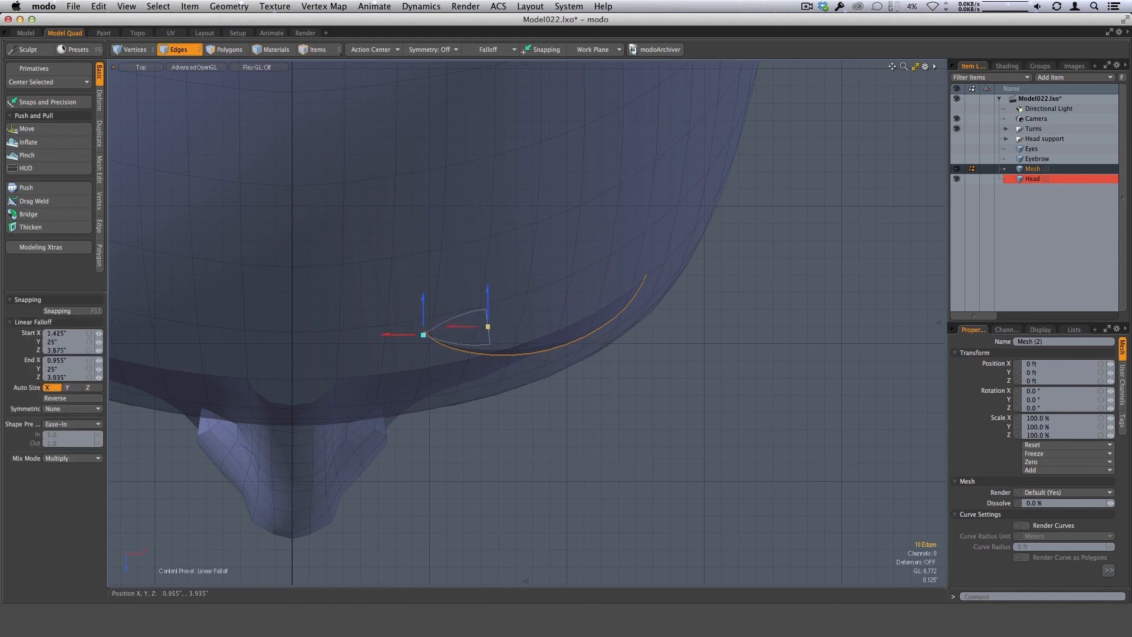
{"action": "left_click_drag", "start_coordinate": [488, 326], "coordinate": [646, 282]}
Edge Extend the selected lash edge outward from the eyelid with offsets of 0.15" in X and 0.535" in Z.
{"action": "key", "text": "ctrl+space"}
{"action": "left_click", "coordinate": [631, 467]}
{"action": "left_click_drag", "start_coordinate": [571, 460], "coordinate": [506, 374], "text": "alt"}
{"action": "scroll", "coordinate": [568, 392], "scroll_direction": "up", "scroll_amount": 2}
{"action": "key", "text": "z"}
{"action": "left_click_drag", "start_coordinate": [490, 334], "coordinate": [426, 330]}
{"action": "left_click_drag", "start_coordinate": [451, 407], "coordinate": [488, 481], "text": "alt"}
{"action": "left_click_drag", "start_coordinate": [593, 401], "coordinate": [591, 485], "text": "alt"}
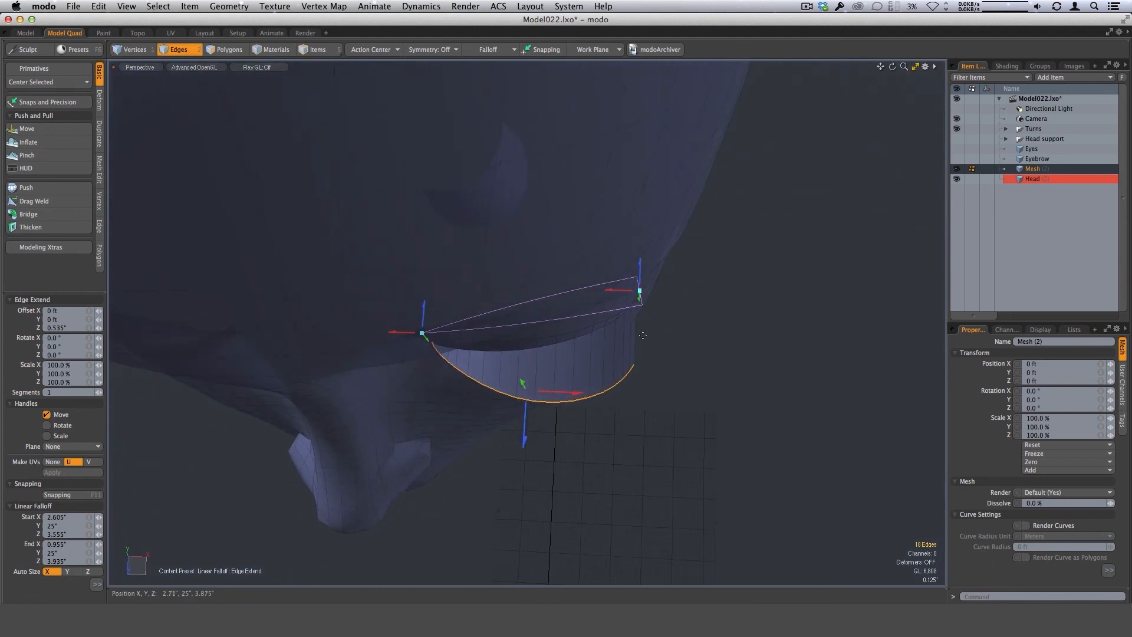
{"action": "left_click_drag", "start_coordinate": [654, 334], "coordinate": [629, 447], "text": "alt"}
{"action": "left_click_drag", "start_coordinate": [572, 395], "coordinate": [585, 397]}
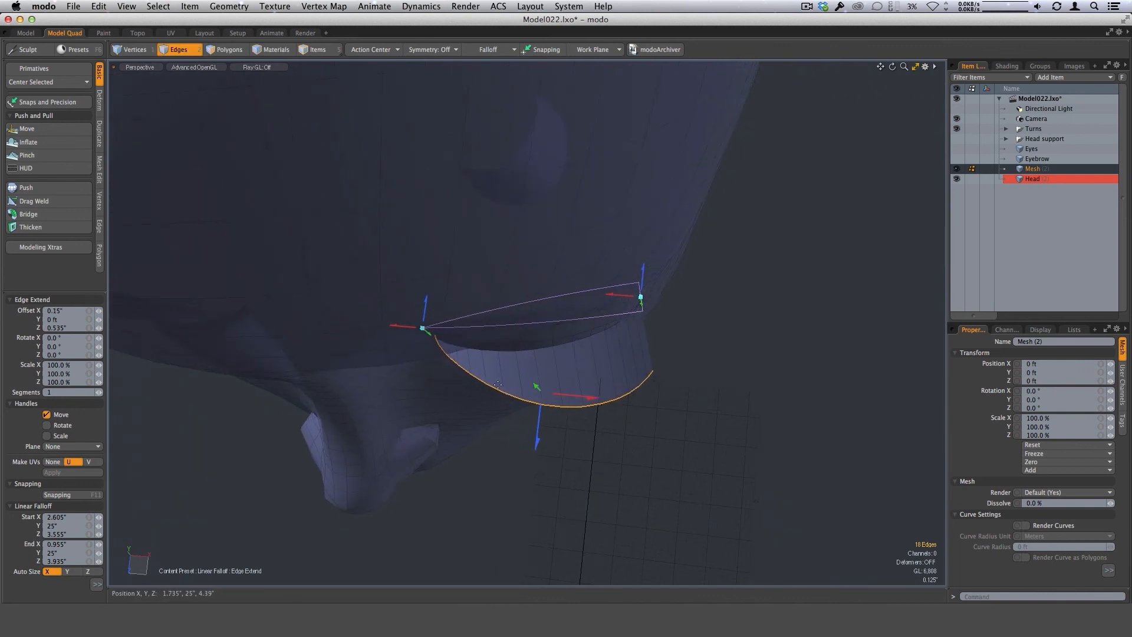
Lengthen the linear falloff in the top view, with its start at X 2.895", Z 3.495" and its end at X 0.625", Z 4.075".
{"action": "left_click_drag", "start_coordinate": [468, 493], "coordinate": [477, 443], "text": "alt"}
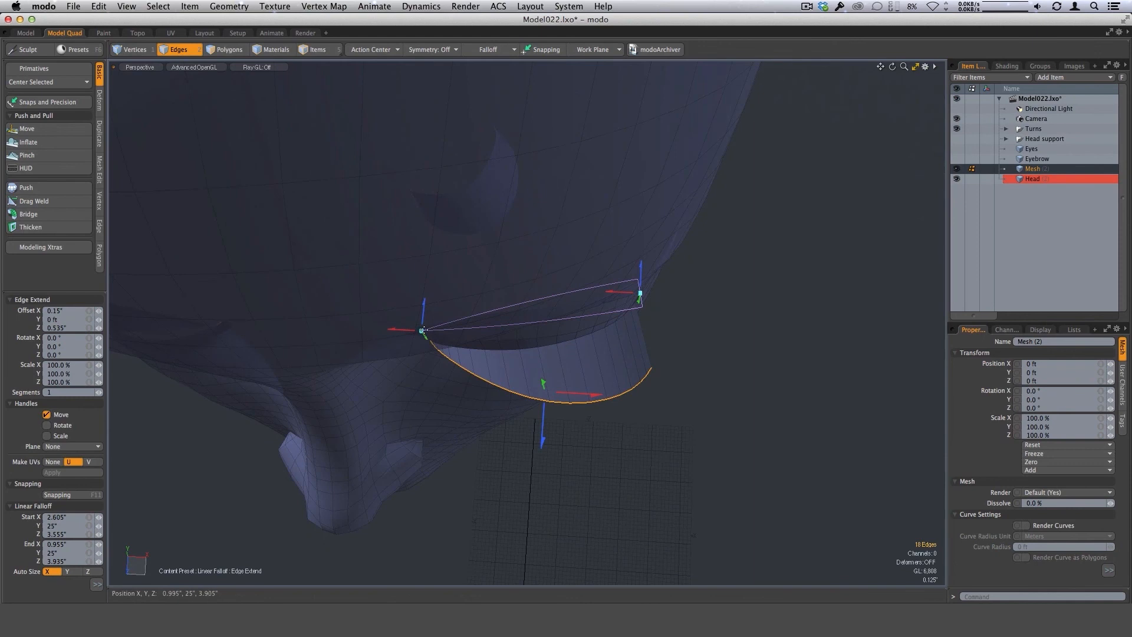
{"action": "left_click_drag", "start_coordinate": [420, 332], "coordinate": [395, 334]}
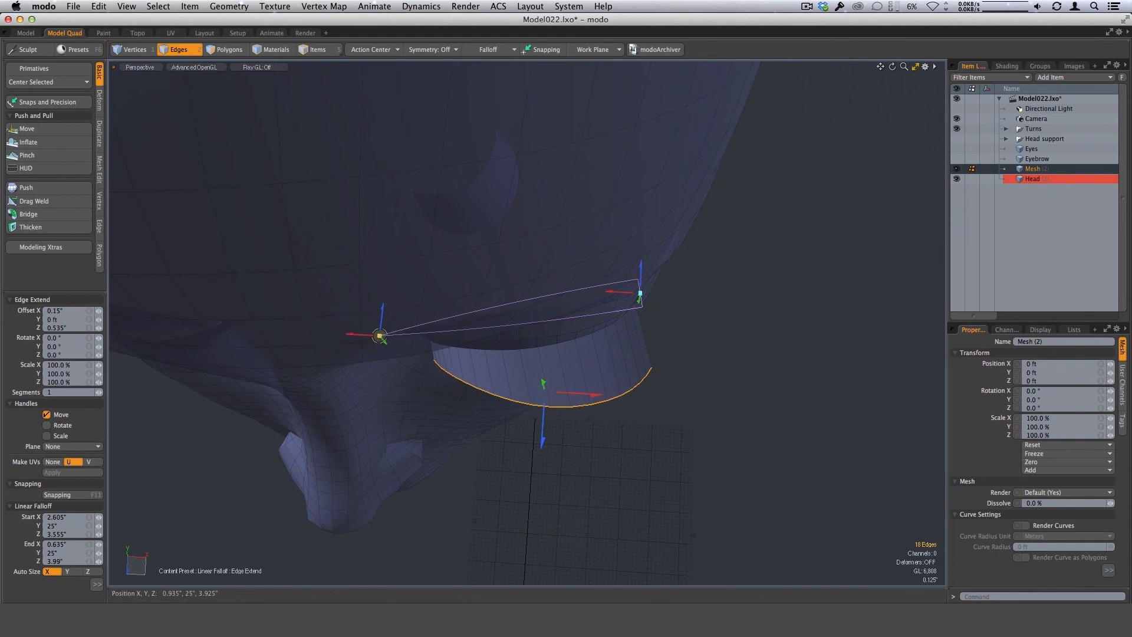
{"action": "key", "text": "ctrl+space"}
{"action": "left_click", "coordinate": [540, 418]}
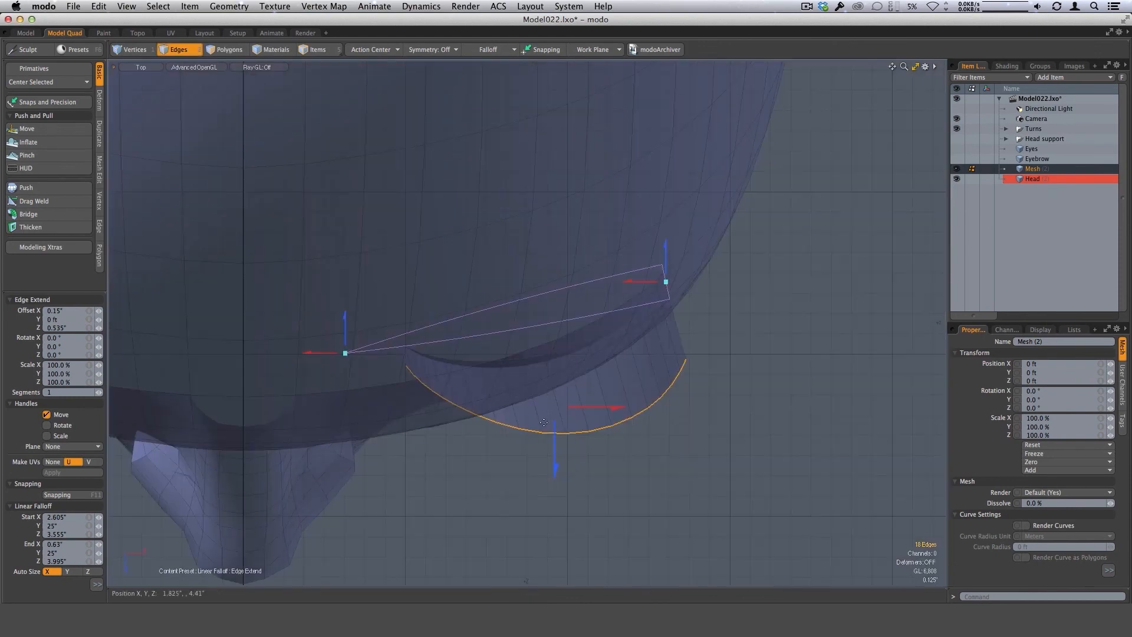
{"action": "left_click_drag", "start_coordinate": [345, 355], "coordinate": [345, 366]}
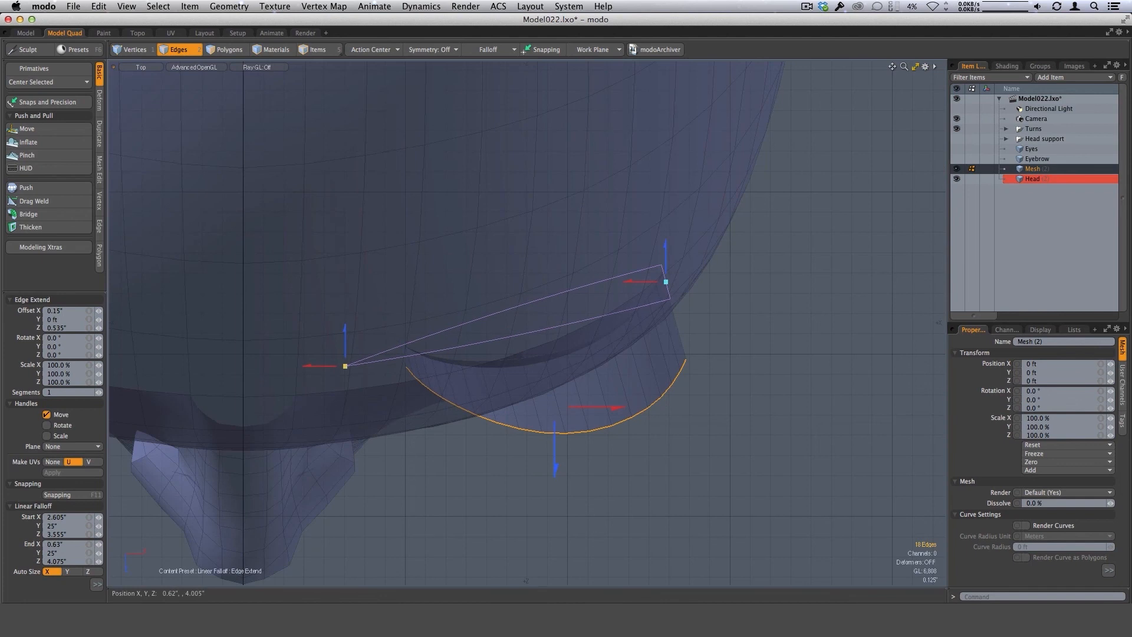
{"action": "left_click_drag", "start_coordinate": [670, 281], "coordinate": [711, 270]}
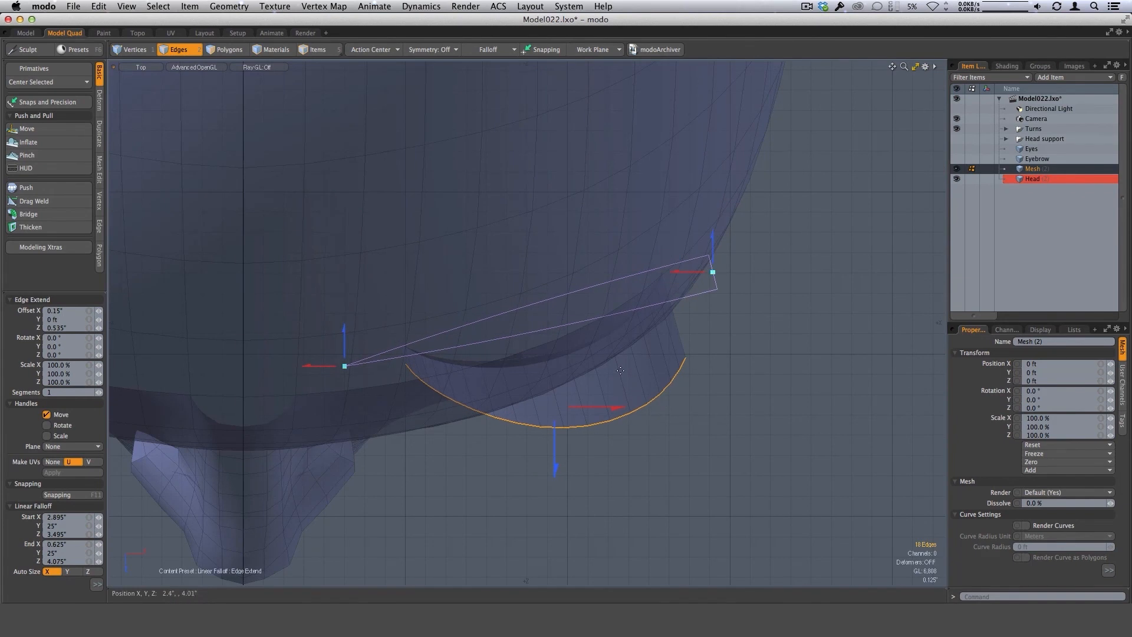
Adjust the lash extension to offsets of 0.105" in X and 0.605" in Z, and move the falloff end to X 0.45", Z 4.095".
{"action": "left_click_drag", "start_coordinate": [595, 418], "coordinate": [590, 425]}
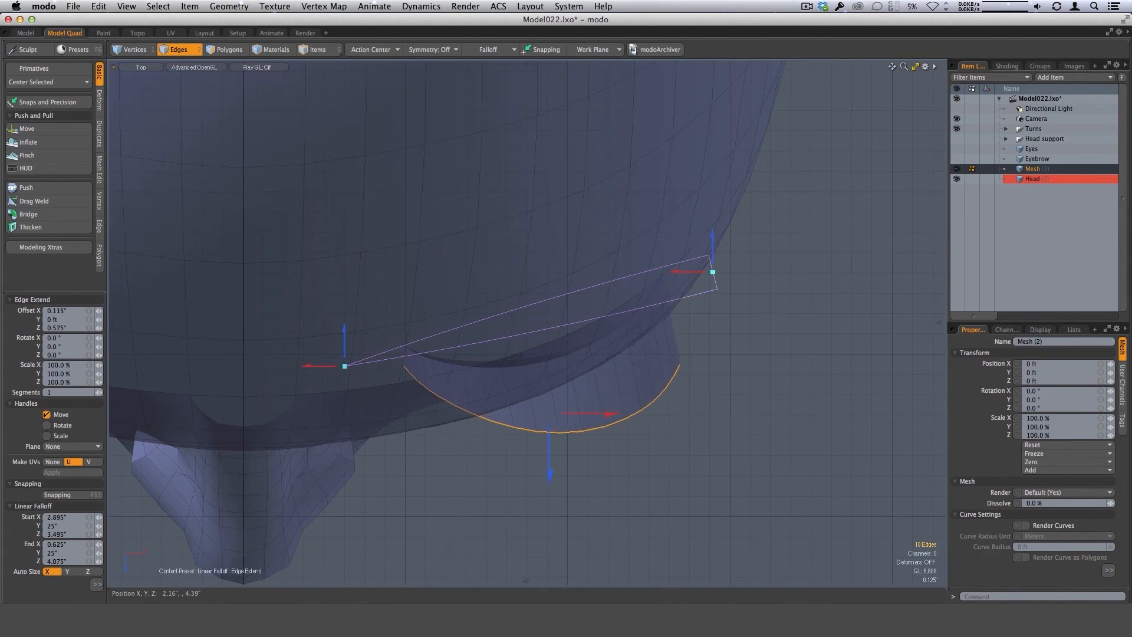
{"action": "left_click_drag", "start_coordinate": [345, 366], "coordinate": [318, 368]}
{"action": "left_click_drag", "start_coordinate": [640, 514], "coordinate": [575, 410], "text": "alt"}
{"action": "key", "text": "ctrl+space"}
{"action": "left_click", "coordinate": [624, 491]}
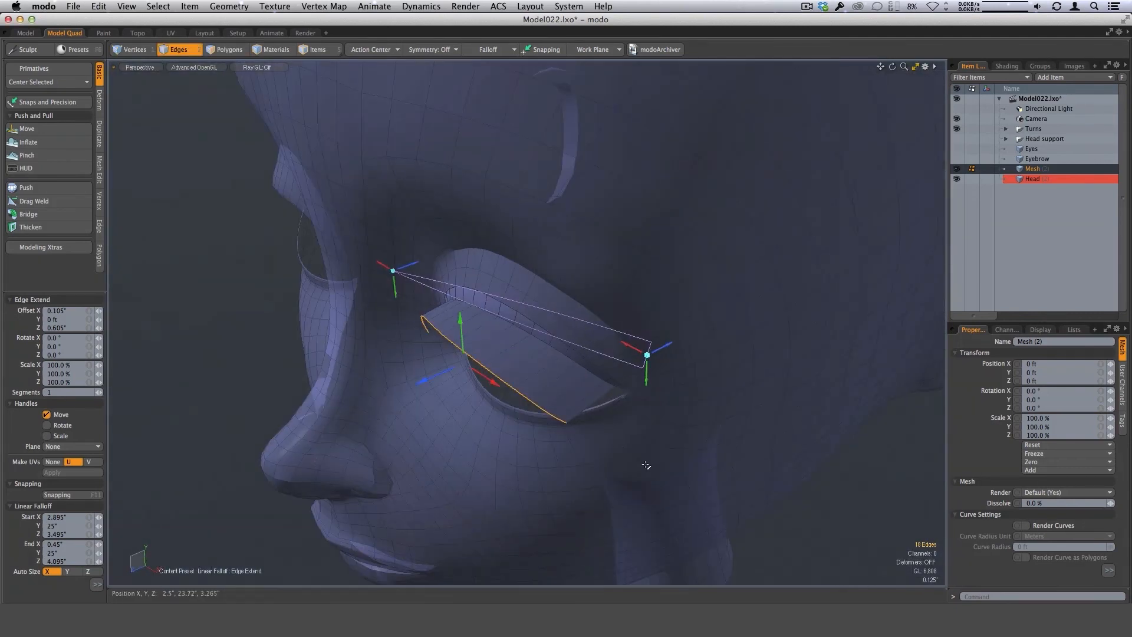
Cut a lengthwise edge loop through the upper lash with Loop Slice at about 69%, with Preserve Curvature on.
{"action": "key", "text": "space"}
{"action": "left_click_drag", "start_coordinate": [671, 497], "coordinate": [501, 442], "text": "alt"}
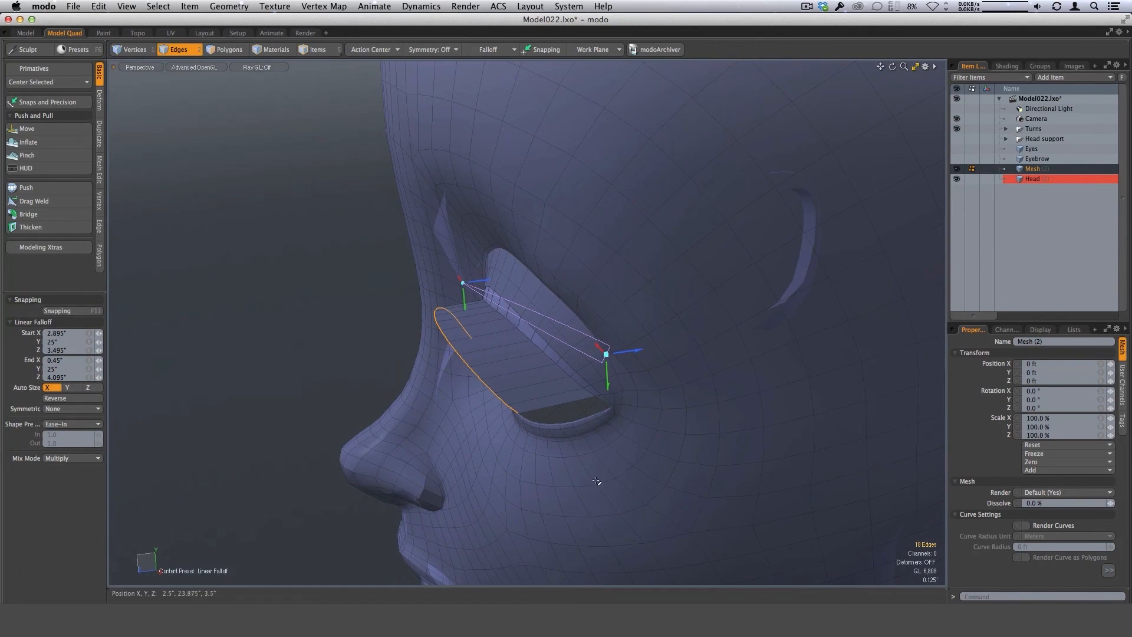
{"action": "mouse_move", "coordinate": [599, 480]}
{"action": "left_mouse_down", "text": "alt"}
{"action": "mouse_move", "coordinate": [614, 435]}
{"action": "mouse_move", "coordinate": [519, 384]}
{"action": "mouse_move", "coordinate": [512, 357]}
{"action": "left_mouse_up", "text": "alt"}
{"action": "key", "text": "3"}
{"action": "mouse_move", "coordinate": [576, 311]}
{"action": "left_mouse_down", "text": "alt"}
{"action": "mouse_move", "coordinate": [554, 397]}
{"action": "mouse_move", "coordinate": [526, 172]}
{"action": "mouse_move", "coordinate": [516, 399]}
{"action": "mouse_move", "coordinate": [479, 324]}
{"action": "mouse_move", "coordinate": [471, 378]}
{"action": "mouse_move", "coordinate": [507, 413]}
{"action": "left_mouse_up", "text": "alt"}
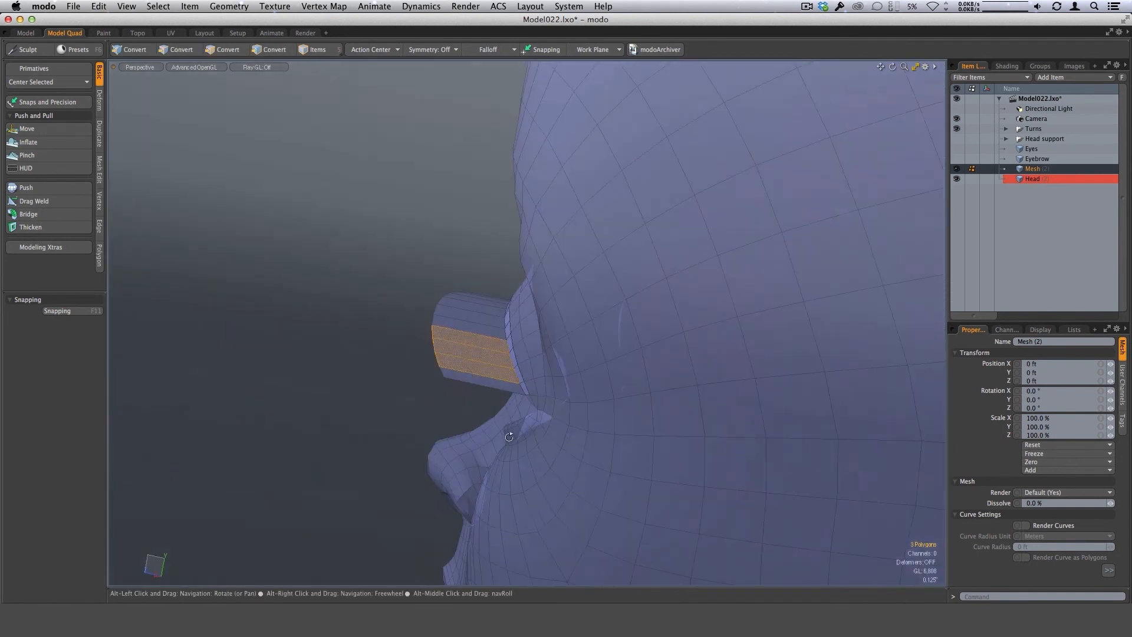
{"action": "key", "text": "alt+c"}
{"action": "left_click", "coordinate": [486, 367]}
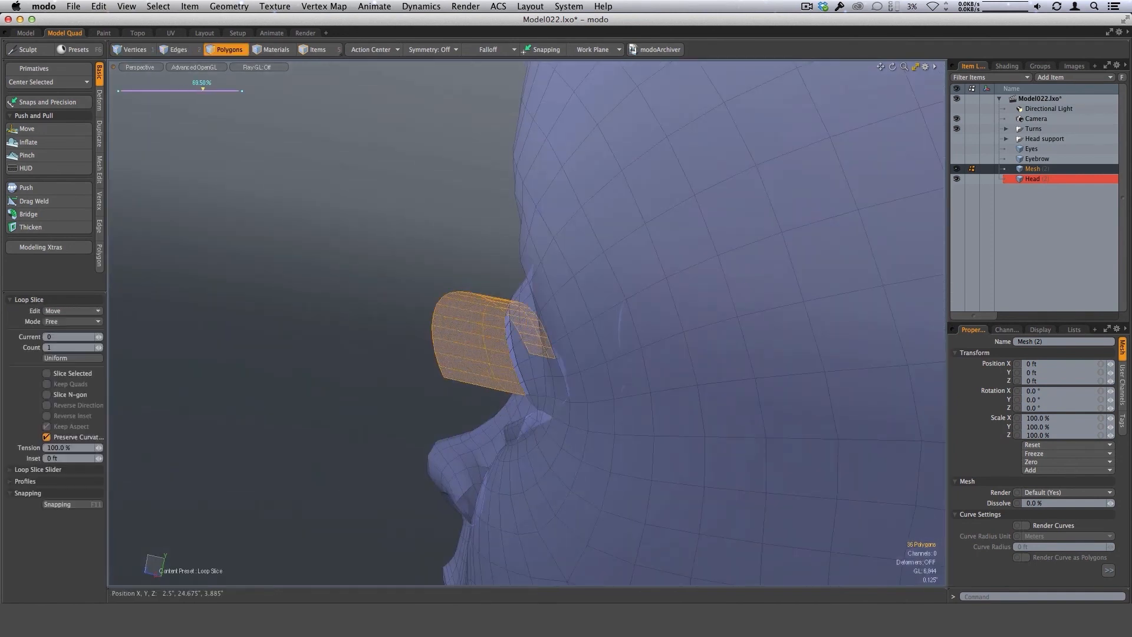
{"action": "key", "text": "space"}
{"action": "key", "text": "space"}
{"action": "key", "text": "space"}
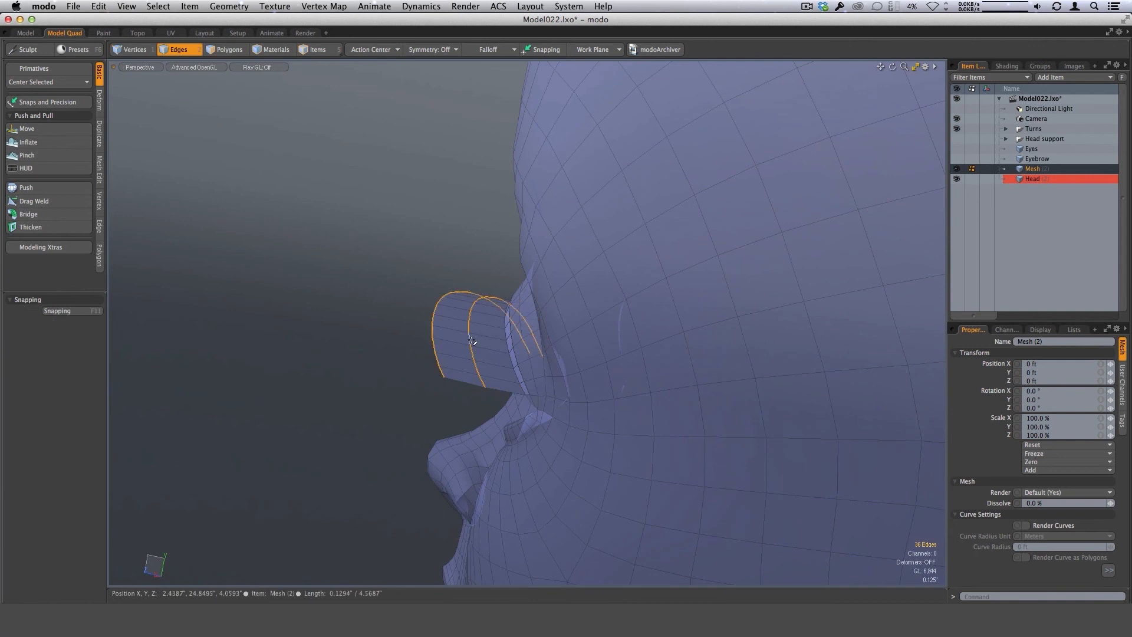
Move the upper lash's new middle edge loop about -0.0564" in Y so the lash curves, and clear the selection.
{"action": "double_click", "coordinate": [472, 339]}
{"action": "left_click_drag", "start_coordinate": [563, 355], "coordinate": [566, 392], "text": "alt"}
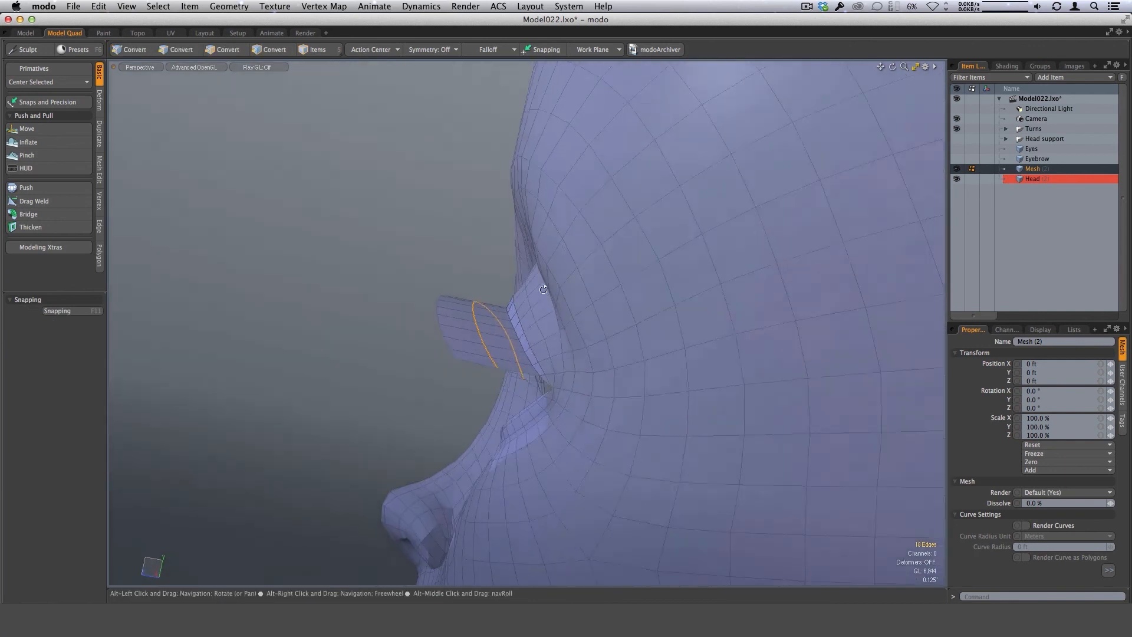
{"action": "key", "text": "w"}
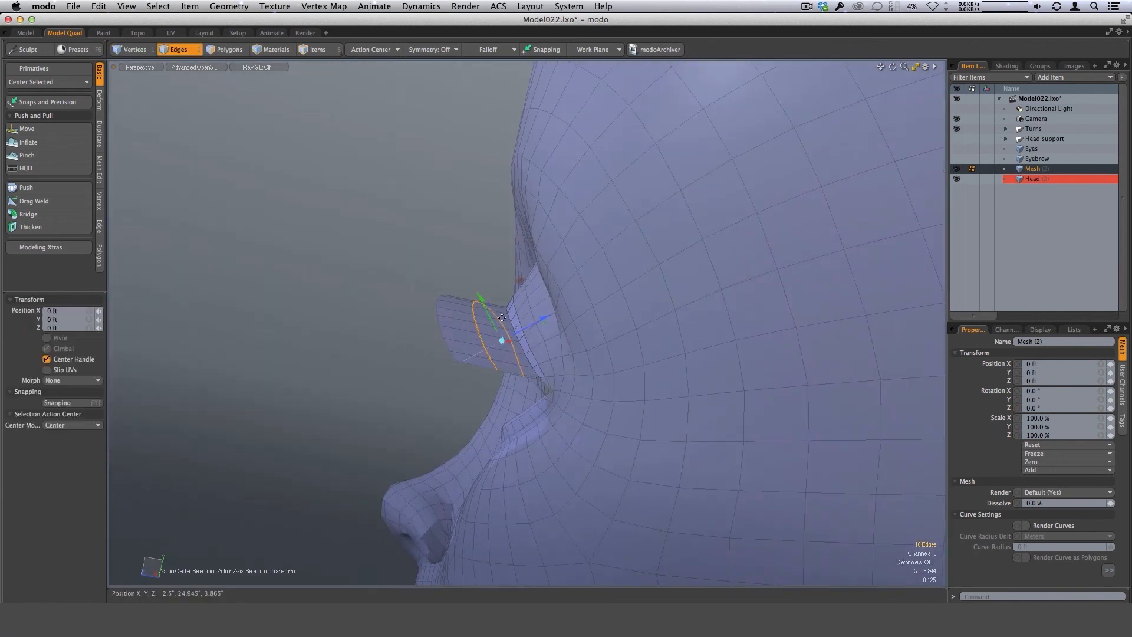
{"action": "left_click_drag", "start_coordinate": [501, 318], "coordinate": [607, 354], "text": "alt"}
{"action": "left_click_drag", "start_coordinate": [557, 307], "coordinate": [535, 323]}
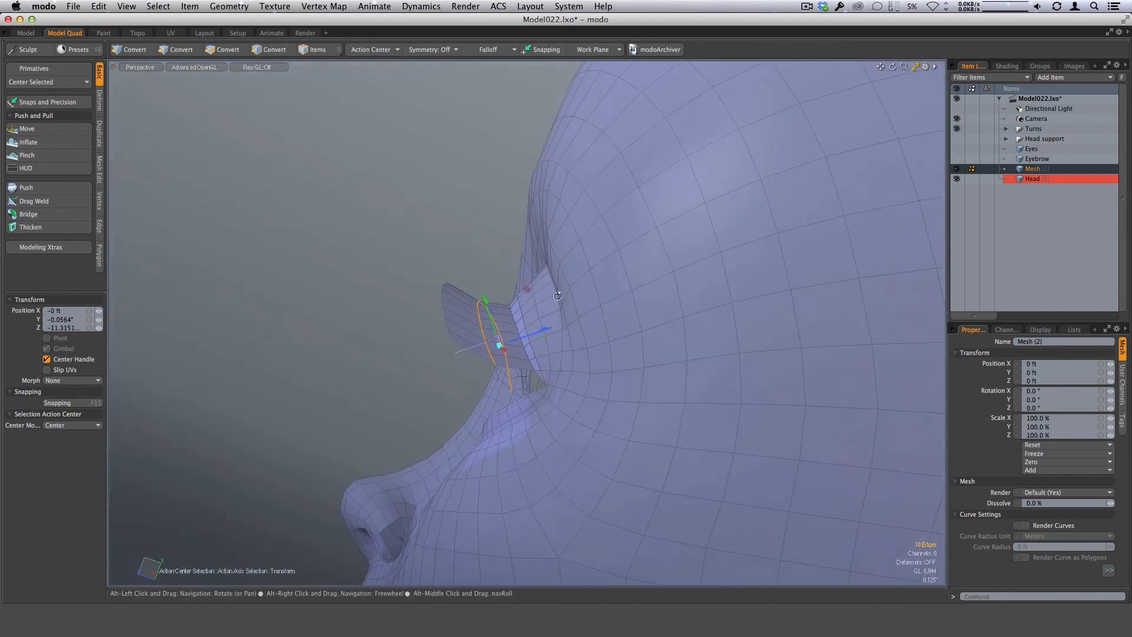
{"action": "key", "text": "space"}
{"action": "left_click_drag", "start_coordinate": [614, 419], "coordinate": [617, 369], "text": "alt"}
{"action": "key", "text": "alt+3"}
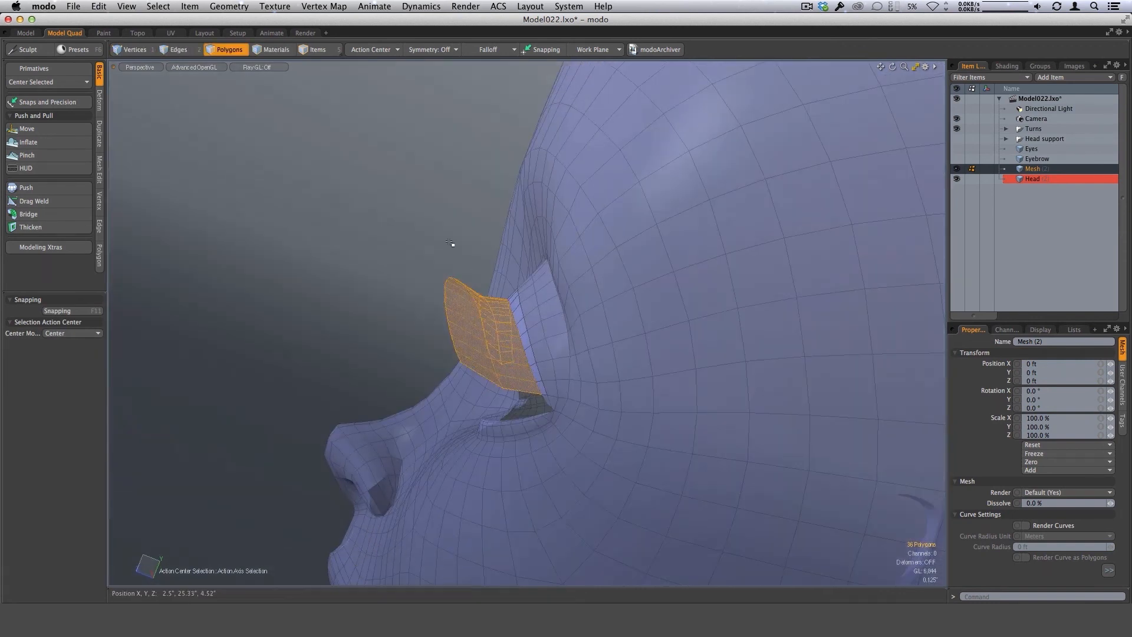
{"action": "left_click", "coordinate": [450, 243]}
{"action": "left_click_drag", "start_coordinate": [481, 248], "coordinate": [538, 346], "text": "alt"}
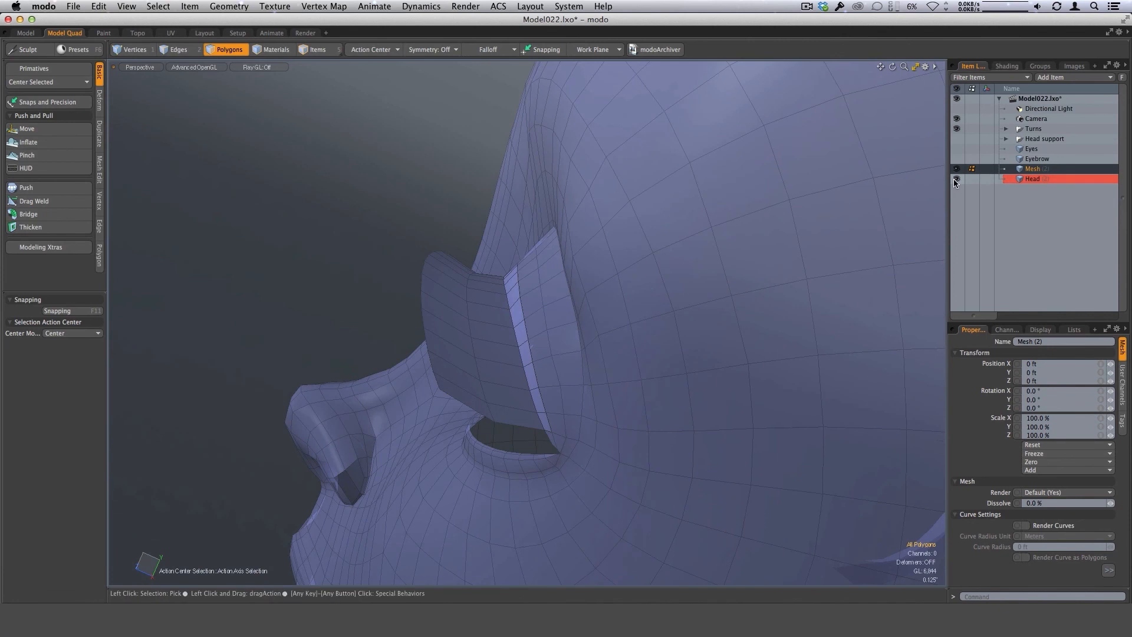
Isolate the upper lash mesh and Loop Slice its extended section at 87.5%, near the eyelid crease, with Preserve Curvature off.
{"action": "key", "text": "shift+h"}
{"action": "left_click_drag", "start_coordinate": [560, 393], "coordinate": [519, 351], "text": "alt"}
{"action": "key", "text": "Tab"}
{"action": "key", "text": "Tab"}
{"action": "left_click_drag", "start_coordinate": [514, 432], "coordinate": [506, 384]}
{"action": "key", "text": "alt+c"}
{"action": "left_click", "coordinate": [528, 442]}
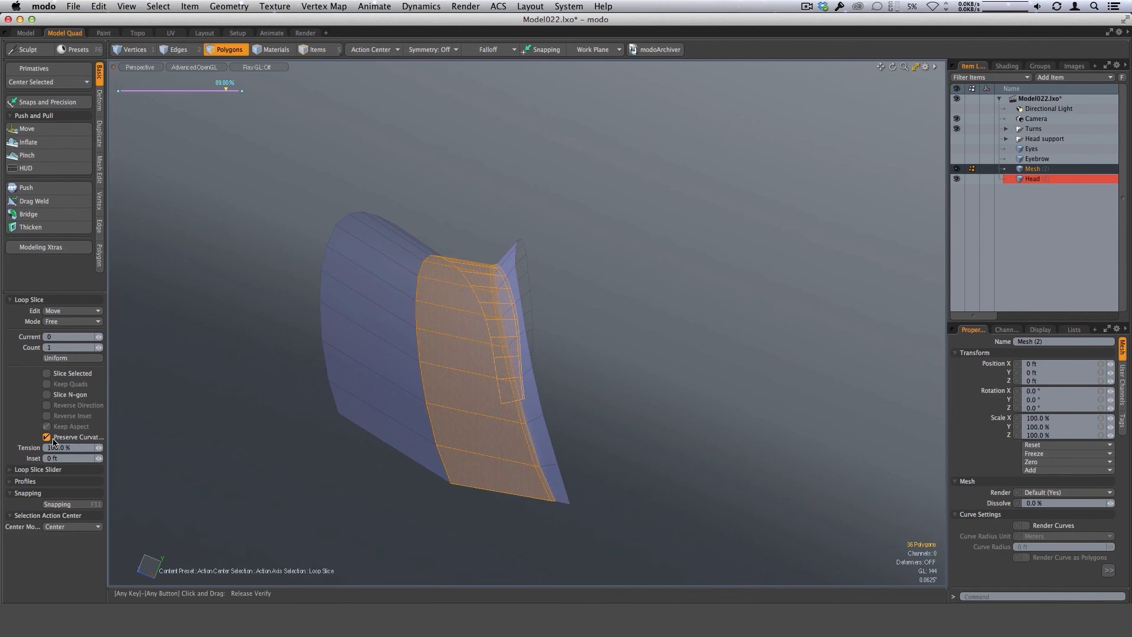
{"action": "left_click_drag", "start_coordinate": [583, 423], "coordinate": [605, 422], "text": "alt"}
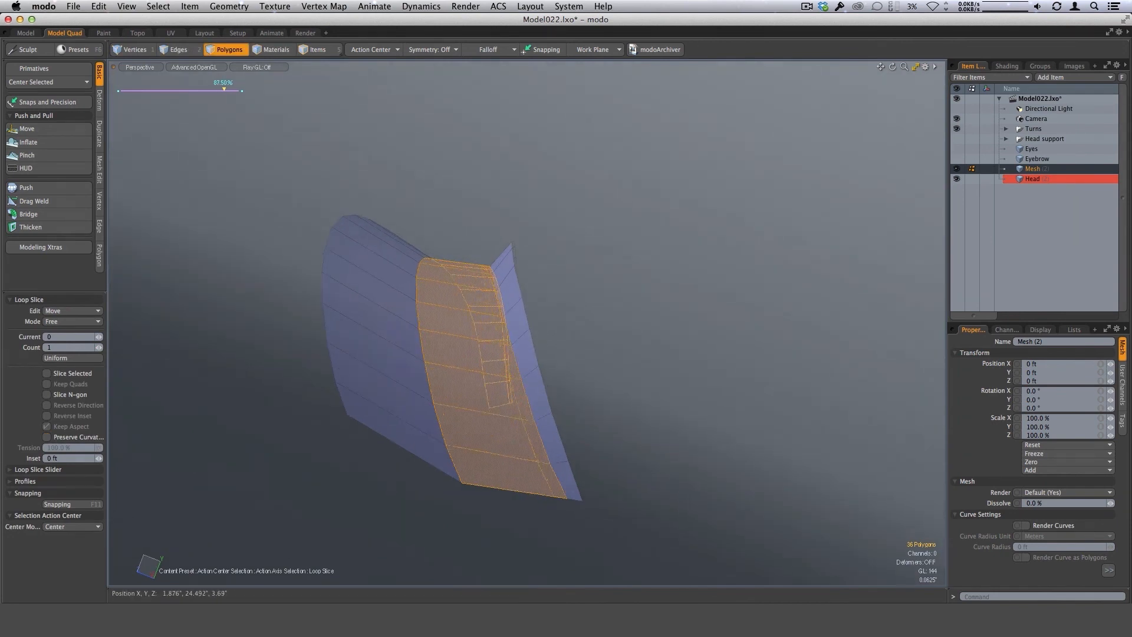
{"action": "key", "text": "q"}
Loop Slice the narrow rim strip of the upper lash at 98.5%.
{"action": "left_click_drag", "start_coordinate": [538, 401], "coordinate": [563, 465]}
{"action": "key", "text": "alt+c"}
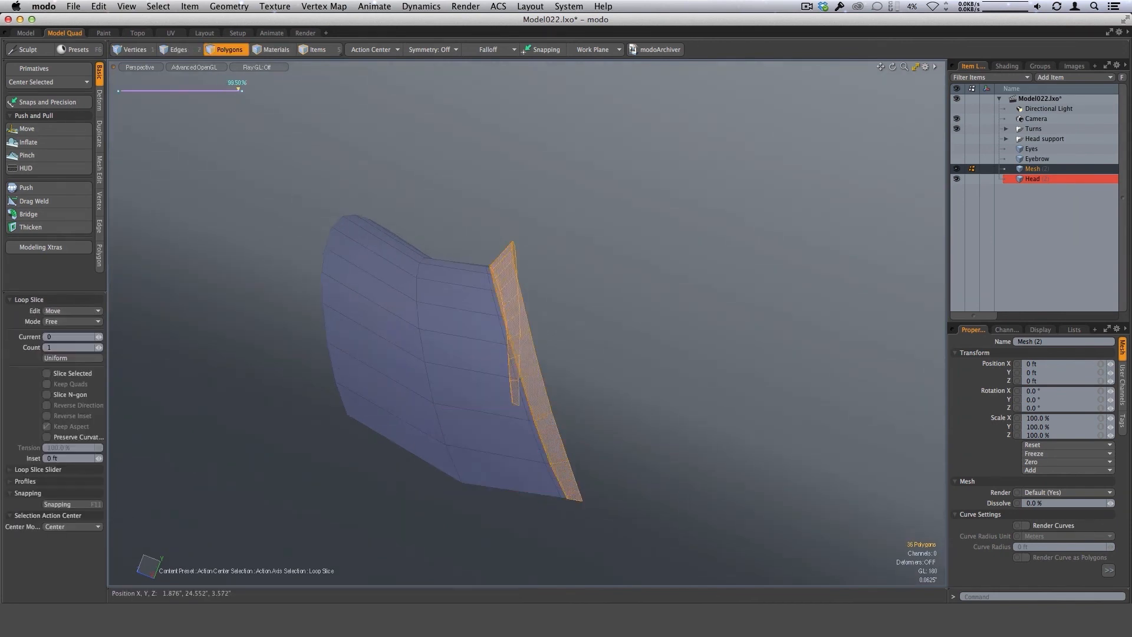
{"action": "key", "text": "q"}
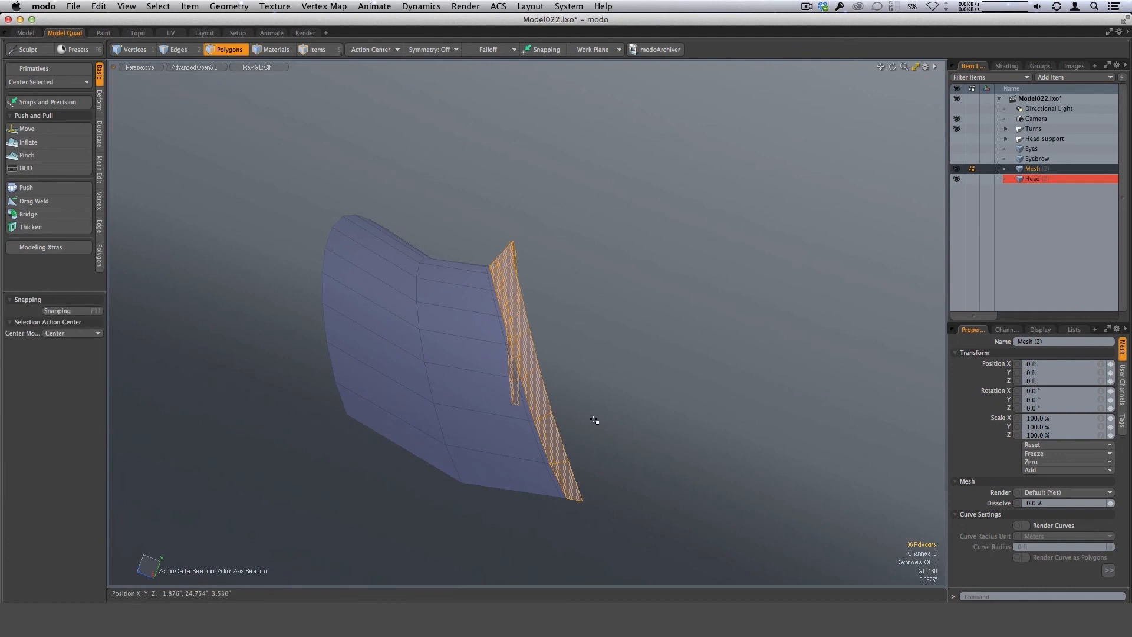
Convert the upper lash to a subdivision surface, show the head again, and check the lash's fit around the eye.
{"action": "left_click", "coordinate": [613, 457]}
{"action": "key", "text": "Tab"}
{"action": "left_click_drag", "start_coordinate": [600, 504], "coordinate": [549, 383], "text": "alt"}
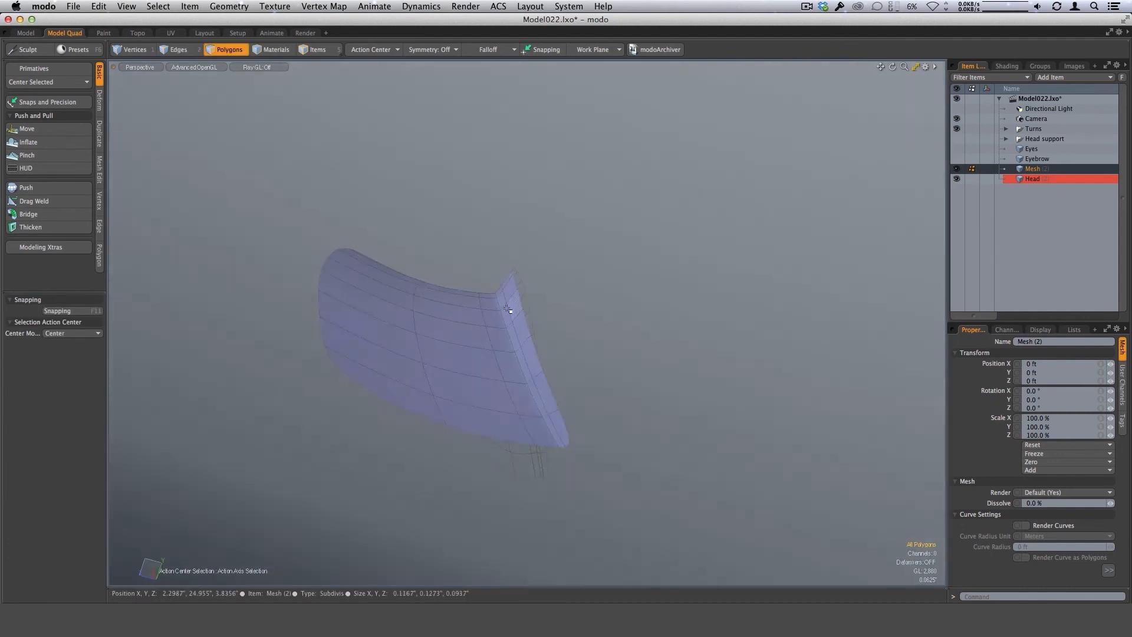
{"action": "left_click_drag", "start_coordinate": [506, 312], "coordinate": [539, 457], "text": "alt"}
{"action": "left_click_drag", "start_coordinate": [501, 423], "coordinate": [751, 387], "text": "alt"}
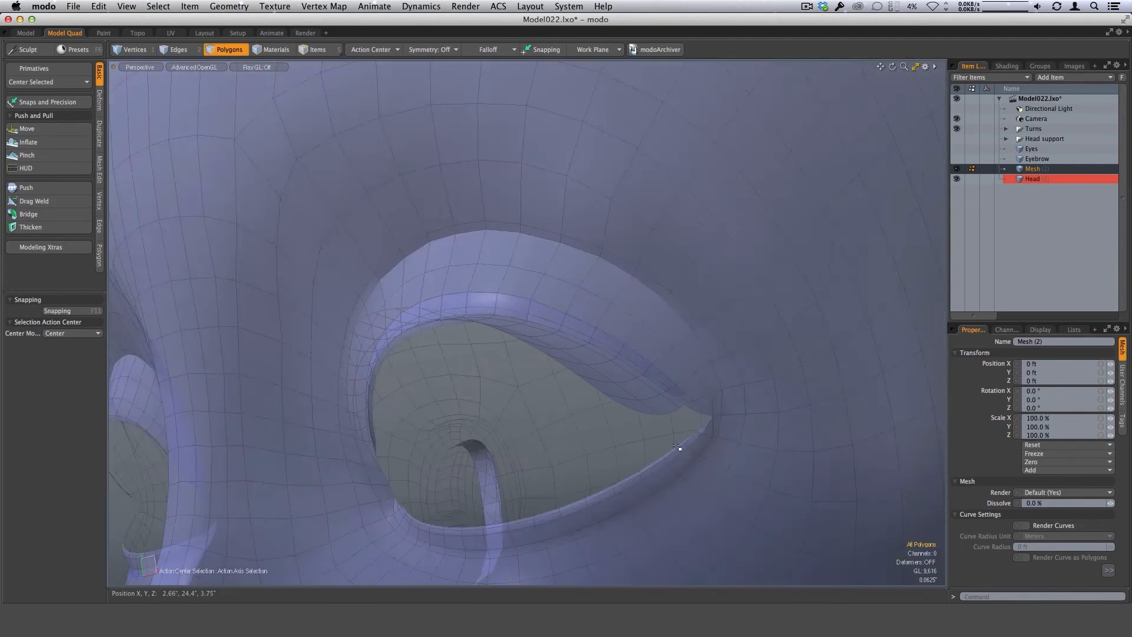
{"action": "left_click_drag", "start_coordinate": [677, 448], "coordinate": [616, 413], "text": "ctrl+alt"}
In the Head mesh, select the strip of polygons along the lower eyelid rim from the inner to the outer eye corner.
{"action": "left_click", "coordinate": [1032, 179]}
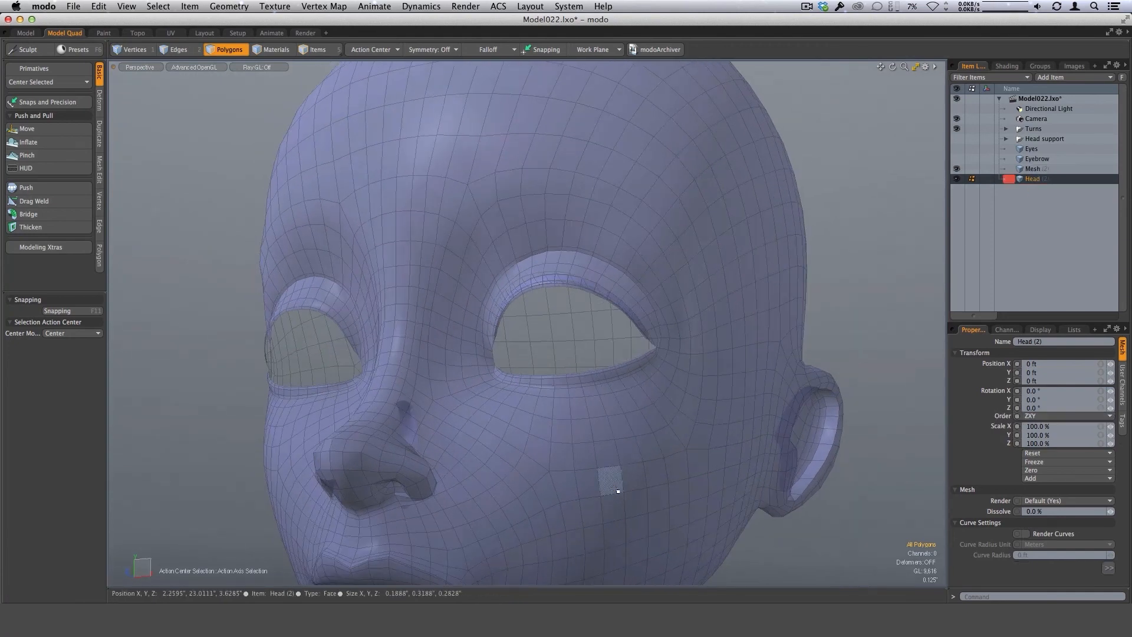
{"action": "scroll", "coordinate": [606, 415], "scroll_direction": "up", "scroll_amount": 3, "text": "alt"}
{"action": "left_click_drag", "start_coordinate": [665, 350], "coordinate": [574, 381]}
{"action": "left_click_drag", "start_coordinate": [578, 382], "coordinate": [702, 381], "text": "alt"}
{"action": "left_click_drag", "start_coordinate": [453, 401], "coordinate": [561, 440], "text": "alt"}
{"action": "left_click_drag", "start_coordinate": [766, 447], "coordinate": [569, 486], "text": "alt"}
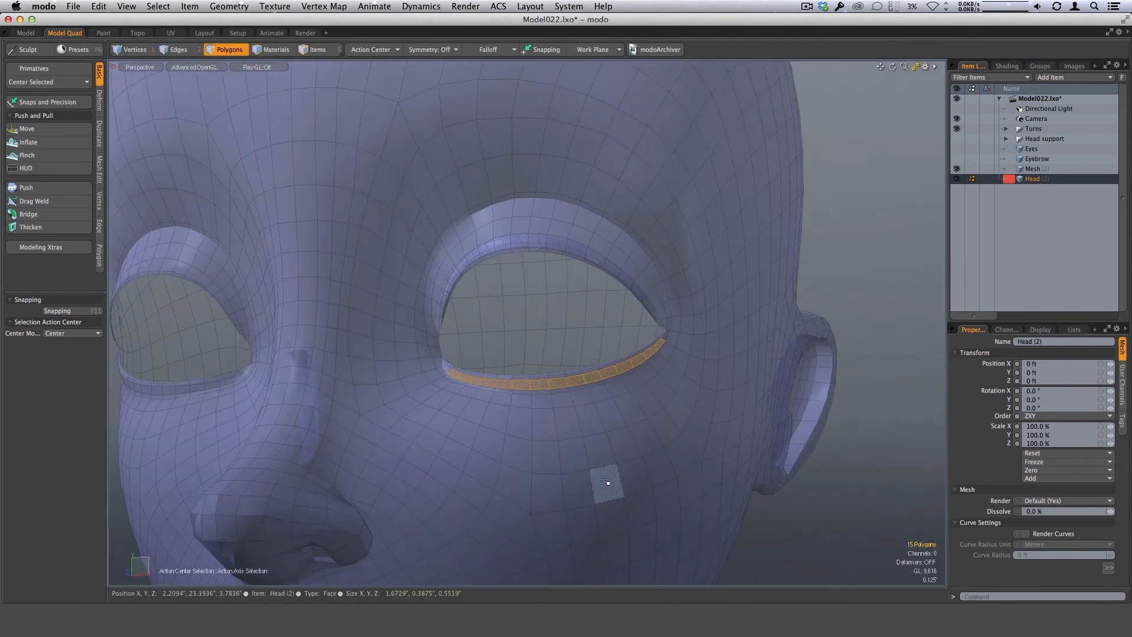
Paste the copied lower eyelid rim polygons into a new mesh item and isolate that mesh.
{"action": "key", "text": "n"}
{"action": "key", "text": "super+v"}
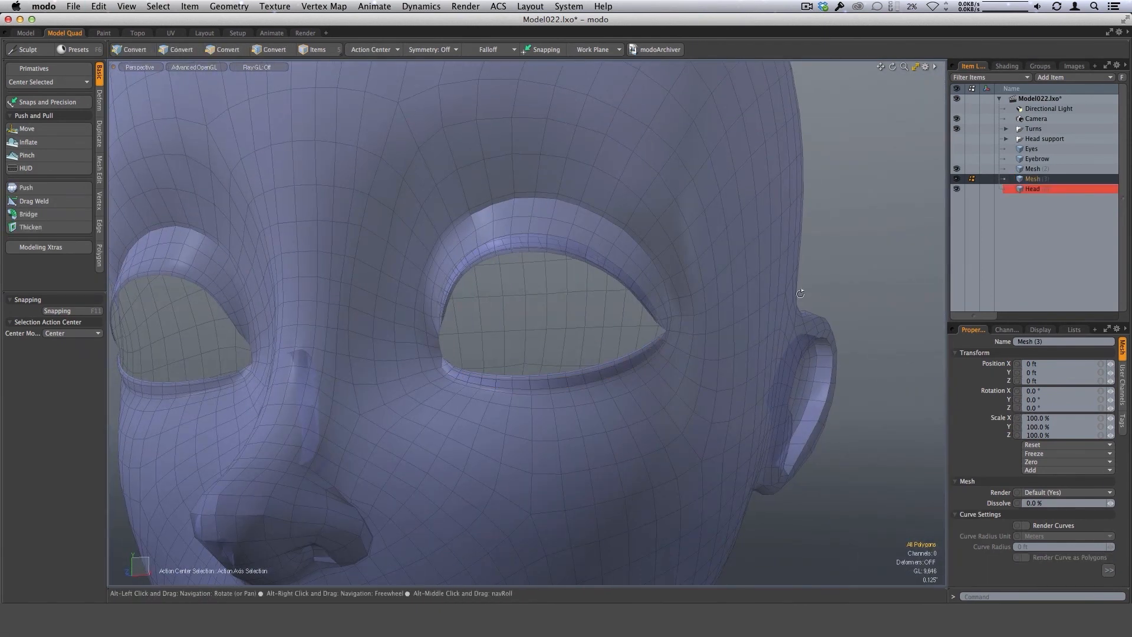
{"action": "left_click_drag", "start_coordinate": [804, 287], "coordinate": [762, 284], "text": "alt"}
{"action": "key", "text": "shift+h"}
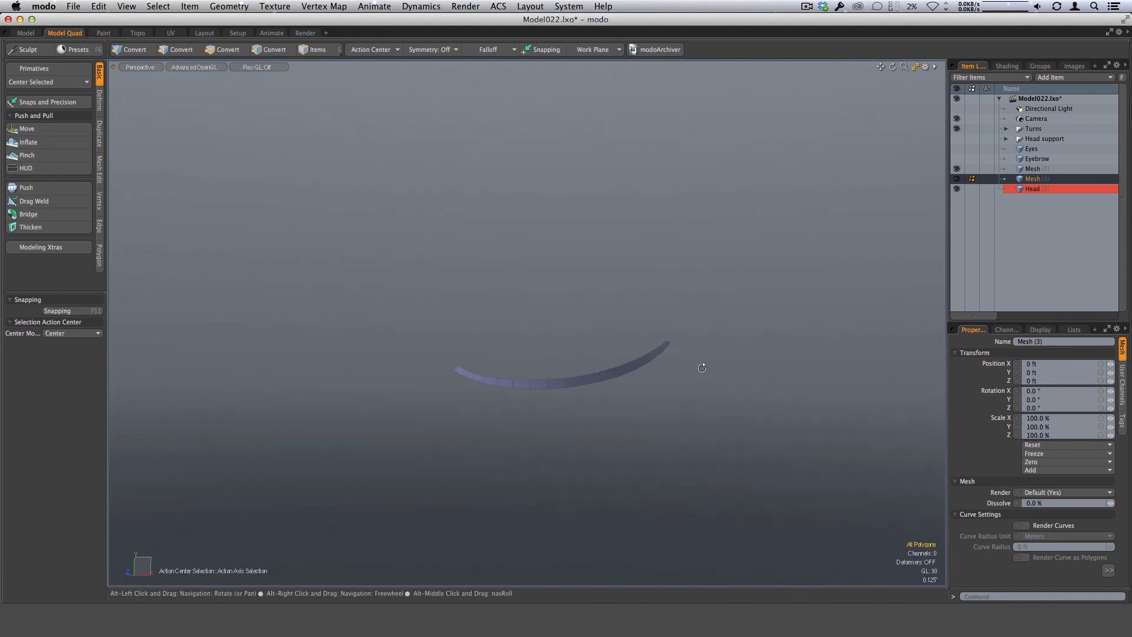
{"action": "left_click_drag", "start_coordinate": [701, 369], "coordinate": [687, 361], "text": "alt"}
Select the full upper edge of the lower rim strip and bring the head back into view.
{"action": "key", "text": "2"}
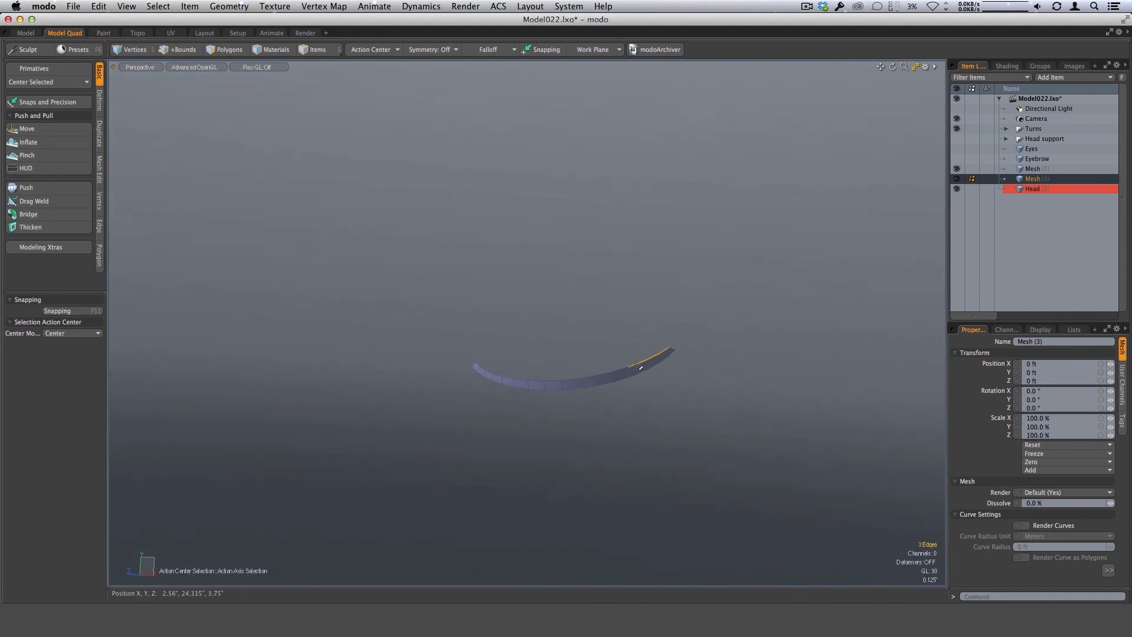
{"action": "key", "text": "2"}
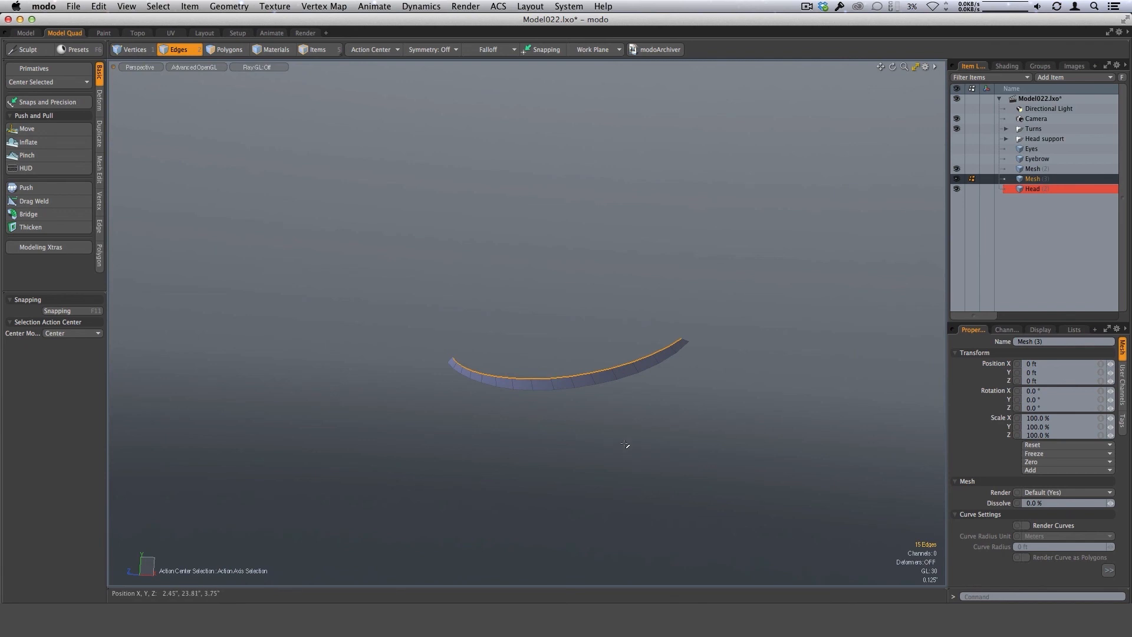
{"action": "left_click_drag", "start_coordinate": [746, 387], "coordinate": [627, 419], "text": "alt"}
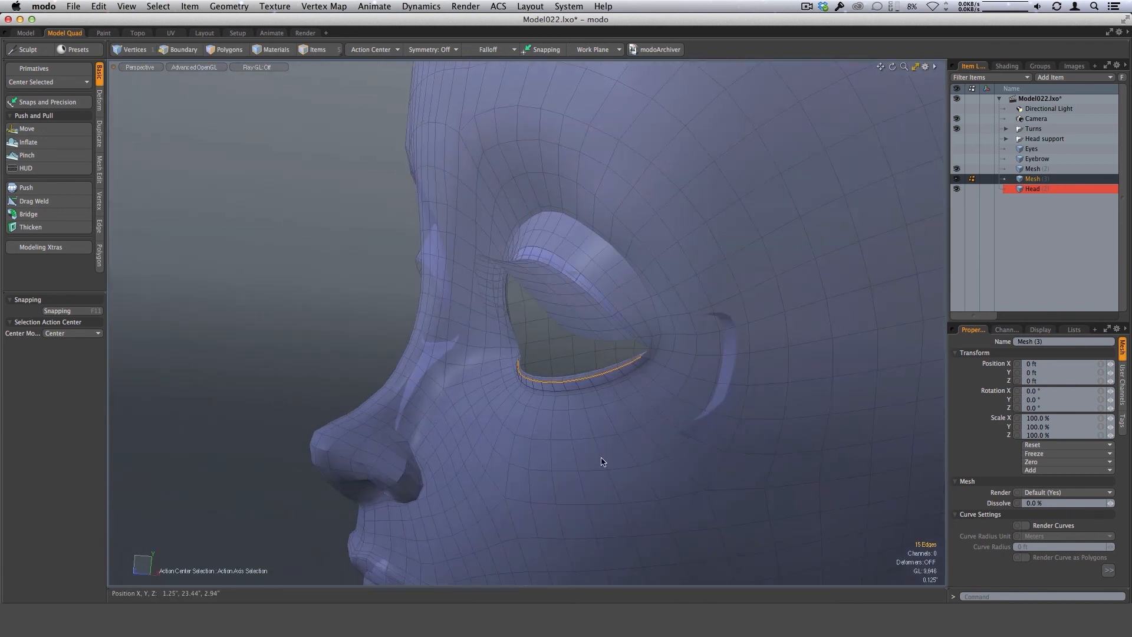
From the front view, apply a linear falloff across the lower lash edge, starting at X 2.62", Y 24.25" and ending at X 0.635", Y 24.21".
{"action": "key", "text": "ctrl+space"}
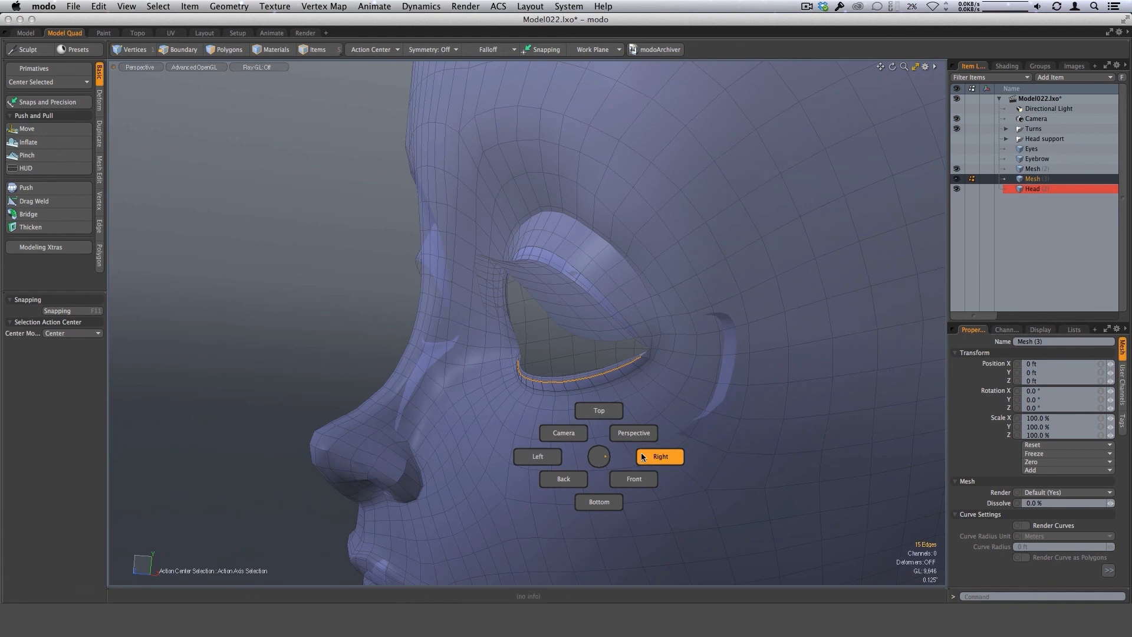
{"action": "left_click", "coordinate": [636, 478]}
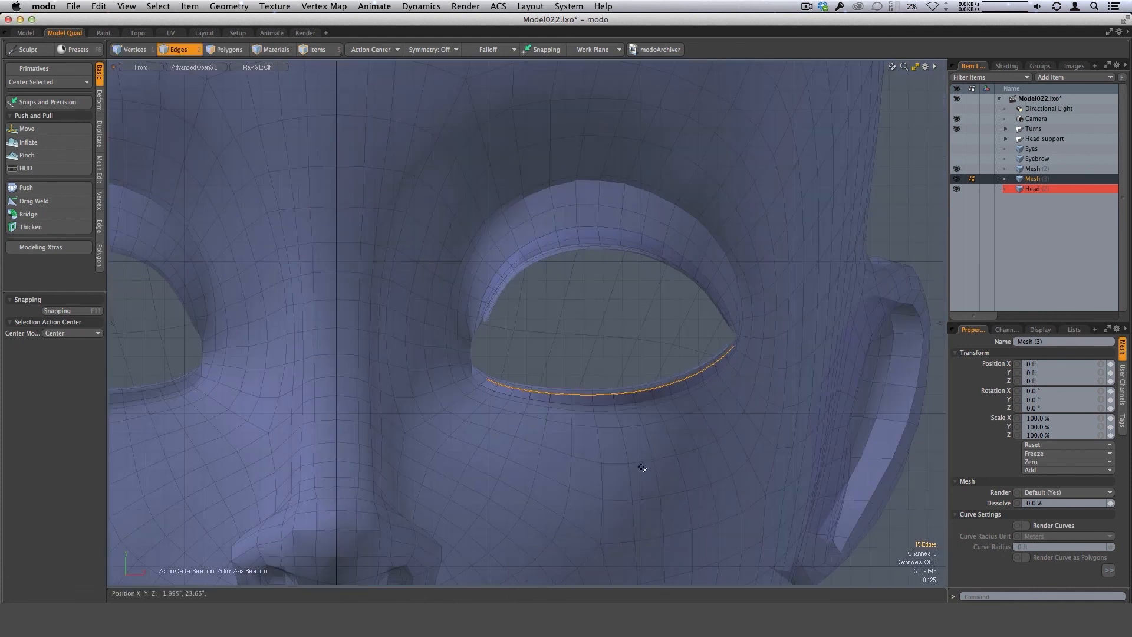
{"action": "key", "text": "alt+space"}
{"action": "left_click", "coordinate": [672, 473]}
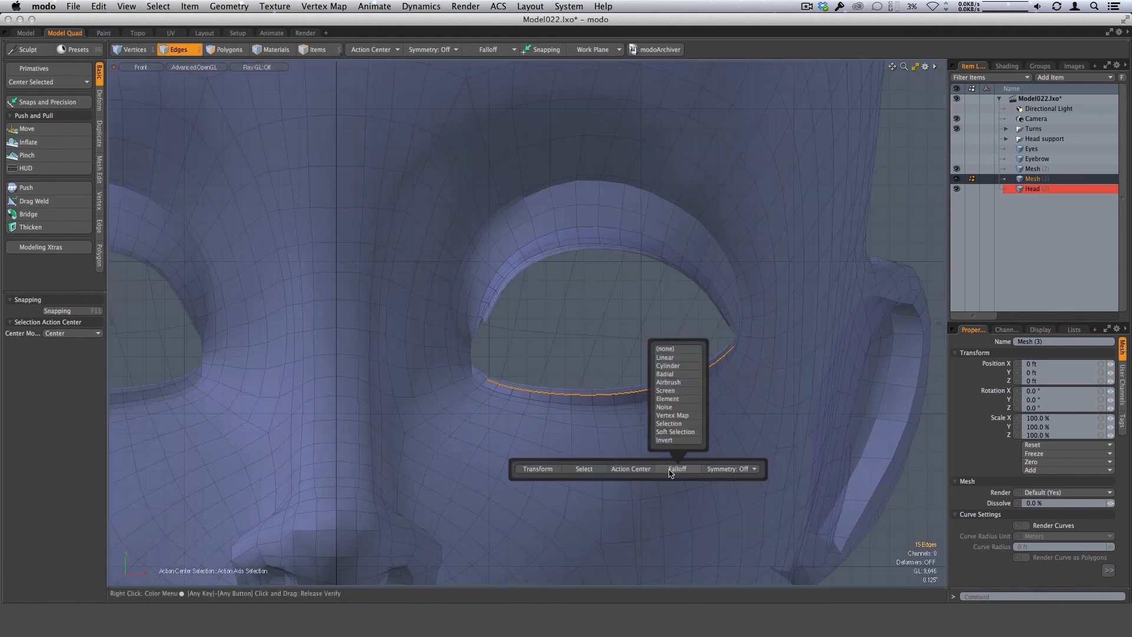
{"action": "left_click", "coordinate": [666, 358]}
{"action": "left_click_drag", "start_coordinate": [617, 377], "coordinate": [731, 375]}
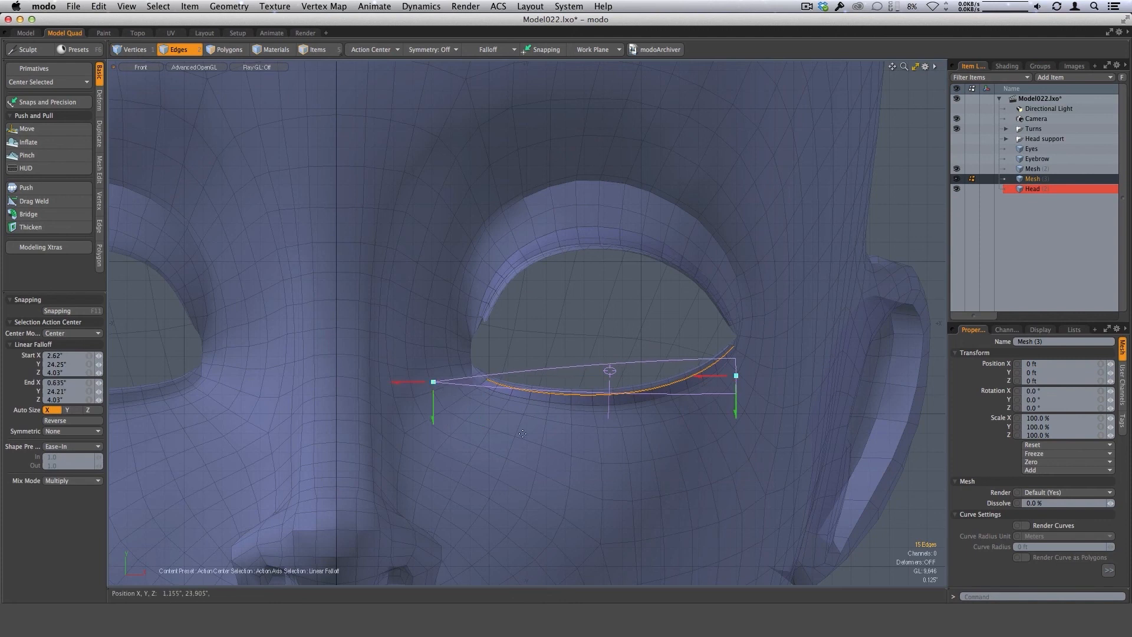
Edge Extend the lower lash edge away from the eyelid with offsets of -0.06" in X and -0.32" in Y.
{"action": "key", "text": "ctrl+space"}
{"action": "left_click", "coordinate": [644, 430]}
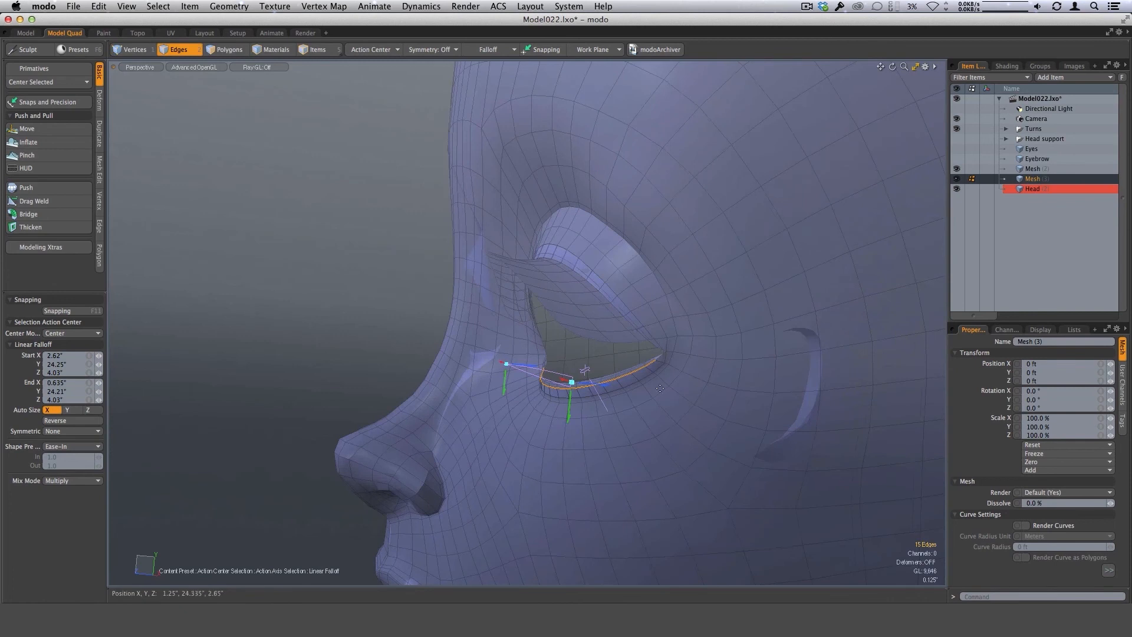
{"action": "key", "text": "z"}
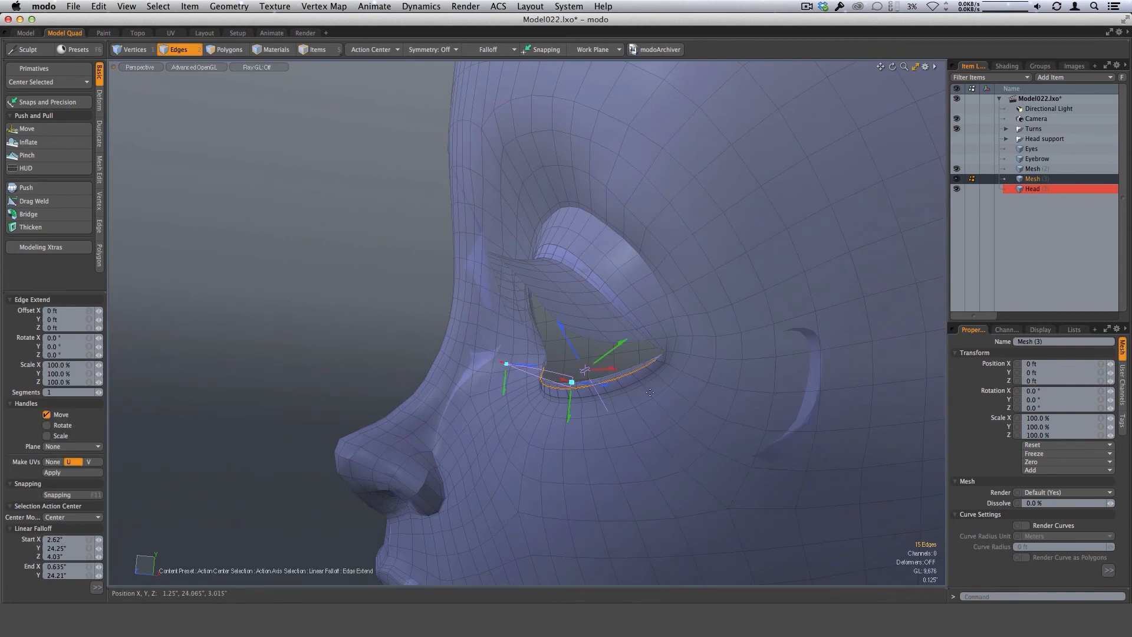
{"action": "left_click_drag", "start_coordinate": [650, 392], "coordinate": [689, 394], "text": "alt"}
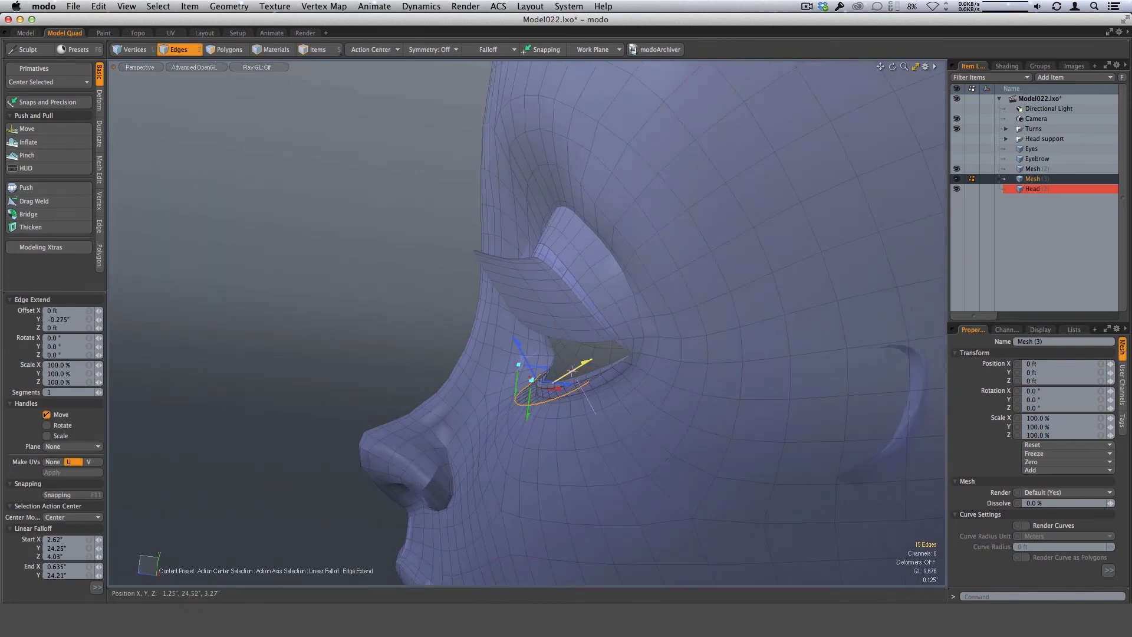
{"action": "left_click_drag", "start_coordinate": [572, 372], "coordinate": [582, 497], "text": "alt"}
{"action": "scroll", "coordinate": [612, 394], "scroll_direction": "up", "scroll_amount": 2}
{"action": "scroll", "coordinate": [590, 407], "scroll_direction": "up", "scroll_amount": 2}
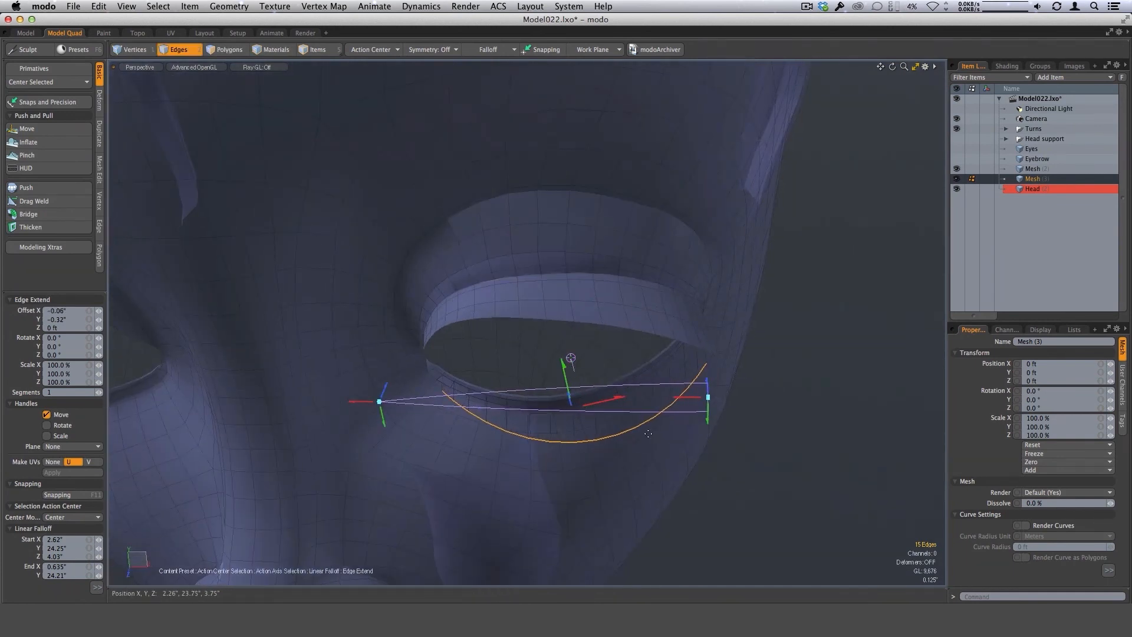
Scale the extended lower lash edge to 112% in X.
{"action": "key", "text": "r"}
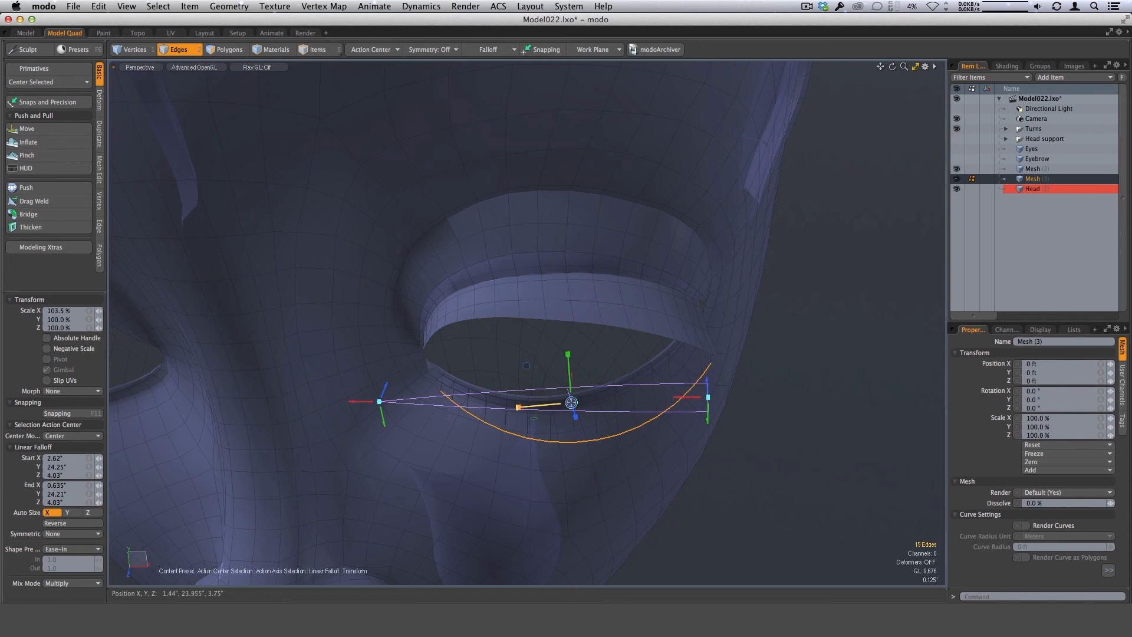
{"action": "left_click_drag", "start_coordinate": [531, 455], "coordinate": [698, 458], "text": "alt"}
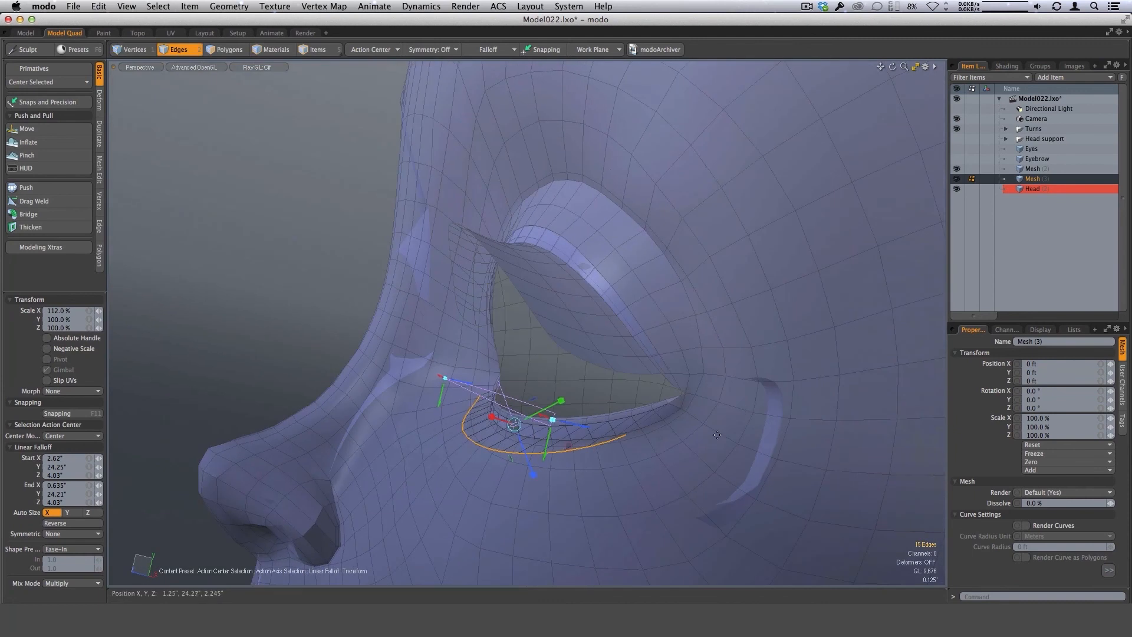
{"action": "key", "text": "space"}
Flip the polygons of the lower lash mesh and turn off the linear falloff.
{"action": "key", "text": "f"}
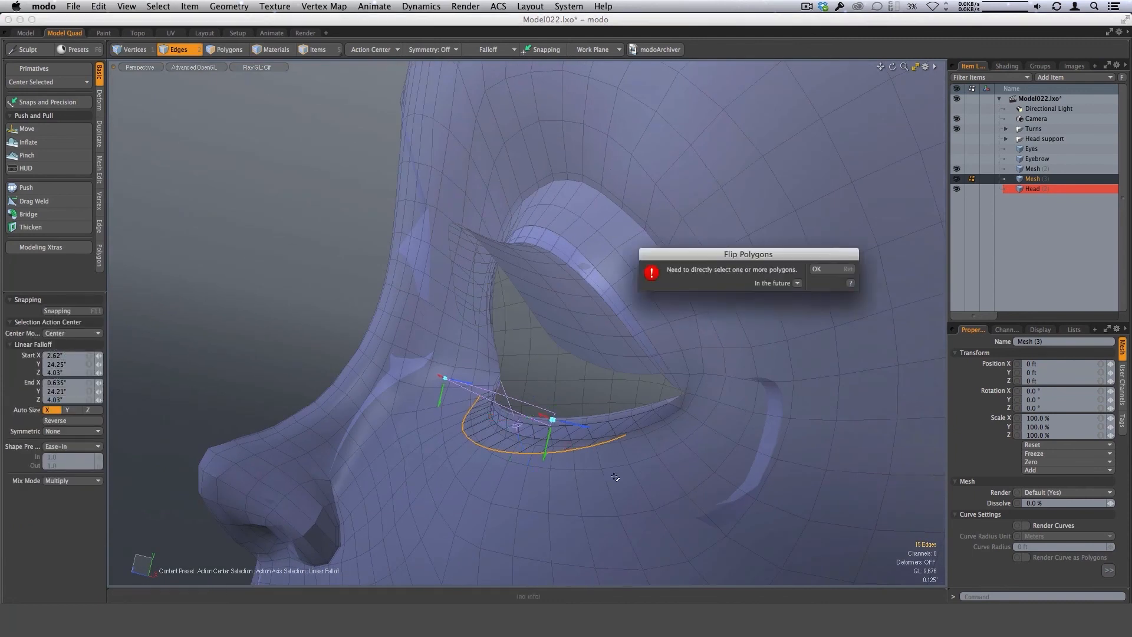
{"action": "left_click", "coordinate": [822, 269]}
{"action": "key", "text": "3"}
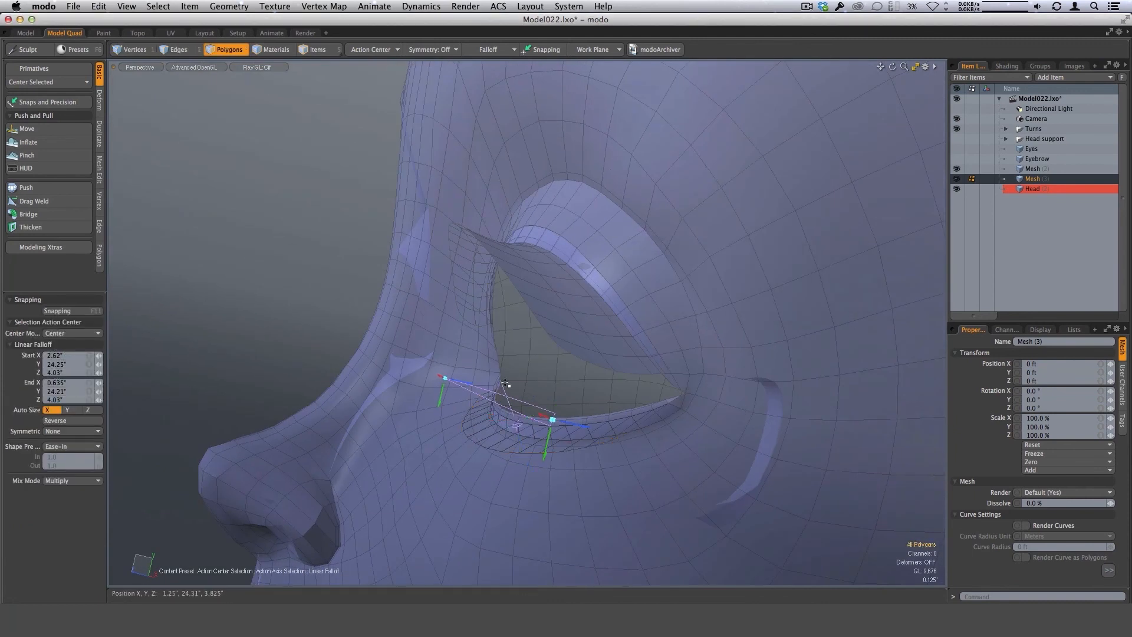
{"action": "key", "text": "space"}
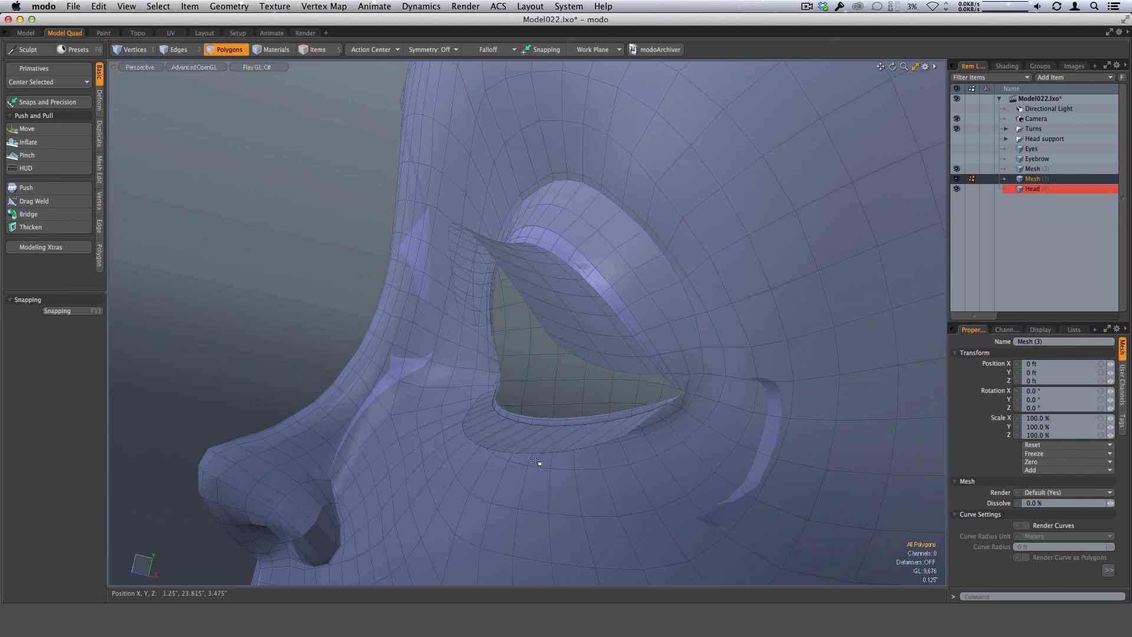
Loop Slice the outer polygon strip of the lower lash lengthwise, placing a single cut at 50.50%.
{"action": "left_click_drag", "start_coordinate": [537, 462], "coordinate": [603, 494], "text": "alt"}
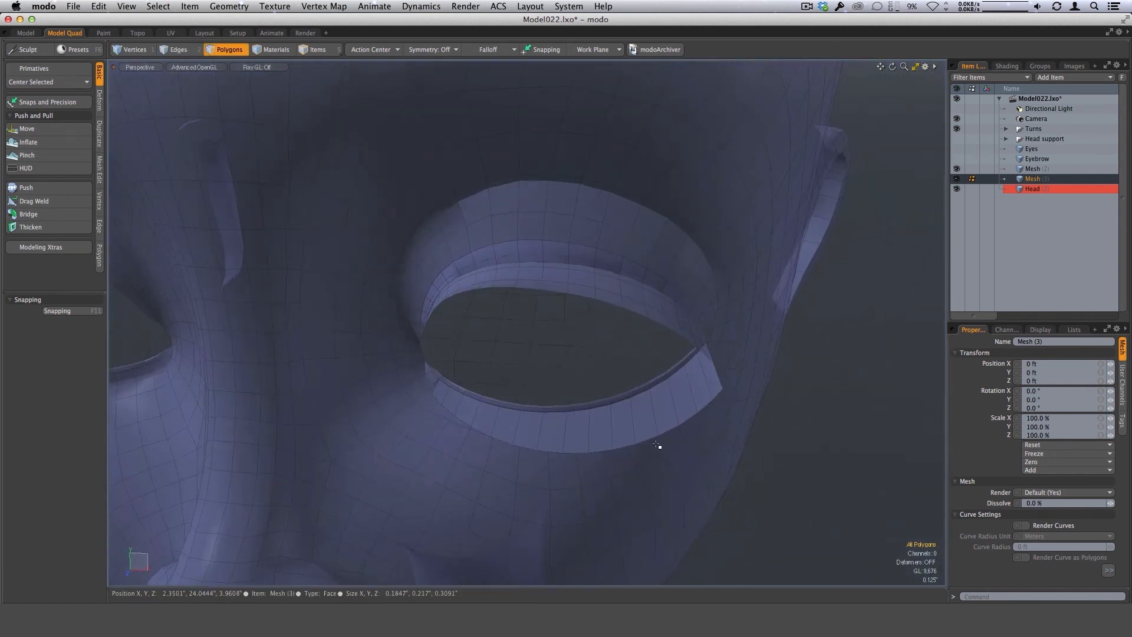
{"action": "scroll", "coordinate": [660, 448], "scroll_direction": "down", "scroll_amount": 3}
{"action": "left_click_drag", "start_coordinate": [659, 449], "coordinate": [597, 457], "text": "alt"}
{"action": "scroll", "coordinate": [602, 448], "scroll_direction": "up", "scroll_amount": 2}
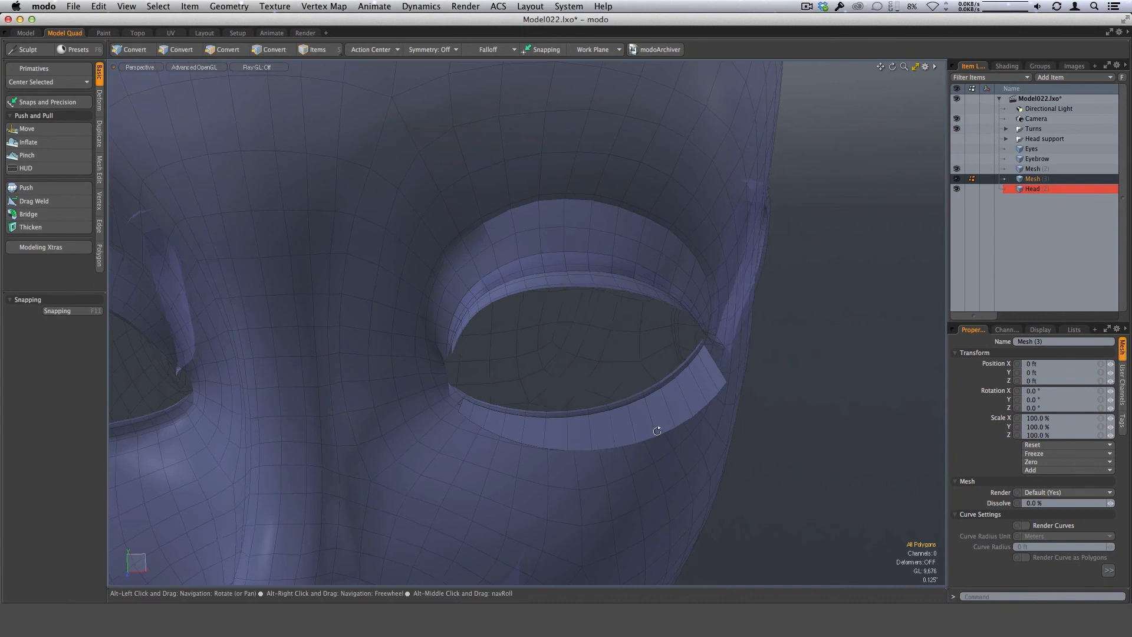
{"action": "left_click_drag", "start_coordinate": [590, 504], "coordinate": [589, 488], "text": "alt"}
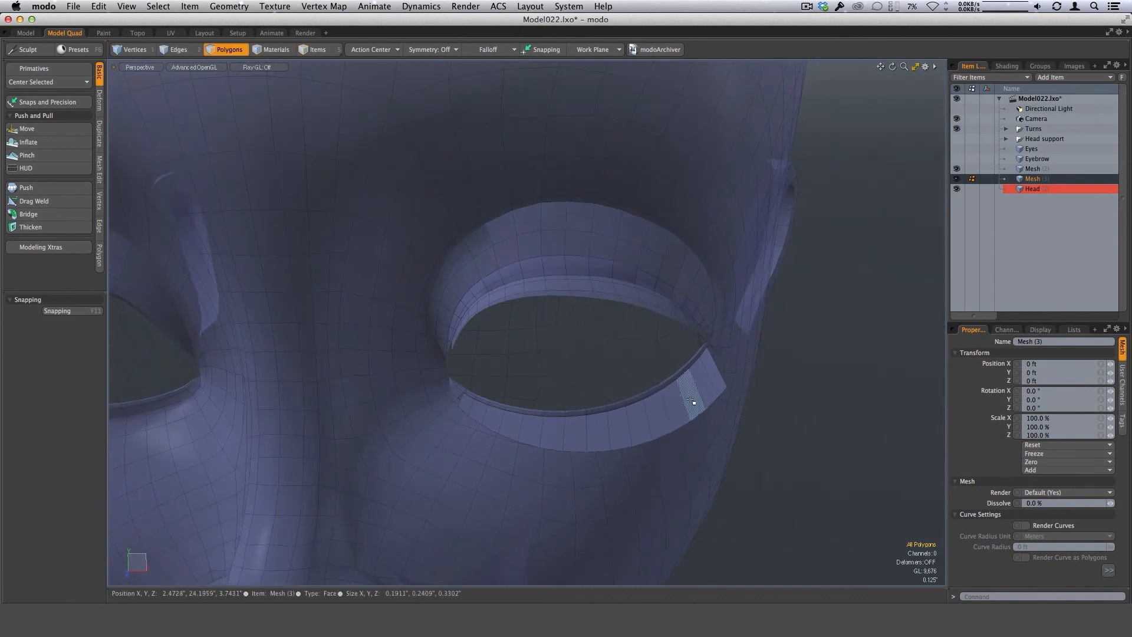
{"action": "left_click_drag", "start_coordinate": [696, 397], "coordinate": [650, 438]}
{"action": "key", "text": "alt+c"}
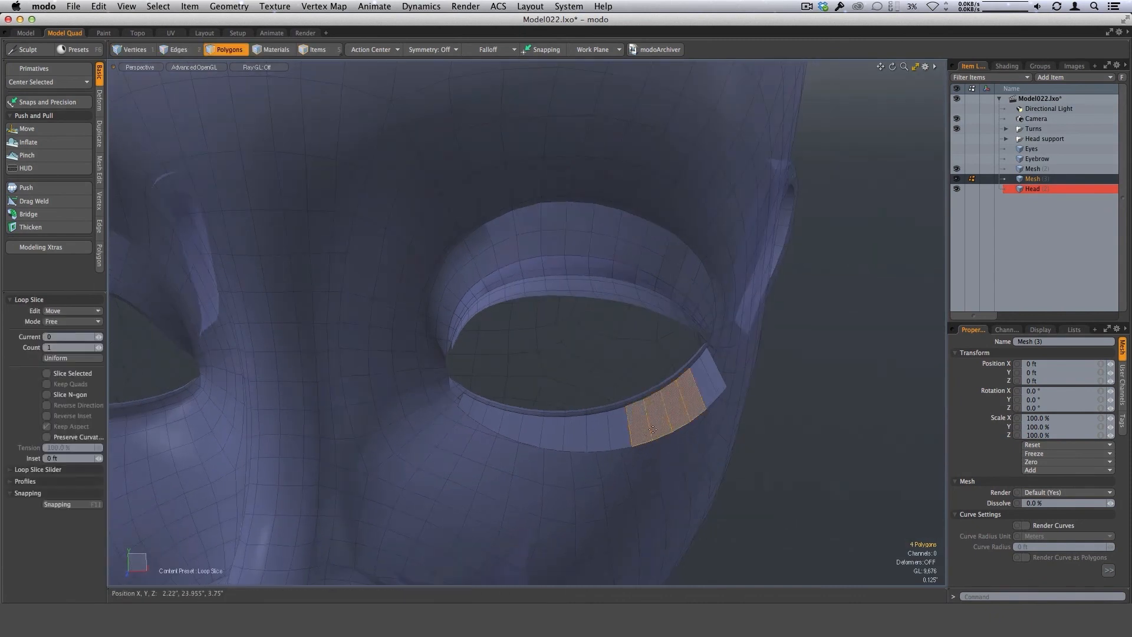
{"action": "key", "text": "l"}
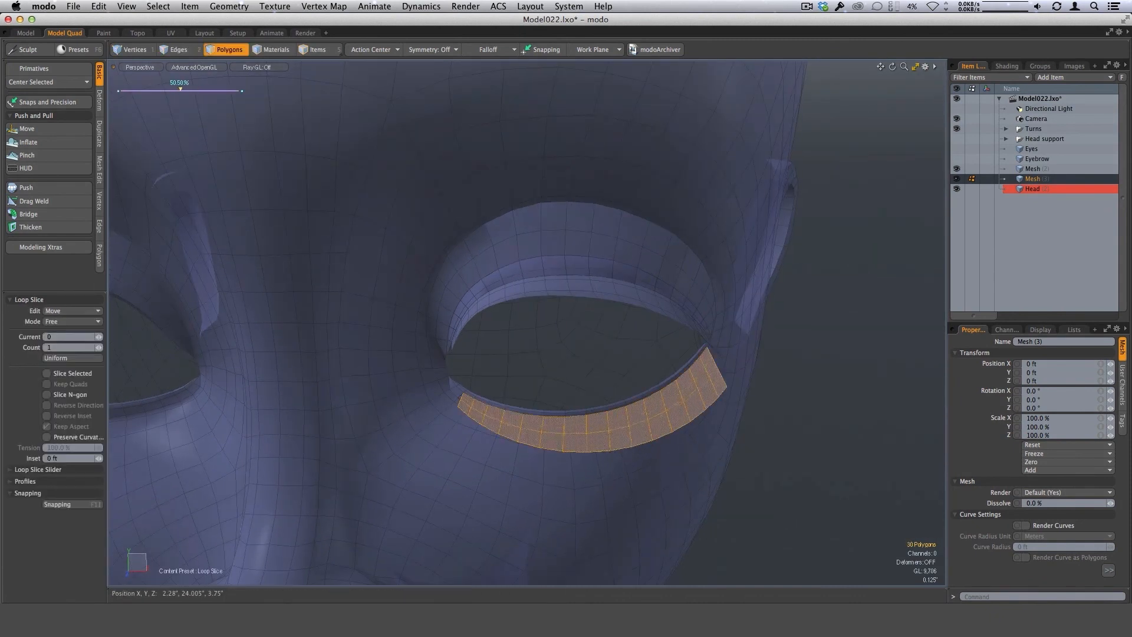
{"action": "left_click_drag", "start_coordinate": [609, 465], "coordinate": [544, 450], "text": "alt"}
{"action": "key", "text": "space"}
Select a lengthwise row of 15 edges on the lower lash and move it by -0.048" in Y and -0.0326" in Z.
{"action": "key", "text": "2"}
{"action": "left_click_drag", "start_coordinate": [540, 466], "coordinate": [738, 423], "text": "alt"}
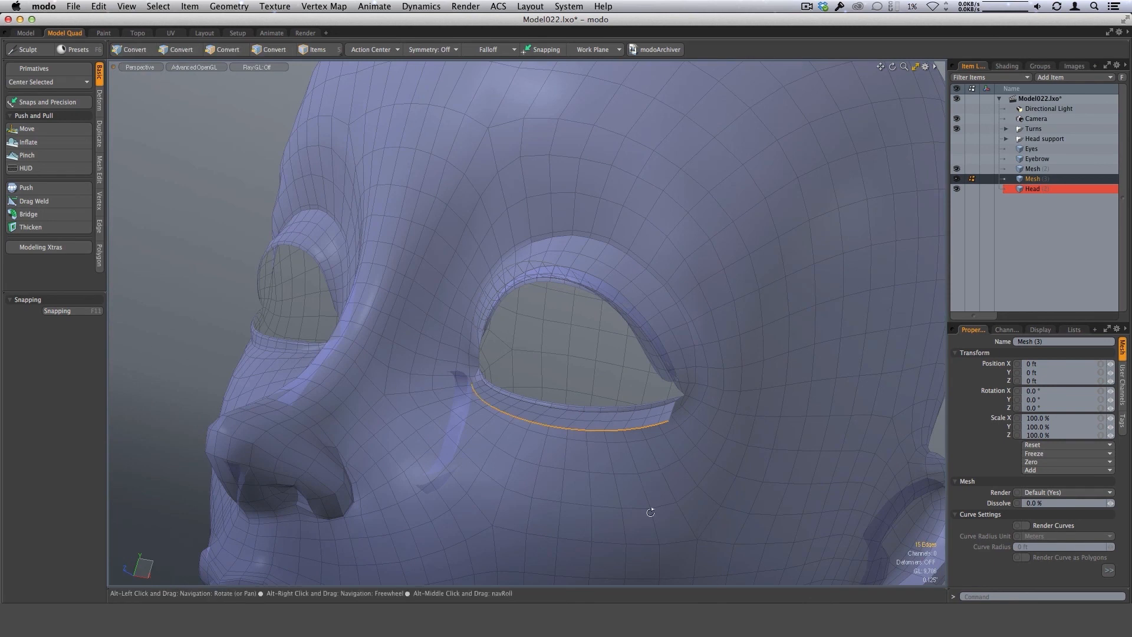
{"action": "left_click_drag", "start_coordinate": [661, 474], "coordinate": [552, 423], "text": "alt"}
{"action": "key", "text": "w"}
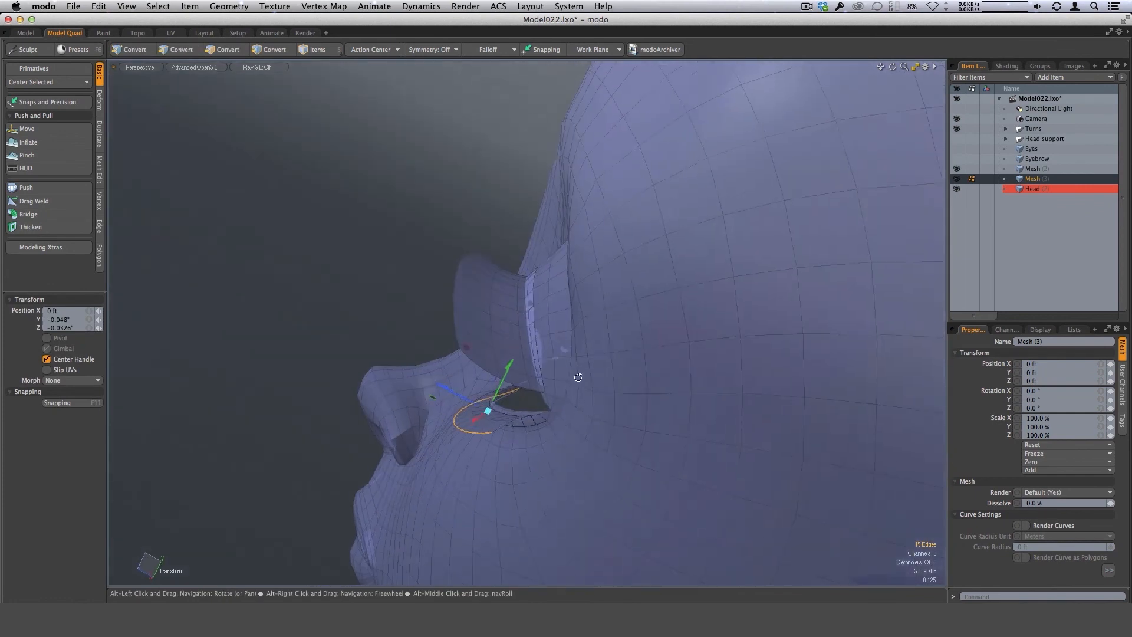
{"action": "key", "text": "q"}
{"action": "left_click", "coordinate": [314, 476]}
Isolate the lower lash mesh from the head and Loop Slice its narrow inner strip of polygons lengthwise.
{"action": "left_click_drag", "start_coordinate": [558, 471], "coordinate": [573, 394], "text": "alt"}
{"action": "scroll", "coordinate": [538, 390], "scroll_direction": "up", "scroll_amount": 4}
{"action": "left_click_drag", "start_coordinate": [472, 407], "coordinate": [512, 374], "text": "alt"}
{"action": "left_click_drag", "start_coordinate": [512, 374], "coordinate": [699, 457], "text": "ctrl+alt"}
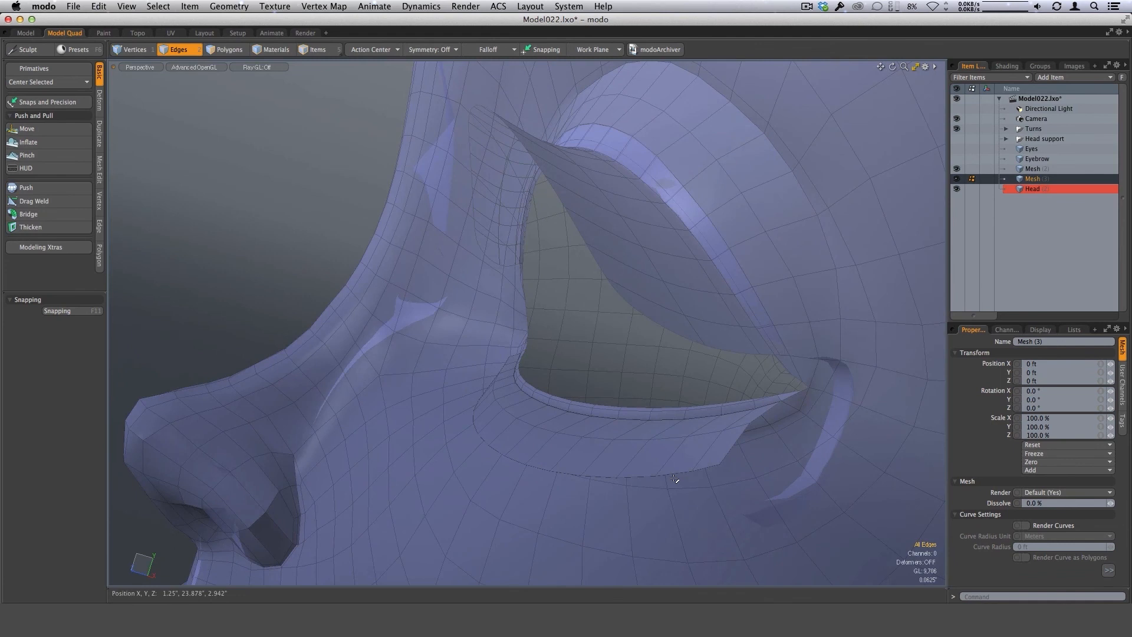
{"action": "key", "text": "shift+h"}
{"action": "left_click_drag", "start_coordinate": [751, 407], "coordinate": [483, 420], "text": "alt"}
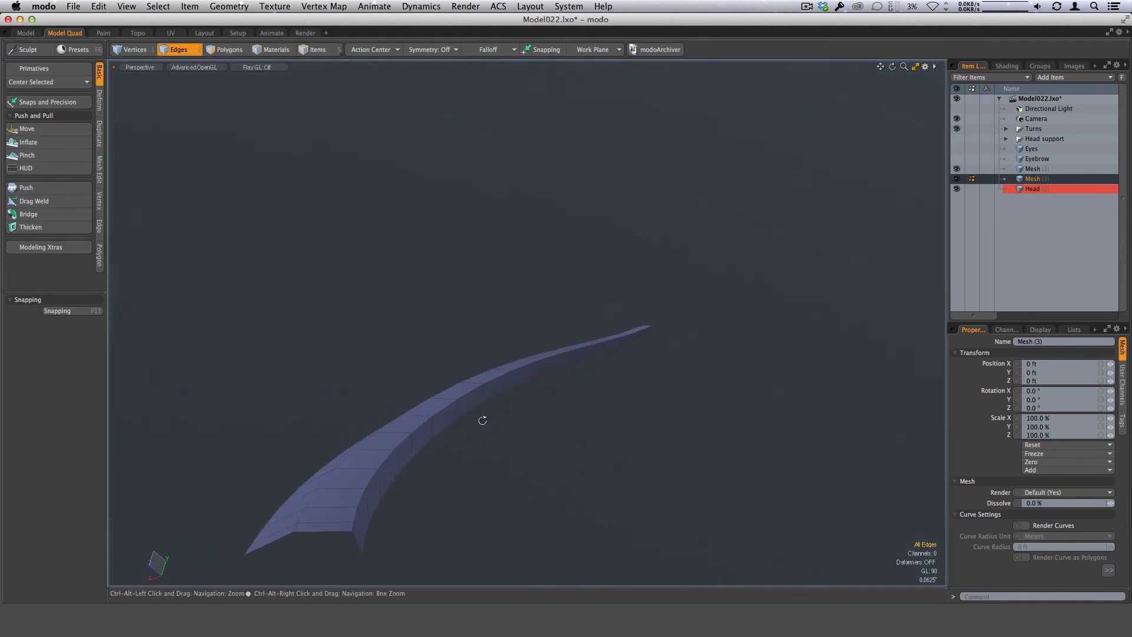
{"action": "left_click", "coordinate": [413, 449]}
{"action": "key", "text": "3"}
{"action": "key", "text": "alt+c"}
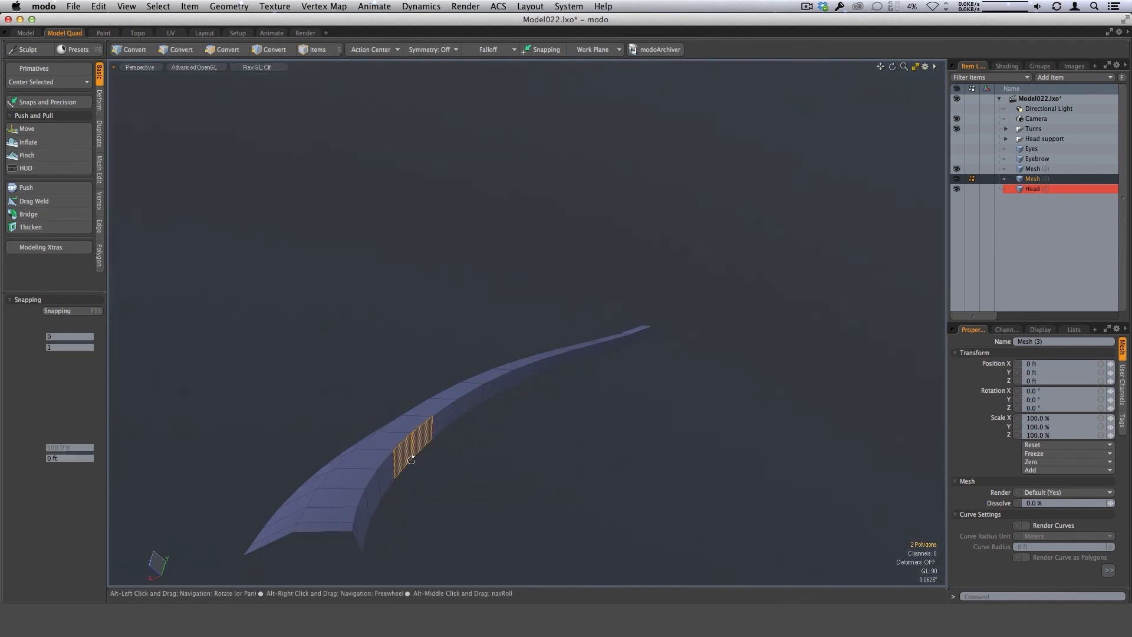
{"action": "key", "text": "q"}
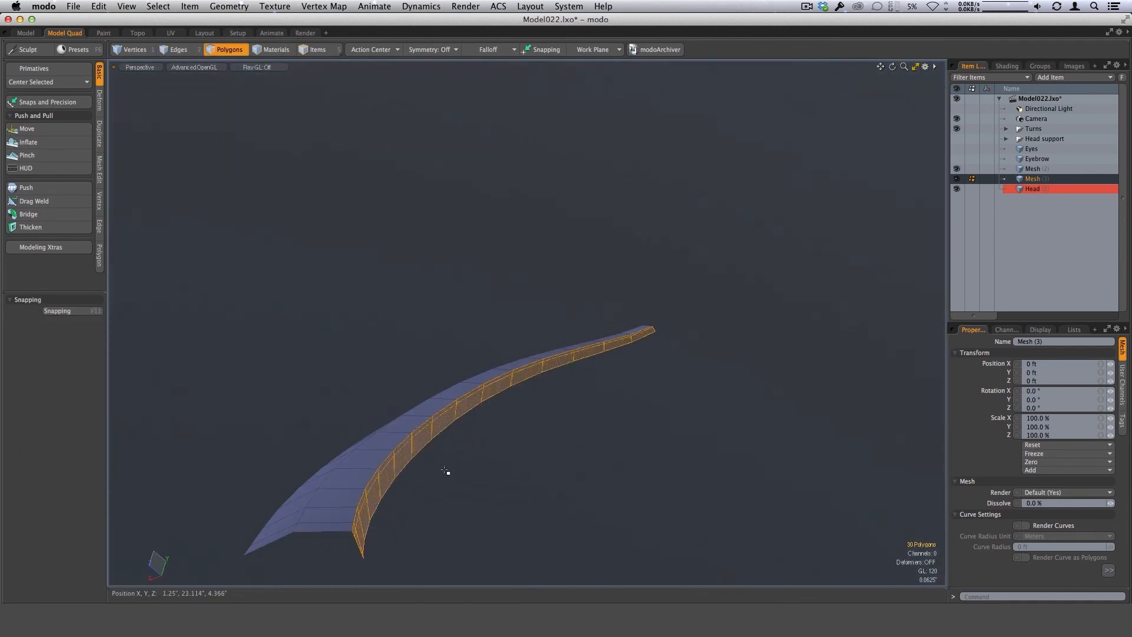
{"action": "left_click", "coordinate": [444, 470]}
Loop Slice the strip adjoining the narrow inner strip of the lower lash lengthwise at 20.50%.
{"action": "left_click_drag", "start_coordinate": [445, 470], "coordinate": [552, 542], "text": "alt"}
{"action": "left_click_drag", "start_coordinate": [432, 458], "coordinate": [432, 493]}
{"action": "key", "text": "alt+c"}
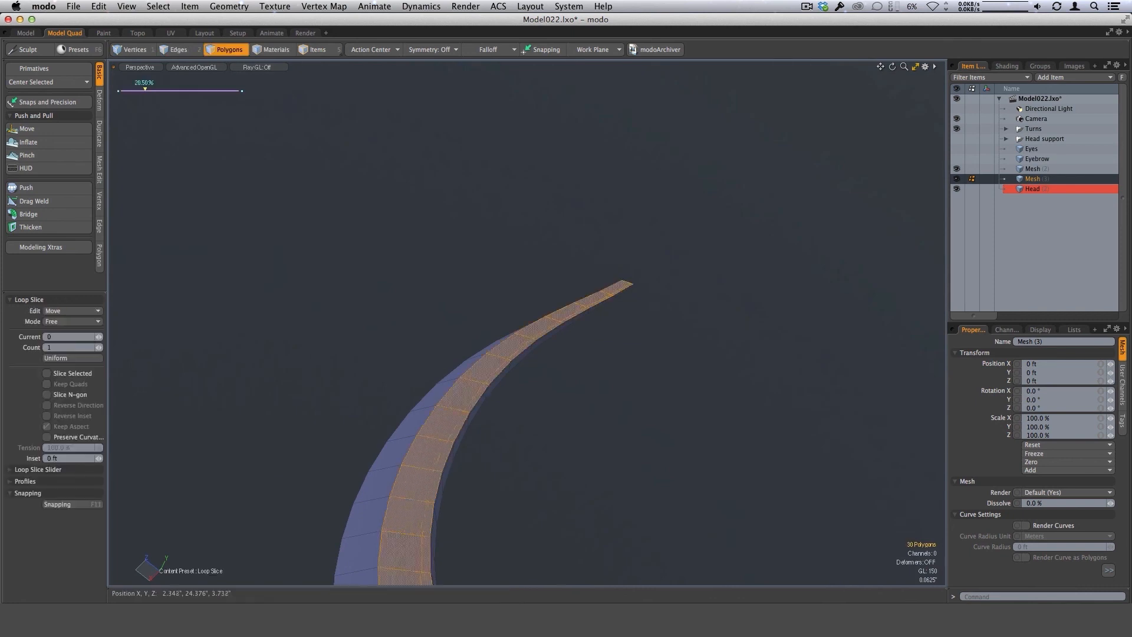
{"action": "key", "text": "q"}
{"action": "left_click", "coordinate": [510, 519]}
Convert the lower lash to a subdivision surface and unhide the rest of the model.
{"action": "left_click_drag", "start_coordinate": [511, 519], "coordinate": [700, 429], "text": "alt"}
{"action": "key", "text": "u"}
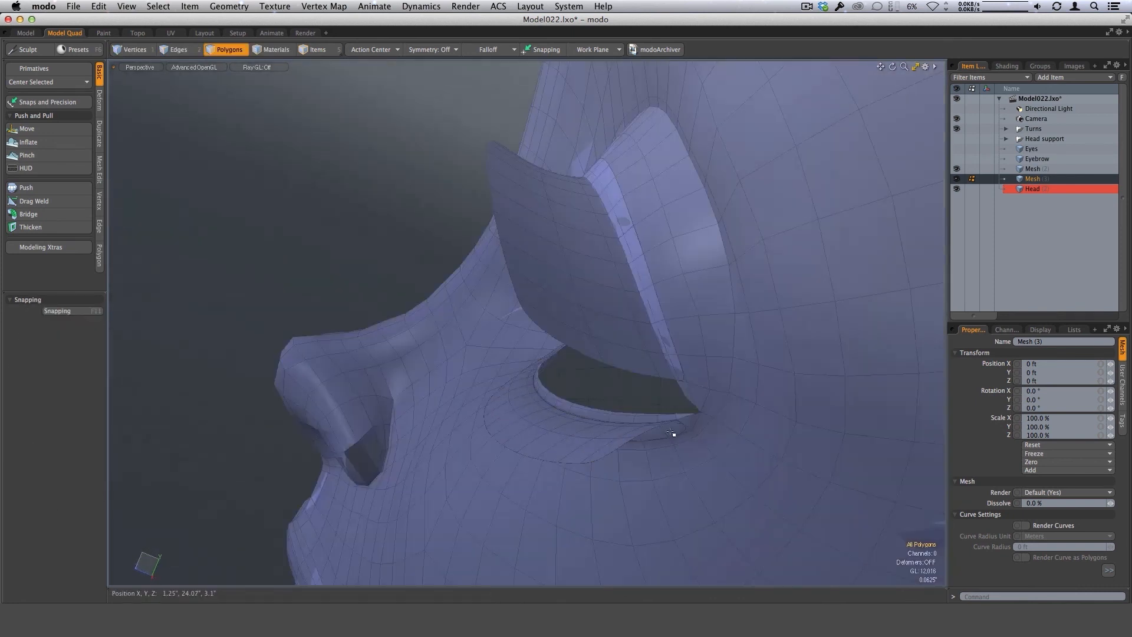
{"action": "left_click_drag", "start_coordinate": [599, 400], "coordinate": [780, 345], "text": "alt"}
{"action": "scroll", "coordinate": [646, 407], "scroll_direction": "down", "scroll_amount": 3}
{"action": "left_click_drag", "start_coordinate": [645, 407], "coordinate": [771, 437], "text": "alt"}
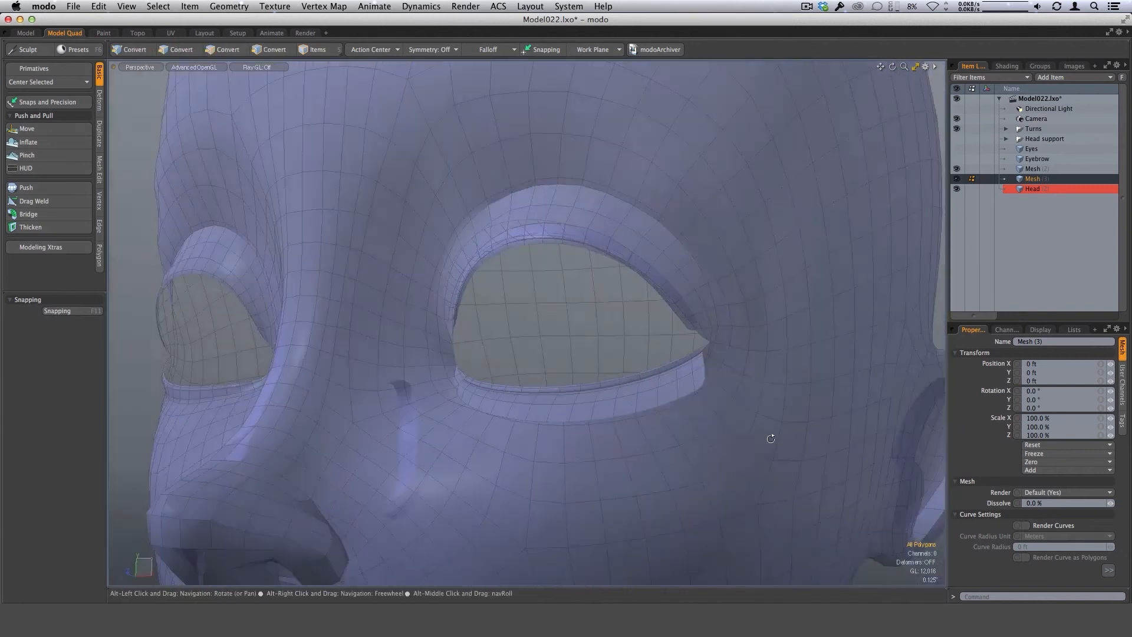
{"action": "left_click_drag", "start_coordinate": [534, 396], "coordinate": [596, 408], "text": "alt"}
{"action": "left_click_drag", "start_coordinate": [613, 457], "coordinate": [684, 439], "text": "alt"}
{"action": "scroll", "coordinate": [602, 412], "scroll_direction": "down", "scroll_amount": 3}
Cut the lower lash geometry out of Mesh (3) and paste it into the upper lash mesh, Mesh (2).
{"action": "key", "text": "super+x"}
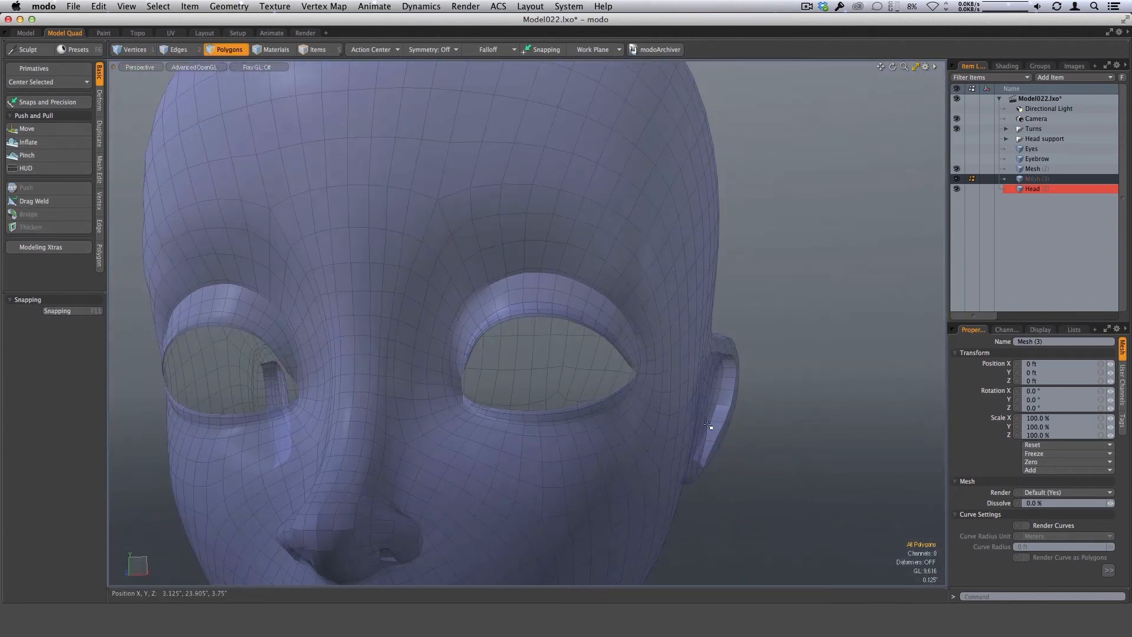
{"action": "left_click", "coordinate": [1034, 170]}
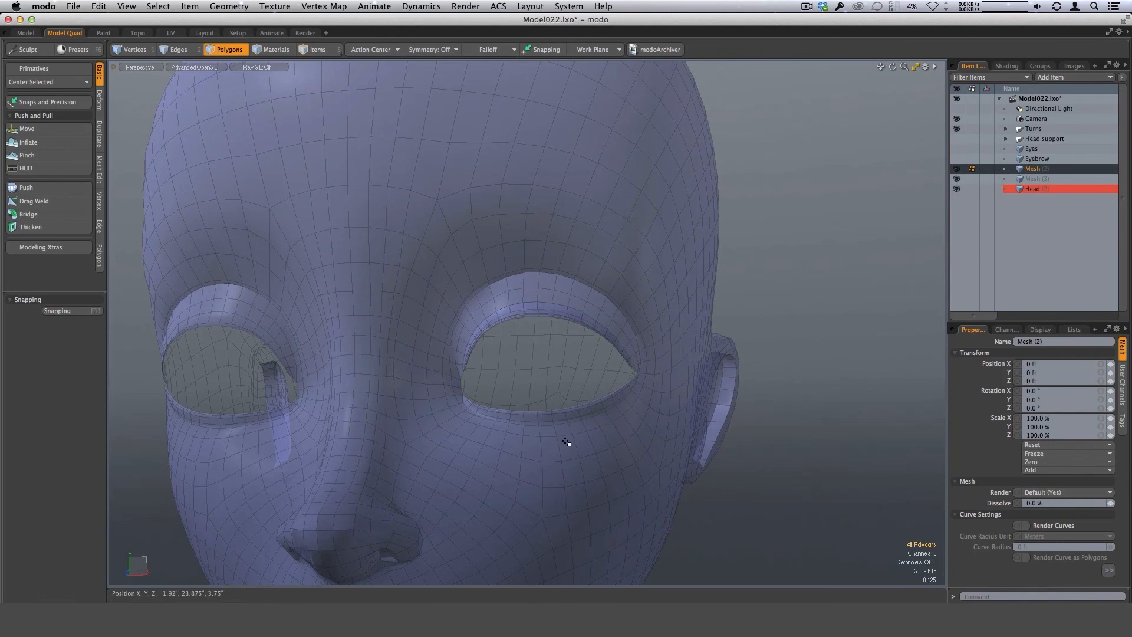
{"action": "key", "text": "super+v"}
{"action": "mouse_move", "coordinate": [642, 419]}
{"action": "left_mouse_down", "text": "alt"}
{"action": "mouse_move", "coordinate": [455, 488]}
{"action": "mouse_move", "coordinate": [667, 372]}
{"action": "mouse_move", "coordinate": [584, 399]}
{"action": "mouse_move", "coordinate": [594, 444]}
{"action": "mouse_move", "coordinate": [635, 431]}
{"action": "left_mouse_up", "text": "alt"}
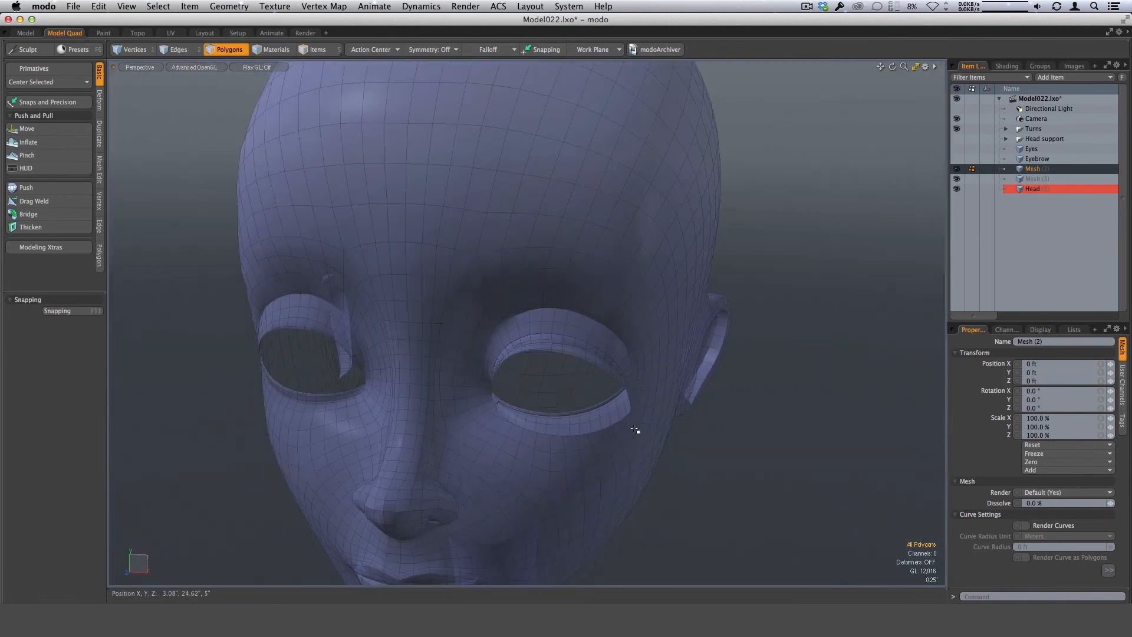
Mirror the combined upper and lower lashes across the X axis to the other eye, with inverted polygons and merged vertices.
{"action": "key", "text": "shift+v"}
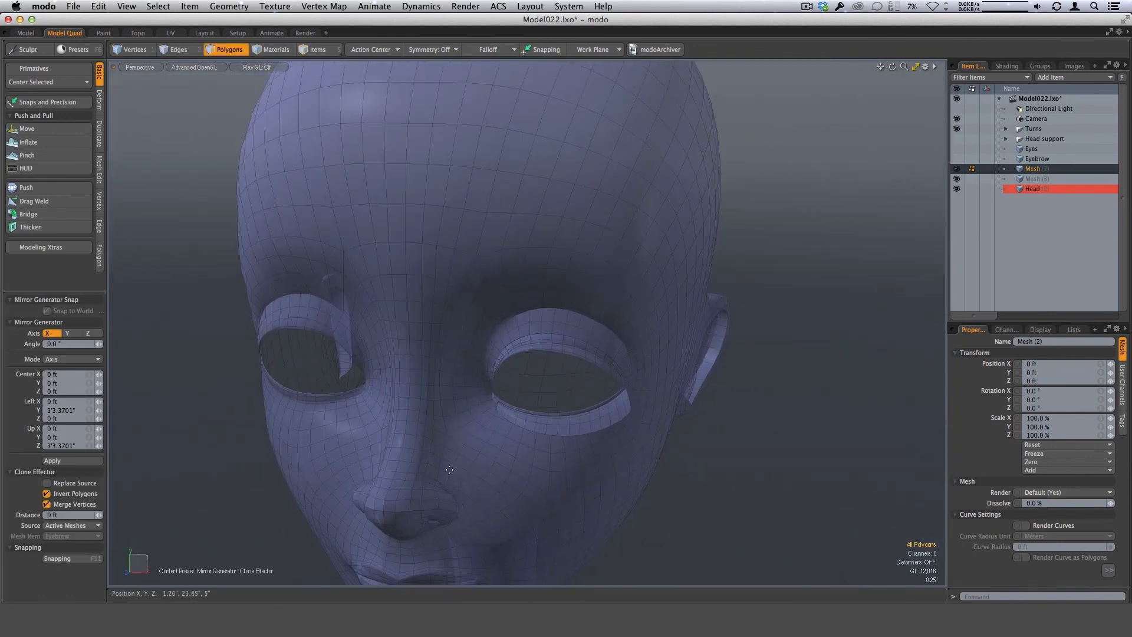
{"action": "left_click", "coordinate": [77, 461]}
{"action": "left_click_drag", "start_coordinate": [510, 471], "coordinate": [596, 377], "text": "alt"}
{"action": "key", "text": "q"}
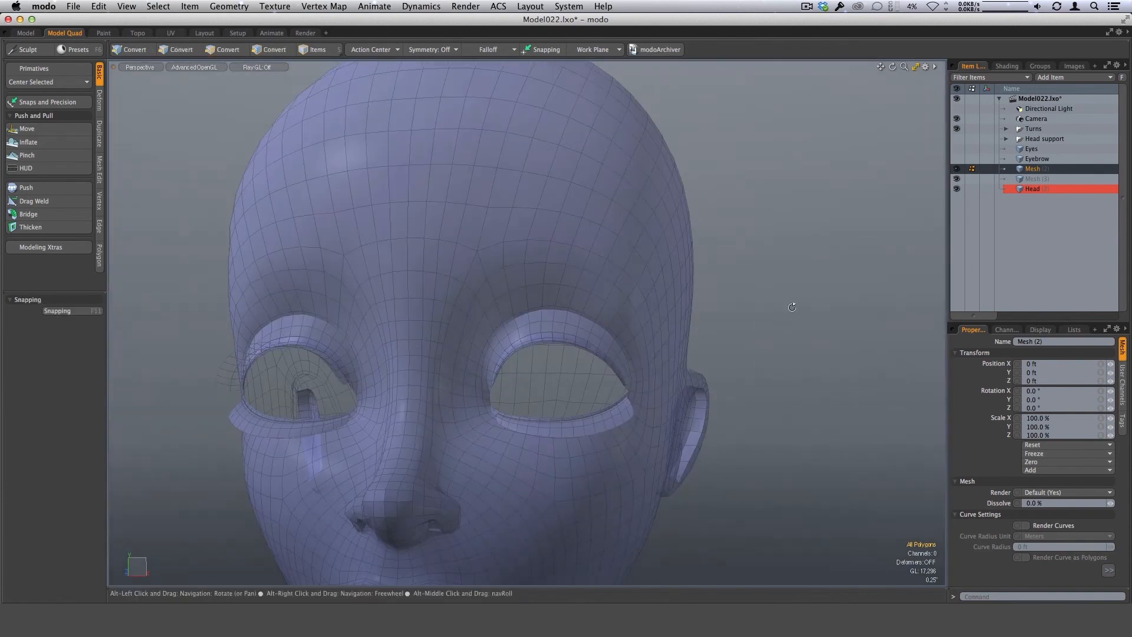
Examine the shape and fit of the upper and lower lashes around the eyes from several angles.
{"action": "left_click_drag", "start_coordinate": [792, 308], "coordinate": [536, 478], "text": "alt"}
{"action": "scroll", "coordinate": [591, 392], "scroll_direction": "up", "scroll_amount": 2}
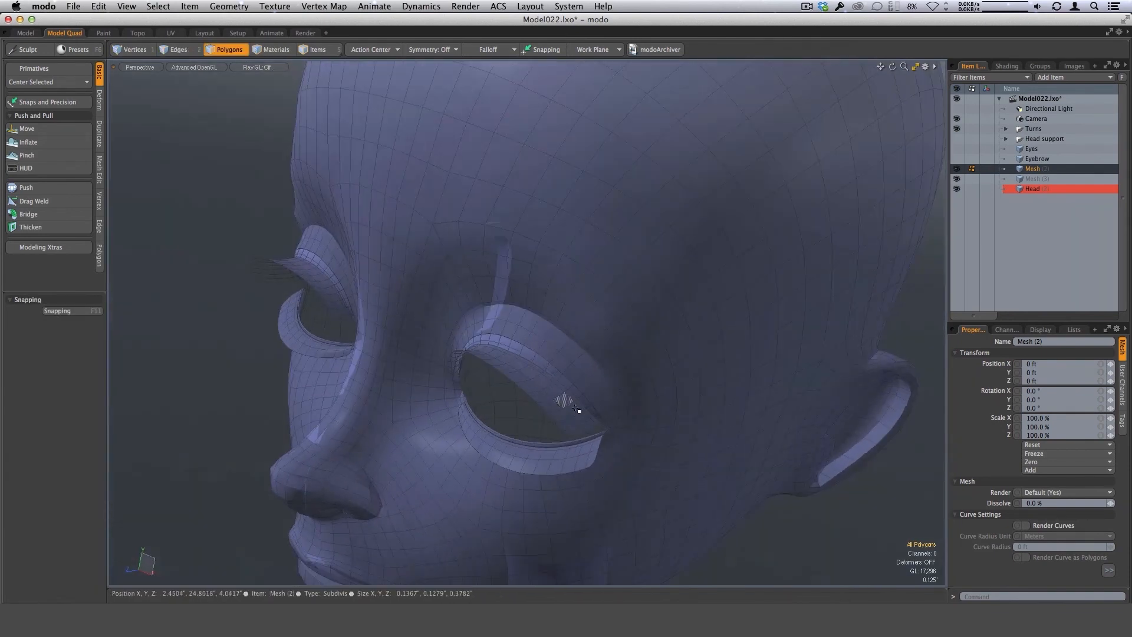
{"action": "left_click_drag", "start_coordinate": [577, 409], "coordinate": [522, 460], "text": "alt"}
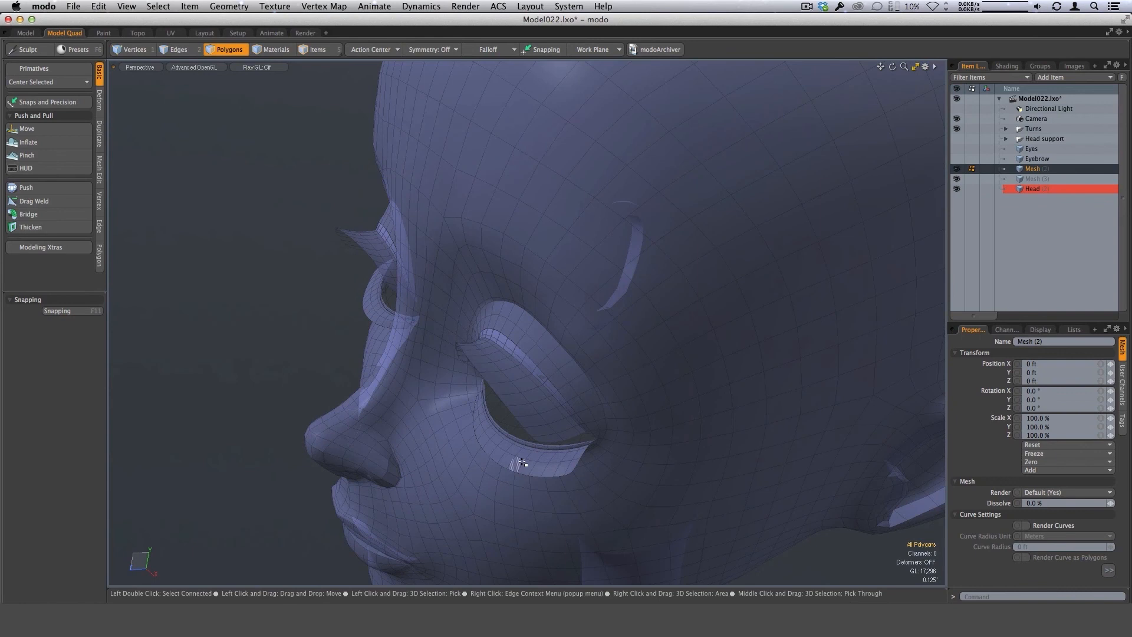
{"action": "left_click_drag", "start_coordinate": [606, 466], "coordinate": [596, 447], "text": "alt"}
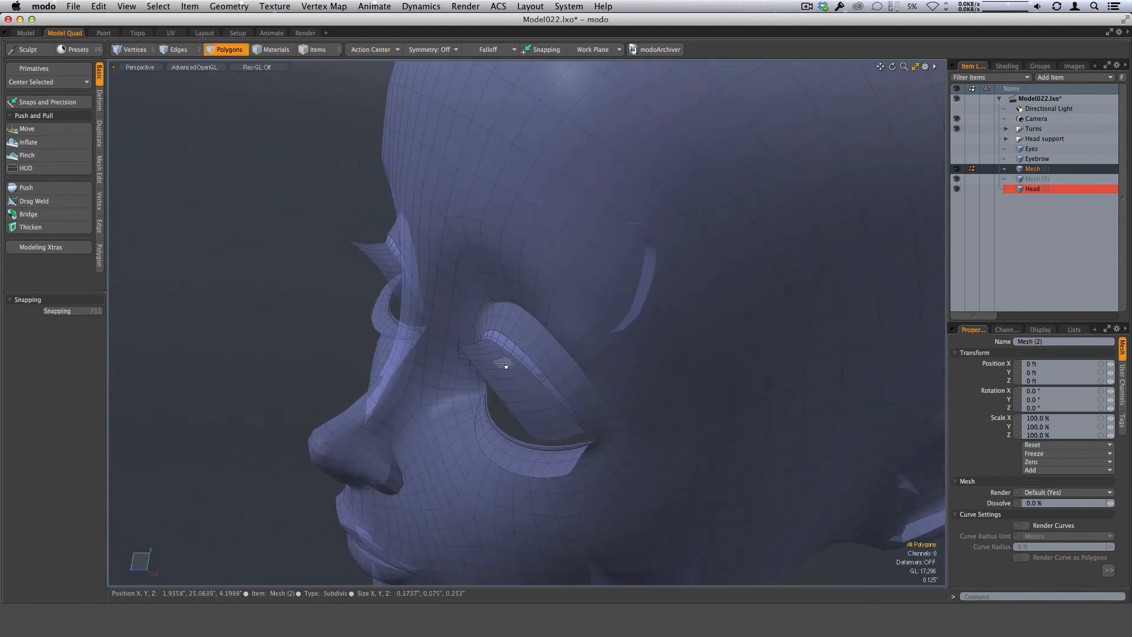
{"action": "left_click_drag", "start_coordinate": [540, 416], "coordinate": [513, 399], "text": "alt"}
{"action": "left_click_drag", "start_coordinate": [607, 451], "coordinate": [555, 483], "text": "alt"}
{"action": "left_click_drag", "start_coordinate": [578, 440], "coordinate": [554, 454], "text": "alt"}
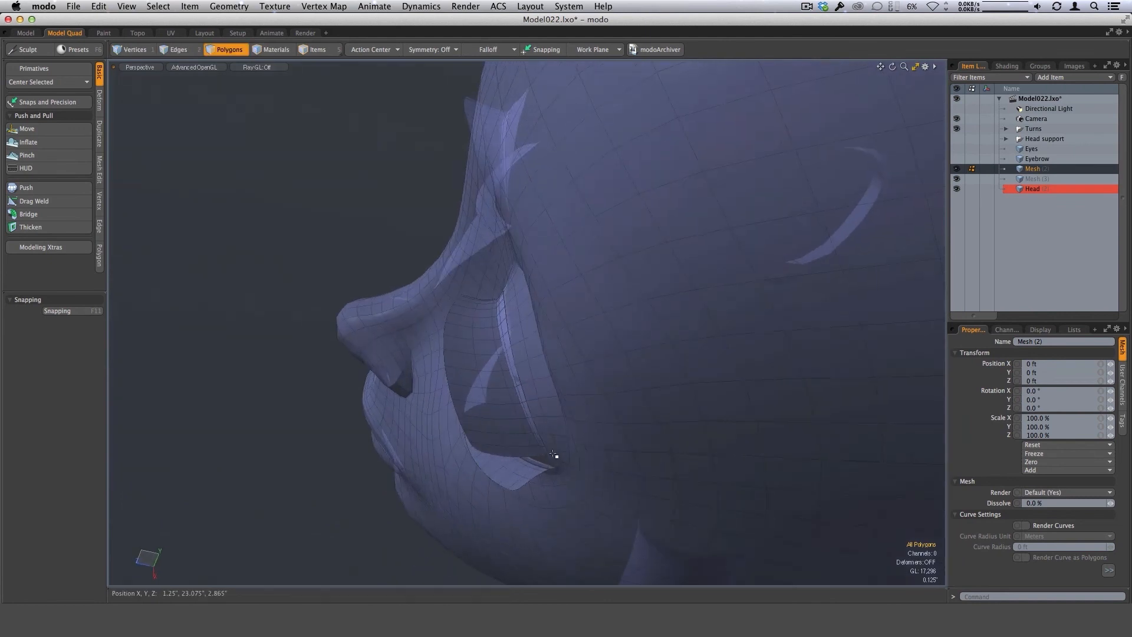
{"action": "left_click_drag", "start_coordinate": [590, 415], "coordinate": [512, 478], "text": "alt"}
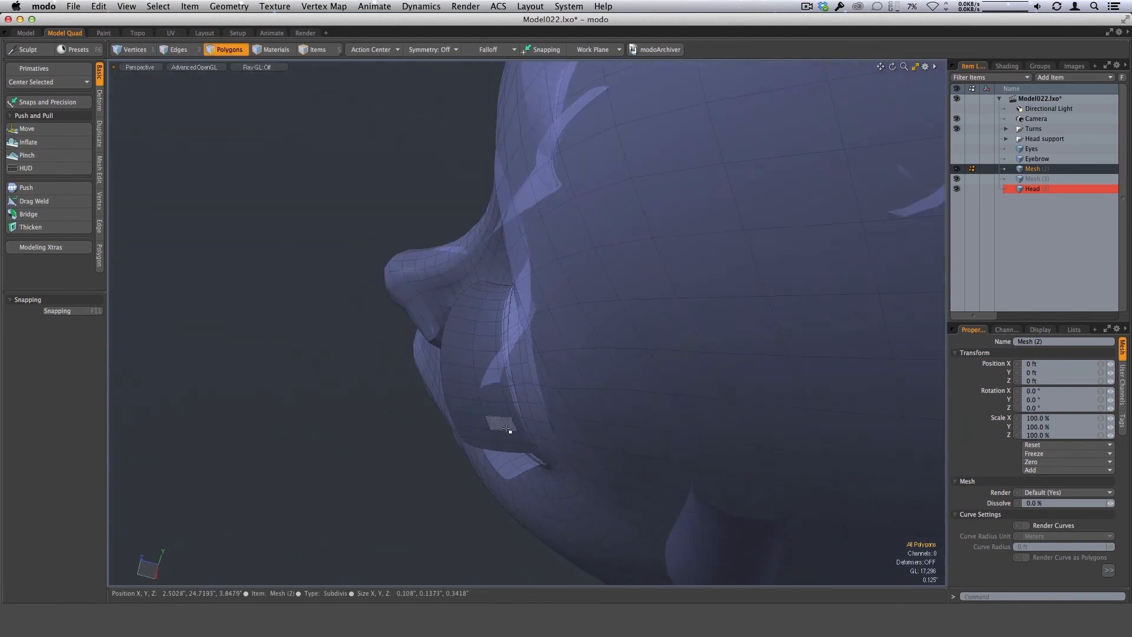
{"action": "left_click_drag", "start_coordinate": [510, 432], "coordinate": [535, 457], "text": "alt"}
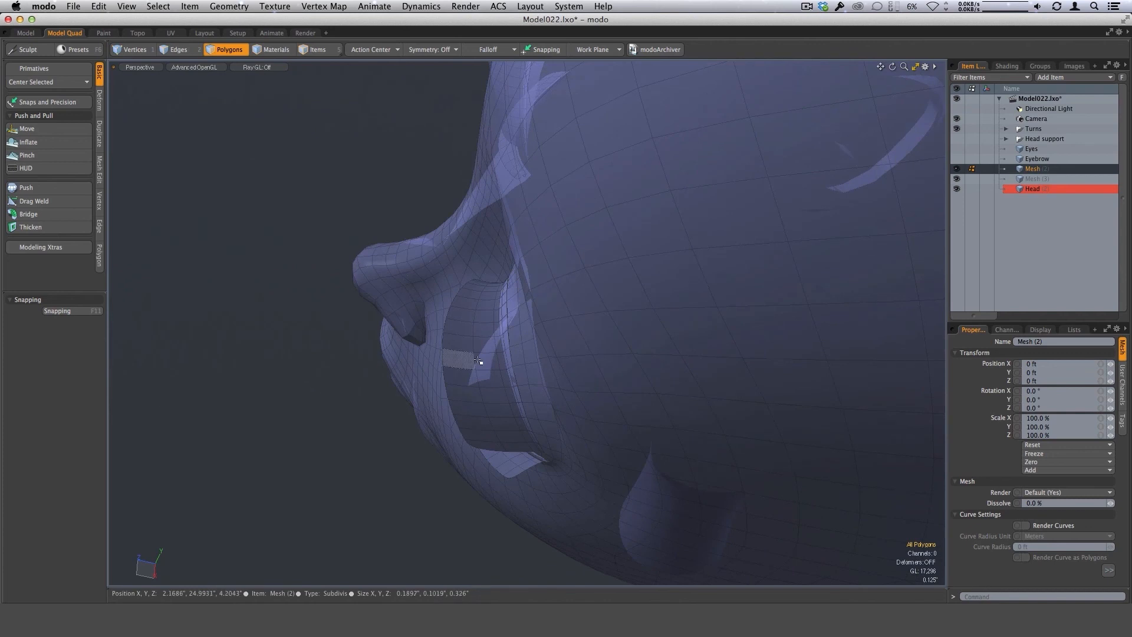
{"action": "left_click_drag", "start_coordinate": [483, 408], "coordinate": [597, 411], "text": "alt"}
{"action": "scroll", "coordinate": [735, 423], "scroll_direction": "down", "scroll_amount": 3}
{"action": "scroll", "coordinate": [632, 442], "scroll_direction": "down", "scroll_amount": 2}
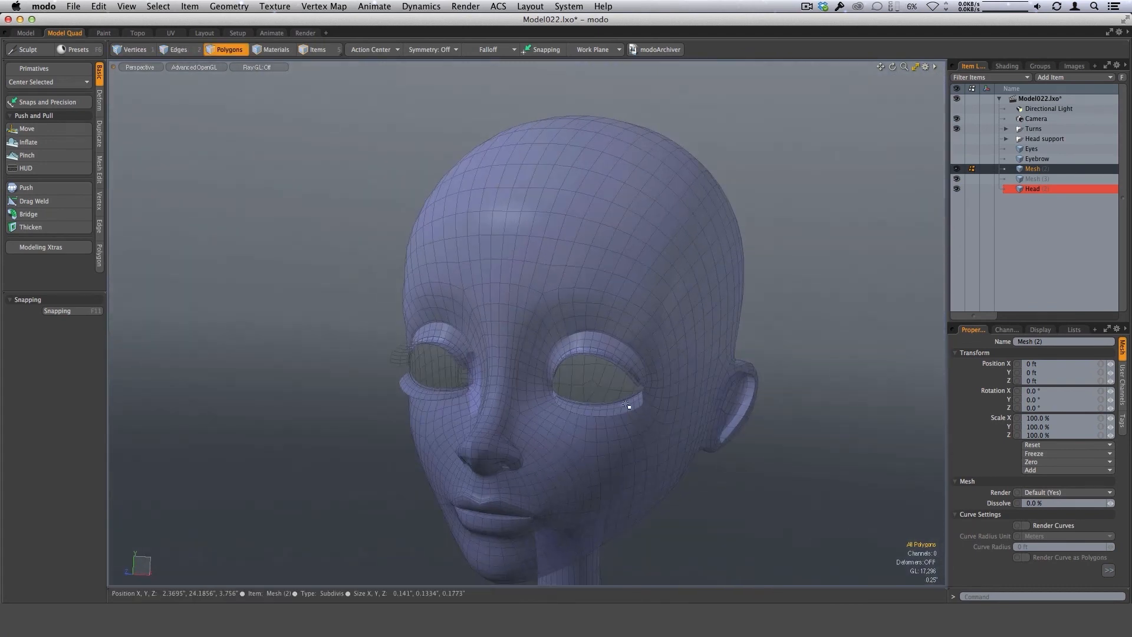